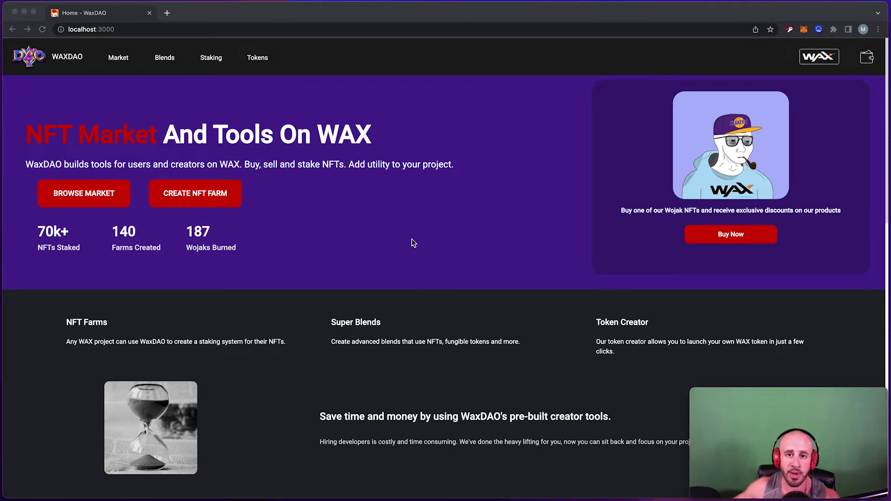
Go to the Blends page and browse blends like Legendary Litecake Miner and Horned Critter.
{"action": "left_click", "coordinate": [159, 30]}
{"action": "left_click", "coordinate": [159, 29]}
{"action": "left_click", "coordinate": [305, 113]}
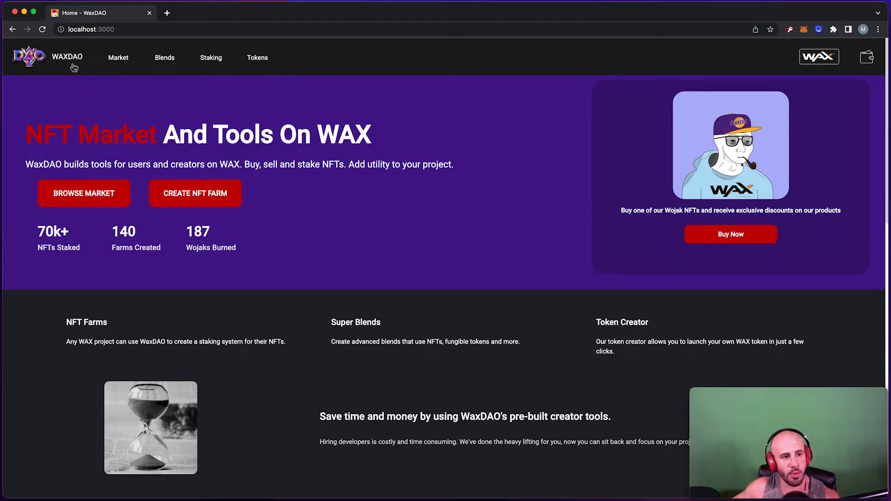
{"action": "left_click", "coordinate": [167, 60]}
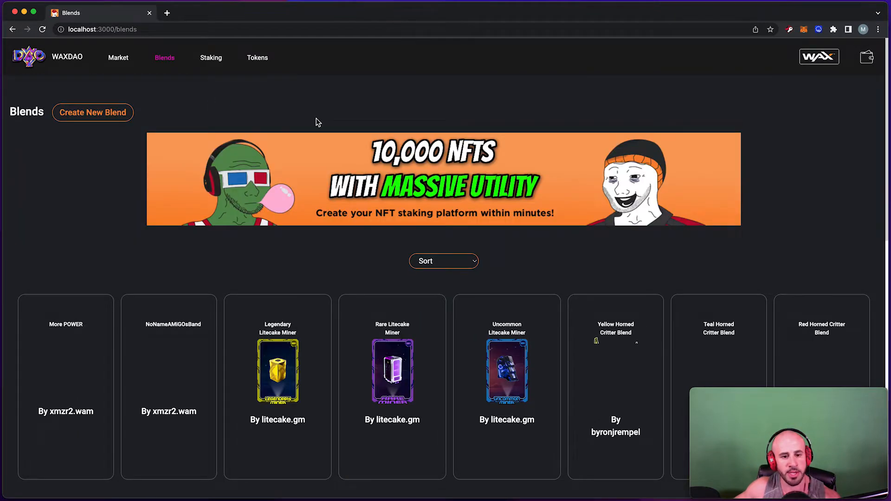
{"action": "scroll", "coordinate": [315, 119], "scroll_direction": "down", "scroll_amount": 2}
{"action": "scroll", "coordinate": [317, 120], "scroll_direction": "down", "scroll_amount": 7}
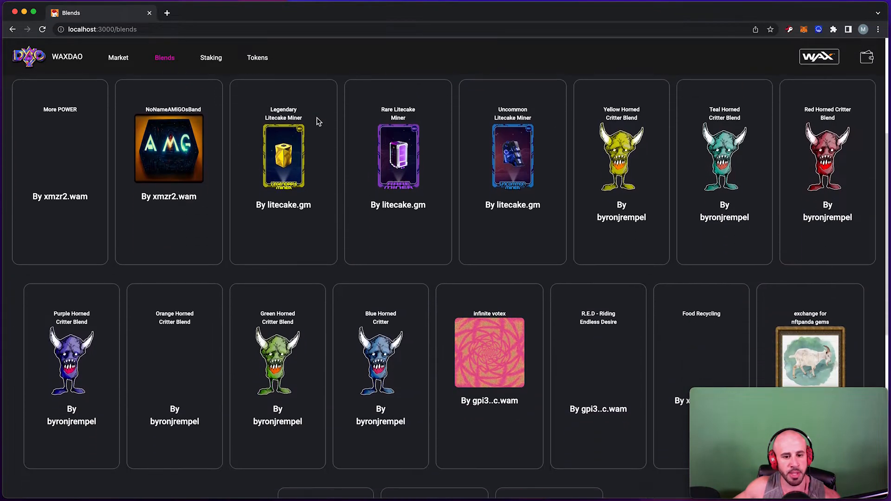
{"action": "scroll", "coordinate": [319, 121], "scroll_direction": "down", "scroll_amount": 2}
{"action": "scroll", "coordinate": [319, 120], "scroll_direction": "up", "scroll_amount": 9}
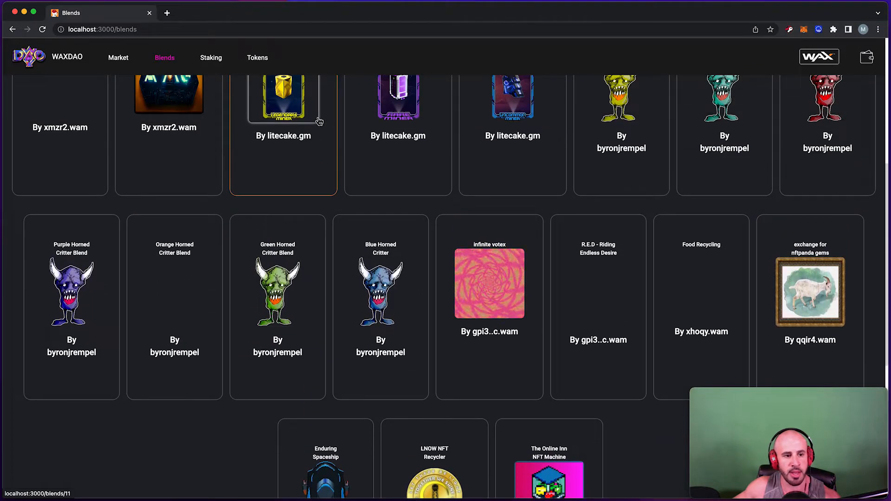
{"action": "scroll", "coordinate": [316, 121], "scroll_direction": "up", "scroll_amount": 1}
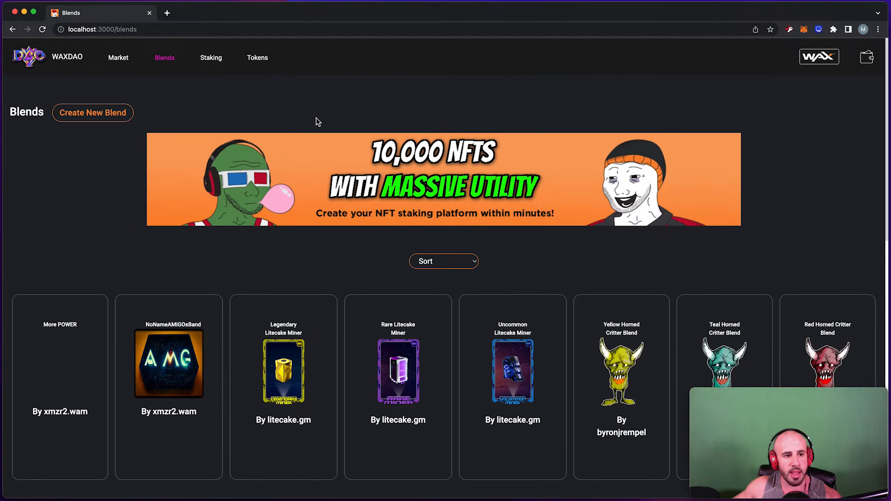
Start a new Super Blend and open the whitelist banner's Wojak pack link in a new tab.
{"action": "left_click", "coordinate": [94, 119]}
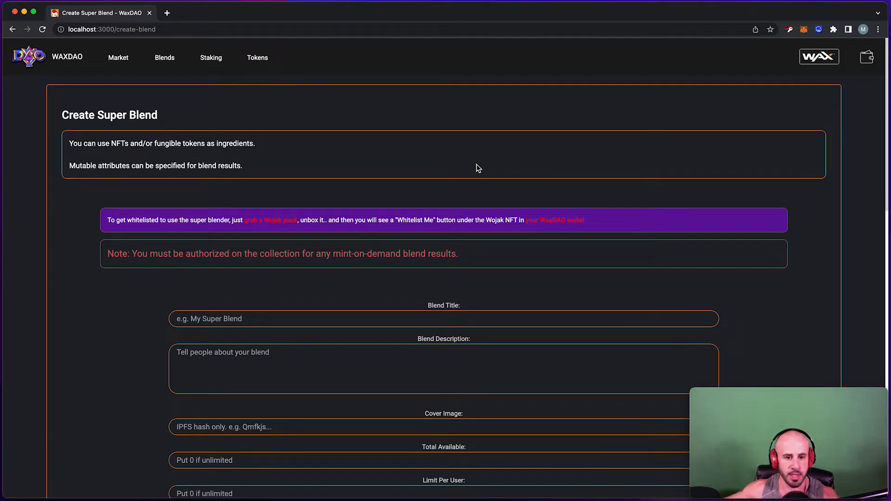
{"action": "left_click_drag", "start_coordinate": [138, 221], "coordinate": [412, 224]}
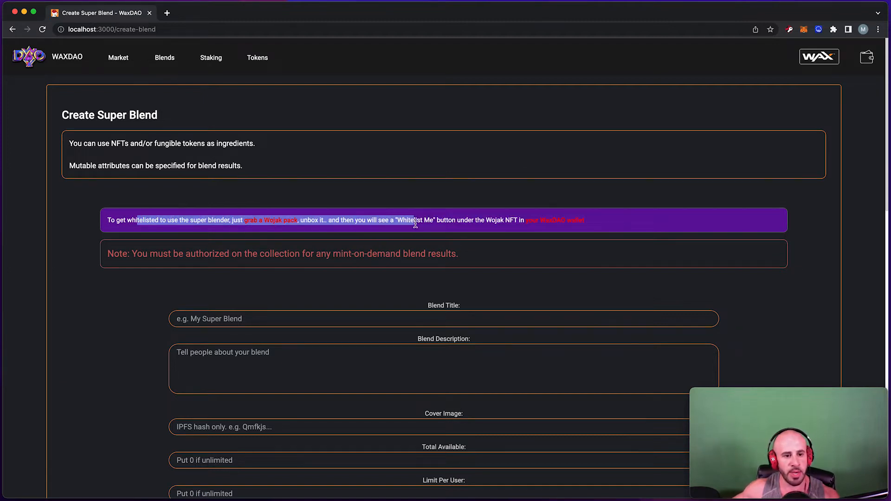
{"action": "left_click", "coordinate": [372, 214]}
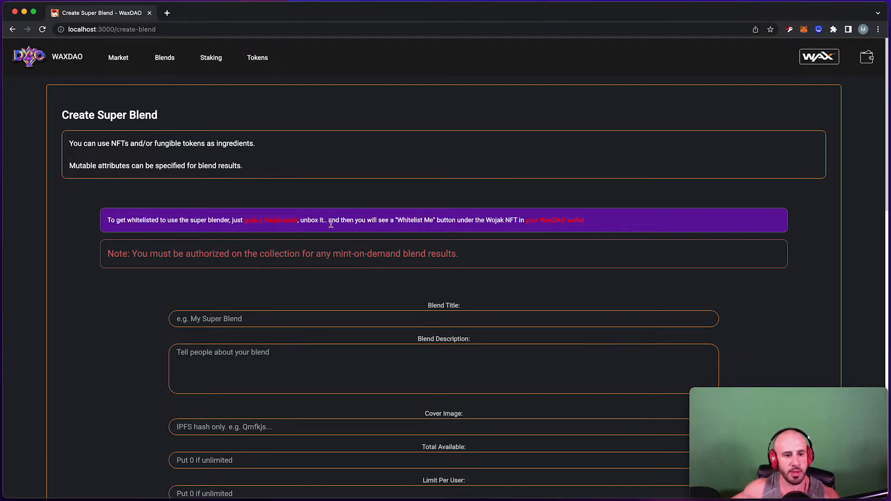
{"action": "left_click", "coordinate": [273, 224], "text": "super"}
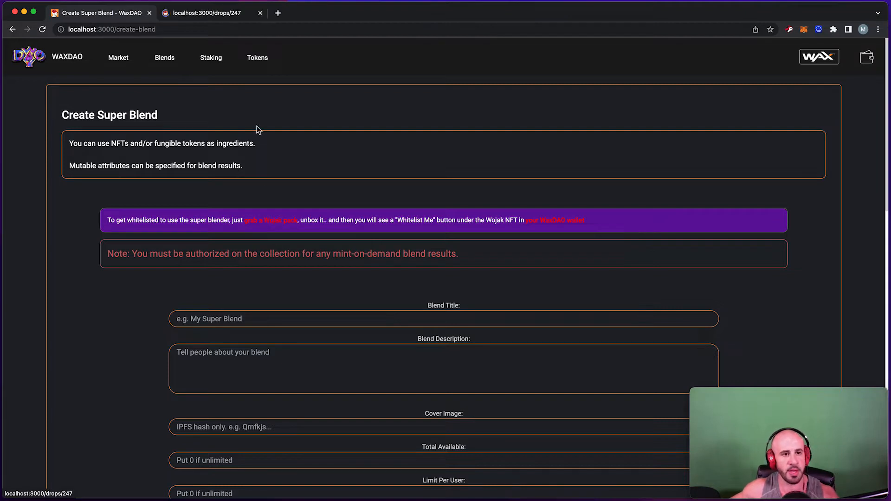
Review the drop 247 Waxy Wojak Pack offer at 109 WAX, then show the wallet account panel.
{"action": "left_click", "coordinate": [208, 18]}
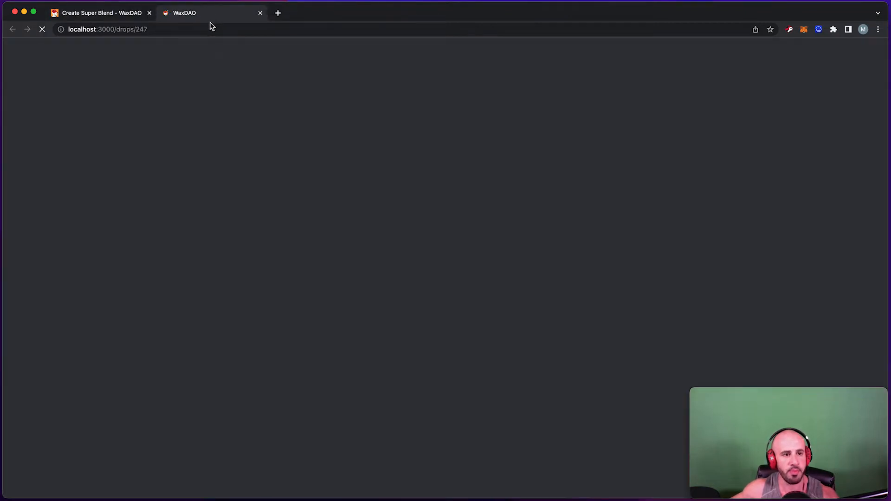
{"action": "scroll", "coordinate": [294, 189], "scroll_direction": "down", "scroll_amount": 3}
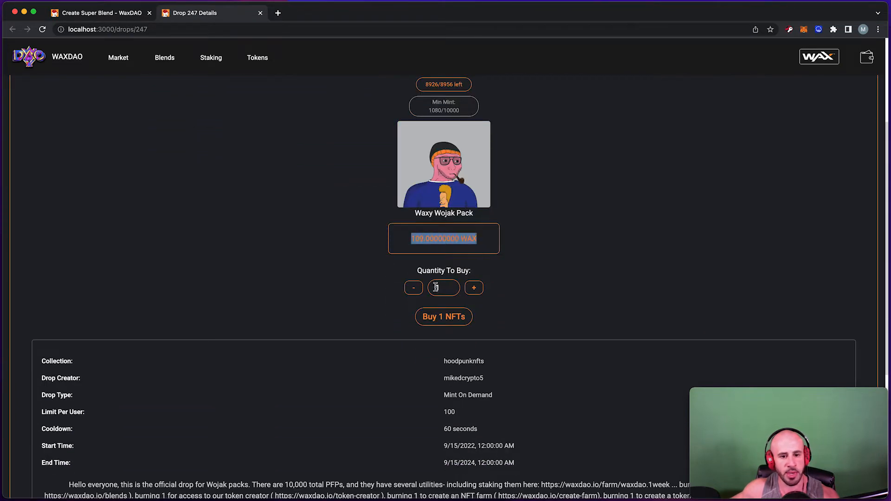
{"action": "left_click", "coordinate": [455, 287]}
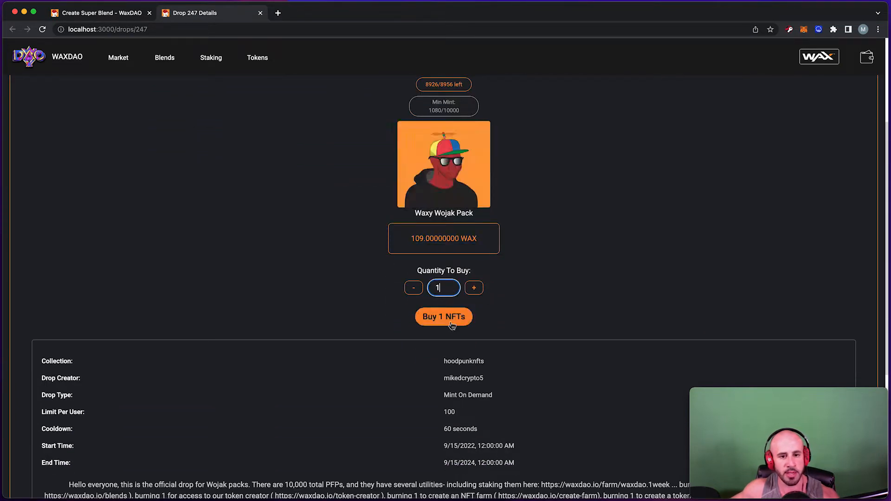
{"action": "scroll", "coordinate": [394, 127], "scroll_direction": "up", "scroll_amount": 3}
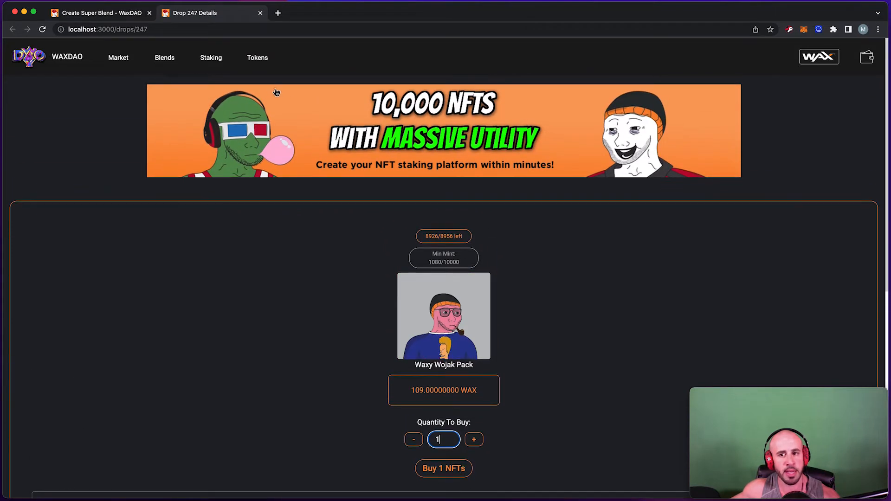
{"action": "left_click", "coordinate": [872, 63]}
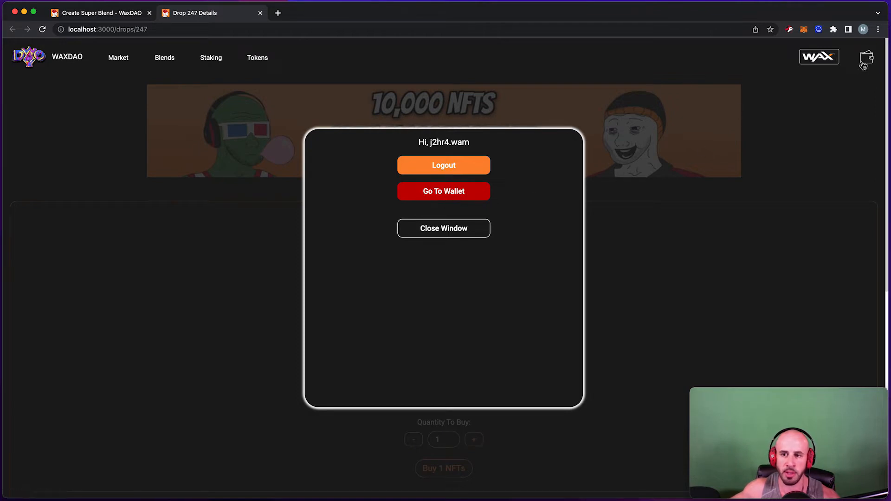
Go to the wallet and filter its NFTs to the hoodpunknfts collection.
{"action": "left_click", "coordinate": [443, 197]}
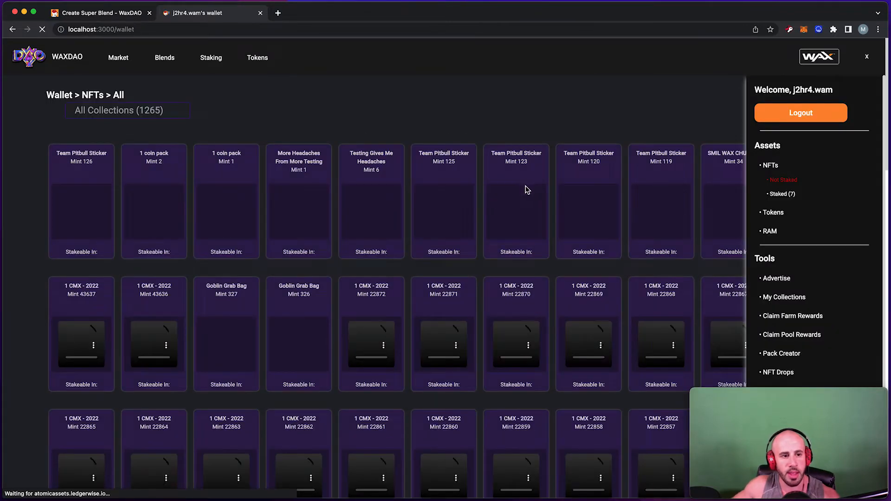
{"action": "scroll", "coordinate": [367, 143], "scroll_direction": "down", "scroll_amount": 1}
{"action": "scroll", "coordinate": [367, 143], "scroll_direction": "up", "scroll_amount": 1}
{"action": "left_click", "coordinate": [133, 110]}
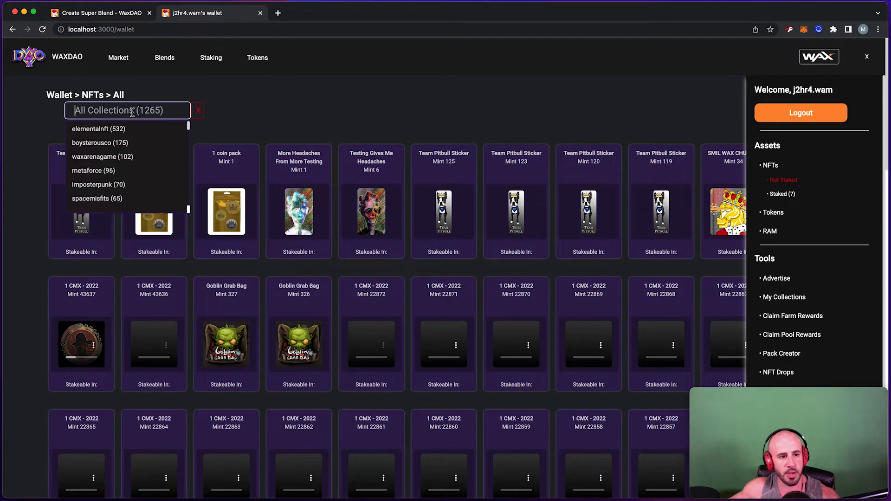
{"action": "scroll", "coordinate": [110, 143], "scroll_direction": "down", "scroll_amount": 3}
{"action": "scroll", "coordinate": [106, 153], "scroll_direction": "down", "scroll_amount": 3}
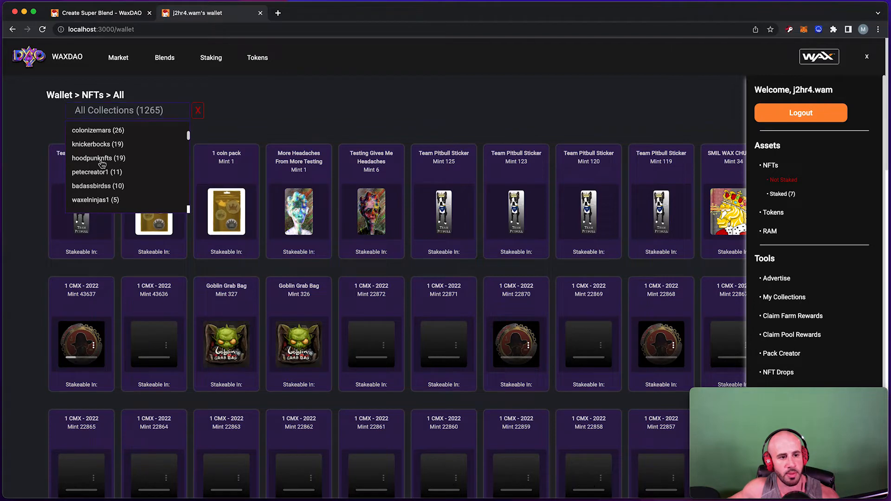
{"action": "left_click", "coordinate": [102, 162]}
Start unboxing one of the Waxy Wojak Packs (mints 411–420).
{"action": "scroll", "coordinate": [417, 135], "scroll_direction": "down", "scroll_amount": 1}
{"action": "scroll", "coordinate": [416, 135], "scroll_direction": "down", "scroll_amount": 1}
{"action": "left_click_drag", "start_coordinate": [420, 115], "coordinate": [467, 116]}
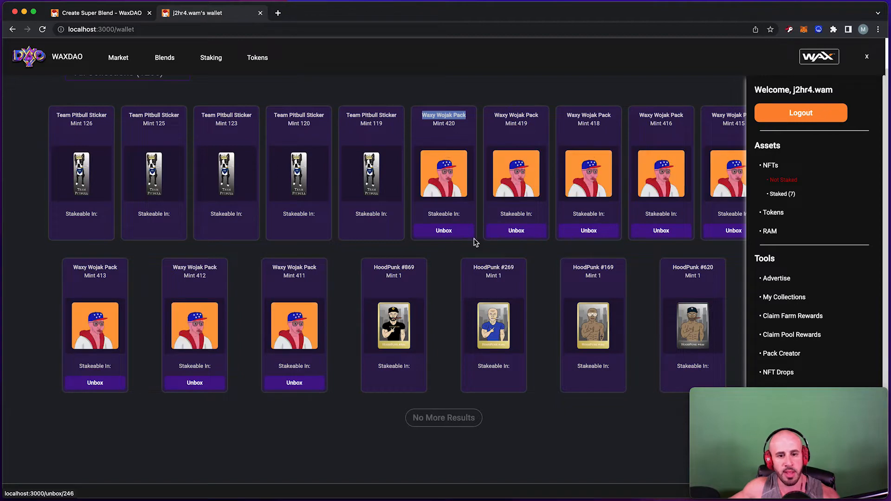
{"action": "left_click", "coordinate": [454, 241]}
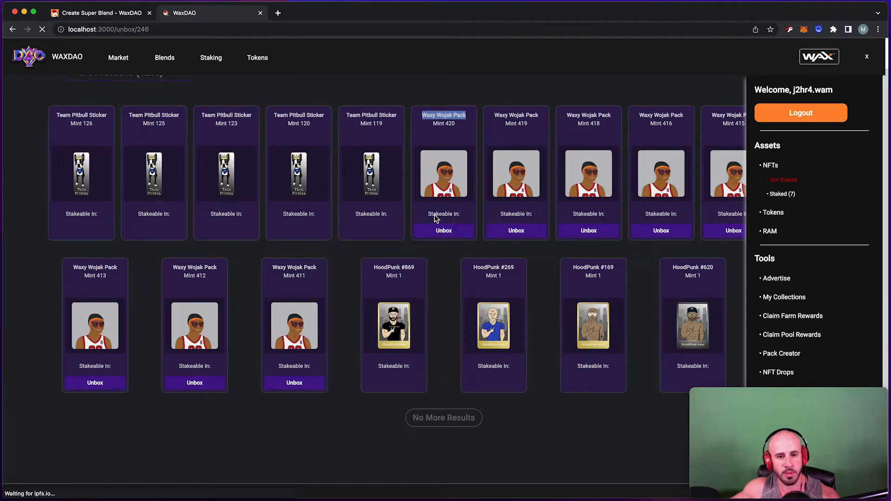
In My Packs, unbox the Mint 415 Waxy Wojak Pack.
{"action": "scroll", "coordinate": [417, 194], "scroll_direction": "down", "scroll_amount": 5}
{"action": "scroll", "coordinate": [416, 194], "scroll_direction": "down", "scroll_amount": 2}
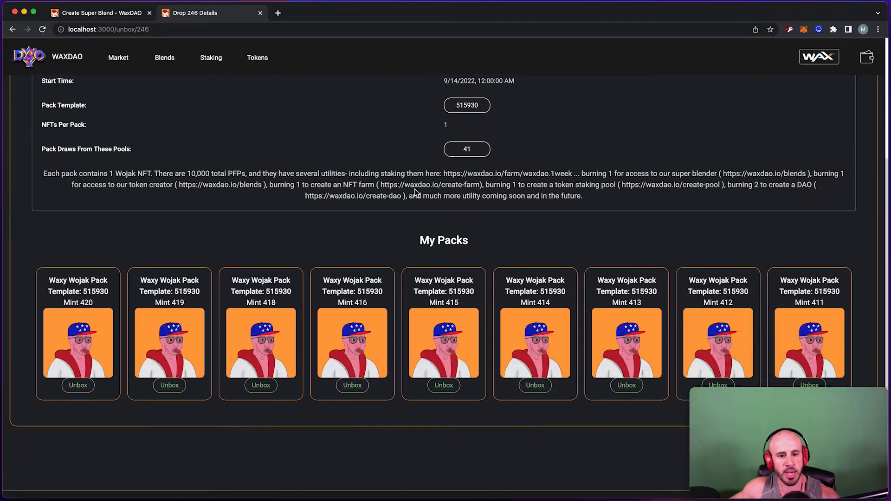
{"action": "scroll", "coordinate": [417, 194], "scroll_direction": "up", "scroll_amount": 4}
{"action": "scroll", "coordinate": [417, 194], "scroll_direction": "down", "scroll_amount": 2}
{"action": "scroll", "coordinate": [415, 192], "scroll_direction": "down", "scroll_amount": 3}
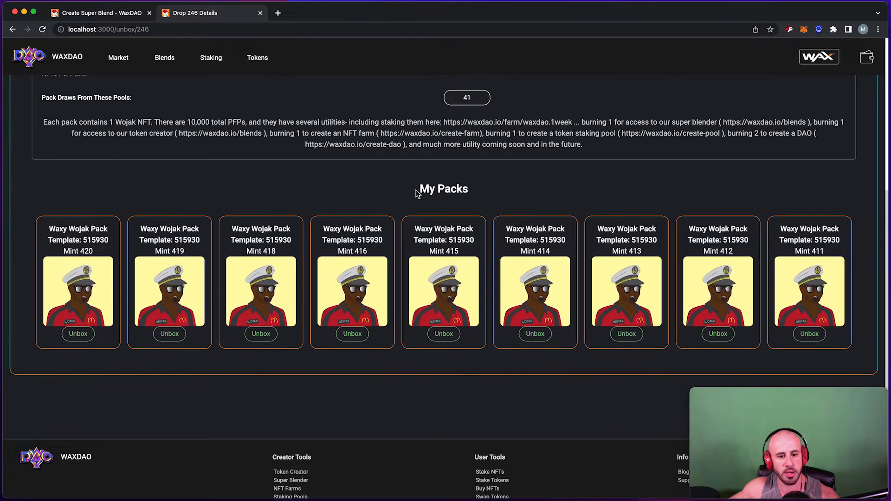
{"action": "left_click", "coordinate": [444, 321]}
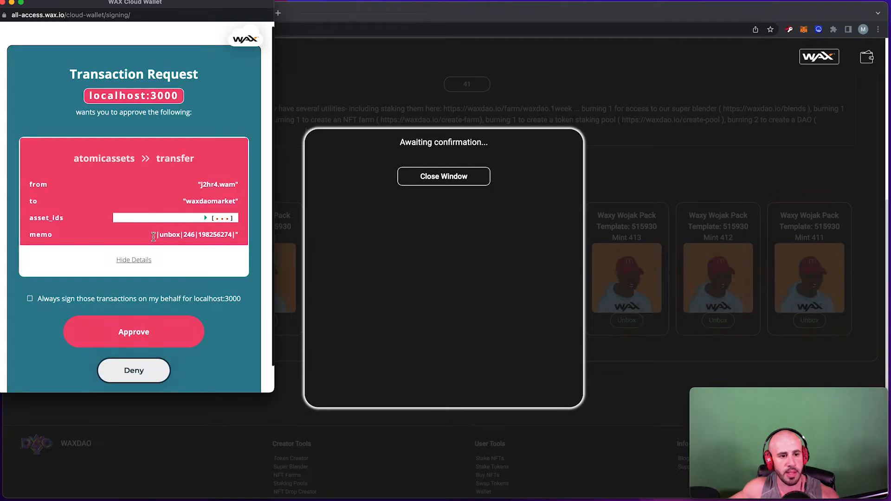
Approve the unbox transaction in WAX Cloud Wallet and dismiss the result message.
{"action": "scroll", "coordinate": [155, 238], "scroll_direction": "down", "scroll_amount": 1}
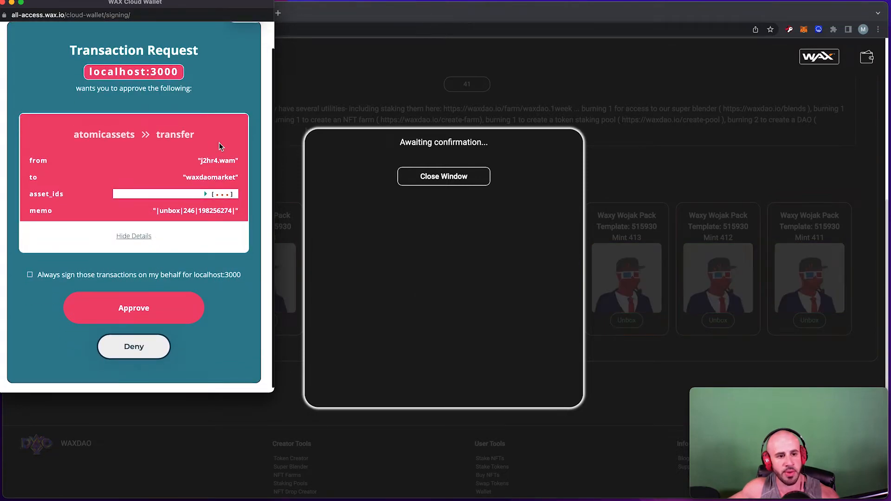
{"action": "left_click", "coordinate": [147, 316]}
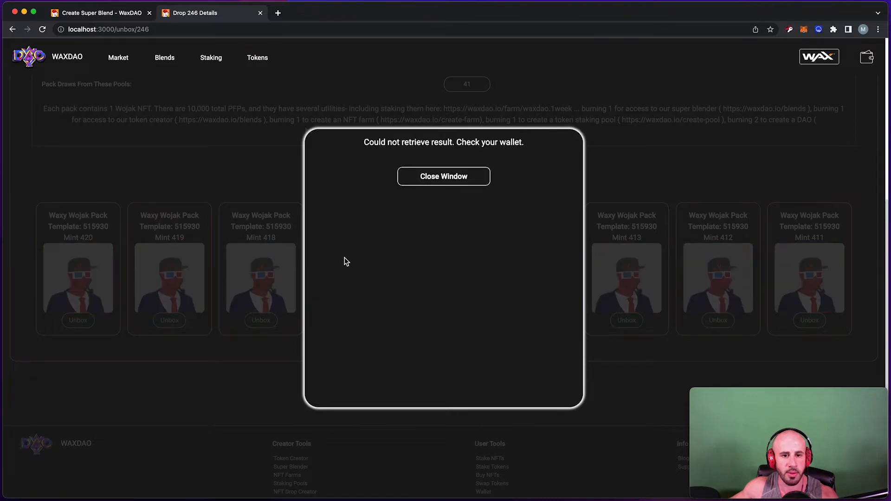
{"action": "left_click", "coordinate": [456, 179]}
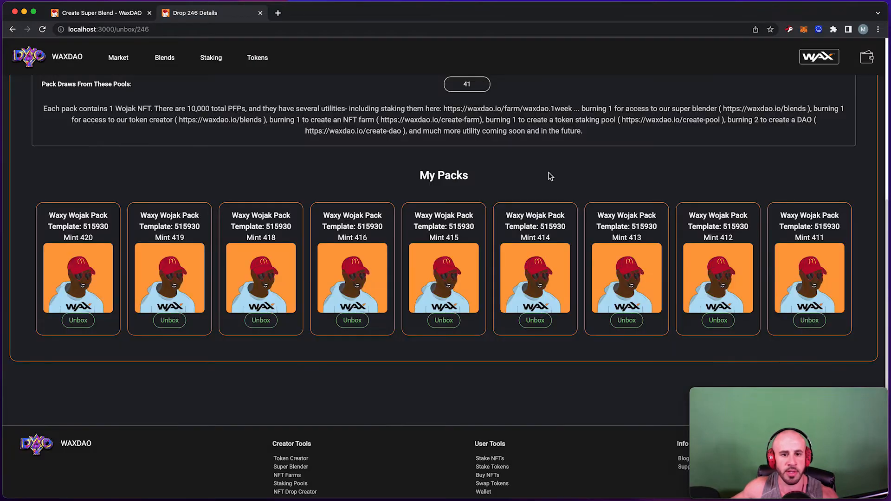
{"action": "left_click", "coordinate": [867, 57]}
{"action": "left_click", "coordinate": [468, 193]}
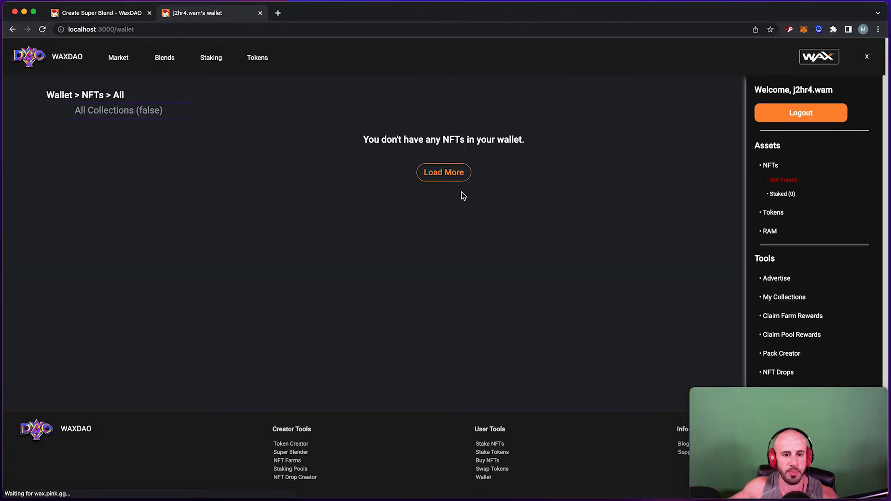
{"action": "left_click", "coordinate": [136, 110]}
{"action": "scroll", "coordinate": [122, 156], "scroll_direction": "down", "scroll_amount": 5}
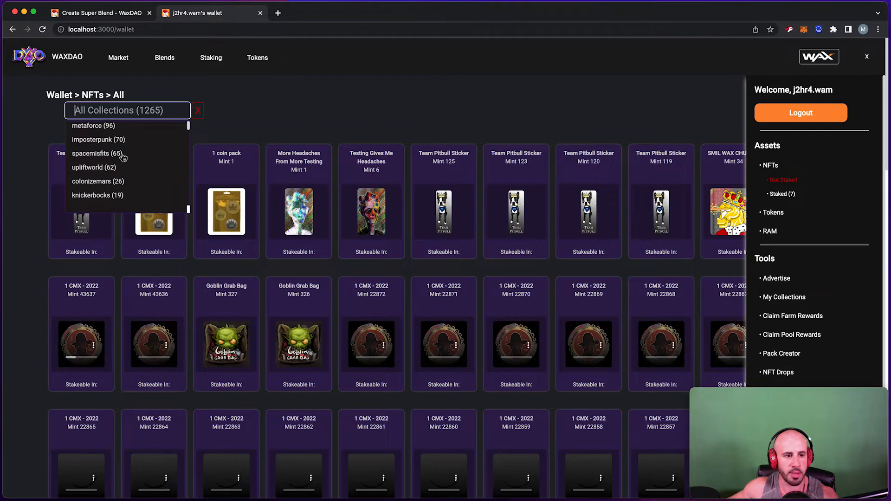
{"action": "scroll", "coordinate": [121, 157], "scroll_direction": "down", "scroll_amount": 2}
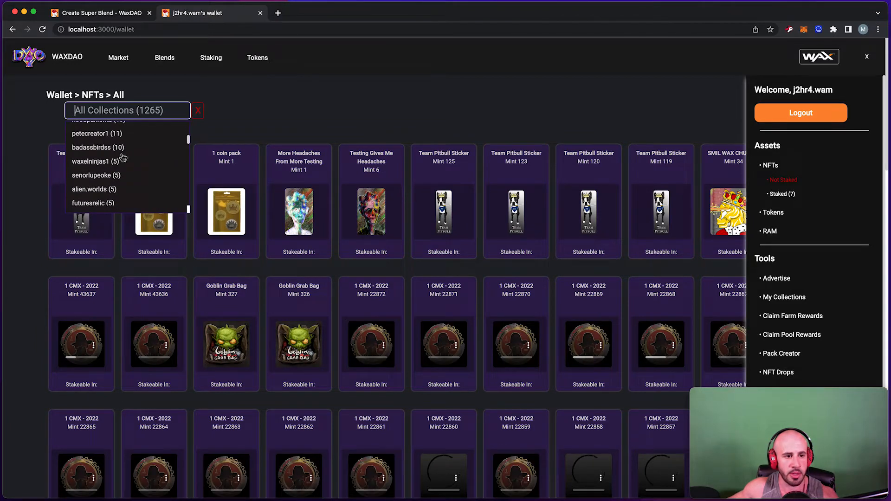
{"action": "scroll", "coordinate": [112, 162], "scroll_direction": "up", "scroll_amount": 3}
{"action": "left_click", "coordinate": [98, 164]}
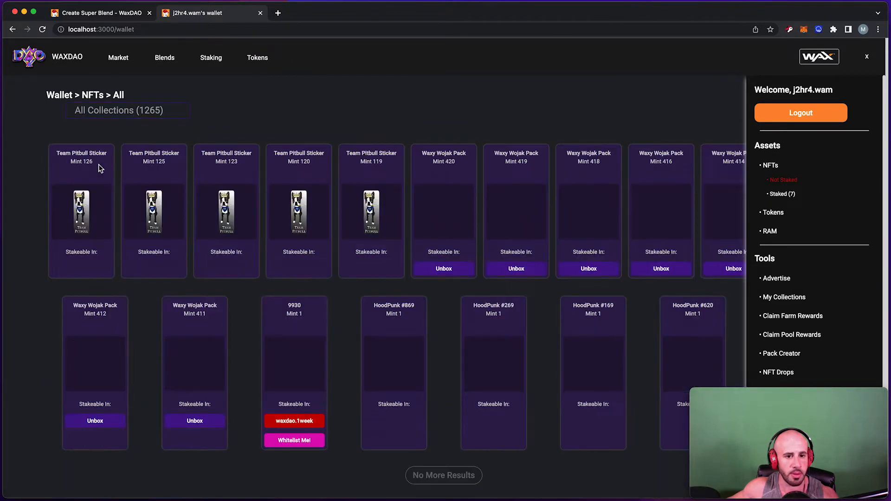
{"action": "scroll", "coordinate": [304, 242], "scroll_direction": "down", "scroll_amount": 3}
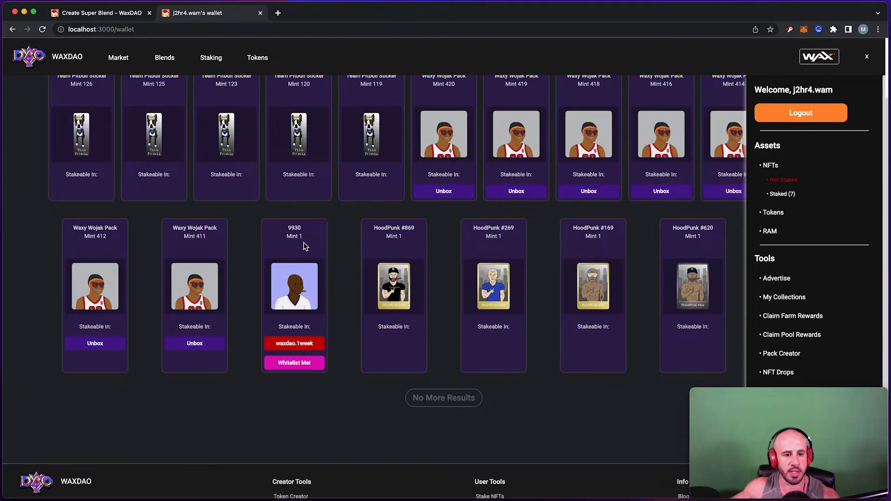
{"action": "left_click_drag", "start_coordinate": [303, 239], "coordinate": [272, 229]}
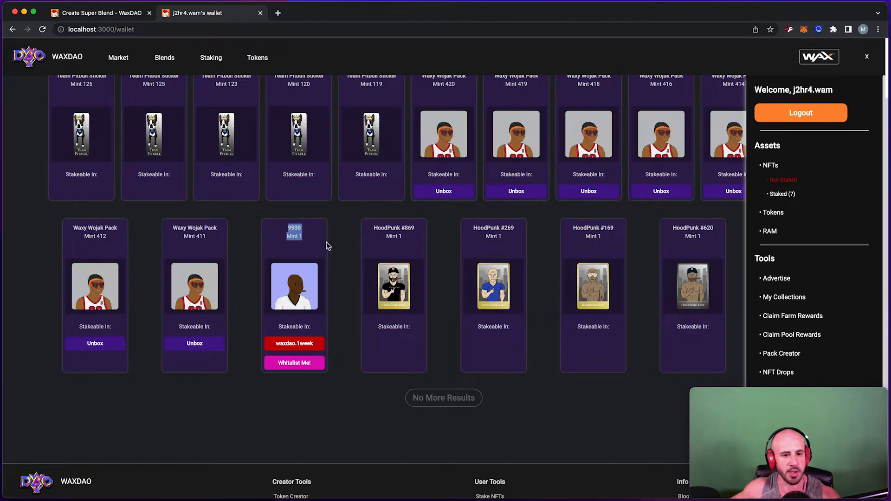
{"action": "scroll", "coordinate": [321, 248], "scroll_direction": "up", "scroll_amount": 3}
{"action": "scroll", "coordinate": [321, 250], "scroll_direction": "down", "scroll_amount": 3}
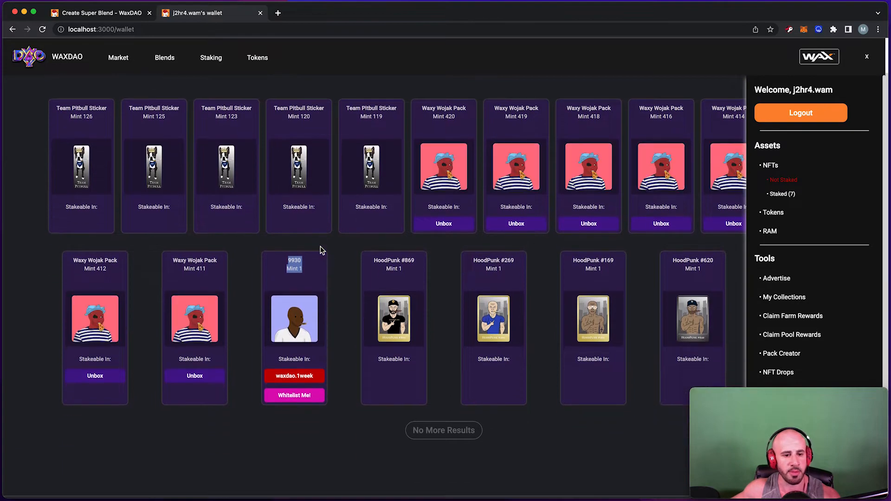
{"action": "left_click", "coordinate": [311, 235]}
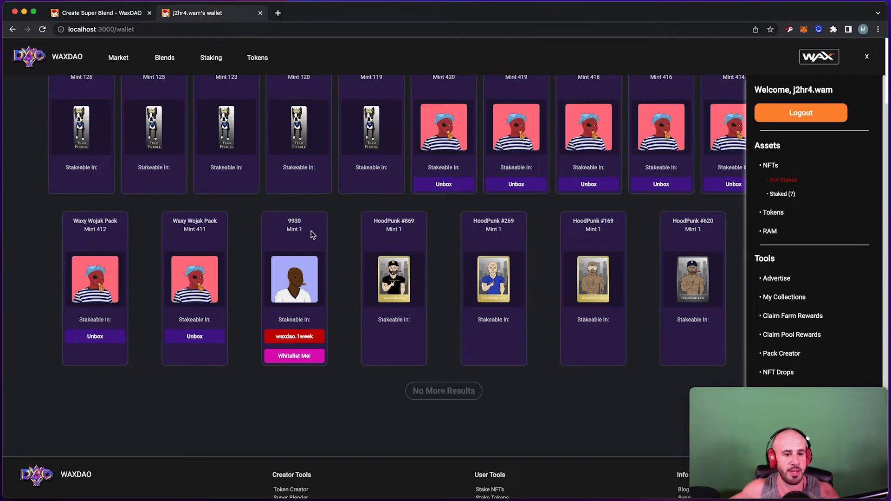
{"action": "scroll", "coordinate": [308, 229], "scroll_direction": "down", "scroll_amount": 1}
{"action": "scroll", "coordinate": [307, 230], "scroll_direction": "down", "scroll_amount": 1}
{"action": "triple_click", "coordinate": [308, 230]}
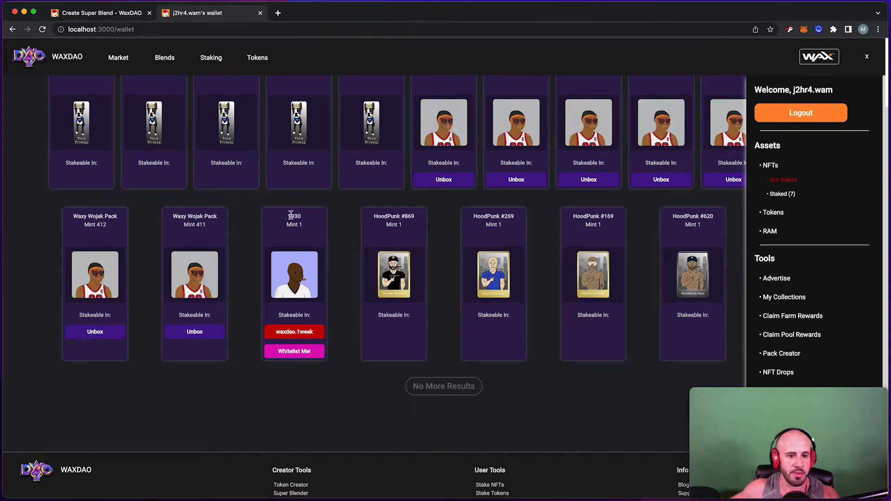
{"action": "scroll", "coordinate": [327, 316], "scroll_direction": "down", "scroll_amount": 2}
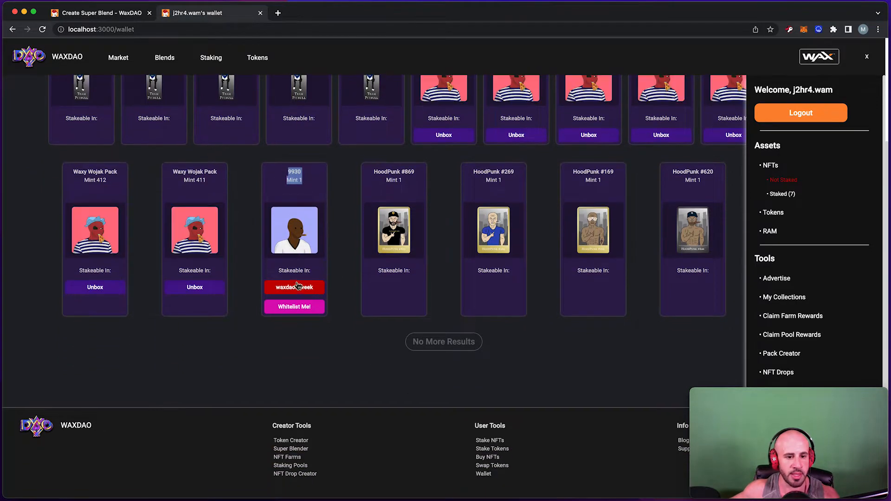
{"action": "left_click_drag", "start_coordinate": [278, 272], "coordinate": [315, 274]}
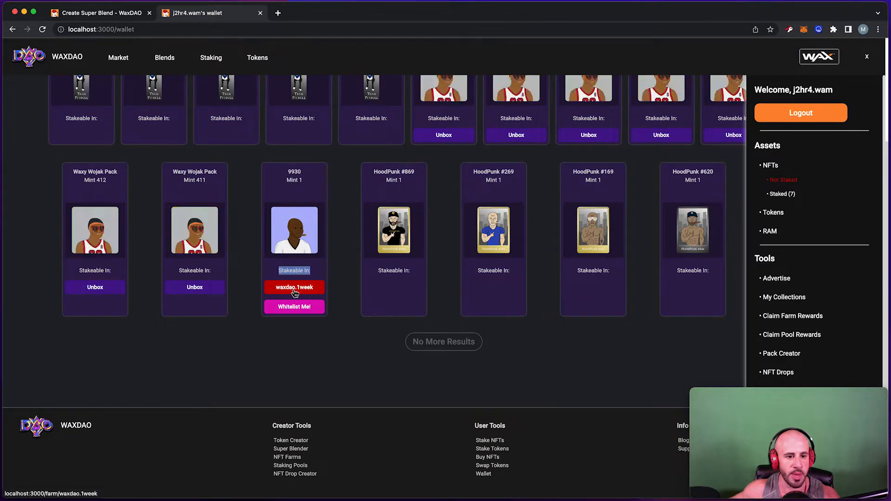
{"action": "scroll", "coordinate": [307, 300], "scroll_direction": "down", "scroll_amount": 1}
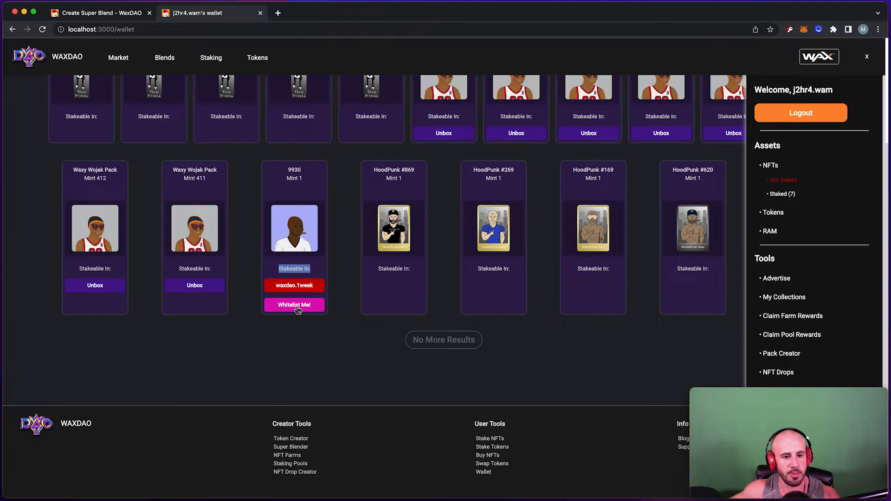
Decline burning the 9930 NFT for a whitelist, keeping it, and return to Blends.
{"action": "left_click", "coordinate": [294, 309]}
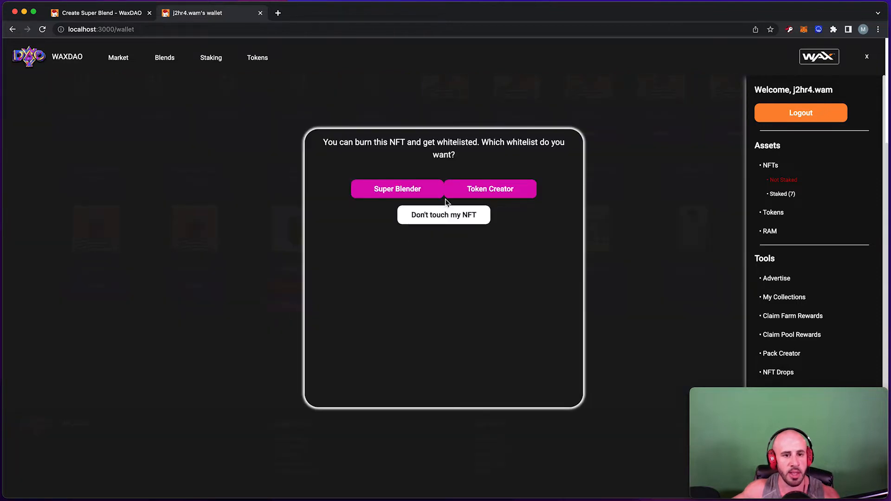
{"action": "left_click_drag", "start_coordinate": [310, 143], "coordinate": [543, 158]}
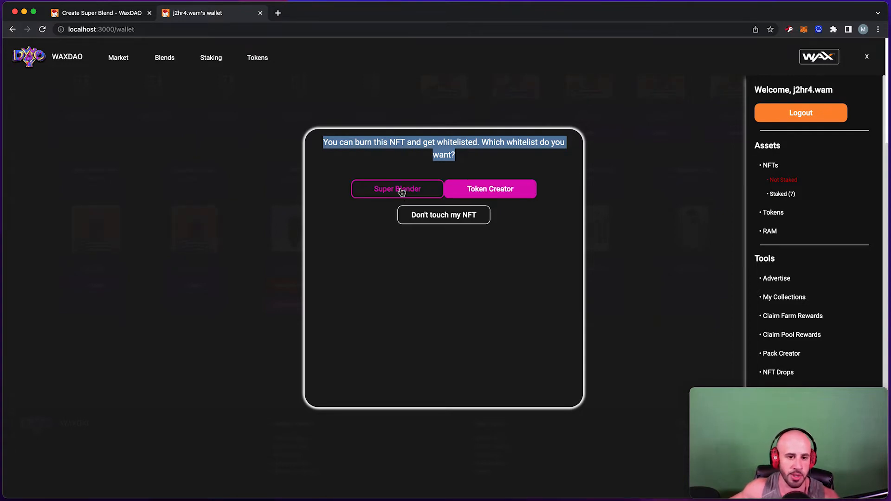
{"action": "left_click", "coordinate": [444, 215]}
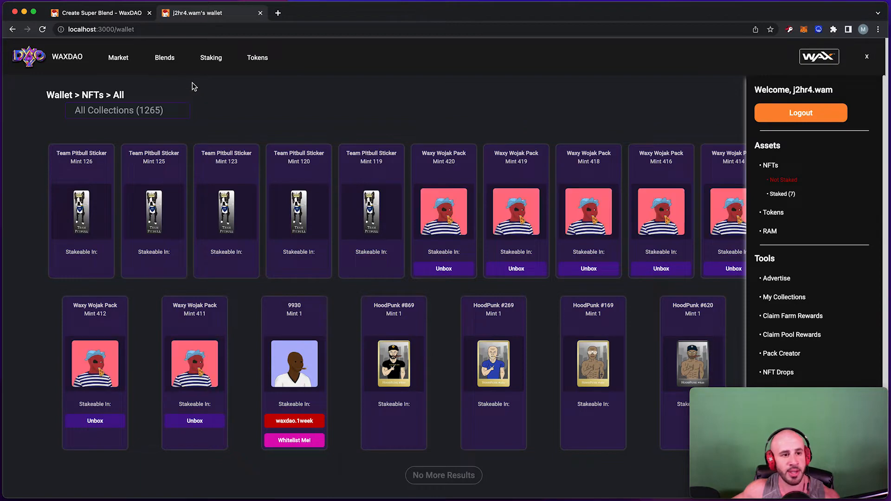
{"action": "left_click", "coordinate": [171, 63]}
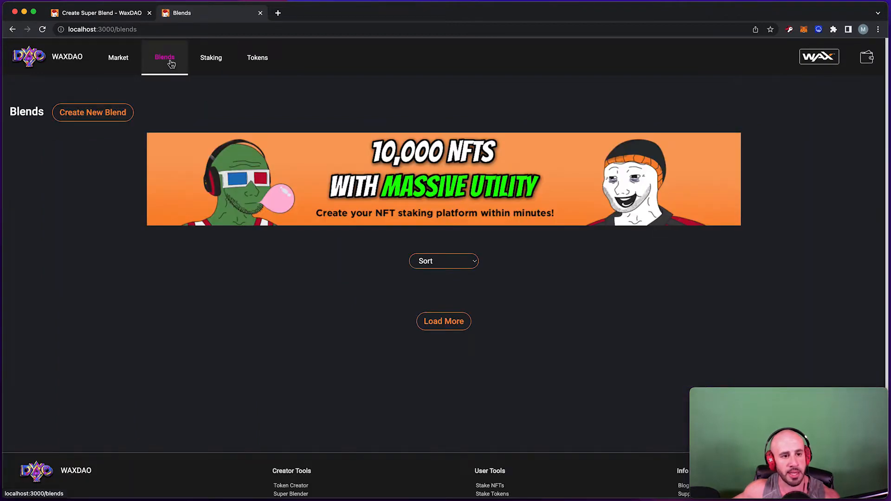
On the new Super Blend form, highlight the note that mint-on-demand results need collection authorization.
{"action": "left_click", "coordinate": [113, 119]}
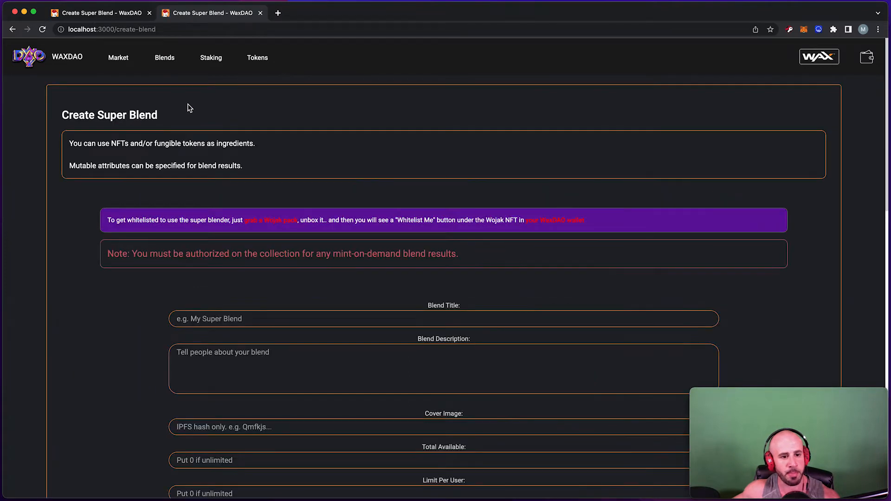
{"action": "scroll", "coordinate": [182, 108], "scroll_direction": "down", "scroll_amount": 5}
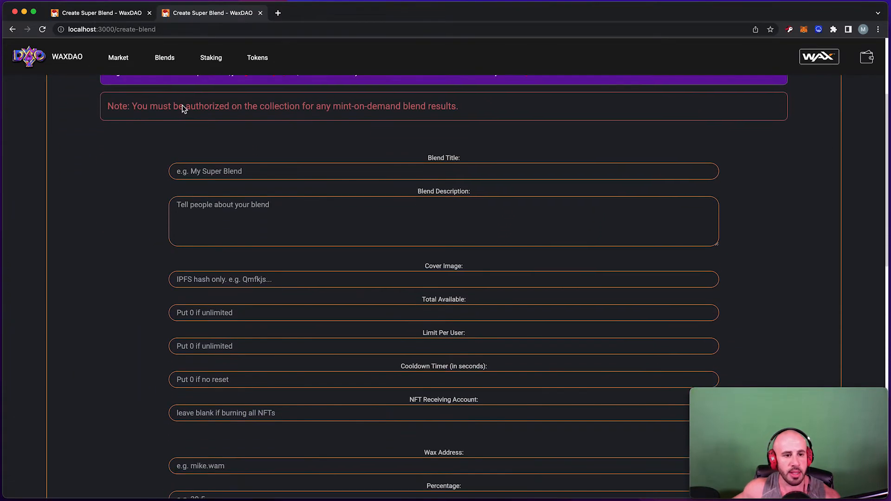
{"action": "left_click_drag", "start_coordinate": [109, 96], "coordinate": [482, 97]}
{"action": "scroll", "coordinate": [482, 102], "scroll_direction": "up", "scroll_amount": 5}
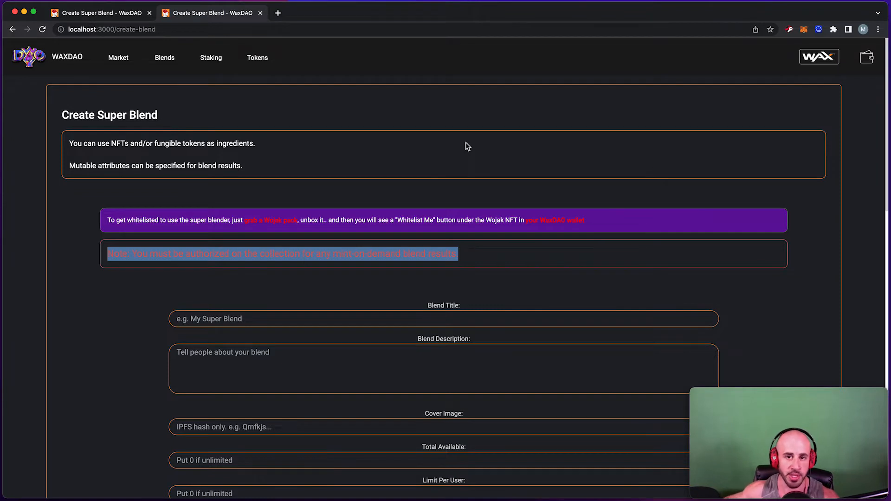
{"action": "scroll", "coordinate": [465, 146], "scroll_direction": "down", "scroll_amount": 1}
{"action": "left_click", "coordinate": [326, 263]}
{"action": "left_click_drag", "start_coordinate": [174, 254], "coordinate": [312, 252]}
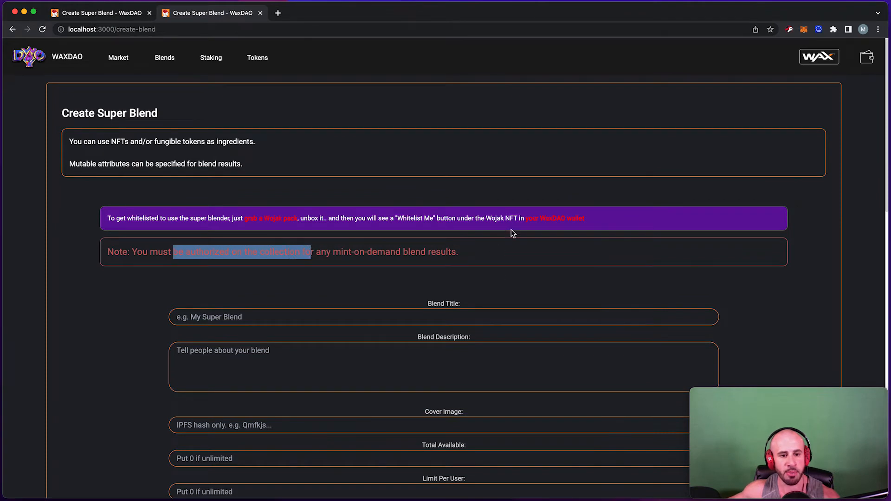
{"action": "left_click", "coordinate": [868, 58]}
View the authorized accounts of the hoodpunknfts collection under My Collections.
{"action": "left_click", "coordinate": [458, 201]}
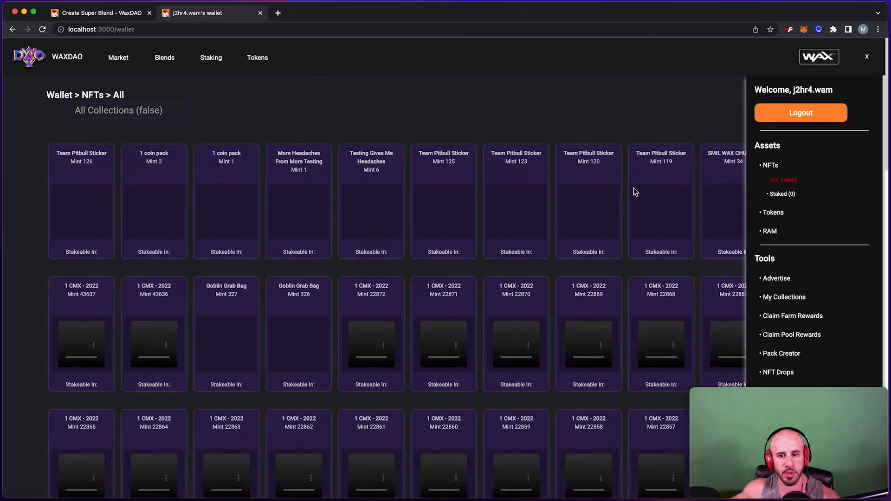
{"action": "scroll", "coordinate": [789, 204], "scroll_direction": "down", "scroll_amount": 2}
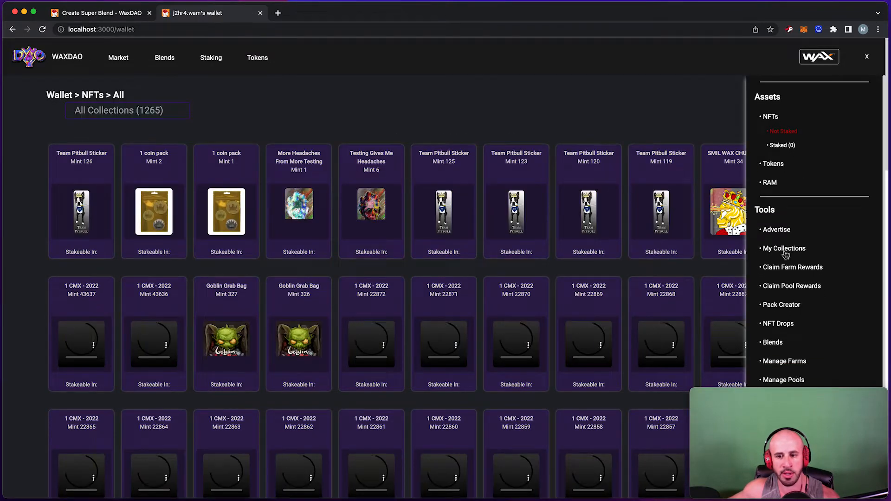
{"action": "left_click", "coordinate": [786, 254]}
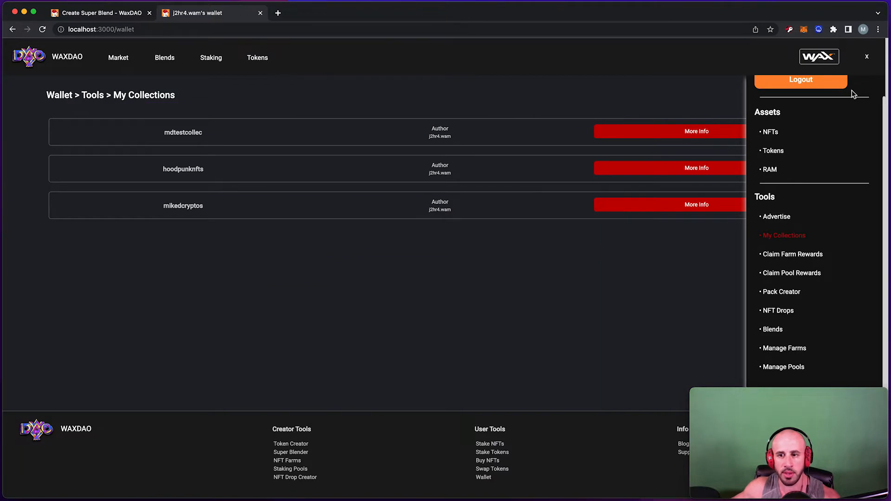
{"action": "left_click", "coordinate": [867, 56]}
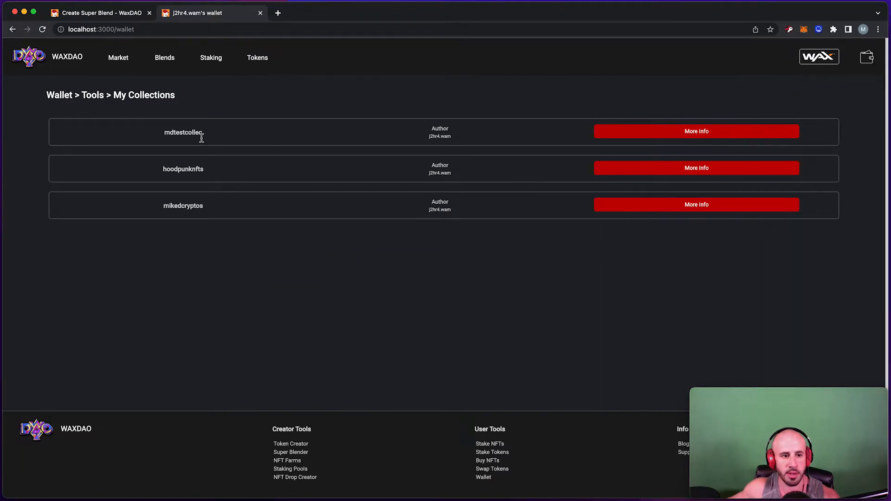
{"action": "left_click", "coordinate": [706, 172]}
{"action": "scroll", "coordinate": [394, 221], "scroll_direction": "down", "scroll_amount": 1}
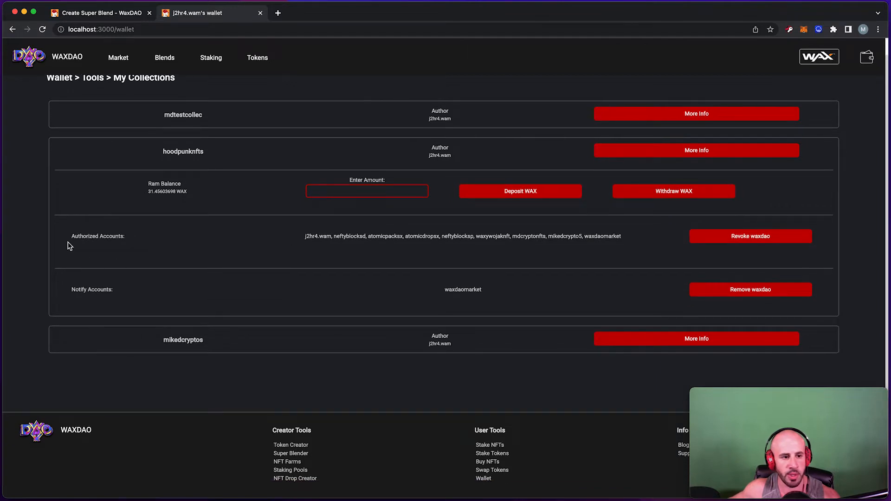
{"action": "left_click_drag", "start_coordinate": [305, 237], "coordinate": [637, 238]}
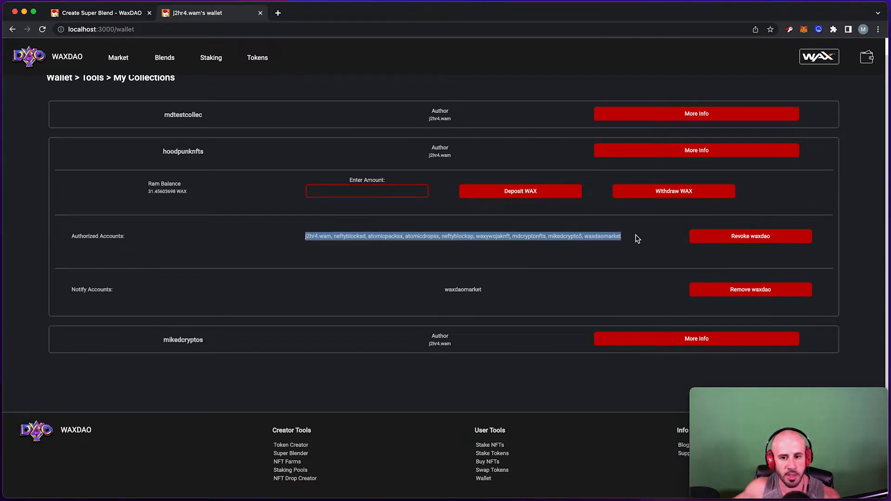
Cancel revoking waxdao's authorization without signing, then return to the Blends page.
{"action": "left_click", "coordinate": [745, 242]}
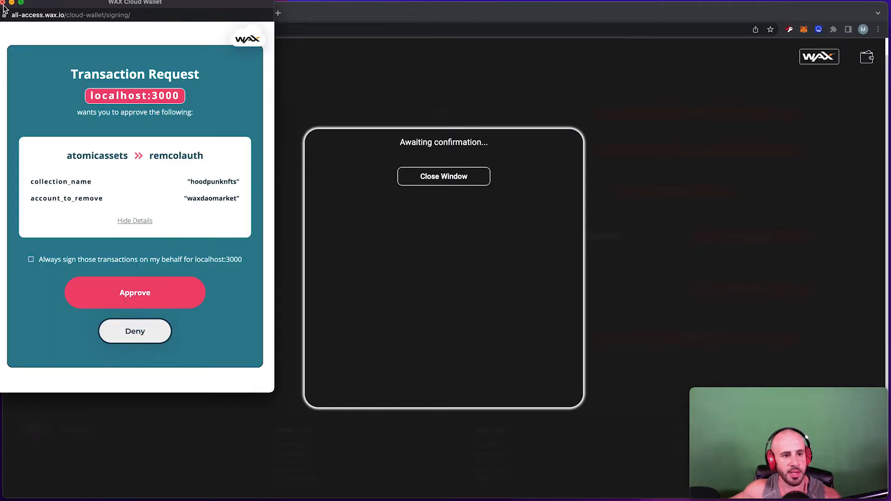
{"action": "left_click", "coordinate": [3, 2]}
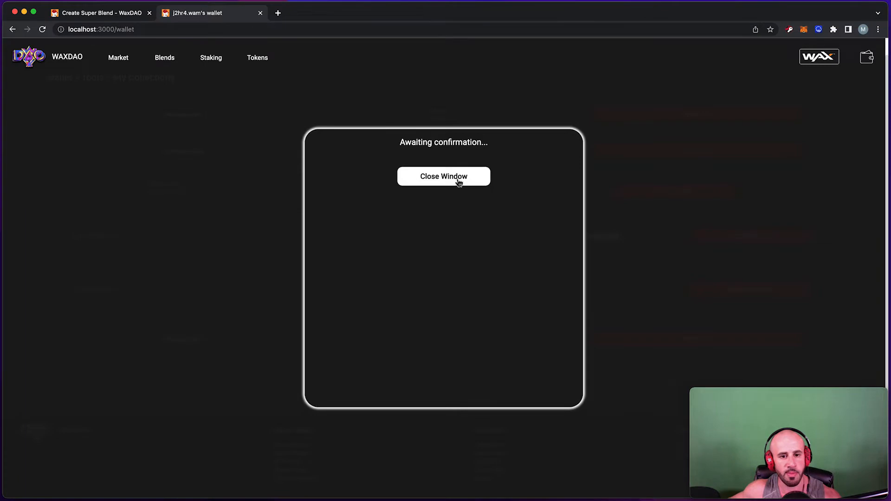
{"action": "left_click", "coordinate": [459, 180]}
{"action": "scroll", "coordinate": [204, 86], "scroll_direction": "up", "scroll_amount": 1}
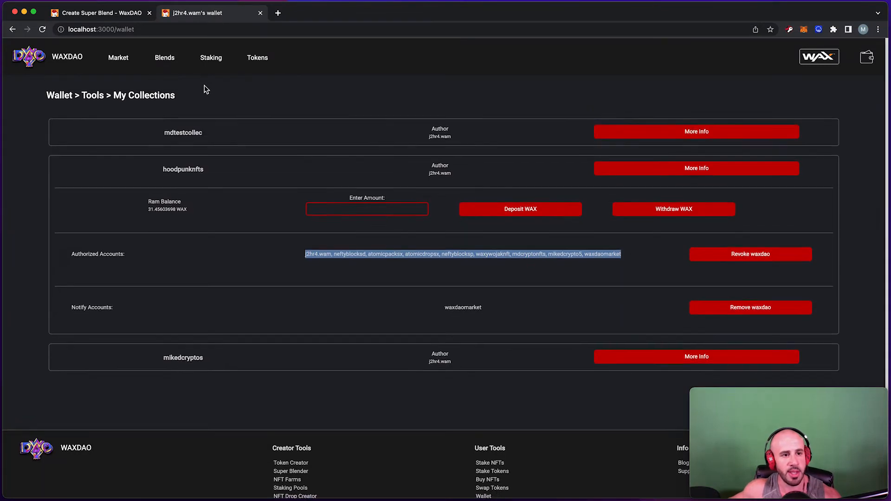
{"action": "left_click", "coordinate": [167, 69]}
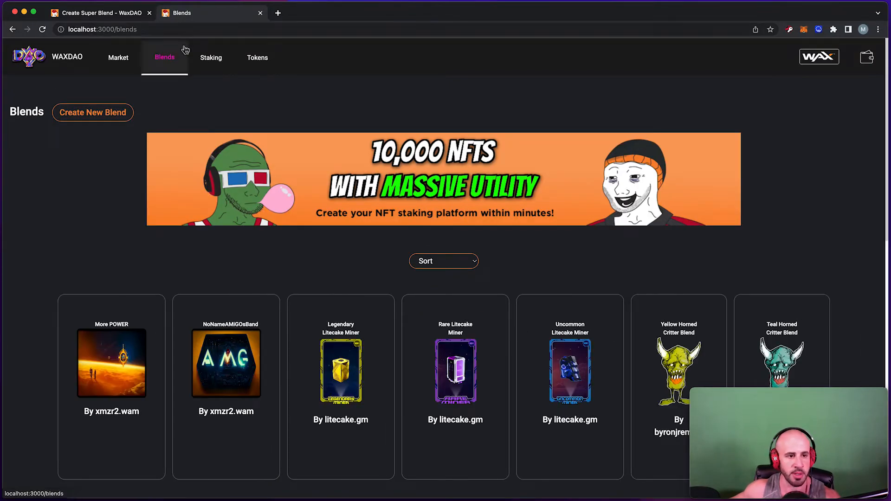
Start a new blend titled 'My youtube blend'.
{"action": "left_click", "coordinate": [114, 114]}
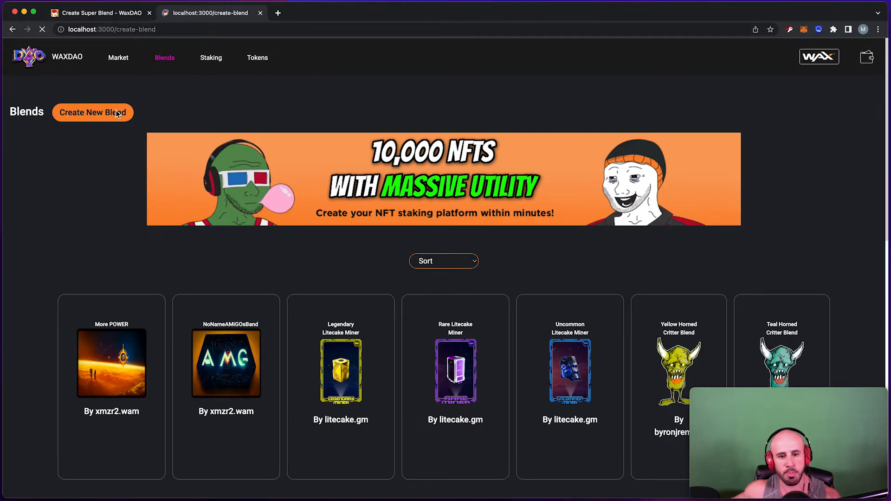
{"action": "scroll", "coordinate": [356, 102], "scroll_direction": "down", "scroll_amount": 5}
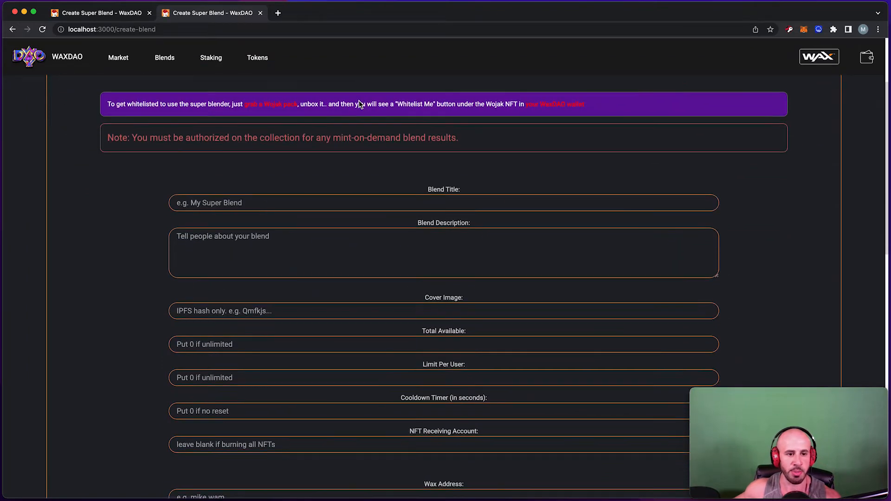
{"action": "scroll", "coordinate": [349, 113], "scroll_direction": "down", "scroll_amount": 2}
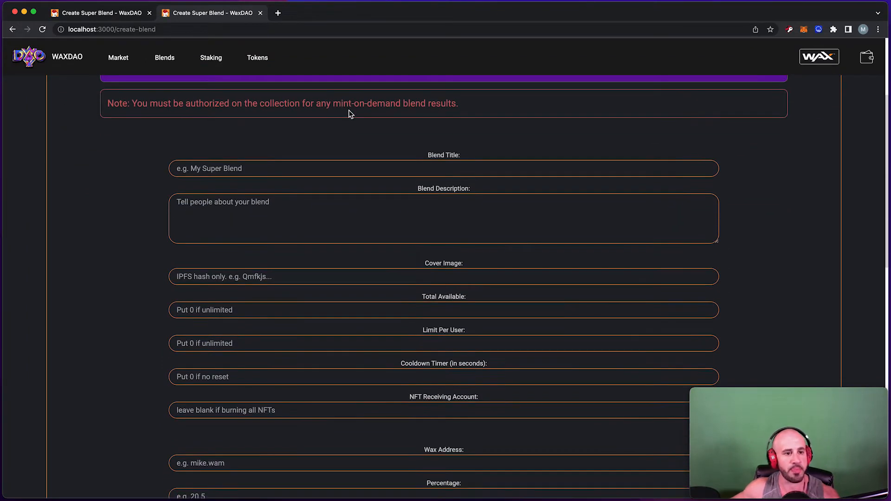
{"action": "left_click", "coordinate": [367, 169]}
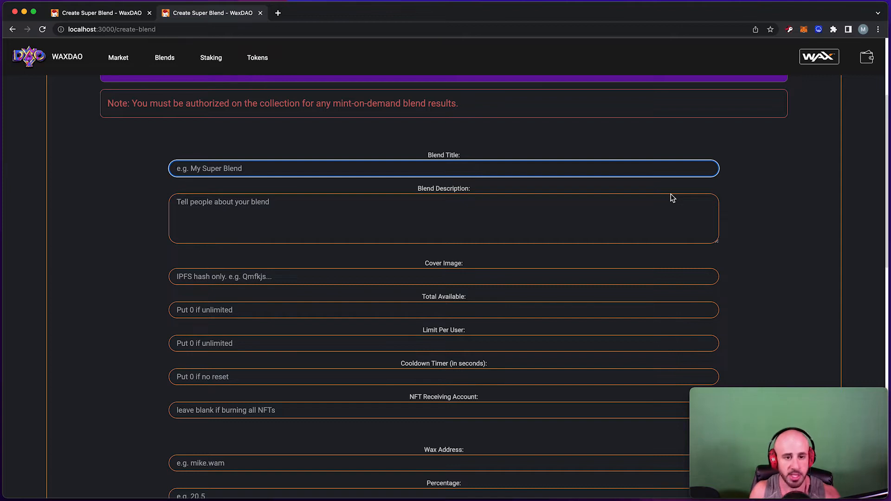
{"action": "type", "text": "My s"}
{"action": "key", "text": "BackSpace"}
{"action": "key", "text": "BackSpace"}
{"action": "type", "text": "s"}
{"action": "key", "text": "BackSpace"}
{"action": "type", "text": "youtu"}
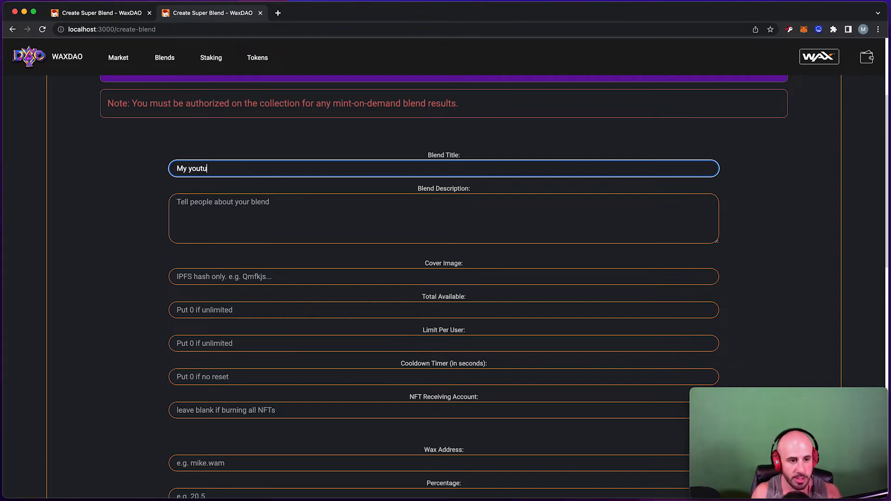
{"action": "type", "text": "be blend"}
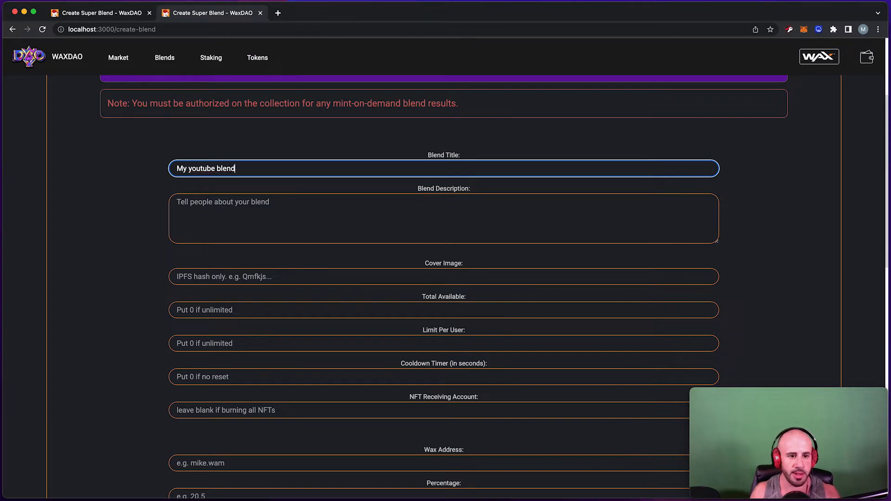
Enter the description 'This is a blend and you can blend stuff'.
{"action": "key", "text": "Tab"}
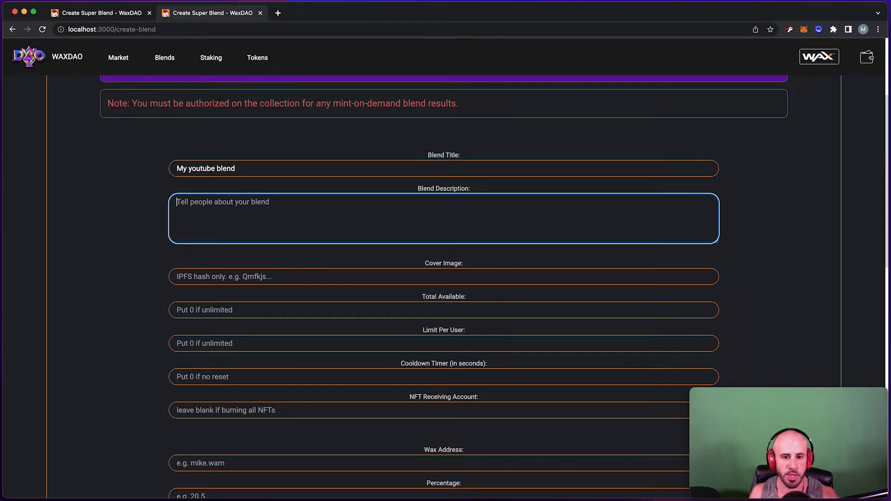
{"action": "type", "text": "TH"}
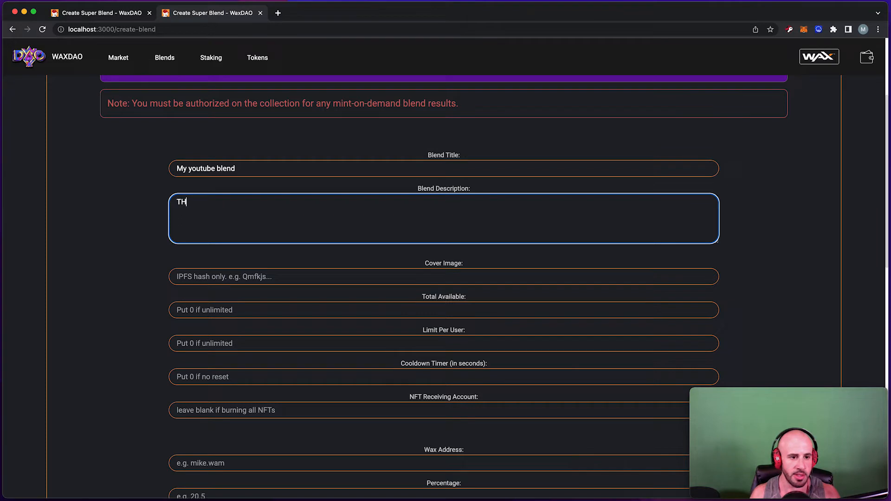
{"action": "key", "text": "BackSpace"}
{"action": "type", "text": "his is a blend an"}
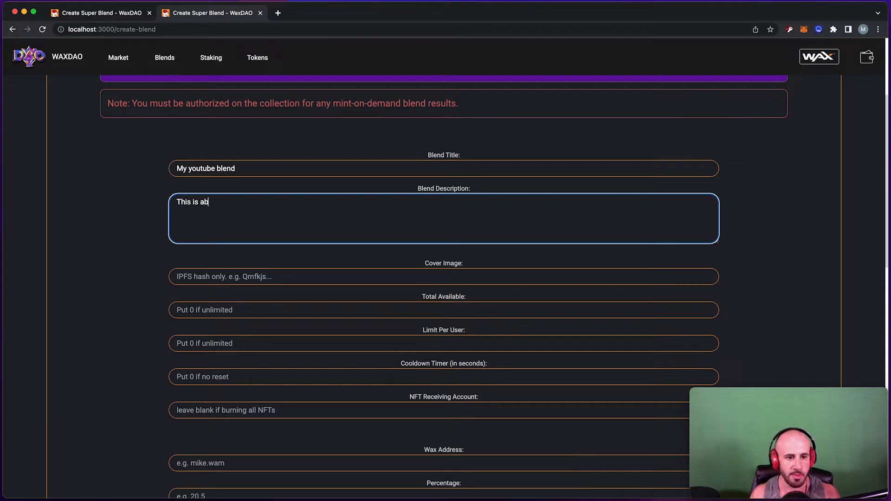
{"action": "type", "text": "d you can ble"}
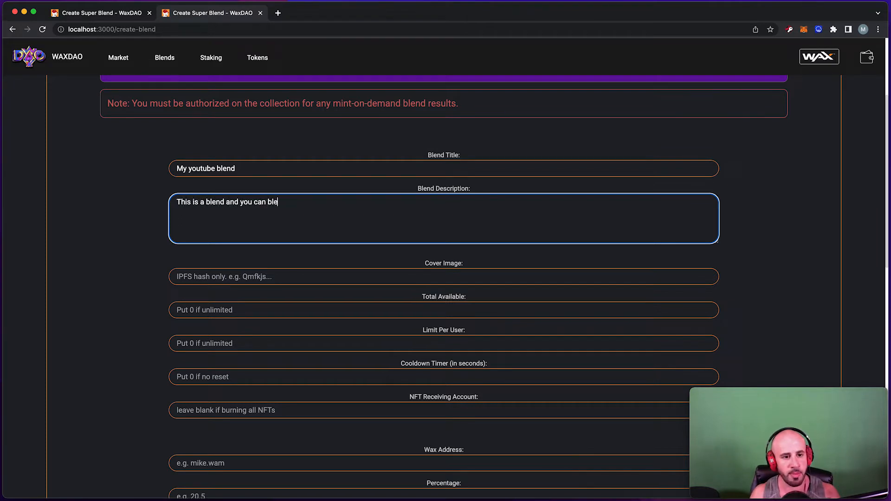
{"action": "type", "text": "nd stuff"}
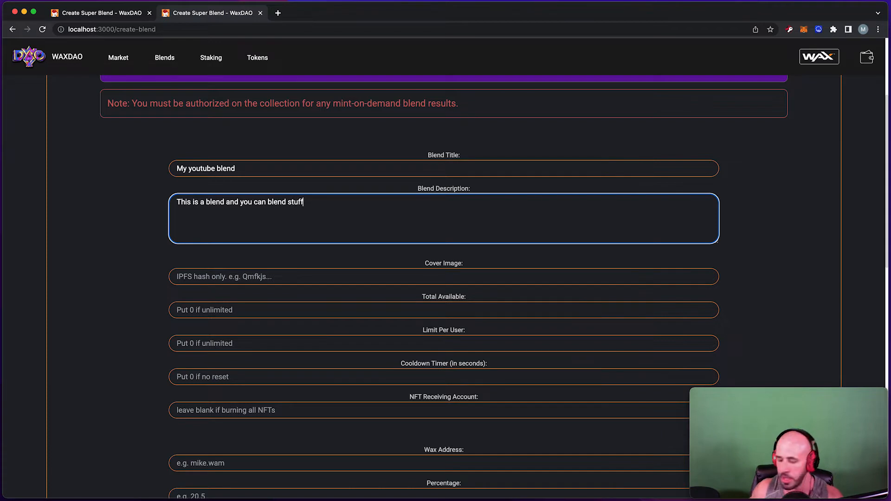
{"action": "scroll", "coordinate": [534, 125], "scroll_direction": "down", "scroll_amount": 1}
Open the existing blends list in a new tab for reference, then return to the form.
{"action": "left_click", "coordinate": [417, 259]}
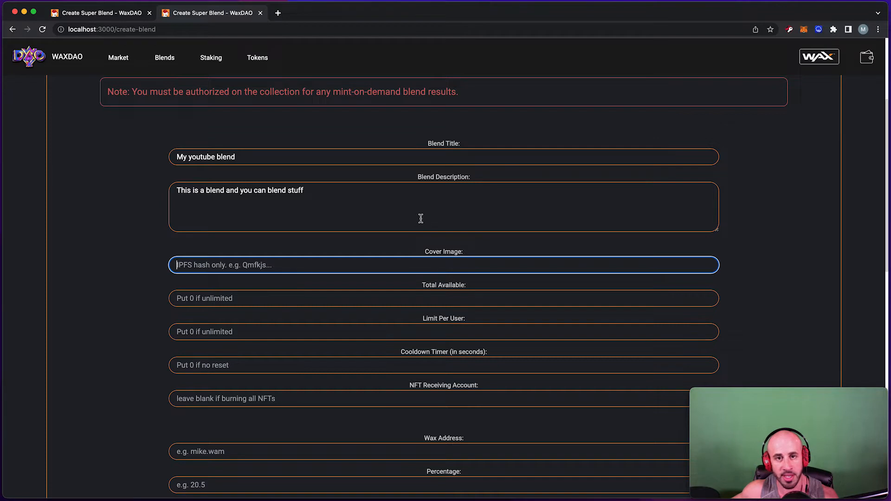
{"action": "left_click", "coordinate": [168, 64], "text": "super"}
{"action": "left_click", "coordinate": [319, 17]}
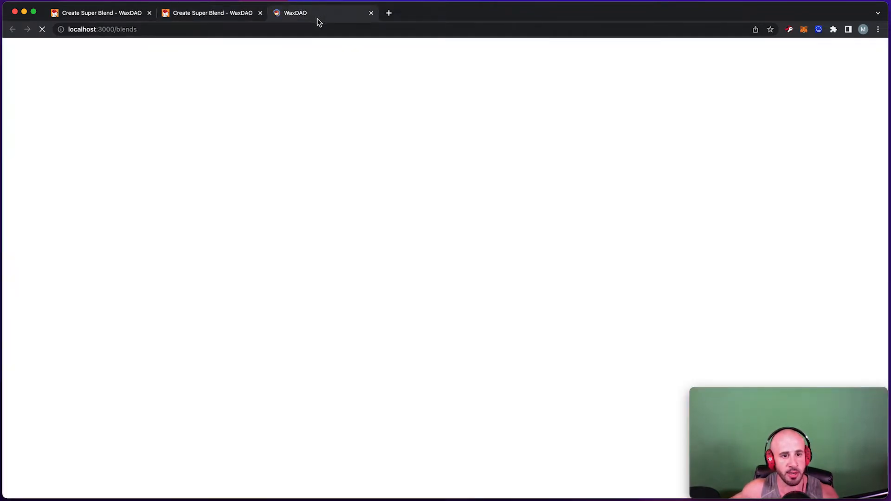
{"action": "scroll", "coordinate": [353, 123], "scroll_direction": "down", "scroll_amount": 3}
{"action": "scroll", "coordinate": [354, 123], "scroll_direction": "down", "scroll_amount": 2}
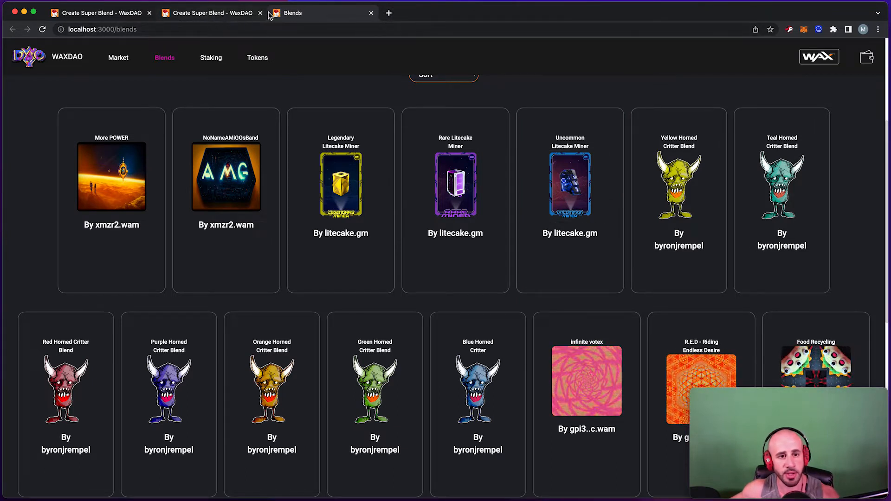
{"action": "left_click", "coordinate": [232, 13]}
Enter 'ajkfgkasgfkajgfkjgasdfkjagsdkjasg' as the Cover Image hash.
{"action": "left_click", "coordinate": [283, 265]}
{"action": "type", "text": "ajkfgkasgfkajgfkjgasdfkjagsdkjasg"}
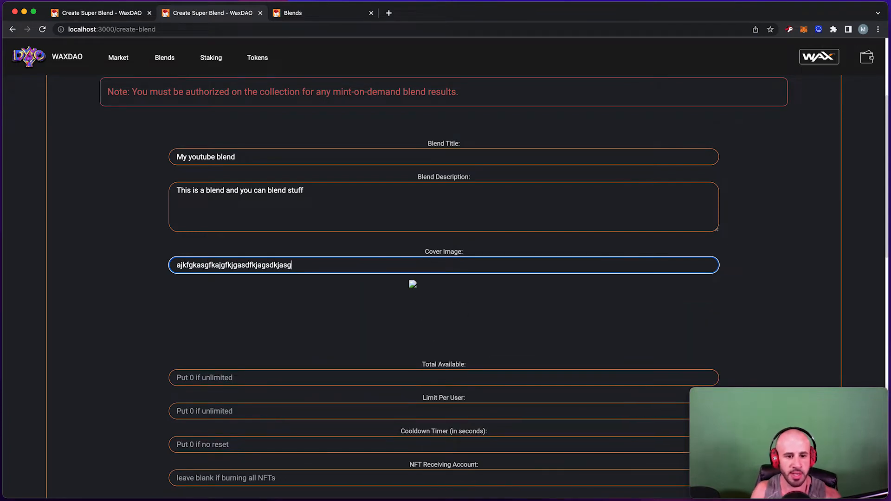
{"action": "scroll", "coordinate": [268, 179], "scroll_direction": "down", "scroll_amount": 1}
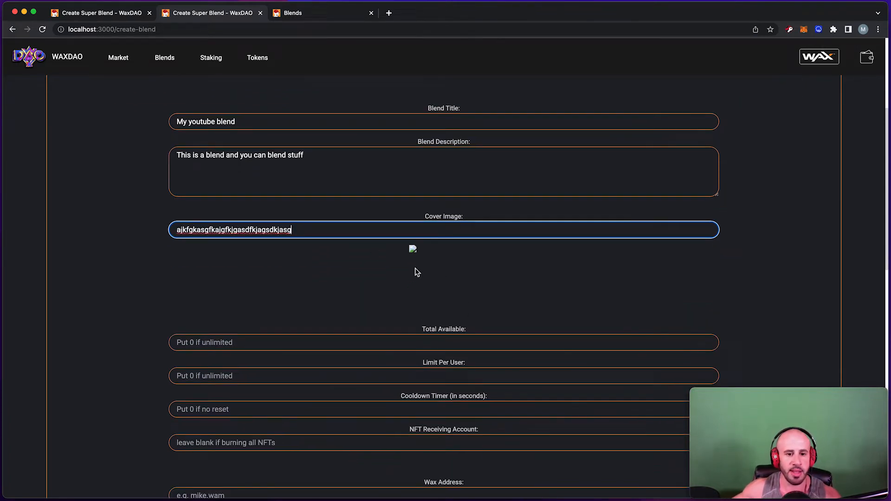
{"action": "left_click_drag", "start_coordinate": [408, 248], "coordinate": [486, 284]}
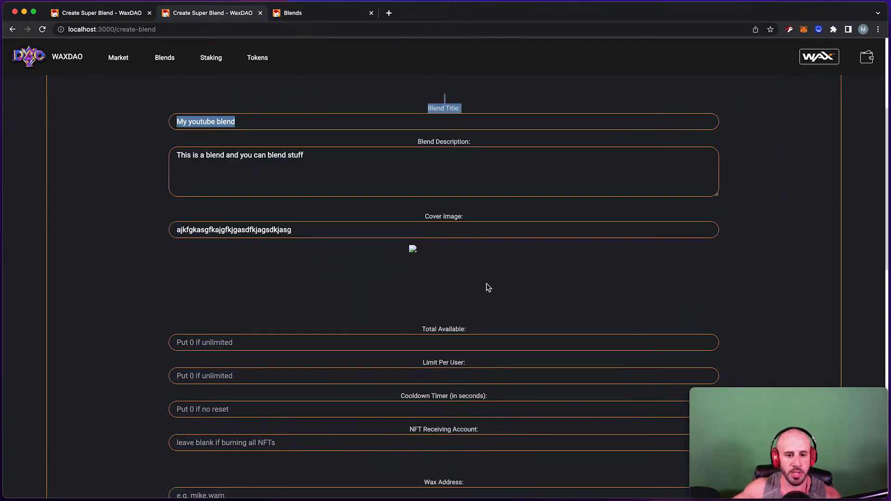
{"action": "left_click", "coordinate": [407, 249]}
{"action": "double_click", "coordinate": [322, 231]}
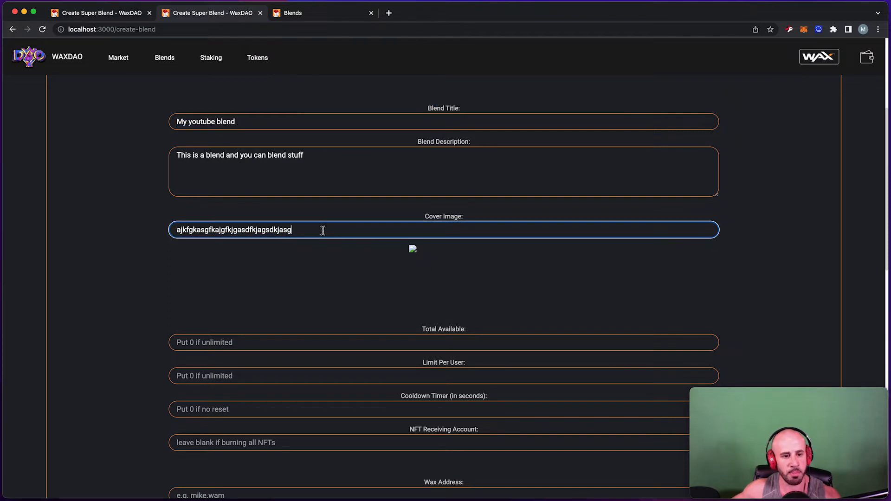
{"action": "left_click", "coordinate": [416, 252]}
{"action": "left_click", "coordinate": [354, 342]}
{"action": "scroll", "coordinate": [362, 334], "scroll_direction": "down", "scroll_amount": 1}
{"action": "scroll", "coordinate": [363, 333], "scroll_direction": "down", "scroll_amount": 2}
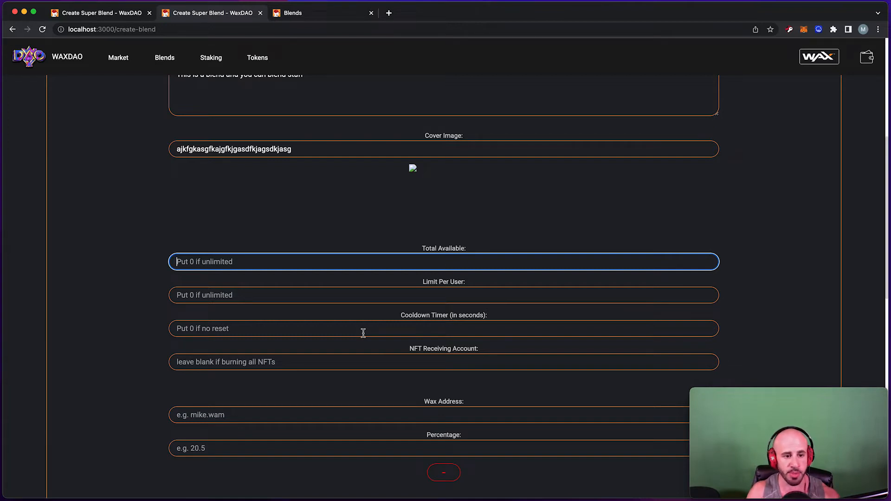
Set Total Available to 0 for unlimited supply and a provisional per-user limit of 1.
{"action": "type", "text": "0"}
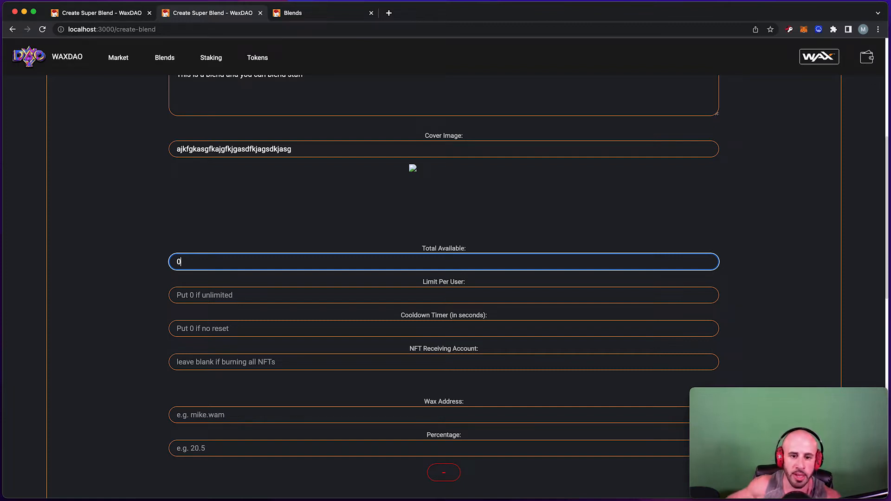
{"action": "left_click", "coordinate": [422, 295]}
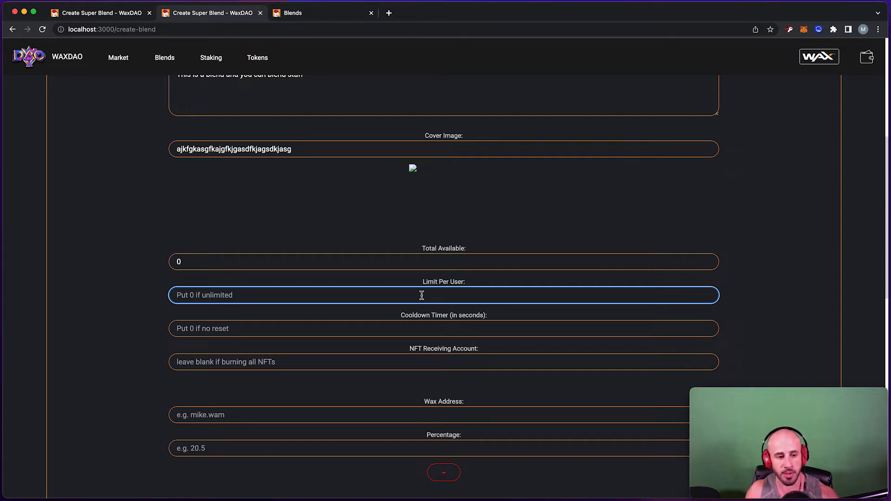
{"action": "type", "text": "1"}
{"action": "key", "text": "BackSpace"}
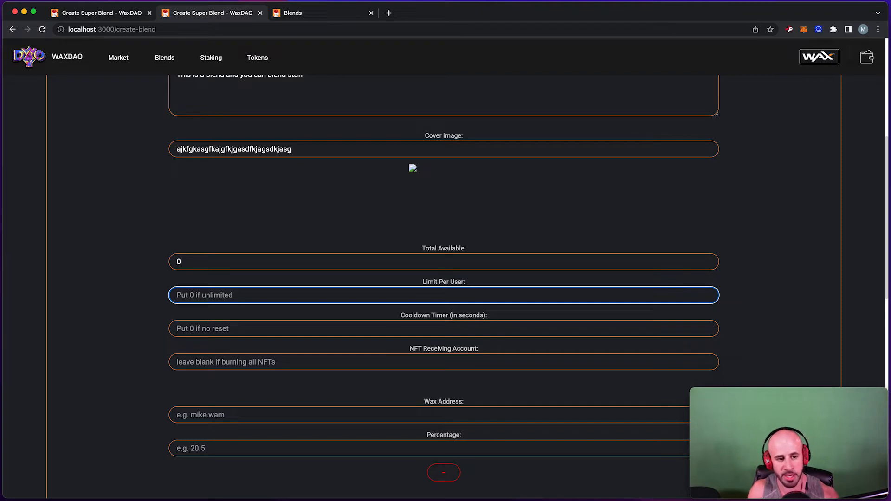
{"action": "type", "text": "0"}
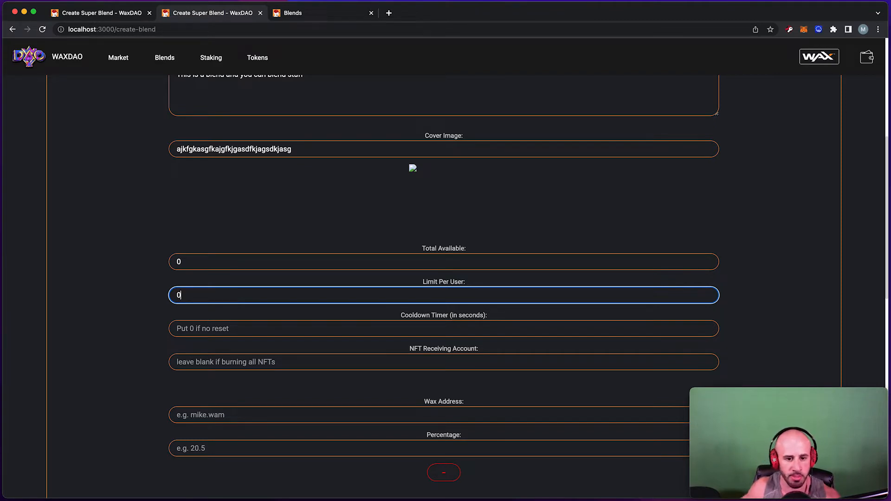
{"action": "scroll", "coordinate": [415, 269], "scroll_direction": "down", "scroll_amount": 2}
{"action": "left_click", "coordinate": [428, 288]}
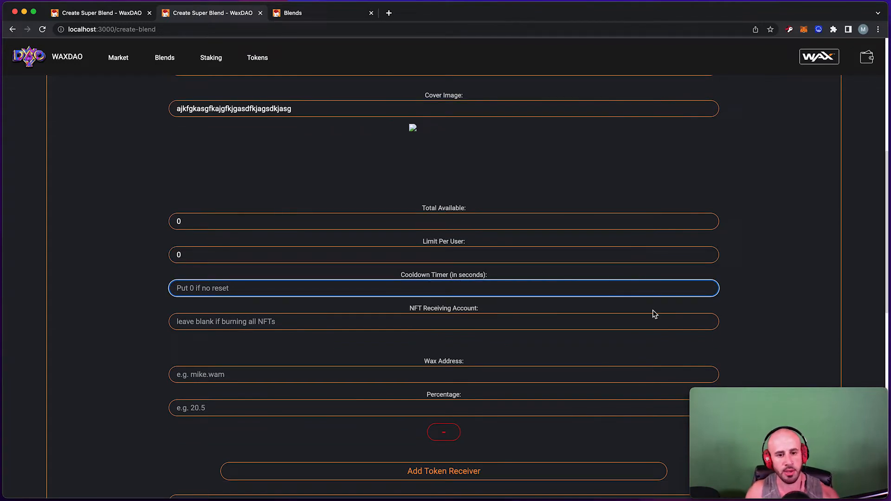
{"action": "double_click", "coordinate": [449, 251]}
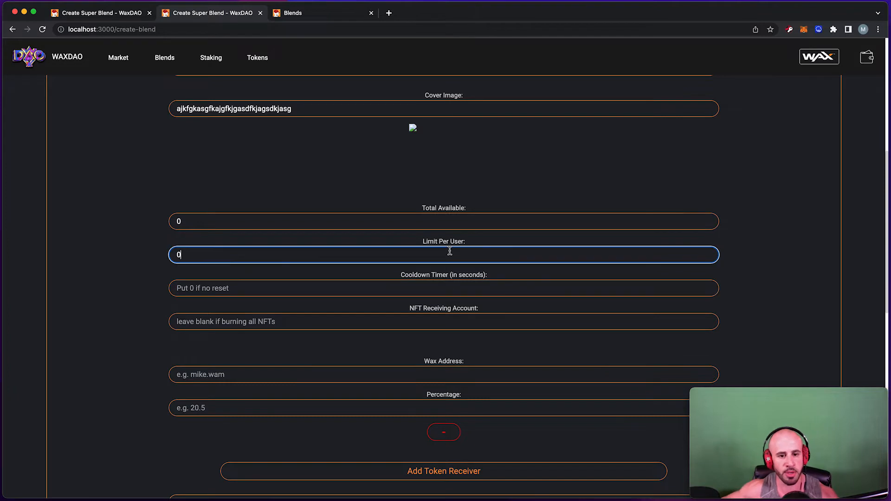
{"action": "type", "text": "1"}
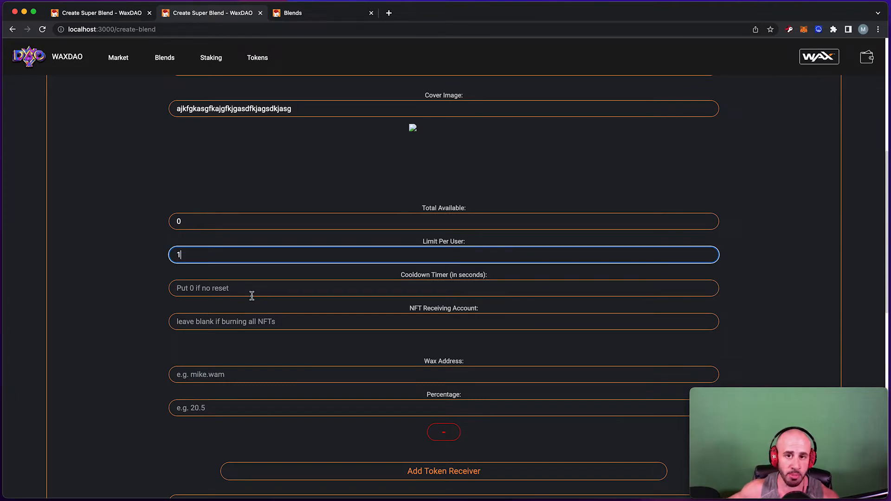
Change the per-user limit to 3 and set the cooldown timer to 3600 seconds.
{"action": "left_click", "coordinate": [238, 290]}
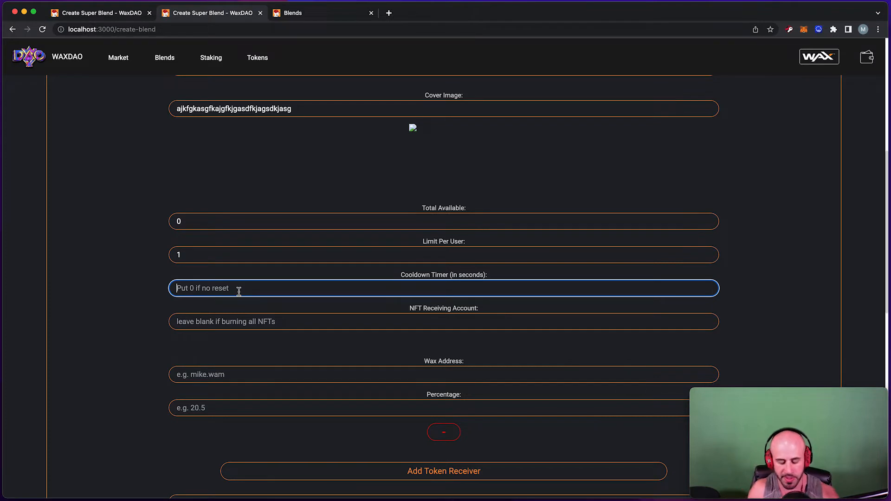
{"action": "type", "text": "60"}
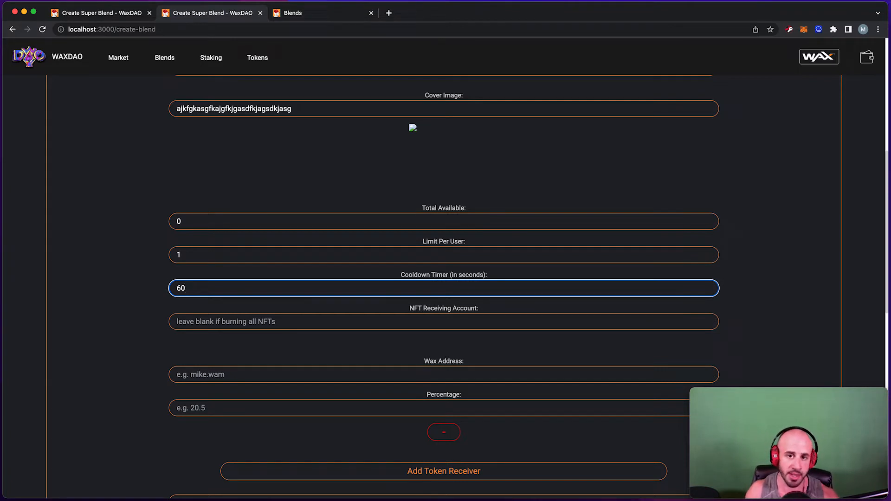
{"action": "left_click_drag", "start_coordinate": [199, 286], "coordinate": [155, 288]}
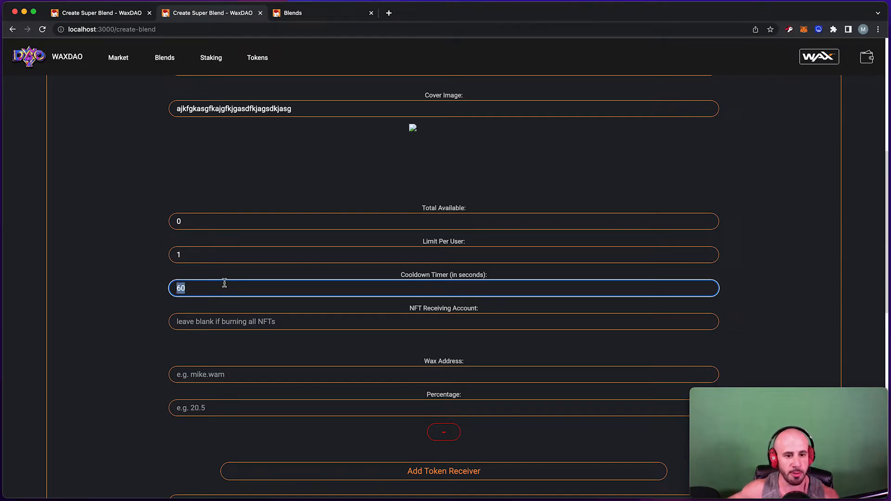
{"action": "left_click", "coordinate": [205, 258]}
{"action": "key", "text": "BackSpace"}
{"action": "type", "text": "3"}
{"action": "key", "text": "Tab"}
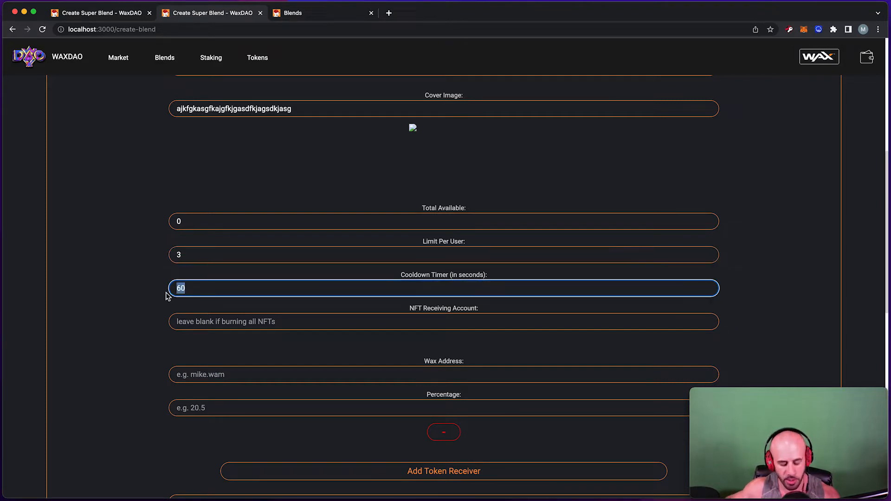
{"action": "type", "text": "3600"}
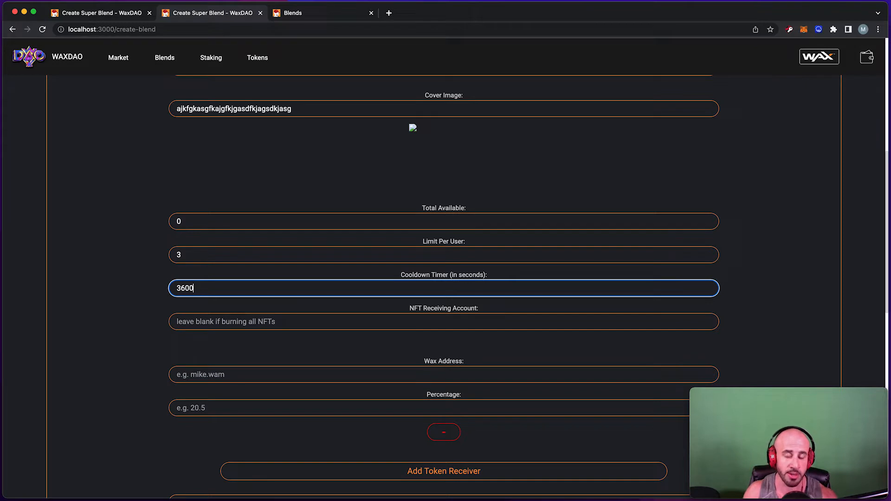
Leave NFT Receiving Account, Wax Address and Percentage blank and show the Whitelist Type choices.
{"action": "scroll", "coordinate": [259, 232], "scroll_direction": "down", "scroll_amount": 2}
{"action": "left_click", "coordinate": [259, 232]}
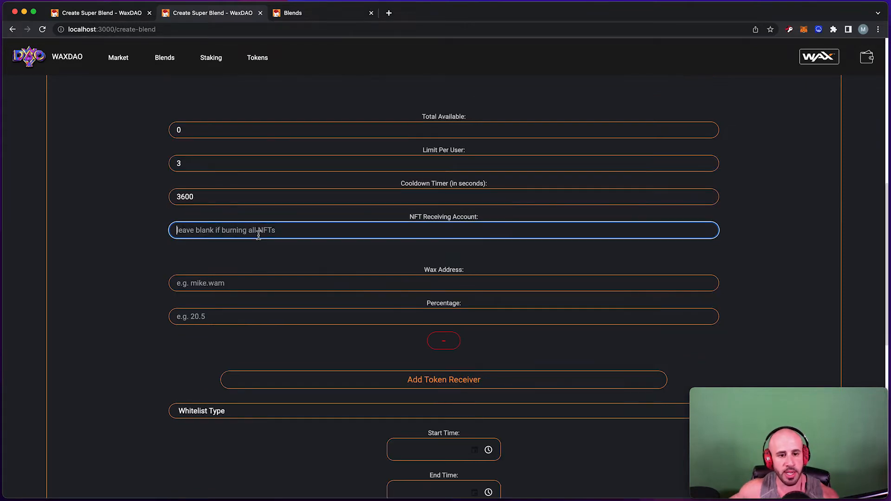
{"action": "left_click_drag", "start_coordinate": [484, 223], "coordinate": [408, 218]}
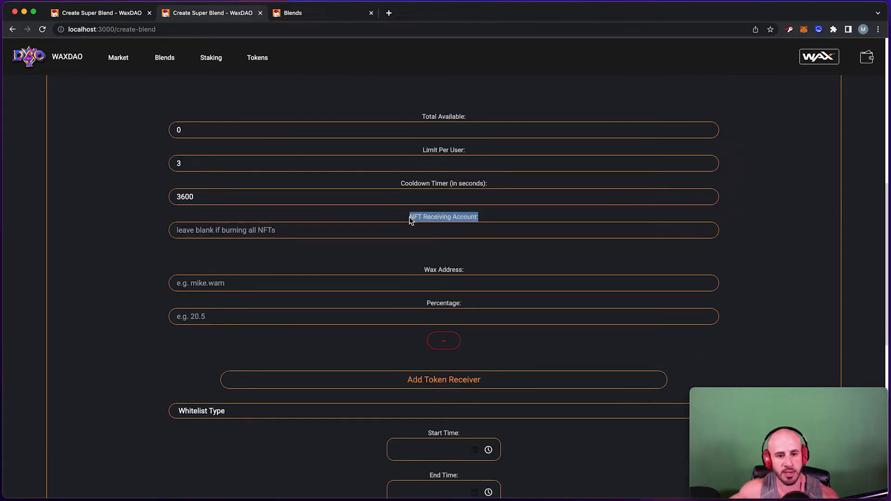
{"action": "left_click", "coordinate": [408, 236]}
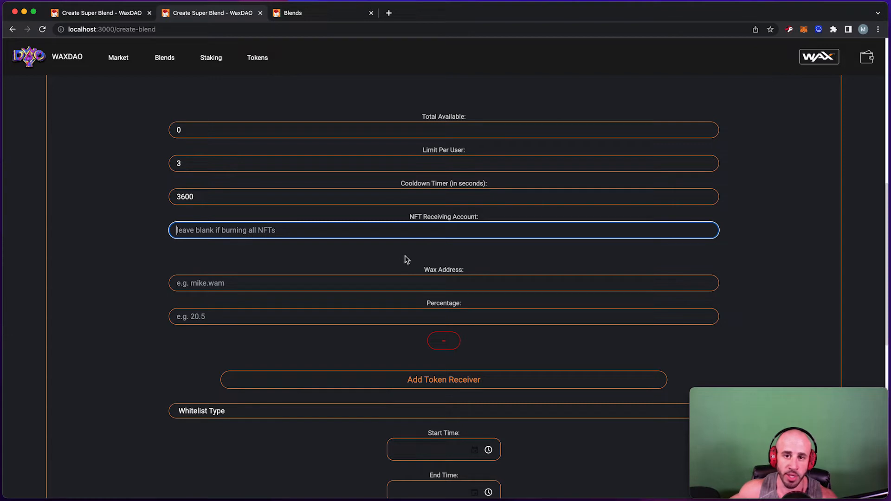
{"action": "scroll", "coordinate": [406, 260], "scroll_direction": "down", "scroll_amount": 1}
{"action": "left_click", "coordinate": [384, 272]}
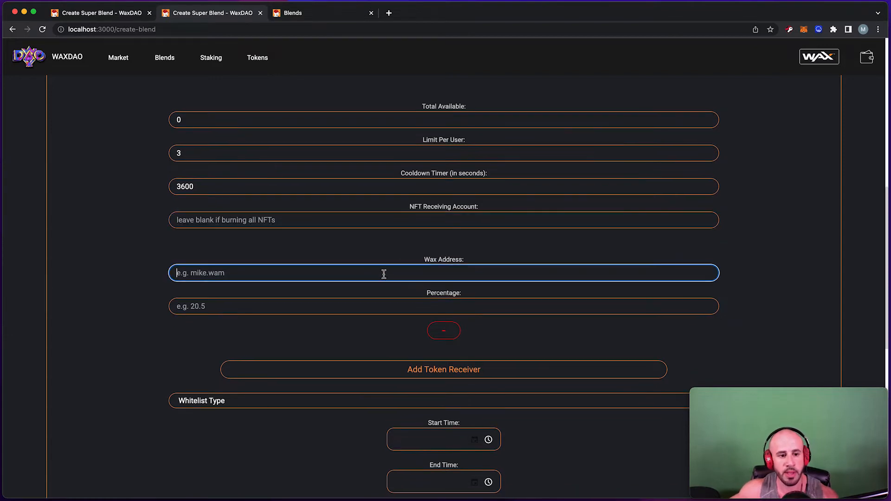
{"action": "scroll", "coordinate": [387, 278], "scroll_direction": "down", "scroll_amount": 1}
{"action": "left_click_drag", "start_coordinate": [467, 245], "coordinate": [411, 245]}
{"action": "left_click_drag", "start_coordinate": [471, 278], "coordinate": [430, 275]}
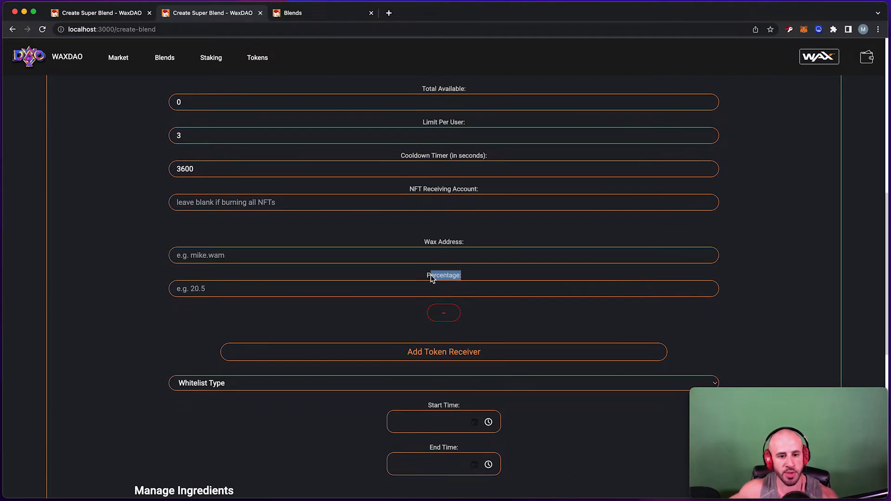
{"action": "scroll", "coordinate": [415, 266], "scroll_direction": "down", "scroll_amount": 5}
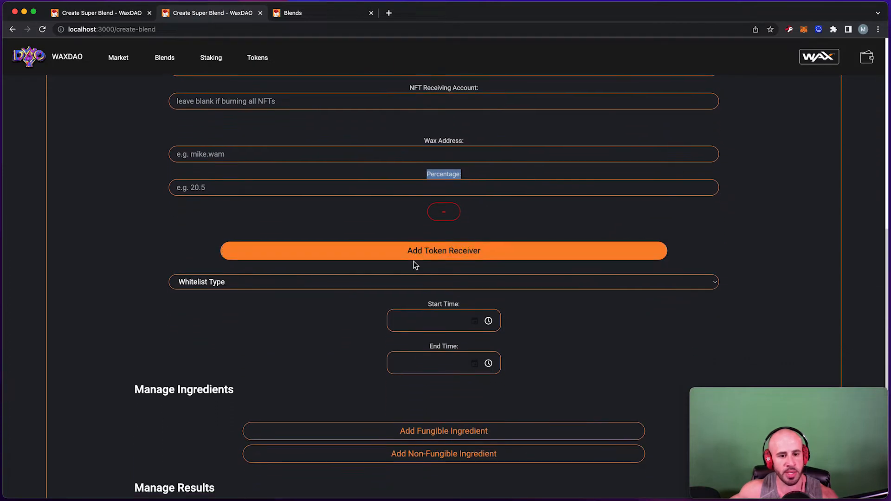
{"action": "scroll", "coordinate": [353, 276], "scroll_direction": "down", "scroll_amount": 1}
{"action": "left_click", "coordinate": [312, 250]}
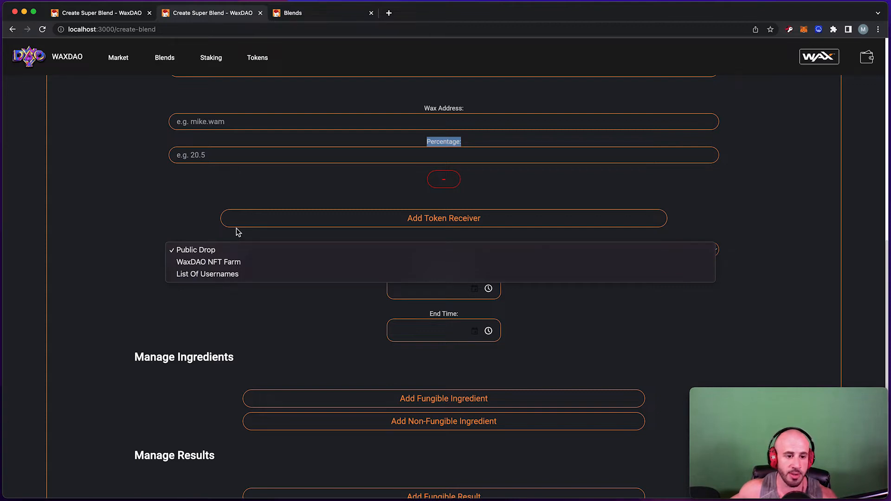
Choose List Of Usernames and enter two comma-separated account names to whitelist.
{"action": "left_click", "coordinate": [219, 277]}
{"action": "left_click", "coordinate": [256, 294]}
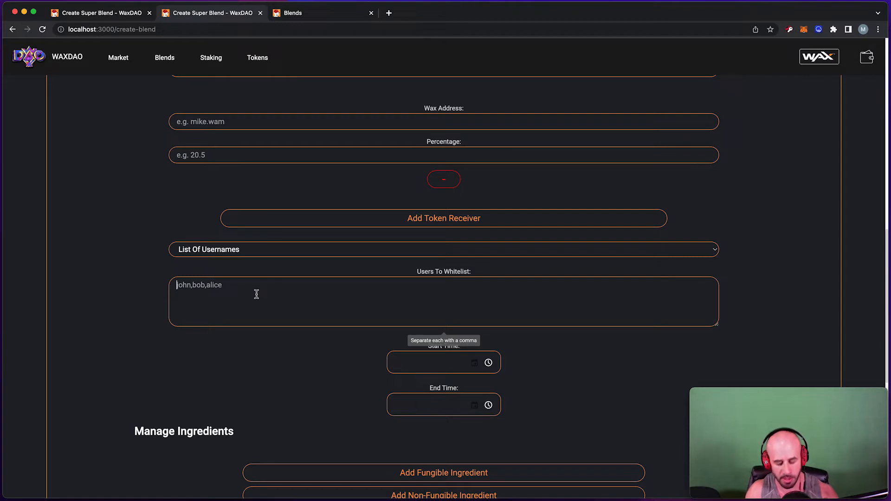
{"action": "type", "text": "mikedcrypto"}
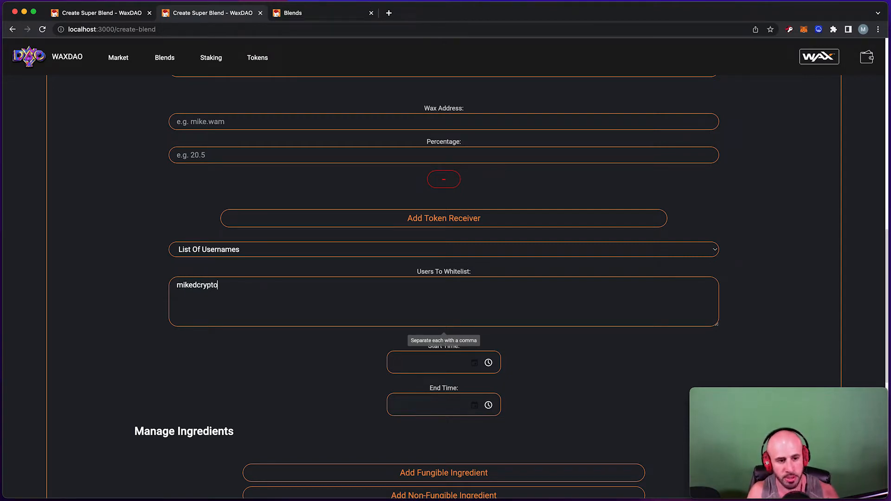
{"action": "type", "text": ",someotheracct"}
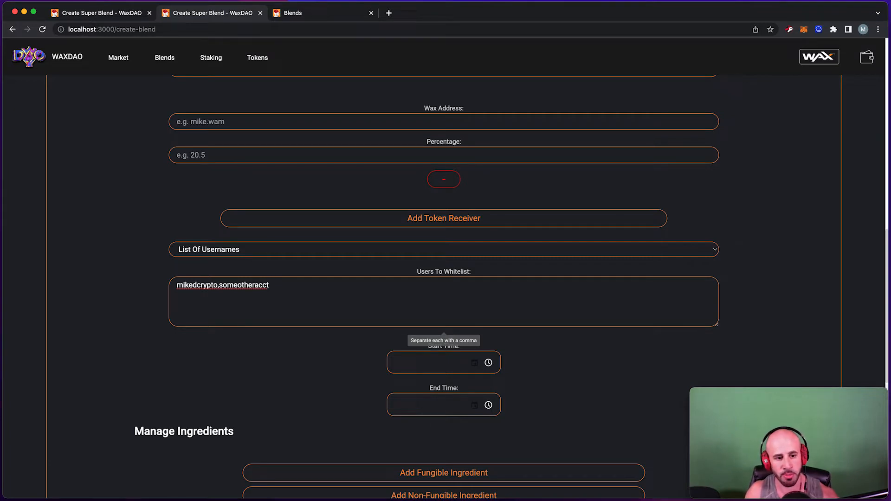
{"action": "left_click", "coordinate": [253, 252]}
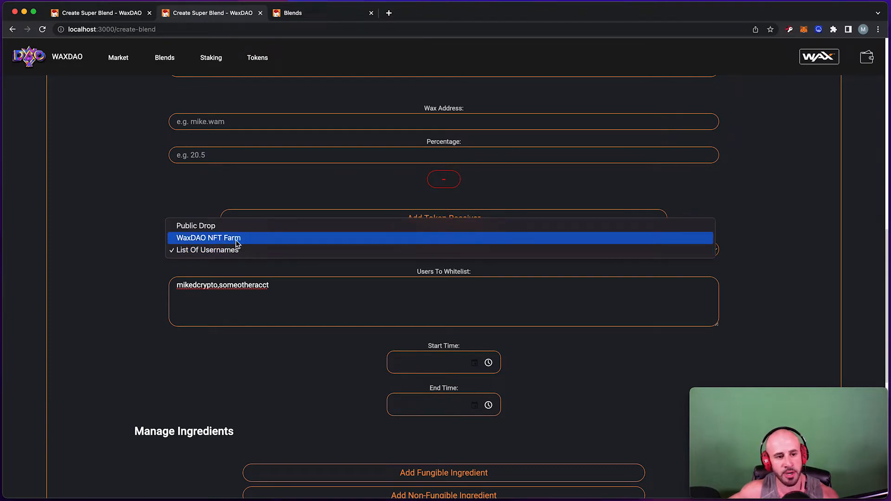
Switch the whitelist type to WaxDAO NFT Farm and open the NFT staking page in a new tab.
{"action": "left_click", "coordinate": [237, 241]}
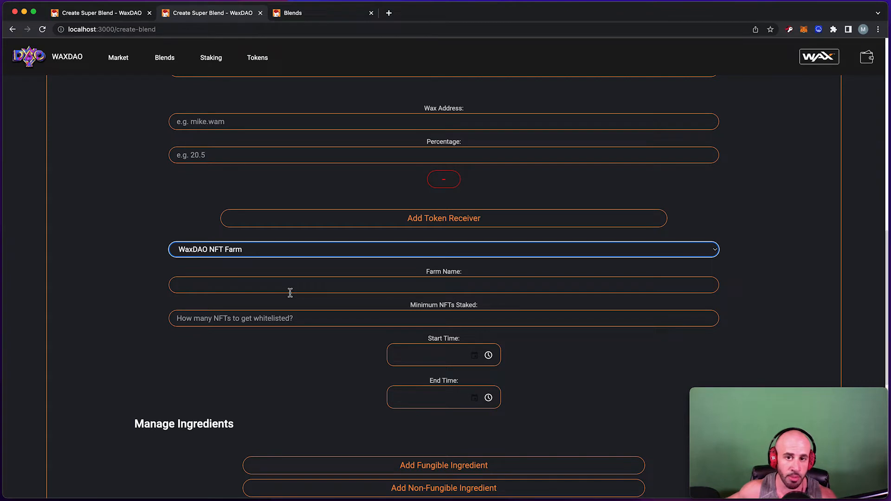
{"action": "left_click", "coordinate": [291, 291]}
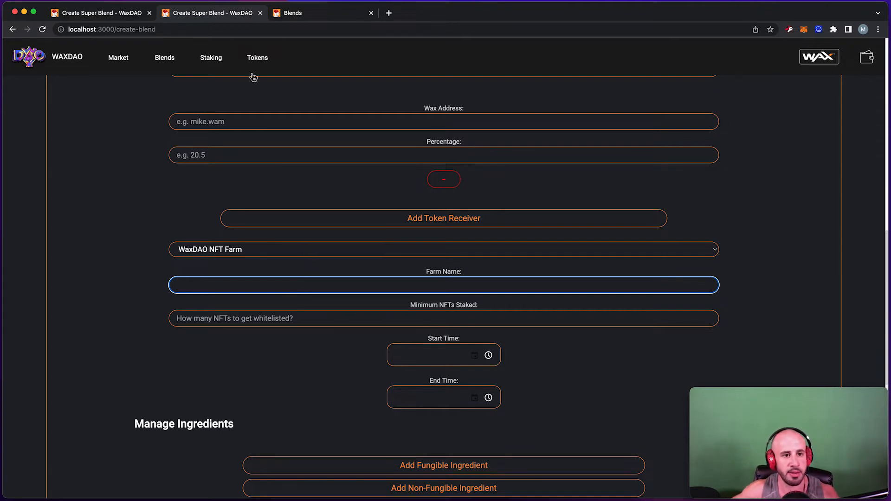
{"action": "left_click", "coordinate": [227, 69], "text": "super"}
{"action": "left_click", "coordinate": [416, 14]}
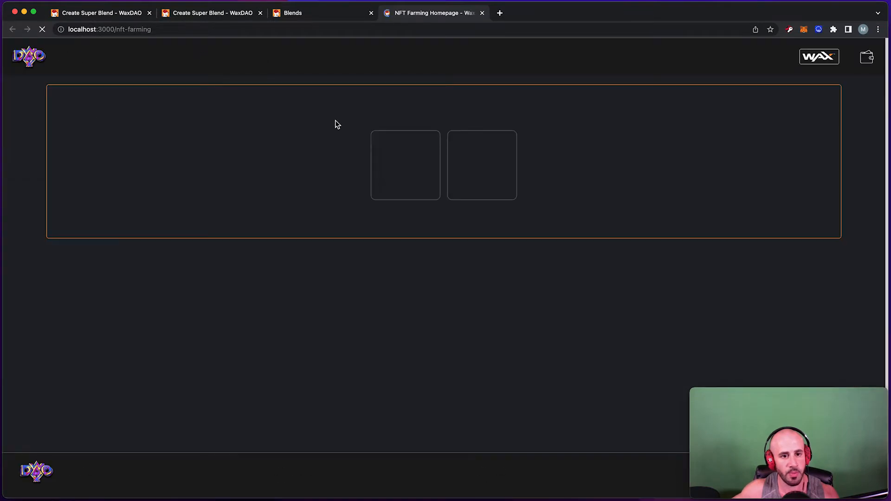
Browse the Stake NFTs farms list, then return to the Super Blend form's Farm Name field.
{"action": "left_click", "coordinate": [409, 183]}
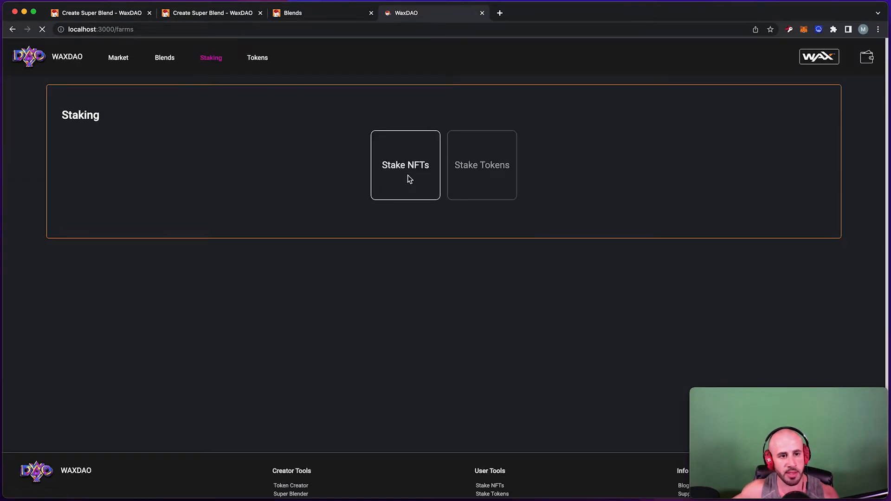
{"action": "scroll", "coordinate": [404, 165], "scroll_direction": "down", "scroll_amount": 3}
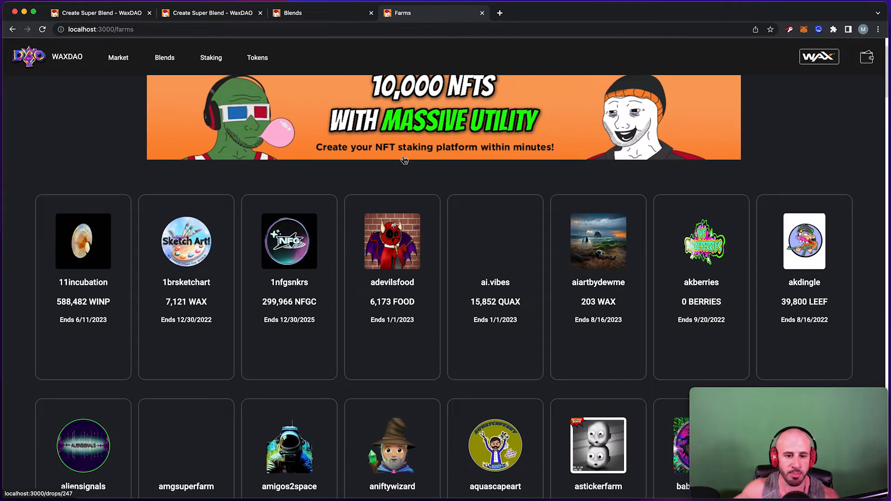
{"action": "scroll", "coordinate": [403, 162], "scroll_direction": "down", "scroll_amount": 2}
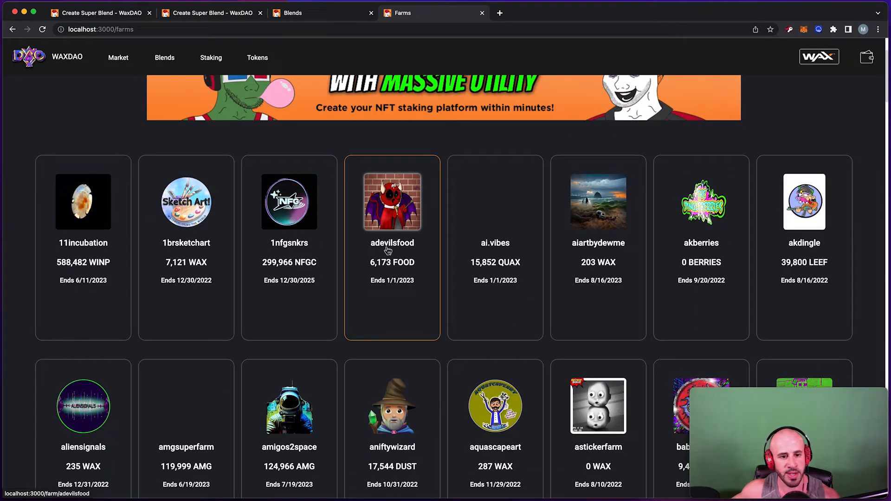
{"action": "left_click", "coordinate": [322, 15]}
{"action": "left_click", "coordinate": [228, 17]}
{"action": "left_click", "coordinate": [304, 292]}
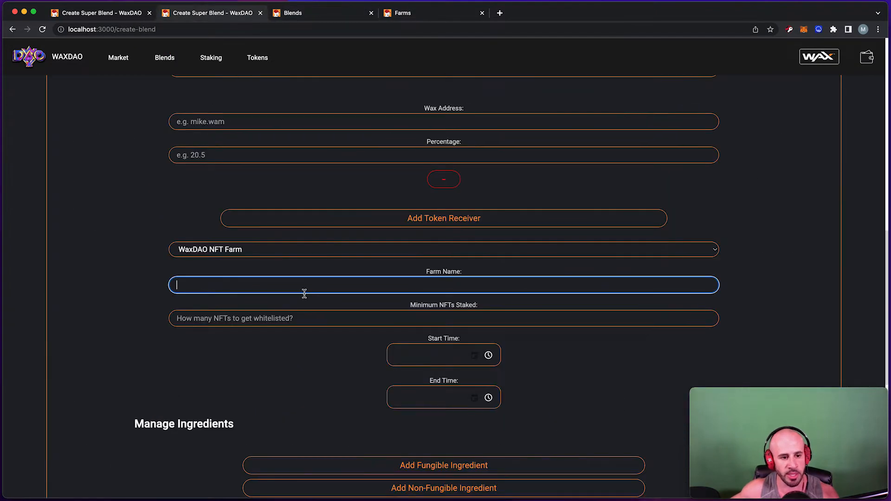
Enter adevilsfood as the farm with a minimum of 10 NFTs staked.
{"action": "type", "text": "adevilsfood"}
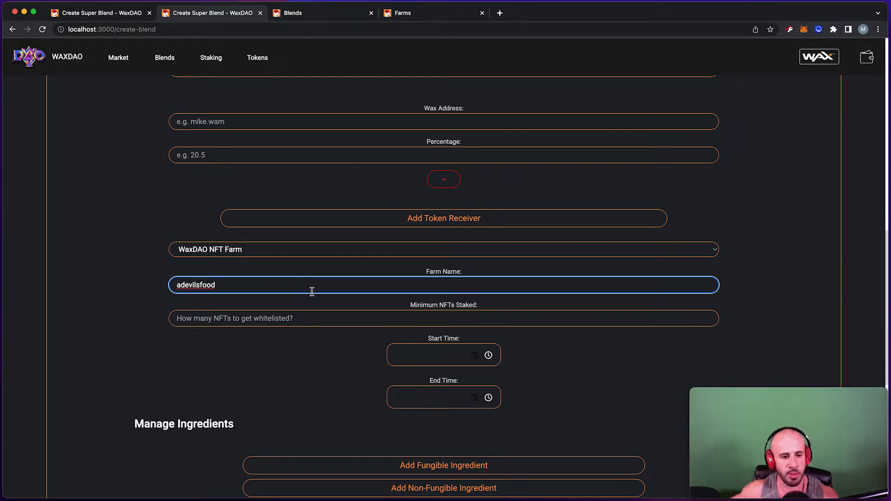
{"action": "left_click_drag", "start_coordinate": [491, 311], "coordinate": [412, 312]}
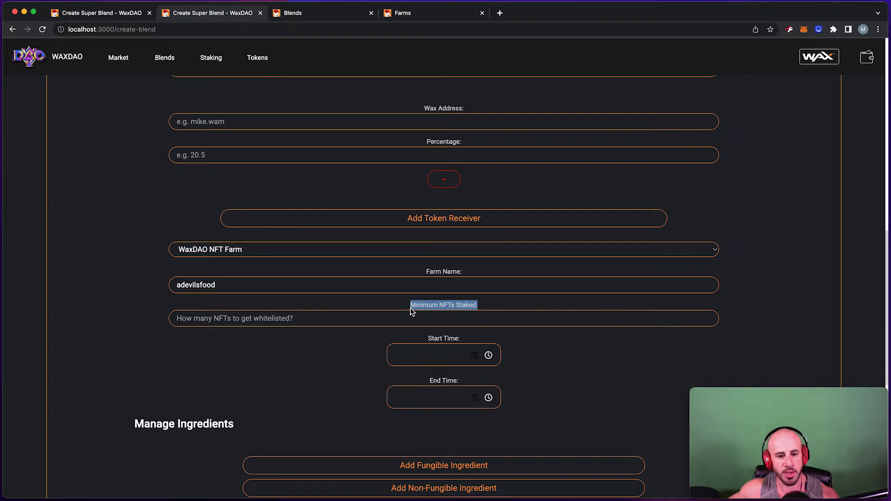
{"action": "left_click", "coordinate": [411, 322]}
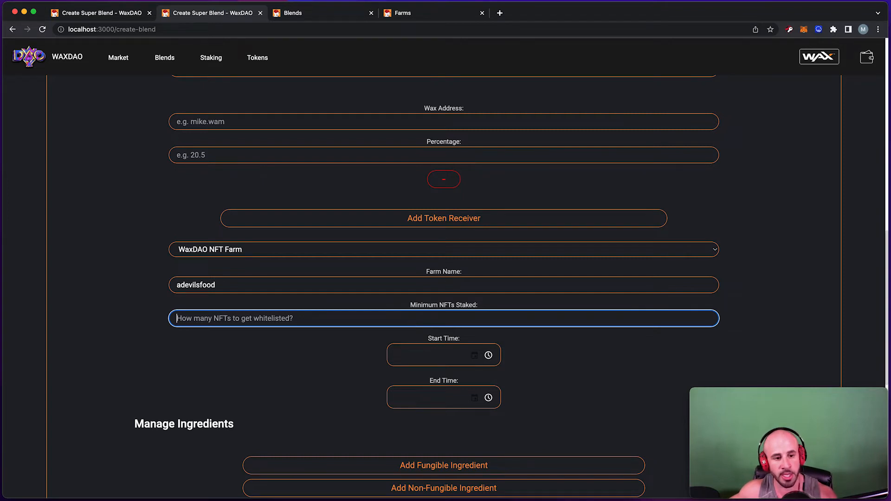
{"action": "type", "text": "1"}
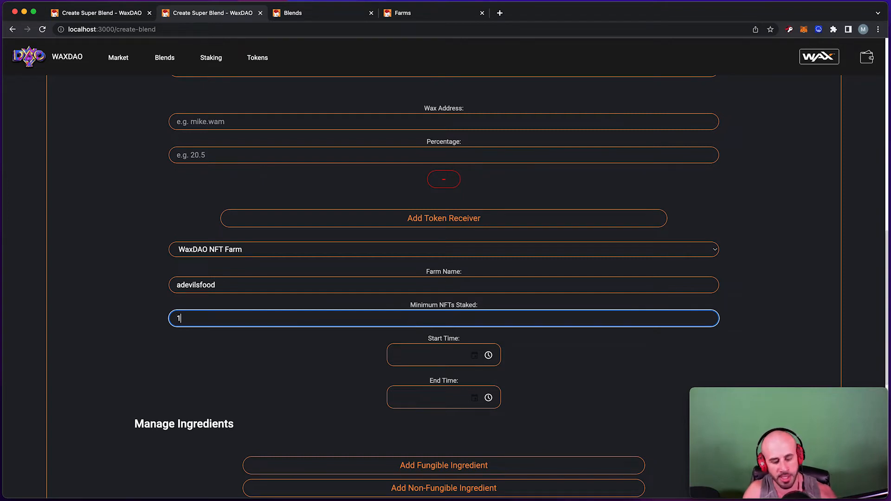
{"action": "key", "text": "BackSpace"}
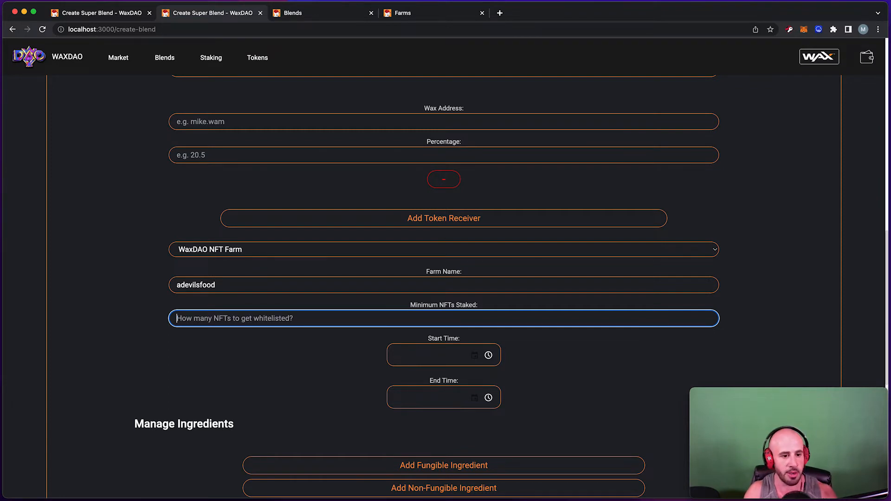
{"action": "type", "text": "10"}
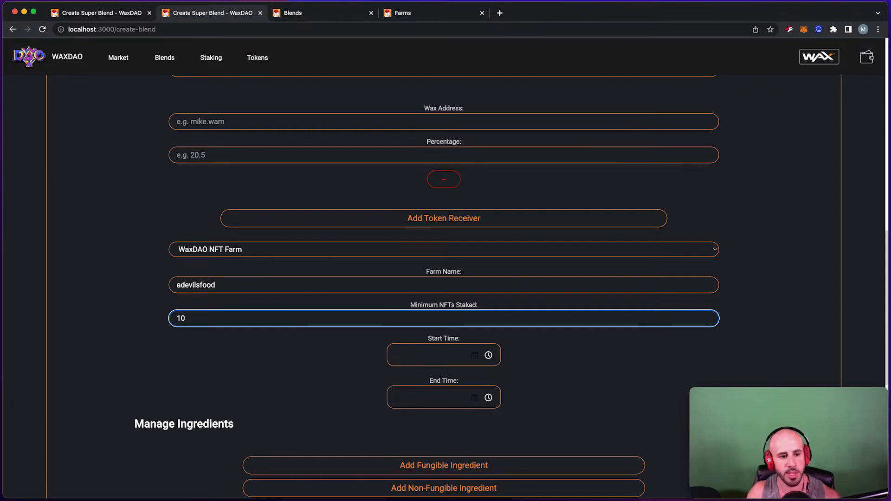
Switch the whitelist type back to Public Drop.
{"action": "scroll", "coordinate": [392, 241], "scroll_direction": "down", "scroll_amount": 1}
{"action": "left_click", "coordinate": [392, 241]}
{"action": "left_click", "coordinate": [324, 229]}
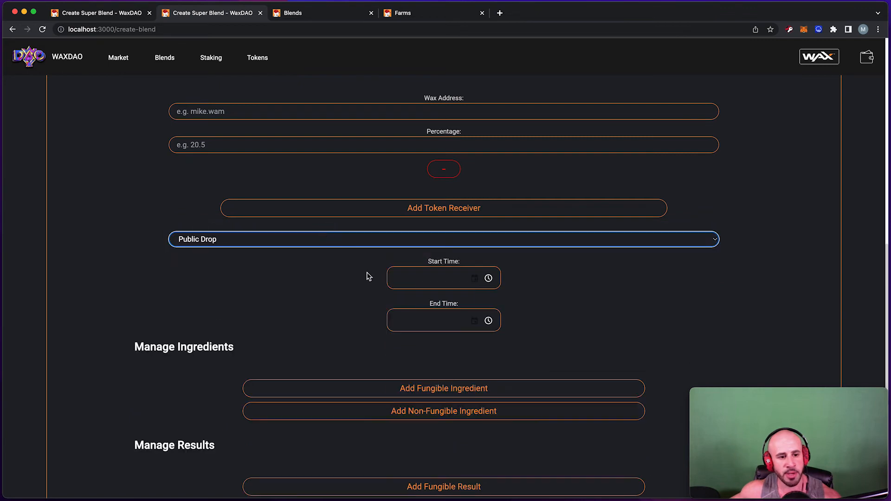
Pick a provisional start date of September 13 and an end date of September 28, 2022.
{"action": "left_click", "coordinate": [470, 277]}
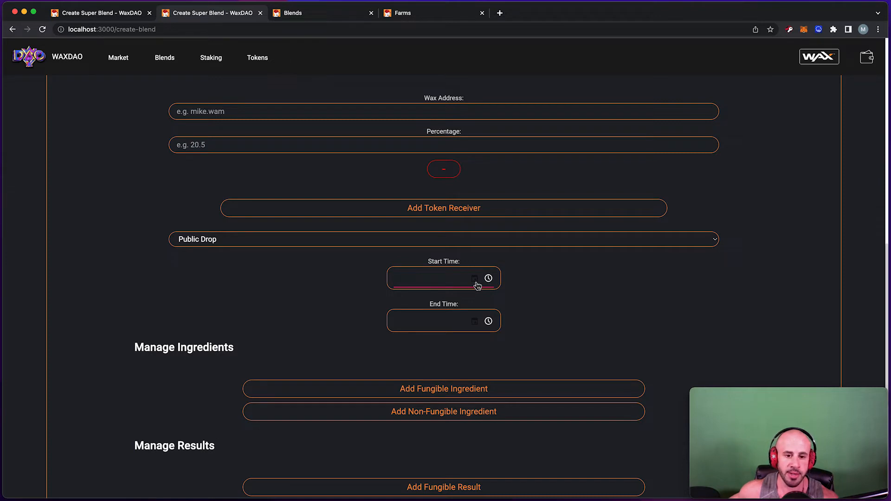
{"action": "left_click", "coordinate": [475, 280]}
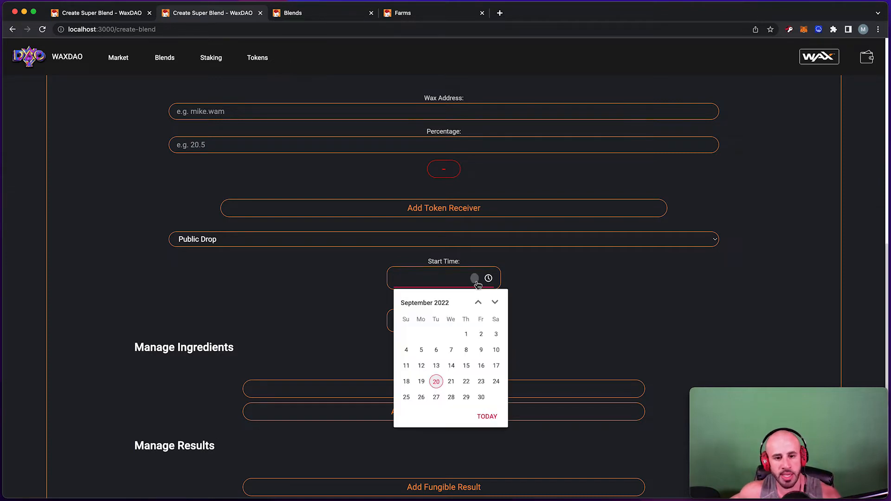
{"action": "left_click", "coordinate": [438, 366]}
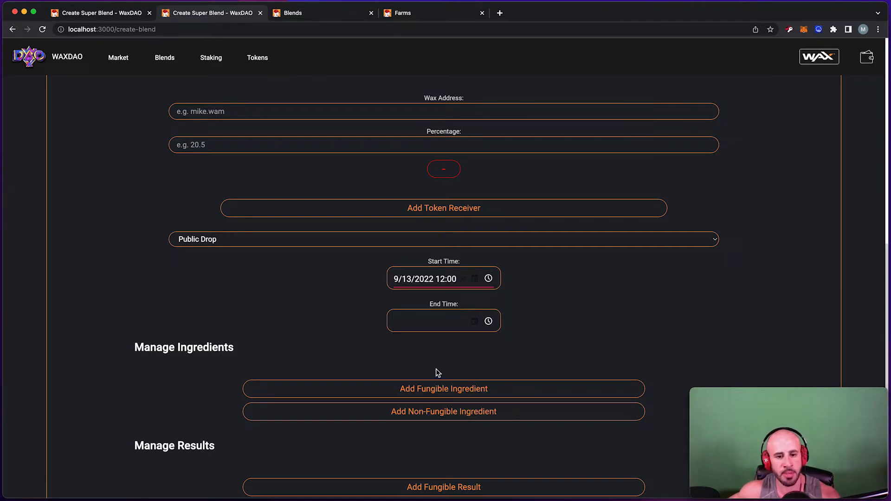
{"action": "left_click", "coordinate": [474, 321]}
{"action": "left_click", "coordinate": [453, 439]}
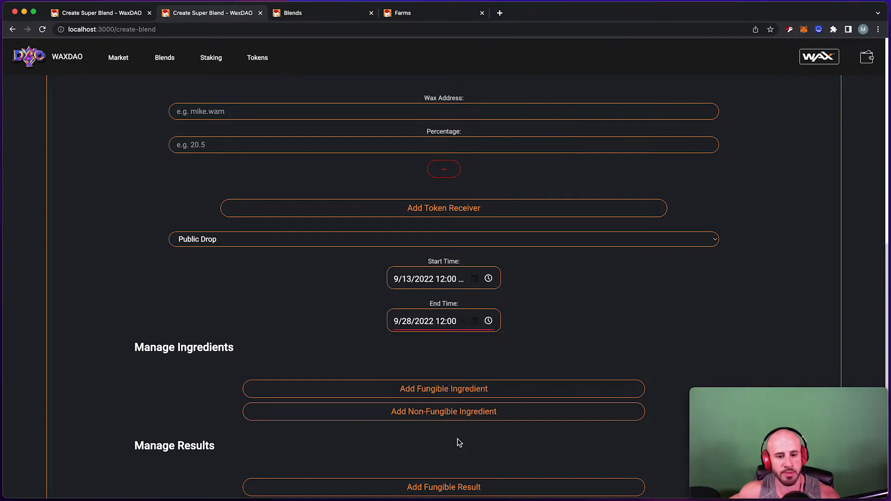
{"action": "left_click", "coordinate": [490, 328]}
{"action": "scroll", "coordinate": [460, 384], "scroll_direction": "down", "scroll_amount": 4}
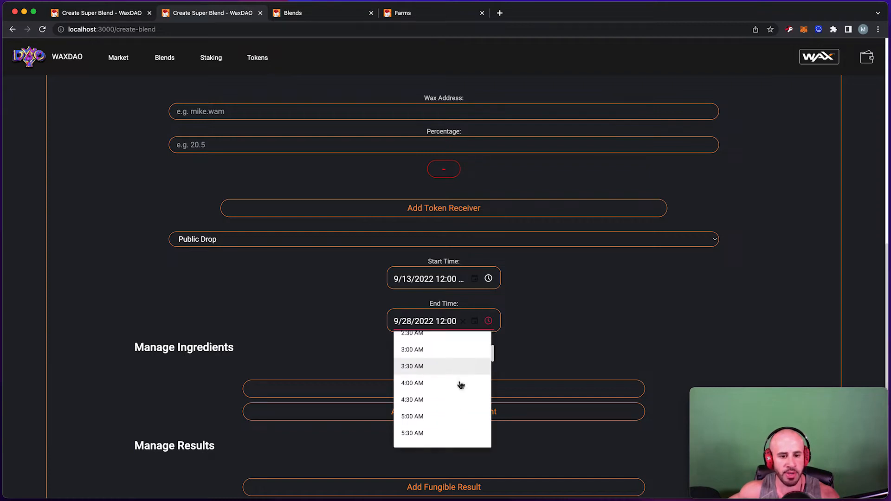
{"action": "left_click", "coordinate": [500, 365]}
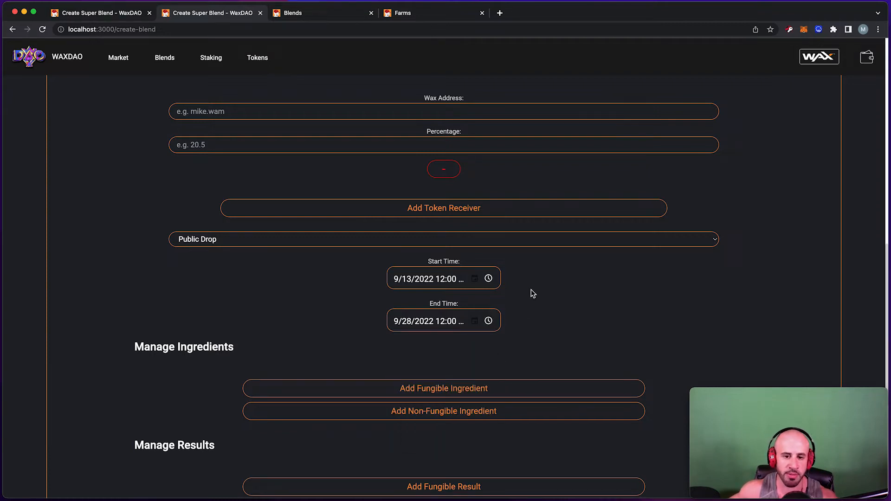
Change the start to September 7, 2022 at 12:00 AM.
{"action": "left_click", "coordinate": [474, 279]}
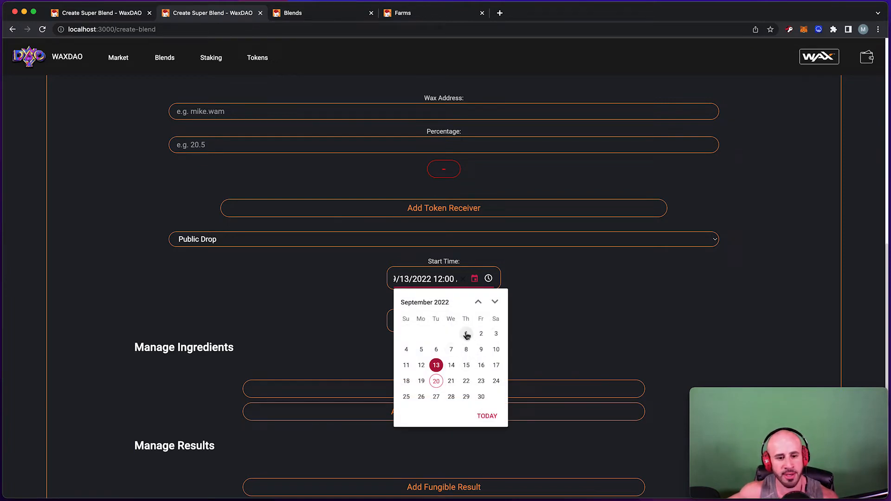
{"action": "left_click", "coordinate": [466, 334]}
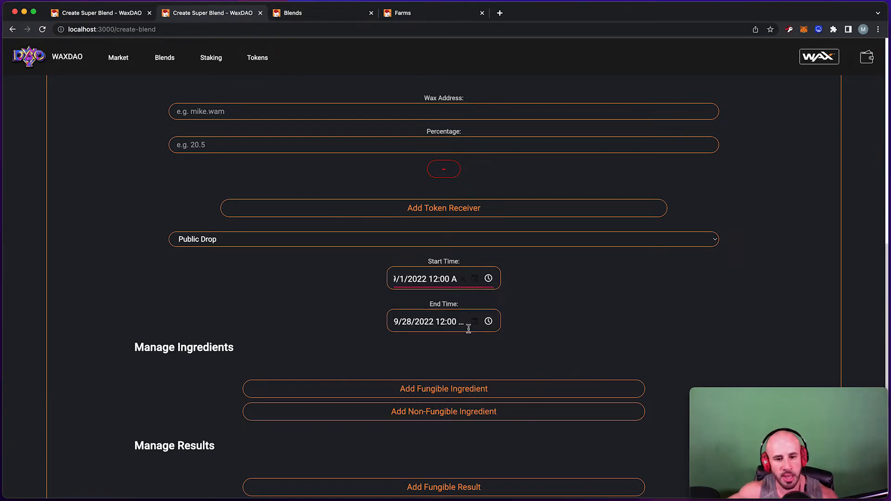
{"action": "triple_click", "coordinate": [432, 283]}
{"action": "key", "text": "BackSpace"}
{"action": "type", "text": "0"}
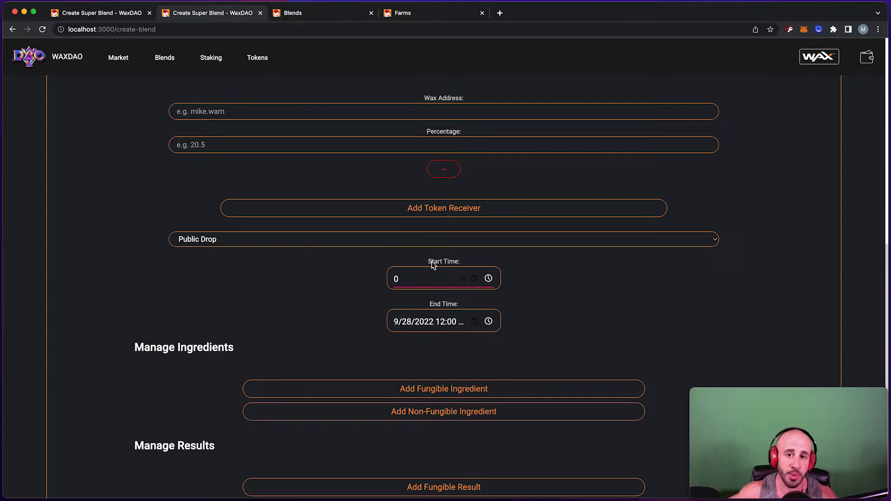
{"action": "left_click", "coordinate": [474, 279]}
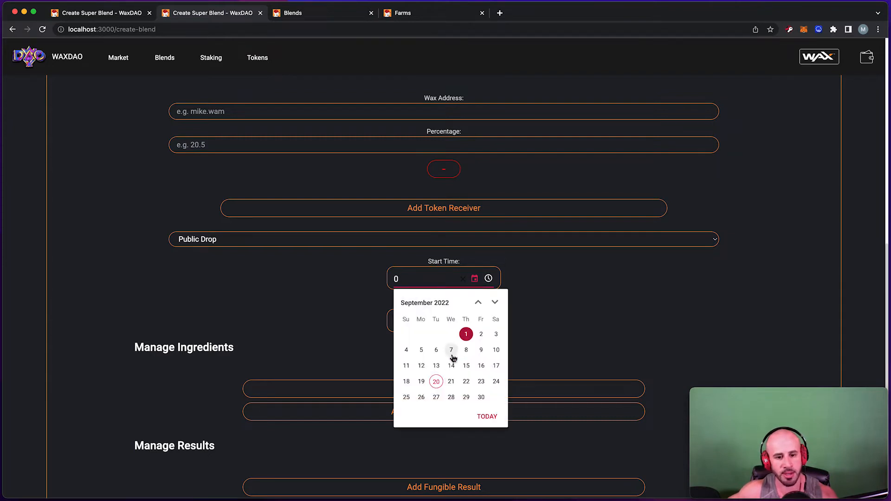
{"action": "left_click", "coordinate": [452, 353]}
{"action": "scroll", "coordinate": [354, 311], "scroll_direction": "down", "scroll_amount": 2}
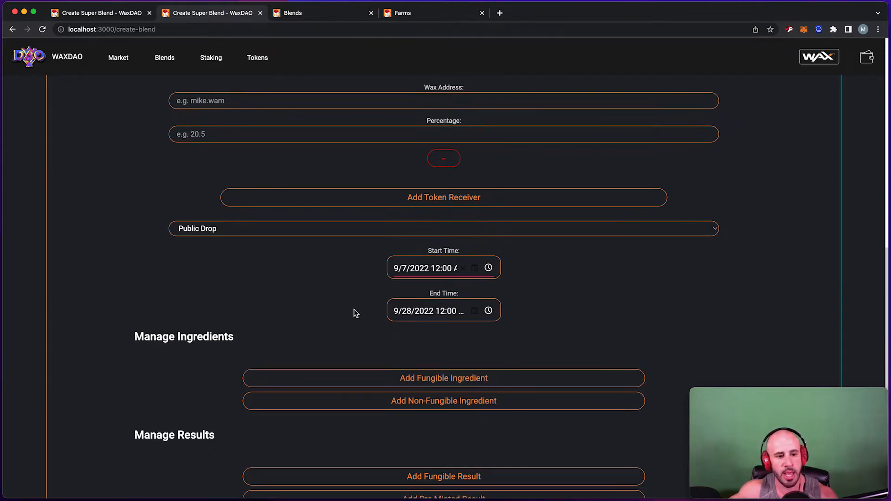
{"action": "scroll", "coordinate": [354, 313], "scroll_direction": "down", "scroll_amount": 5}
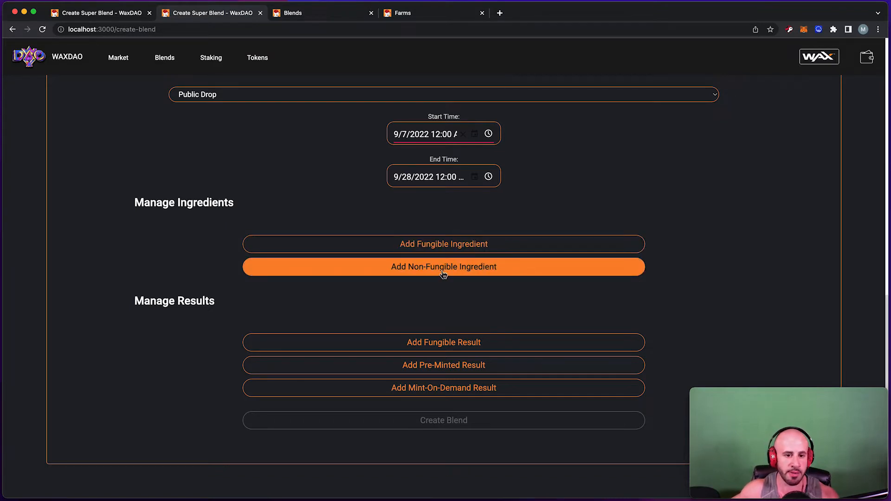
Add a first fungible ingredient and examine its 8,WAX token symbol.
{"action": "left_click", "coordinate": [440, 246]}
{"action": "left_click", "coordinate": [418, 264]}
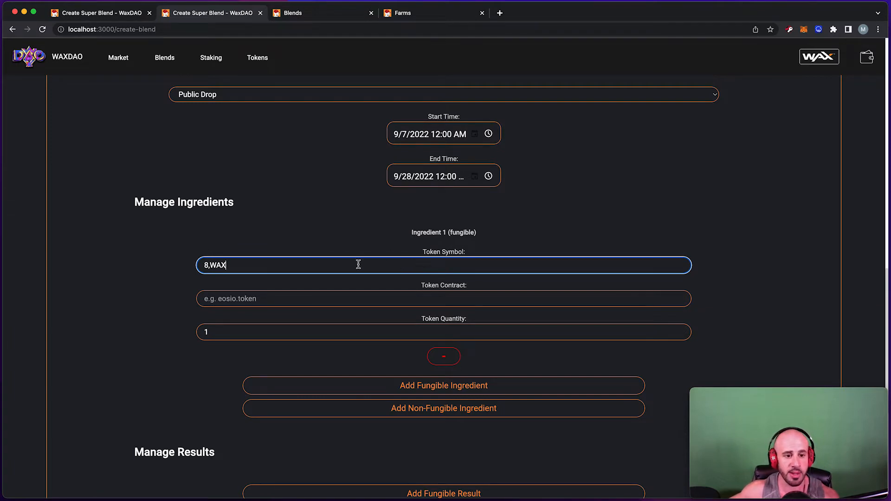
{"action": "left_click_drag", "start_coordinate": [267, 265], "coordinate": [157, 260]}
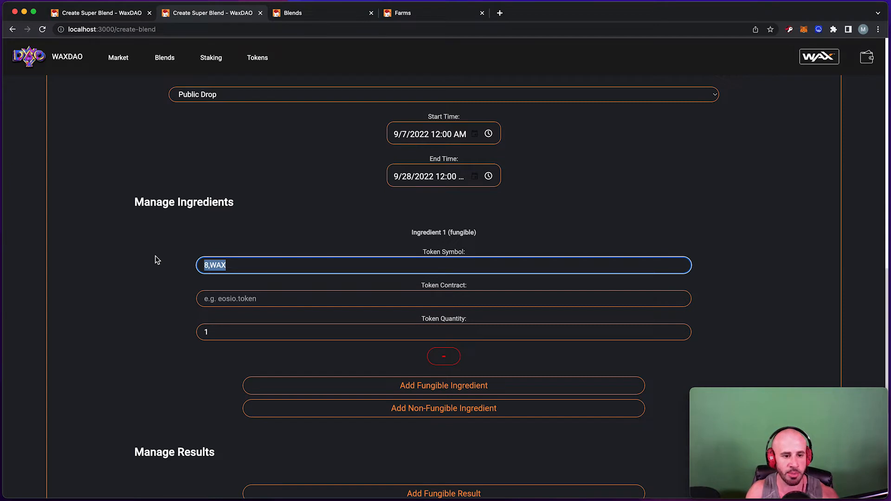
{"action": "left_click", "coordinate": [216, 265]}
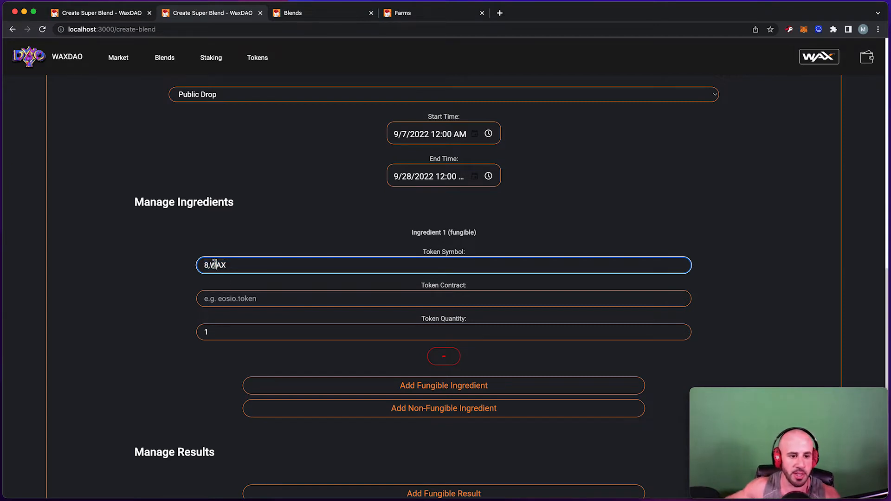
{"action": "left_click_drag", "start_coordinate": [209, 265], "coordinate": [199, 265]}
{"action": "left_click", "coordinate": [212, 266]}
{"action": "left_click_drag", "start_coordinate": [209, 266], "coordinate": [240, 265]}
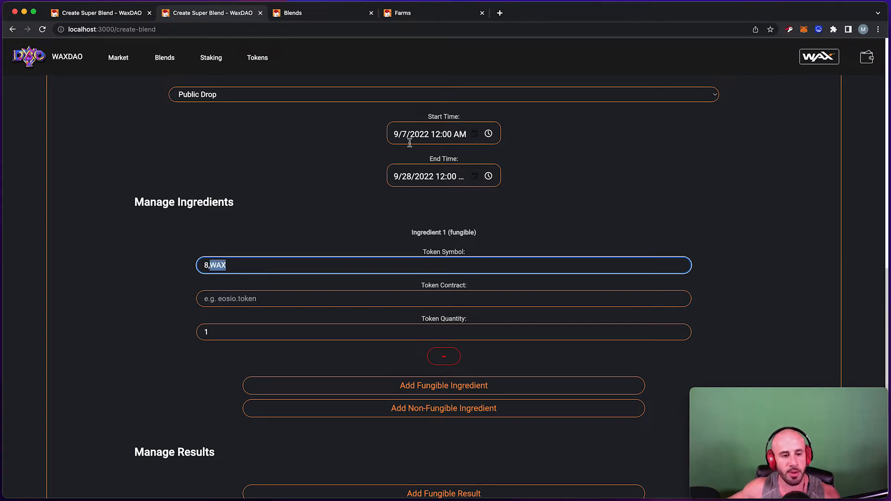
Set the ingredient's token contract to eosio.token and its quantity to 5.
{"action": "left_click", "coordinate": [289, 298]}
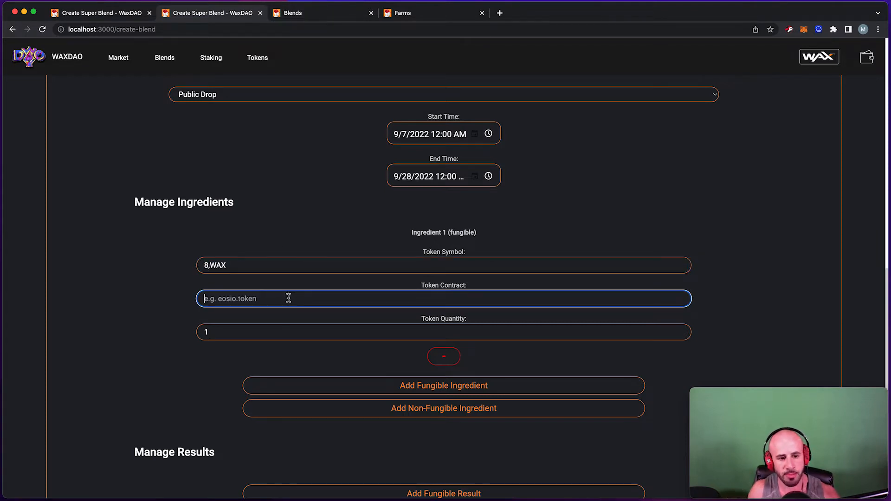
{"action": "type", "text": "eosio.token"}
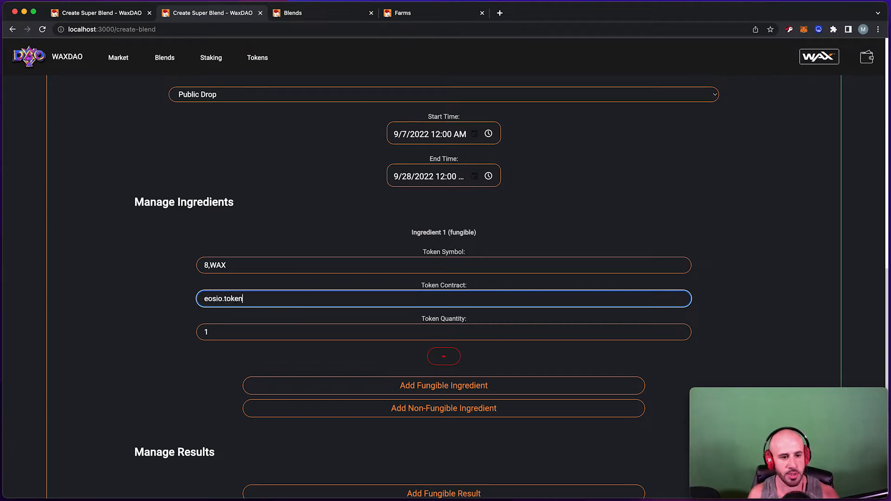
{"action": "left_click", "coordinate": [299, 332]}
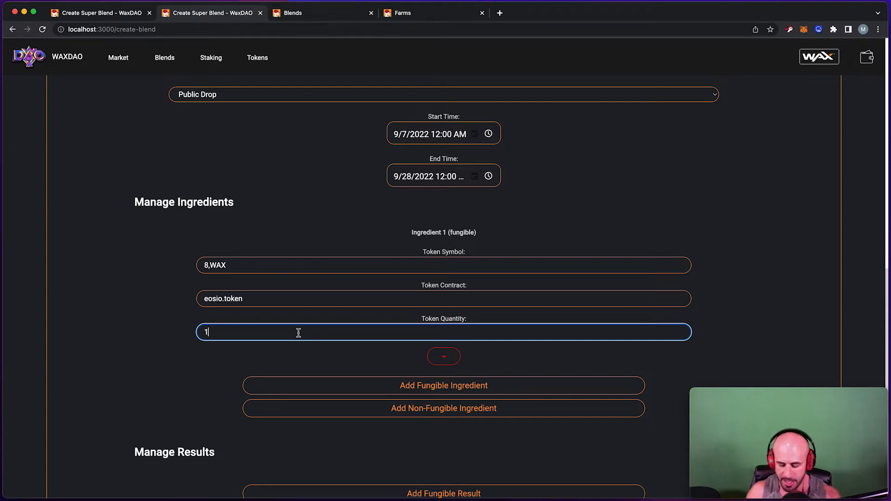
{"action": "key", "text": "BackSpace"}
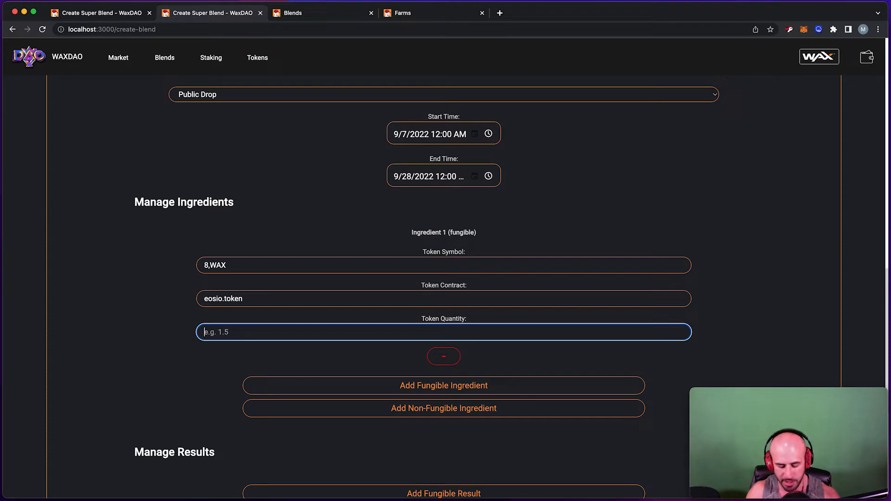
{"action": "type", "text": "5"}
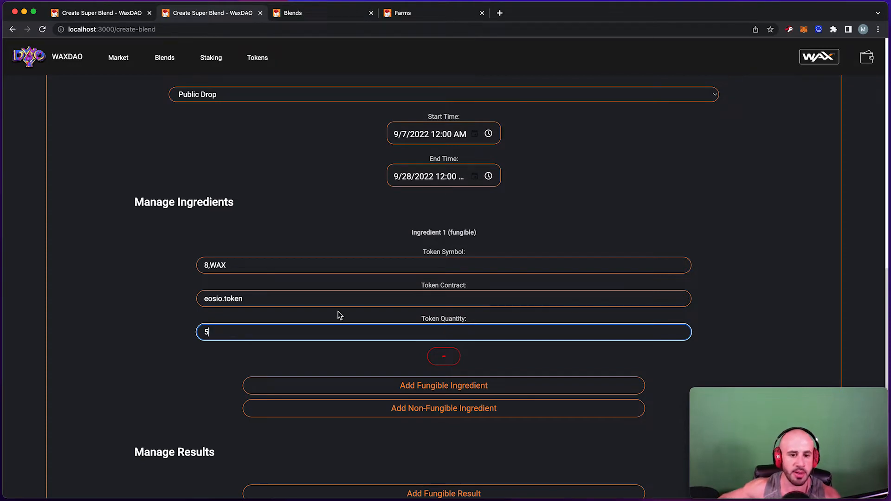
{"action": "scroll", "coordinate": [347, 294], "scroll_direction": "down", "scroll_amount": 2}
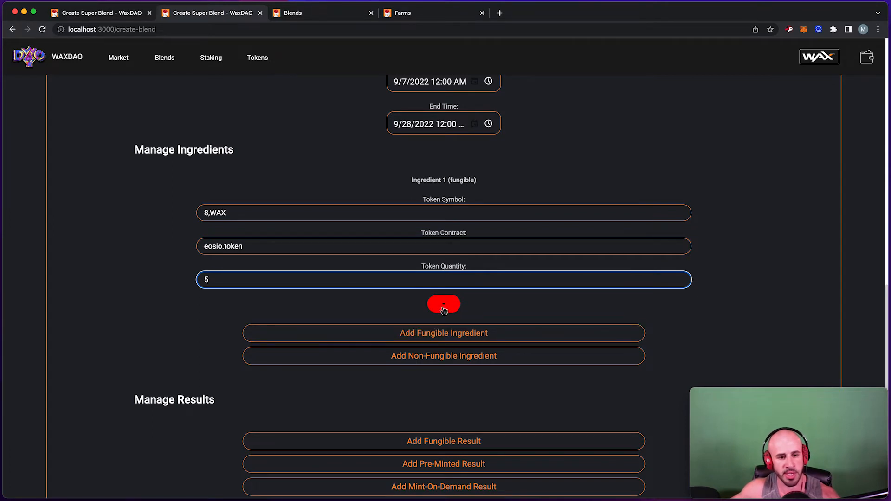
Add a non-fungible ingredient matched by Collection.
{"action": "scroll", "coordinate": [437, 334], "scroll_direction": "down", "scroll_amount": 1}
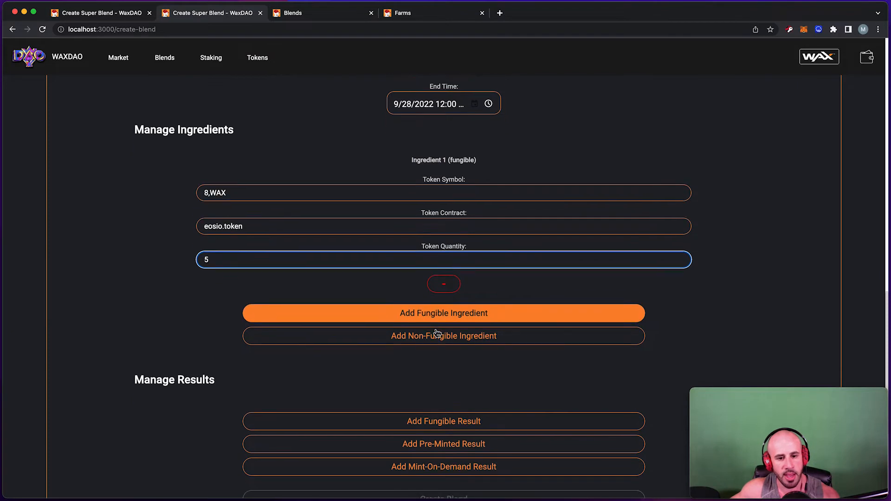
{"action": "scroll", "coordinate": [436, 324], "scroll_direction": "down", "scroll_amount": 2}
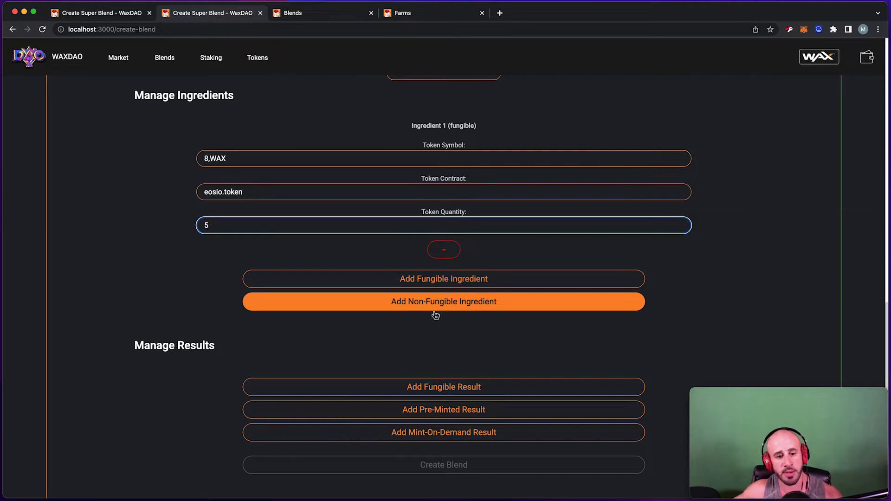
{"action": "left_click", "coordinate": [437, 308]}
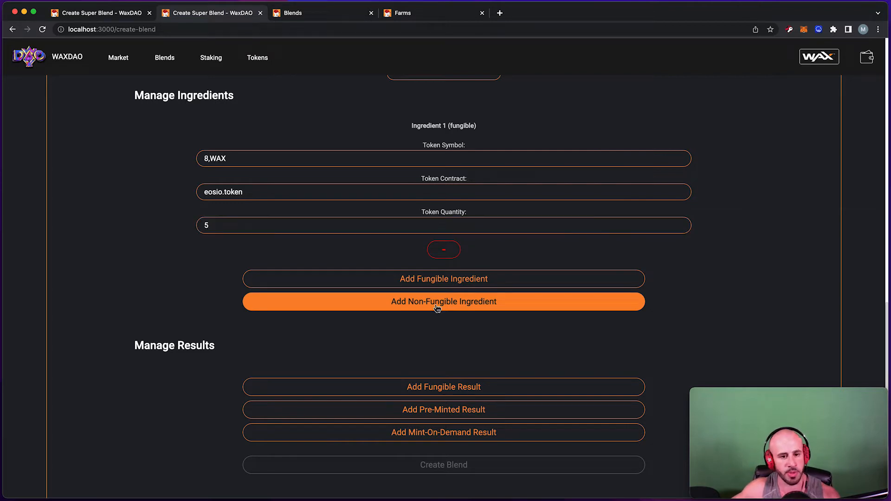
{"action": "left_click", "coordinate": [437, 308]}
{"action": "scroll", "coordinate": [188, 277], "scroll_direction": "down", "scroll_amount": 1}
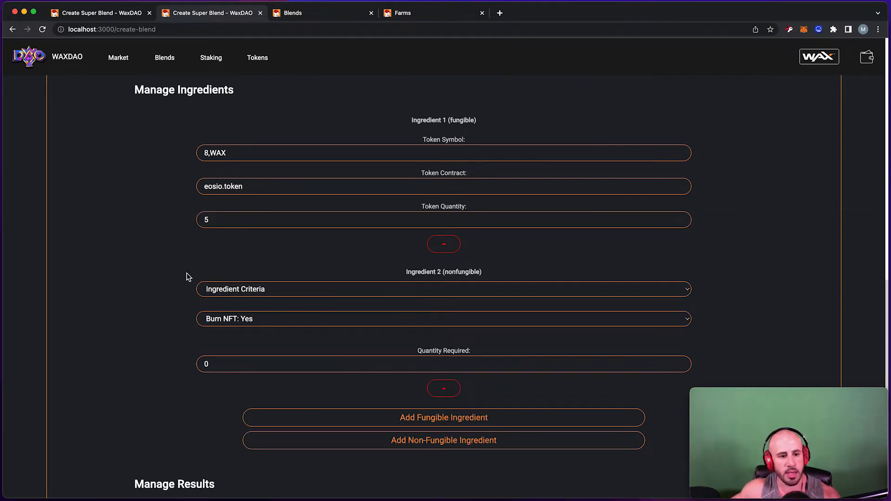
{"action": "scroll", "coordinate": [186, 274], "scroll_direction": "down", "scroll_amount": 2}
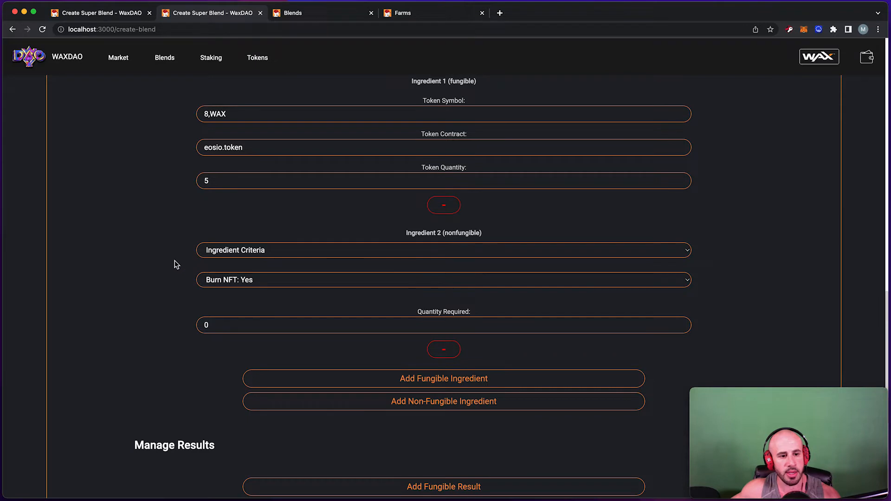
{"action": "left_click", "coordinate": [274, 253]}
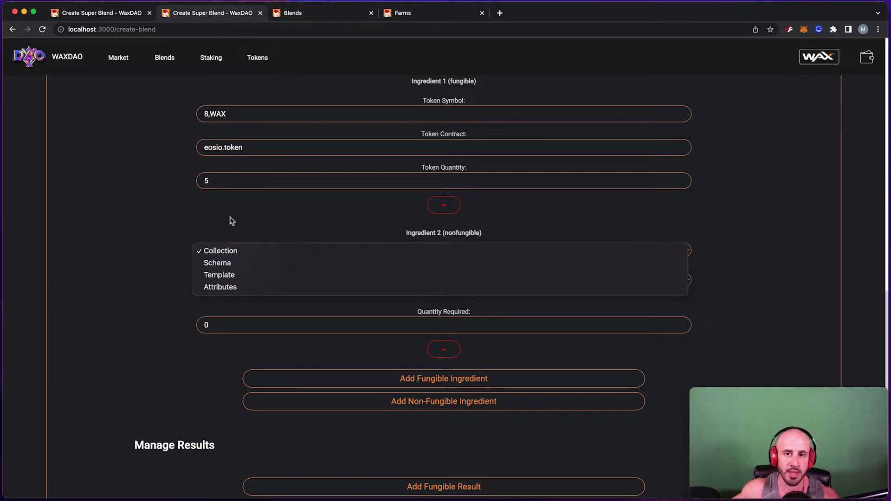
{"action": "left_click", "coordinate": [231, 220]}
{"action": "left_click", "coordinate": [266, 256]}
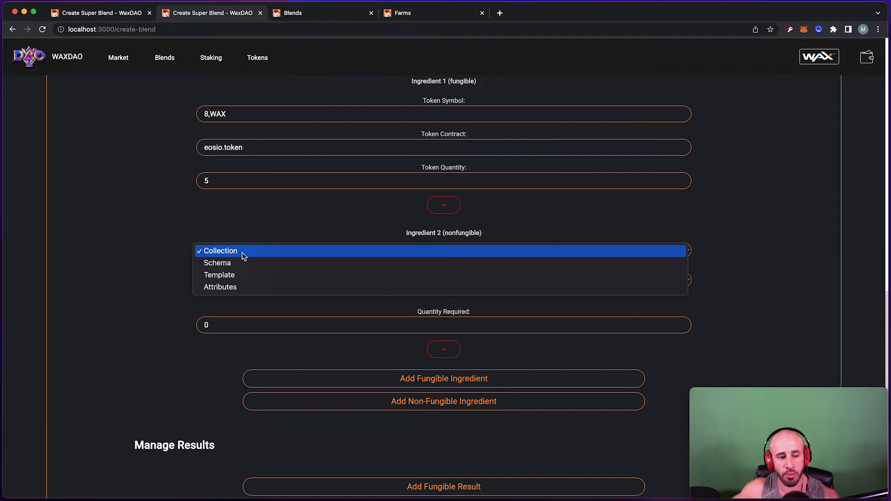
{"action": "left_click", "coordinate": [242, 252]}
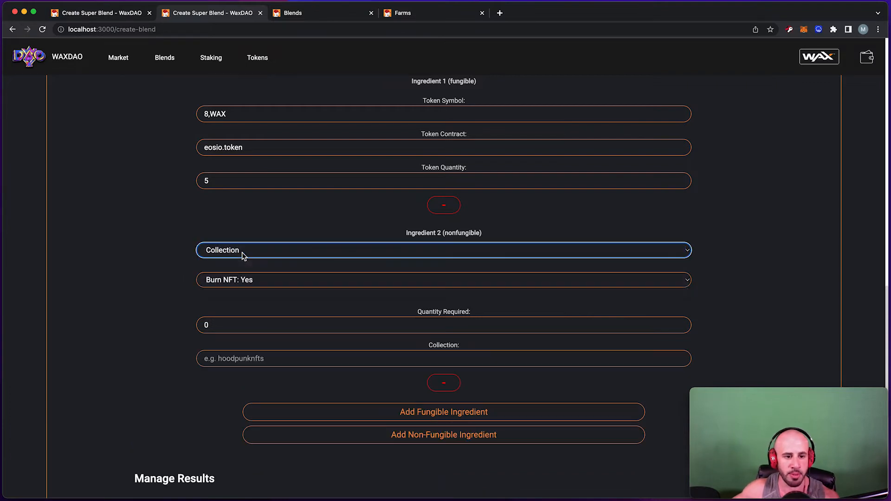
Enter hoodpunknfts as the collection and set the required quantity.
{"action": "left_click", "coordinate": [247, 362]}
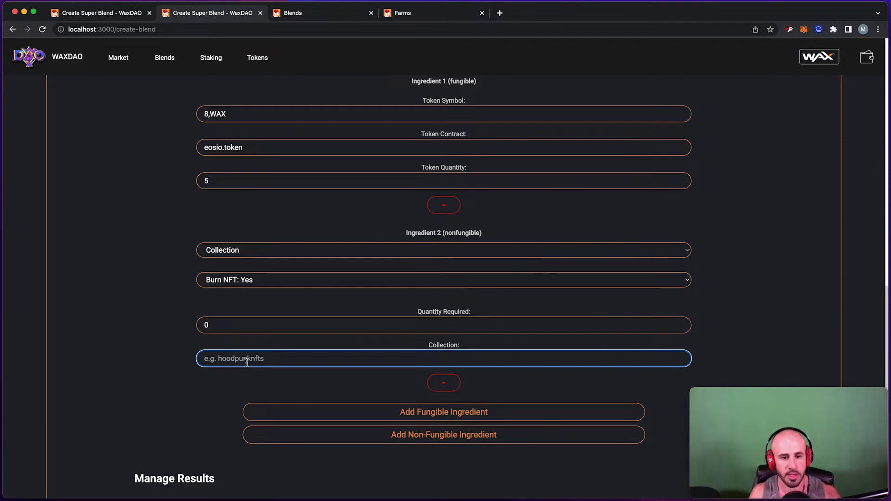
{"action": "type", "text": "hoodpunknfts"}
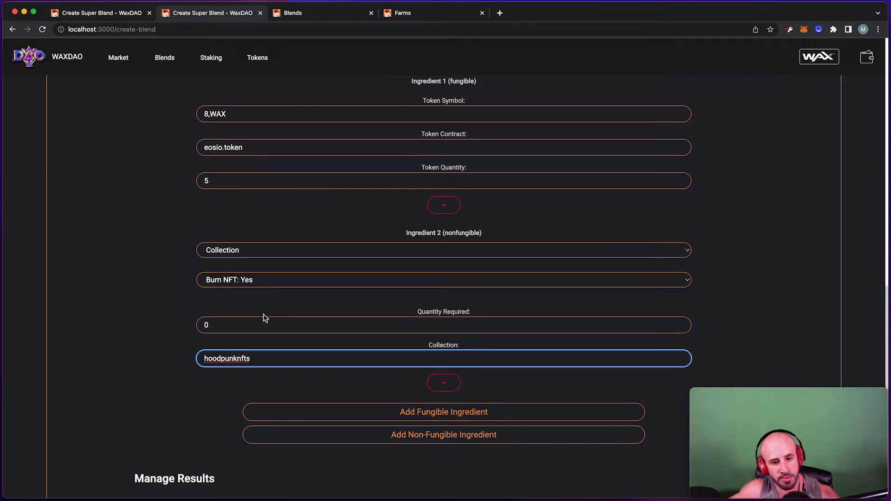
{"action": "left_click_drag", "start_coordinate": [264, 358], "coordinate": [168, 357]}
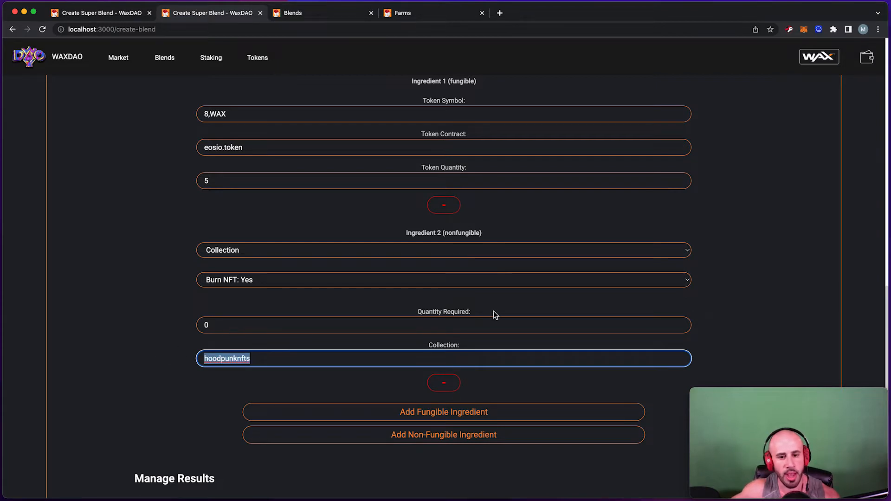
{"action": "left_click_drag", "start_coordinate": [495, 313], "coordinate": [408, 313]}
{"action": "left_click_drag", "start_coordinate": [275, 331], "coordinate": [175, 328]}
{"action": "type", "text": "1"}
{"action": "key", "text": "BackSpace"}
{"action": "type", "text": "2"}
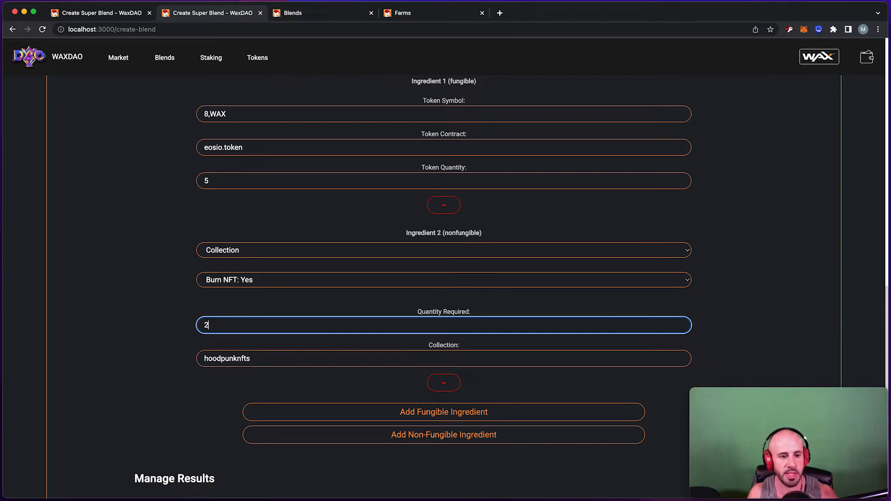
{"action": "type", "text": "3"}
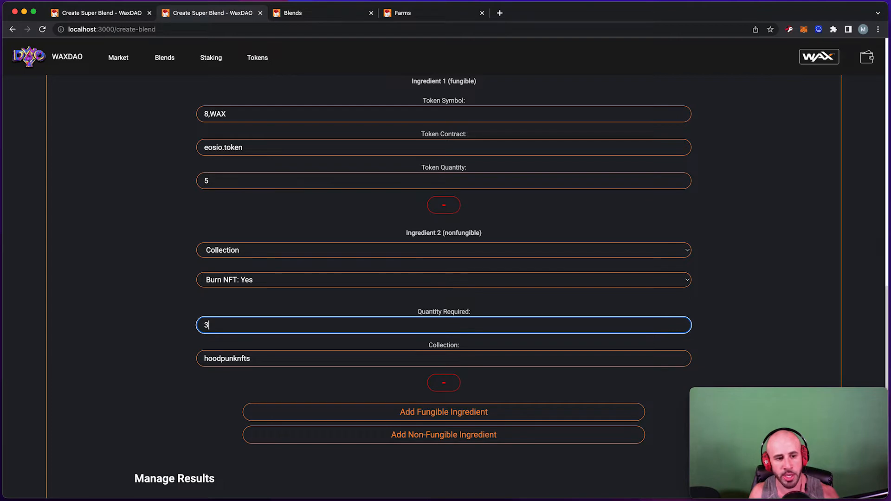
{"action": "key", "text": "BackSpace"}
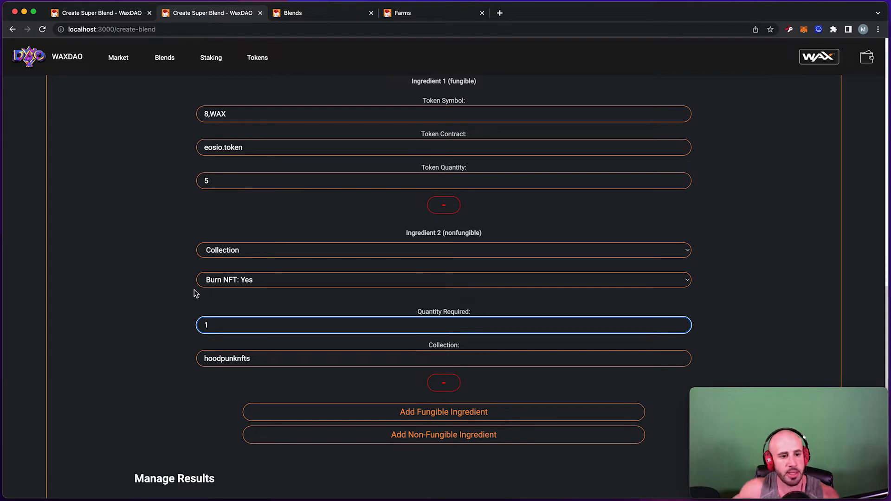
Set Burn NFT to No for the ingredient.
{"action": "left_click", "coordinate": [683, 282]}
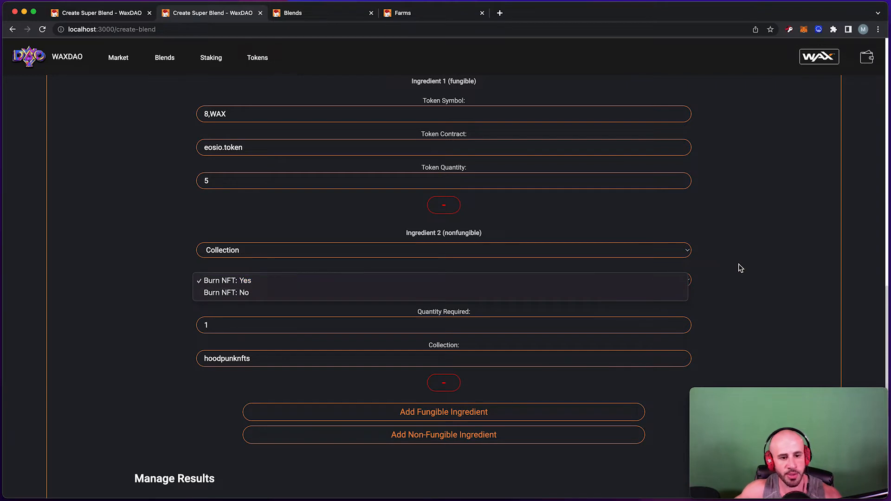
{"action": "left_click", "coordinate": [727, 279]}
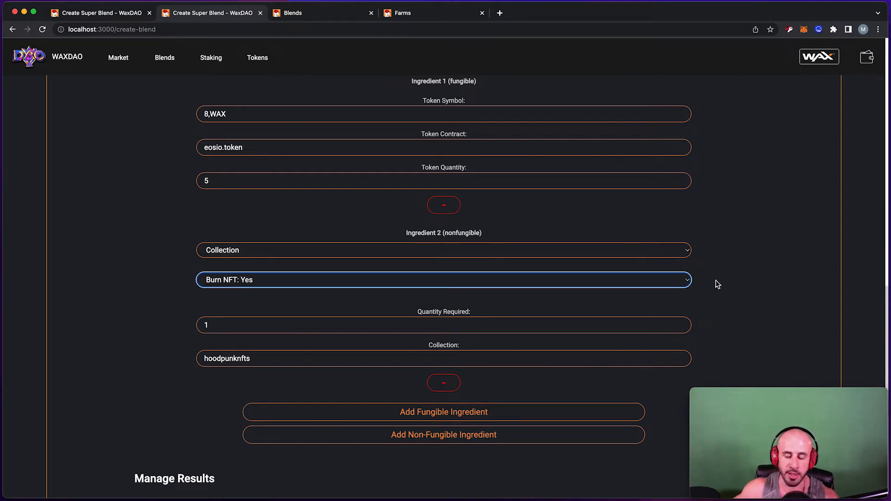
{"action": "left_click", "coordinate": [689, 284]}
{"action": "left_click", "coordinate": [258, 281]}
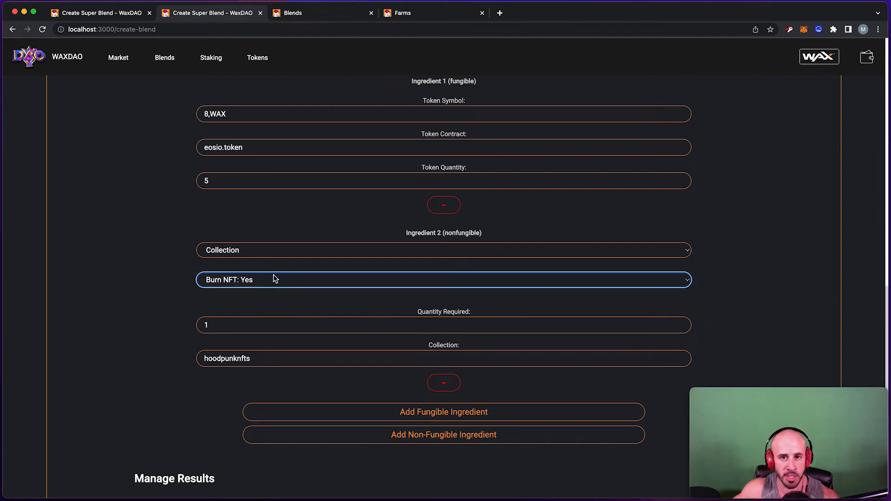
{"action": "left_click", "coordinate": [273, 279]}
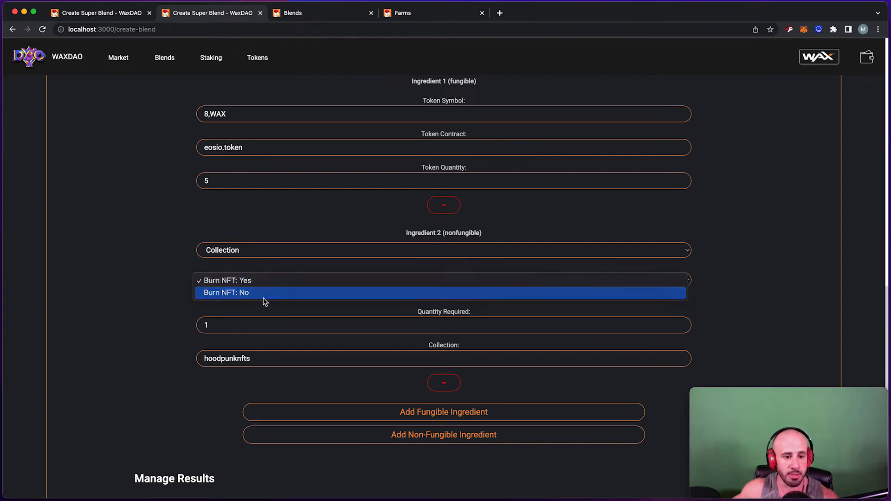
{"action": "left_click", "coordinate": [264, 293]}
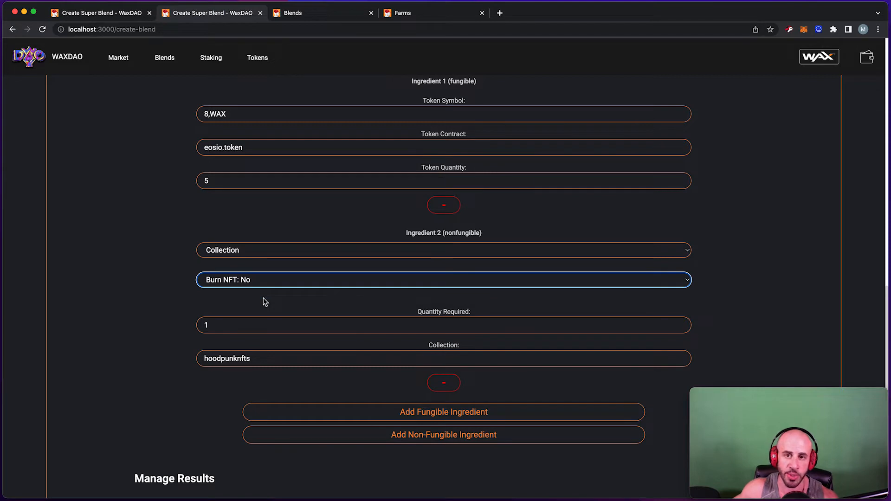
{"action": "left_click", "coordinate": [259, 301]}
Enter the creator's WAX account name in the NFT Receiving Account field.
{"action": "scroll", "coordinate": [259, 302], "scroll_direction": "up", "scroll_amount": 3}
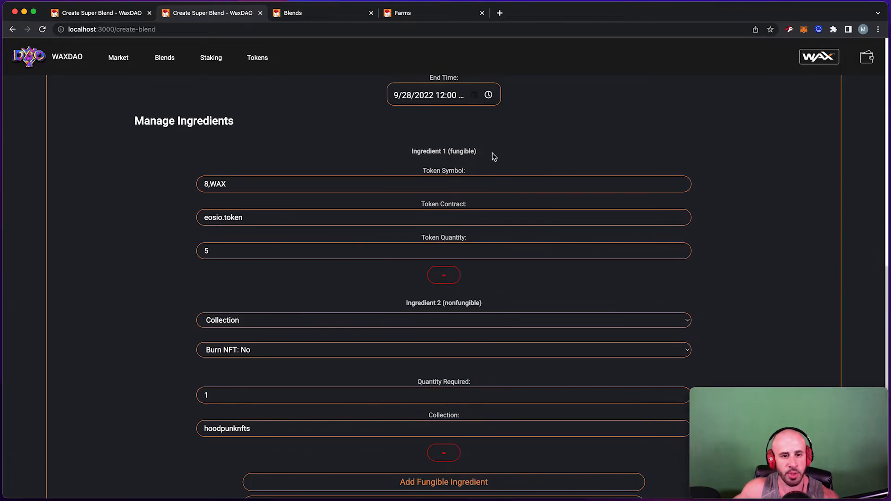
{"action": "left_click_drag", "start_coordinate": [497, 175], "coordinate": [403, 179]}
{"action": "scroll", "coordinate": [399, 200], "scroll_direction": "down", "scroll_amount": 1}
{"action": "left_click", "coordinate": [203, 338]}
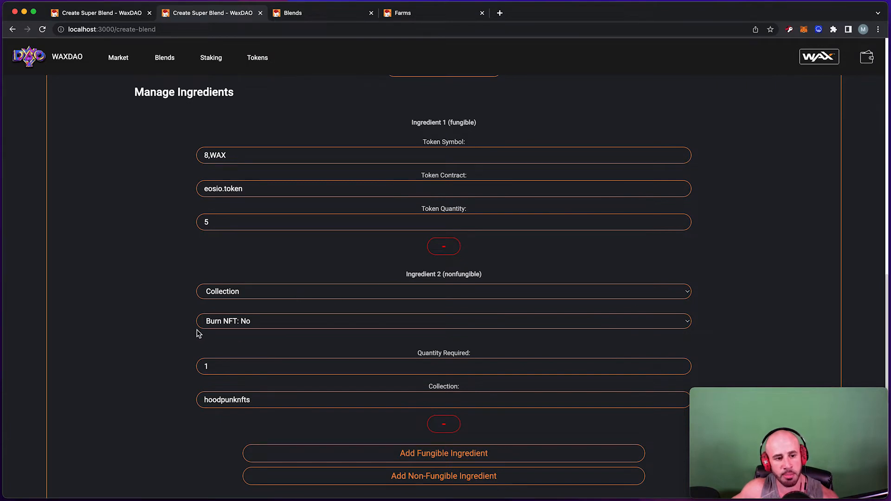
{"action": "scroll", "coordinate": [283, 321], "scroll_direction": "up", "scroll_amount": 1}
{"action": "scroll", "coordinate": [283, 325], "scroll_direction": "up", "scroll_amount": 10}
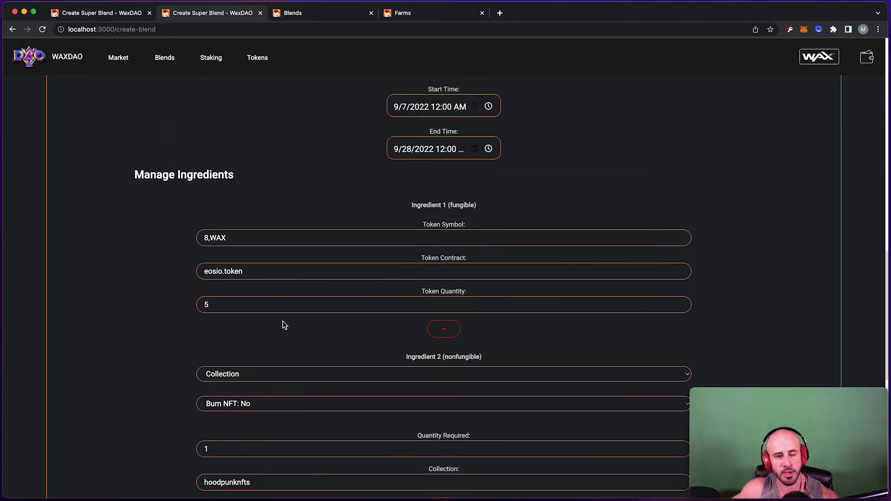
{"action": "scroll", "coordinate": [282, 322], "scroll_direction": "up", "scroll_amount": 2}
{"action": "left_click", "coordinate": [244, 276]}
{"action": "left_click_drag", "start_coordinate": [499, 267], "coordinate": [394, 274]}
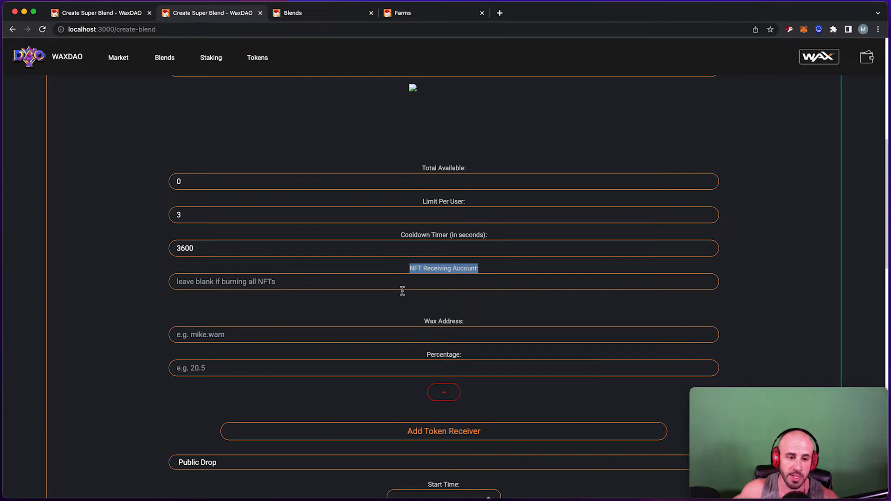
{"action": "left_click", "coordinate": [496, 282]}
{"action": "left_click_drag", "start_coordinate": [491, 274], "coordinate": [415, 271]}
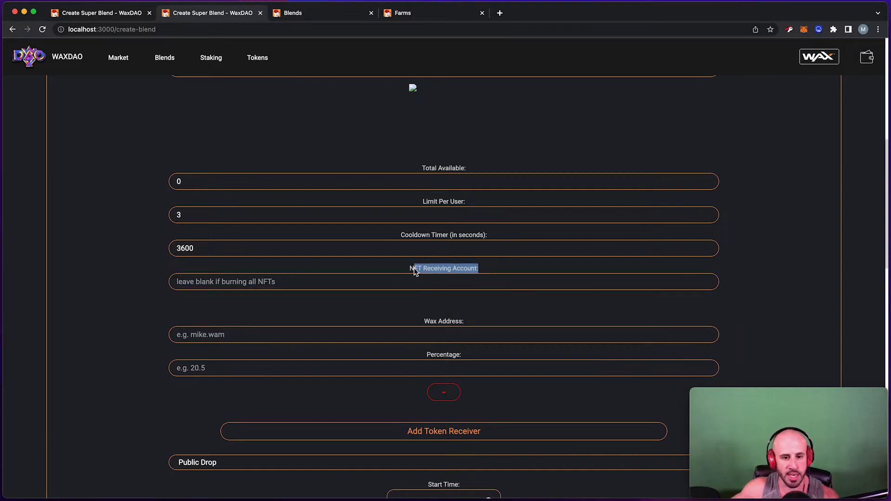
{"action": "left_click", "coordinate": [419, 288]}
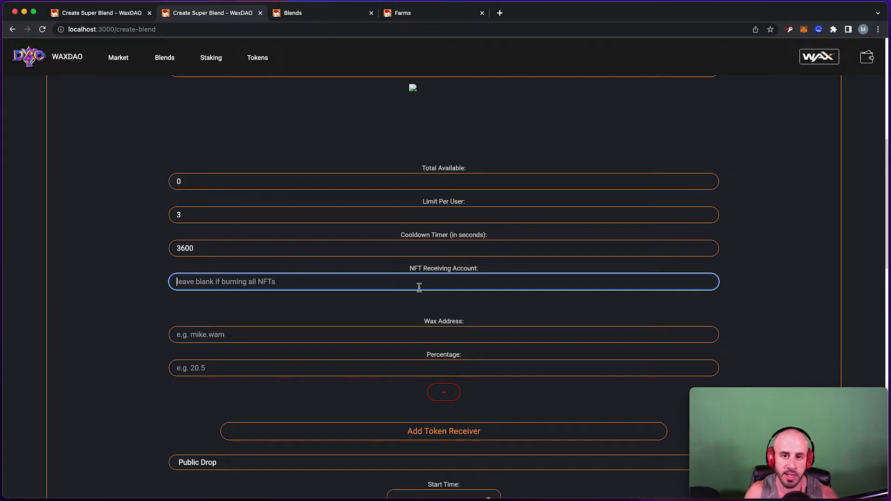
{"action": "type", "text": "mikedcry"}
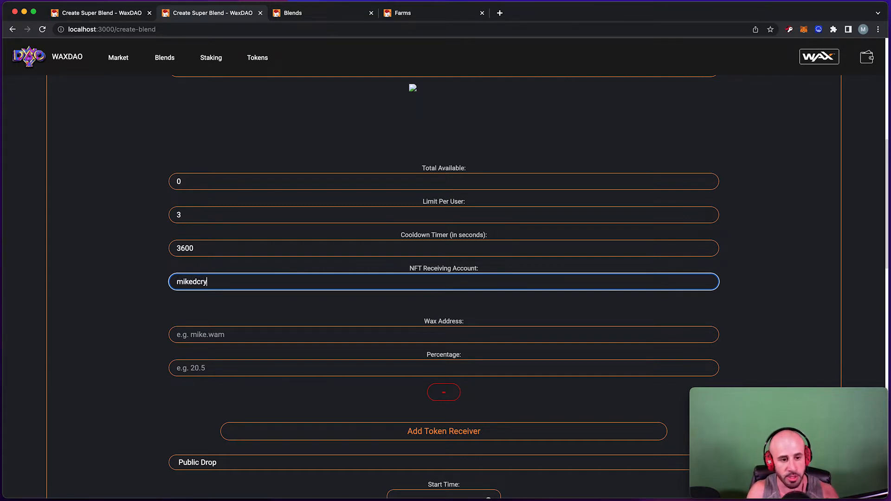
{"action": "type", "text": "pto5"}
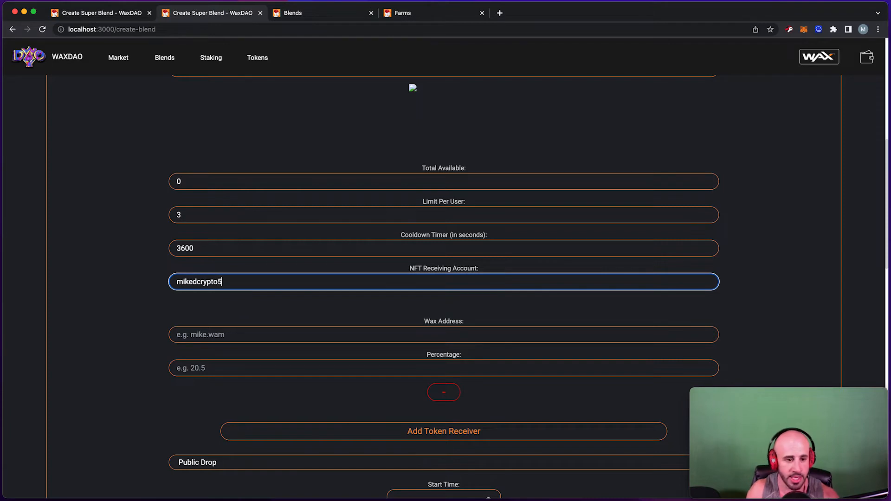
{"action": "left_click_drag", "start_coordinate": [482, 270], "coordinate": [411, 273]}
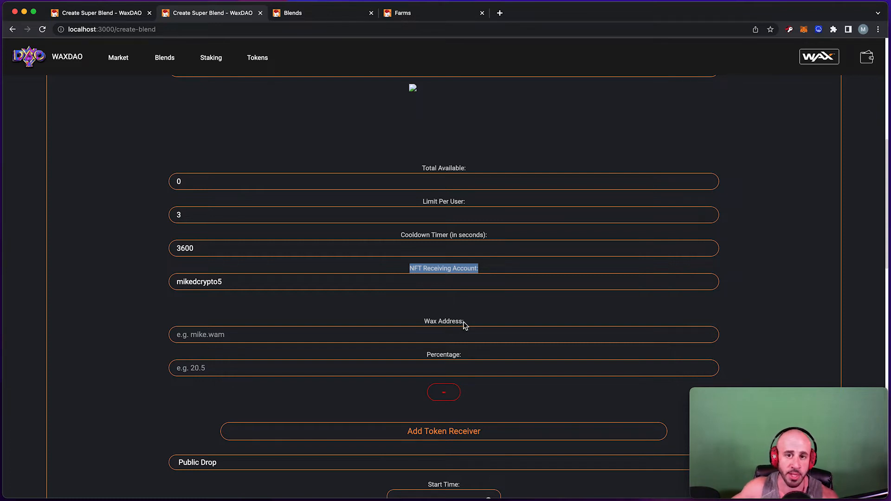
Enter the creator's WAX account as the sole token receiver with a 100 percent share.
{"action": "scroll", "coordinate": [458, 322], "scroll_direction": "down", "scroll_amount": 1}
{"action": "left_click", "coordinate": [450, 310]}
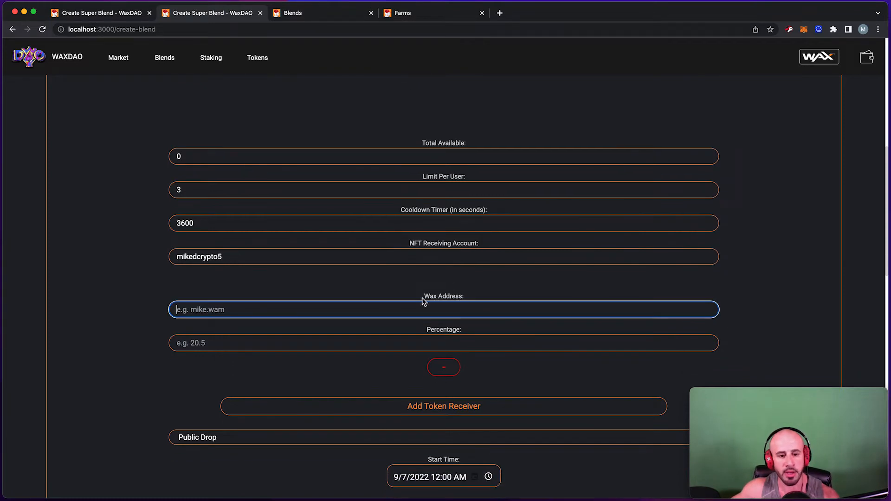
{"action": "left_click_drag", "start_coordinate": [418, 297], "coordinate": [468, 298]}
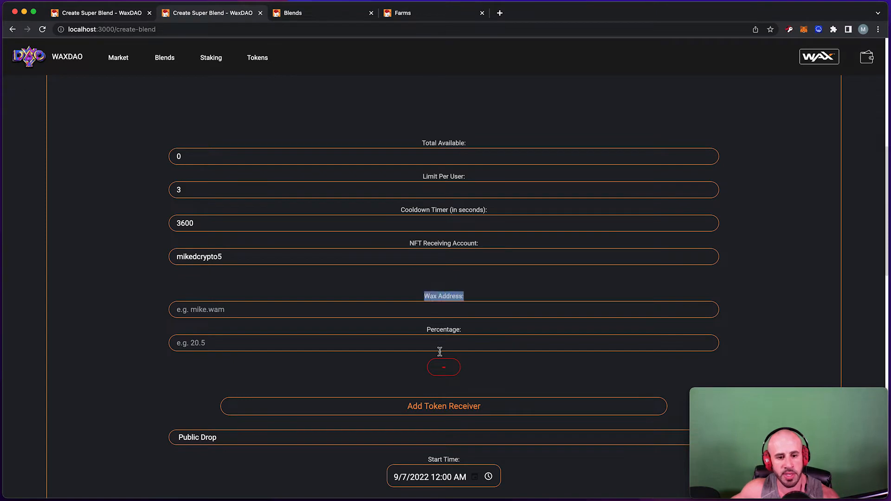
{"action": "left_click_drag", "start_coordinate": [470, 337], "coordinate": [422, 334]}
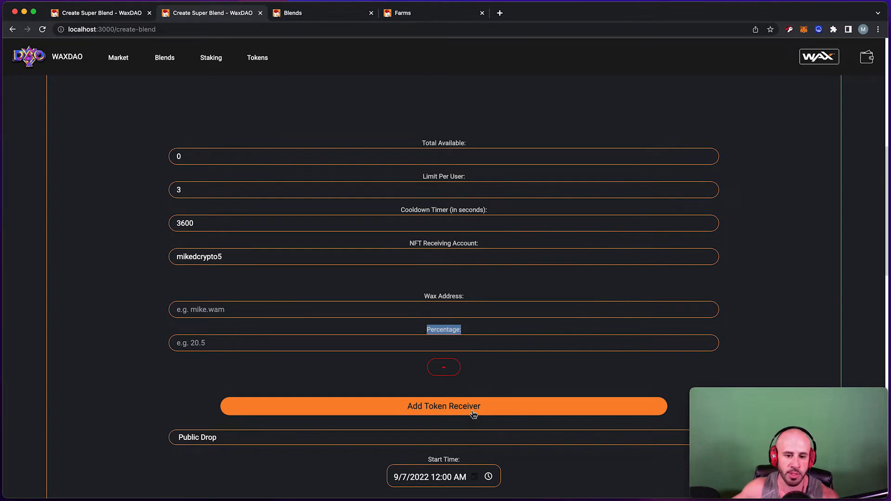
{"action": "left_click", "coordinate": [233, 312]}
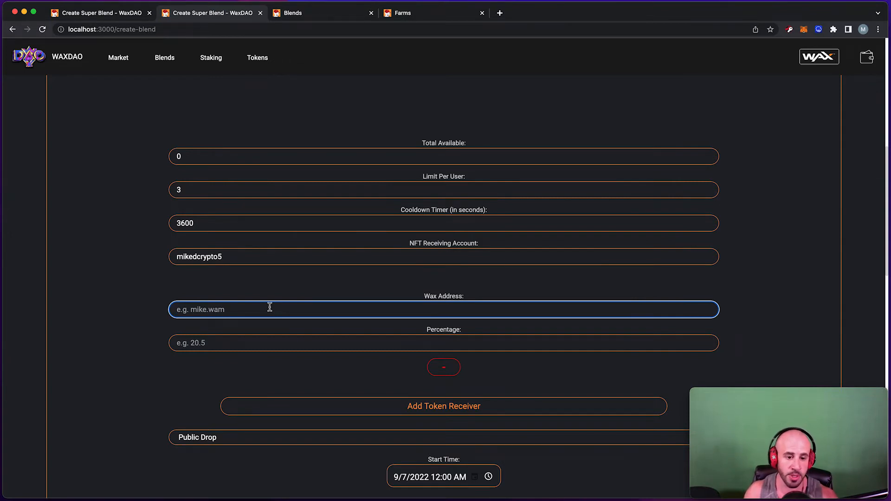
{"action": "type", "text": "miked"}
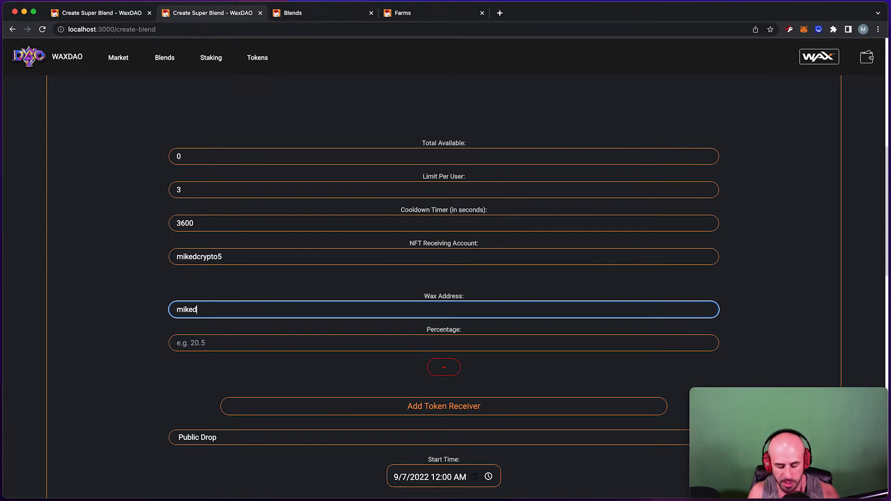
{"action": "type", "text": "crypto5"}
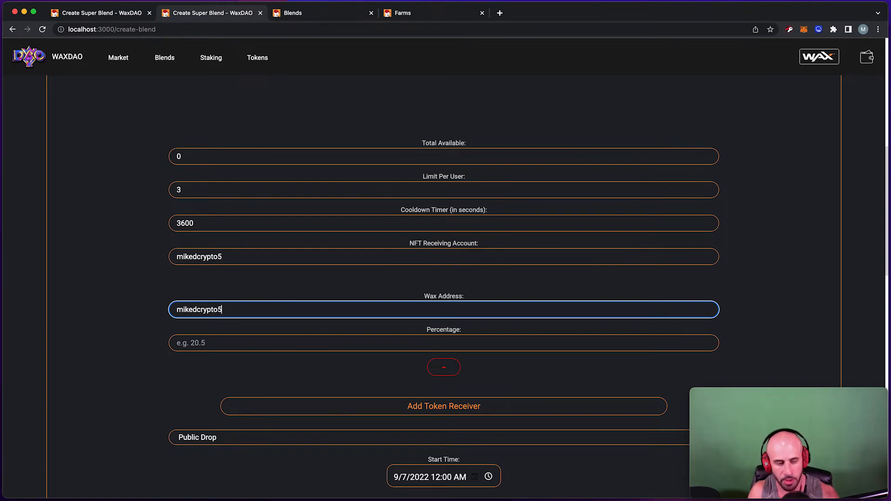
{"action": "double_click", "coordinate": [458, 332]}
{"action": "left_click", "coordinate": [428, 347]}
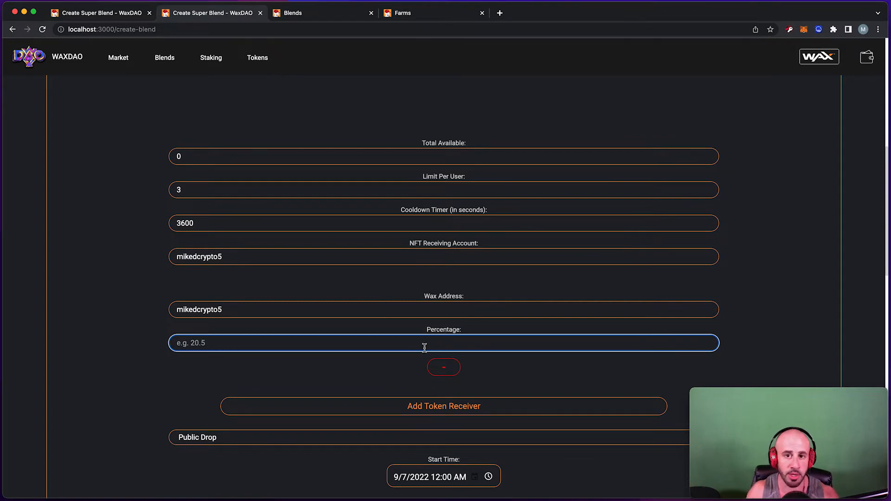
{"action": "type", "text": "100"}
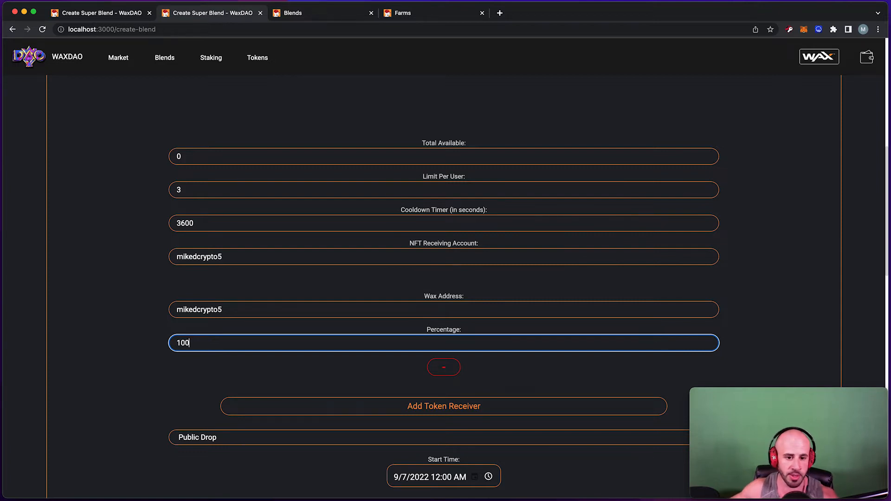
{"action": "scroll", "coordinate": [441, 415], "scroll_direction": "down", "scroll_amount": 1}
{"action": "scroll", "coordinate": [439, 420], "scroll_direction": "down", "scroll_amount": 3}
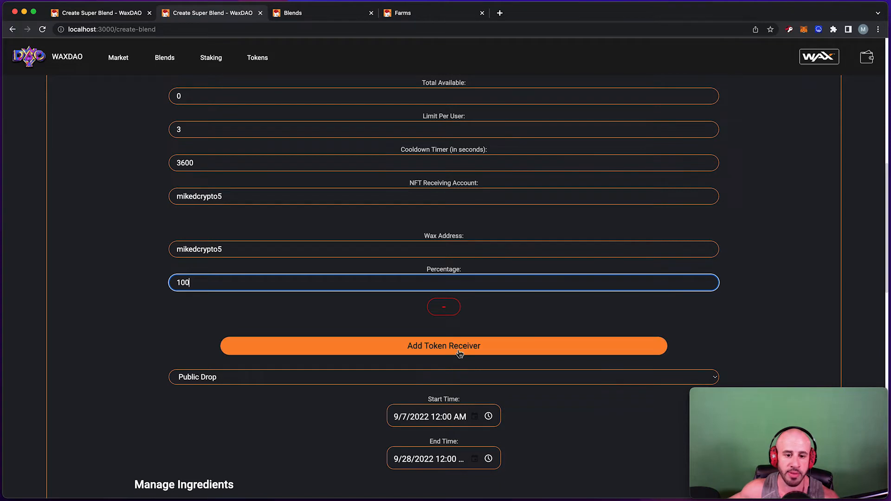
Add 'partner' as a second token receiver and give each receiver 50 percent.
{"action": "left_click", "coordinate": [442, 351]}
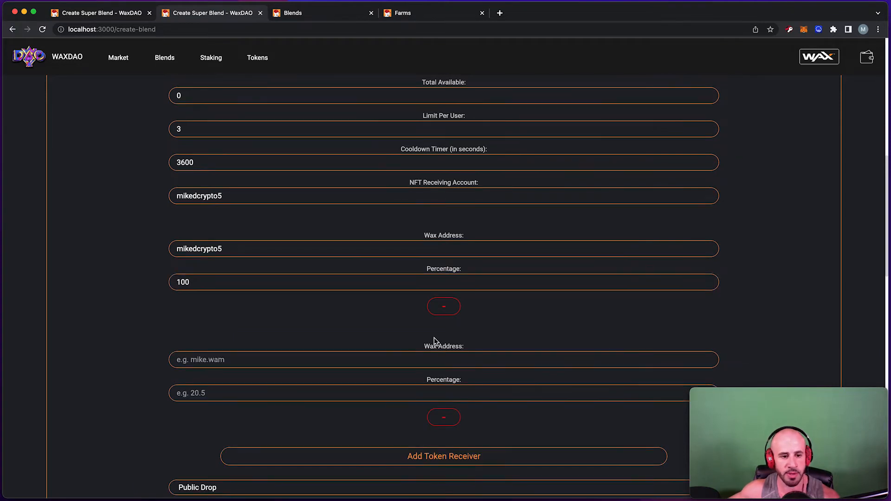
{"action": "scroll", "coordinate": [434, 338], "scroll_direction": "down", "scroll_amount": 3}
{"action": "left_click_drag", "start_coordinate": [213, 238], "coordinate": [156, 243]}
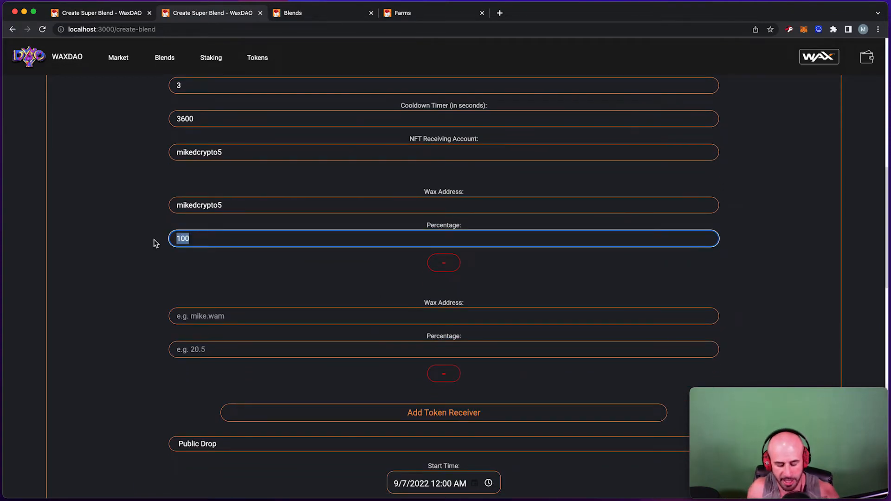
{"action": "type", "text": "50"}
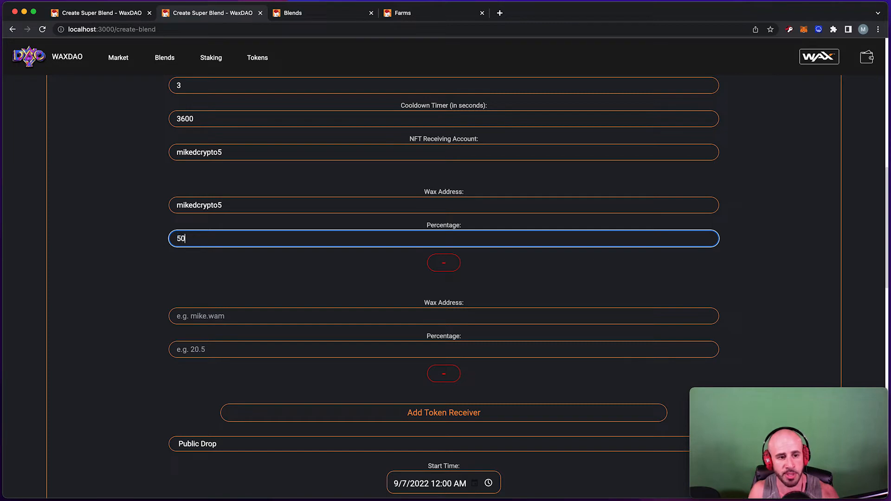
{"action": "left_click", "coordinate": [218, 315]}
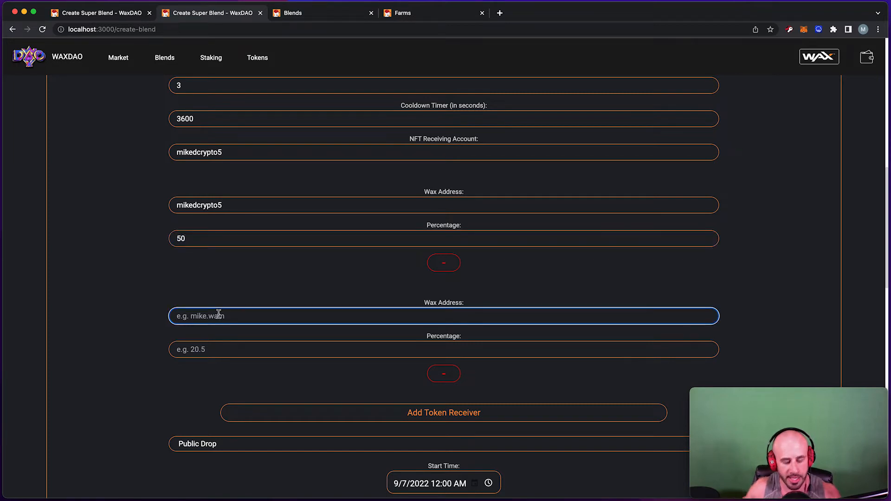
{"action": "type", "text": "partner"}
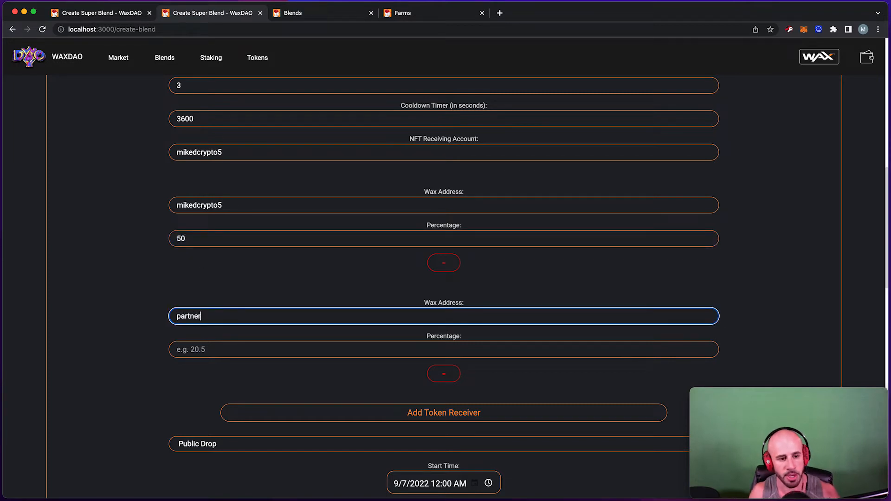
{"action": "key", "text": "Tab"}
{"action": "type", "text": "50"}
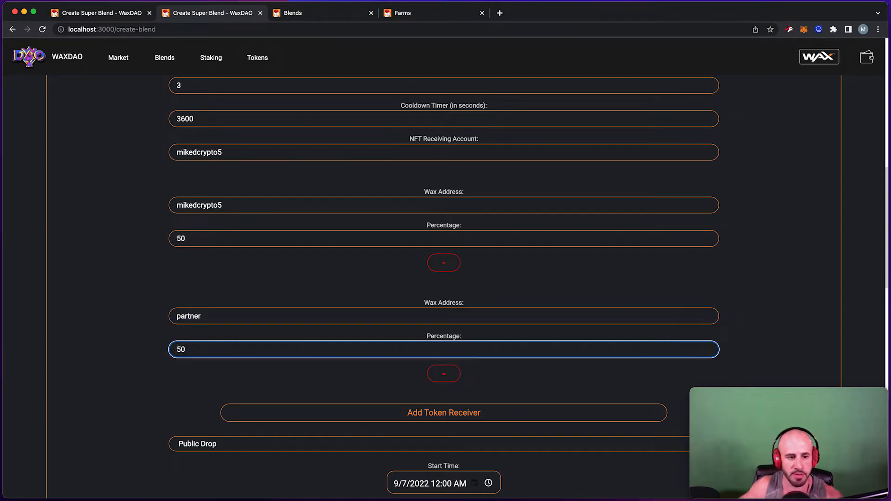
{"action": "left_click", "coordinate": [317, 259]}
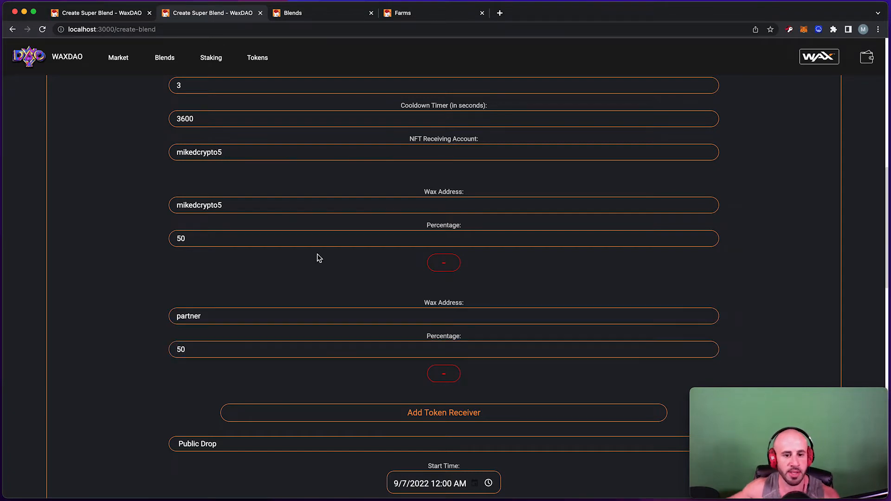
Check both receivers' addresses and their 50 percent shares.
{"action": "double_click", "coordinate": [236, 205]}
{"action": "left_click_drag", "start_coordinate": [203, 241], "coordinate": [159, 243]}
{"action": "scroll", "coordinate": [298, 269], "scroll_direction": "down", "scroll_amount": 3}
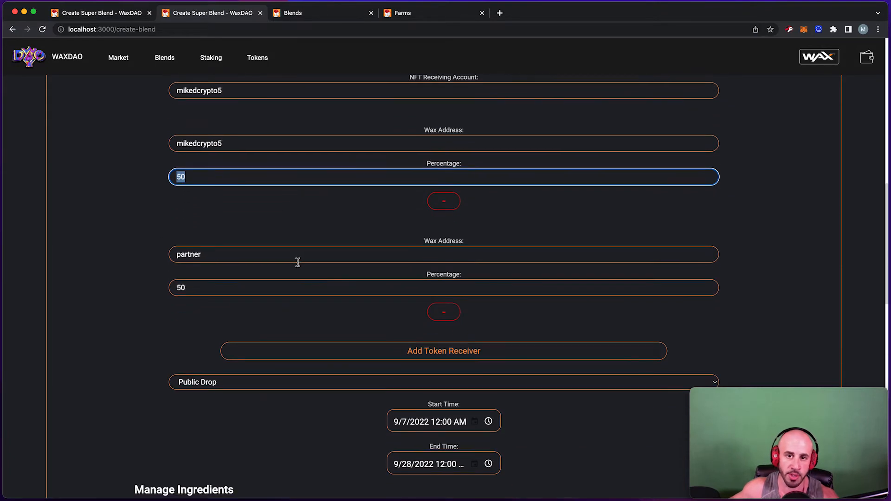
{"action": "left_click_drag", "start_coordinate": [256, 258], "coordinate": [156, 257]}
{"action": "double_click", "coordinate": [195, 285]}
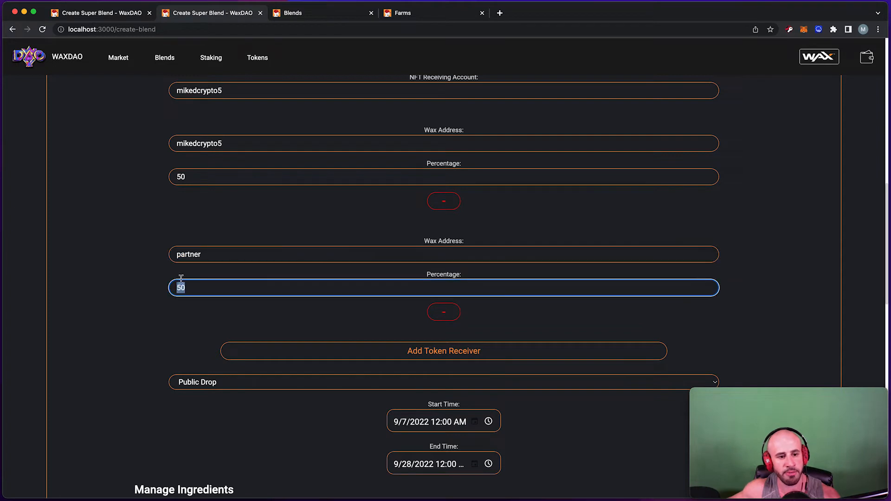
{"action": "left_click", "coordinate": [452, 357]}
{"action": "scroll", "coordinate": [435, 345], "scroll_direction": "down", "scroll_amount": 5}
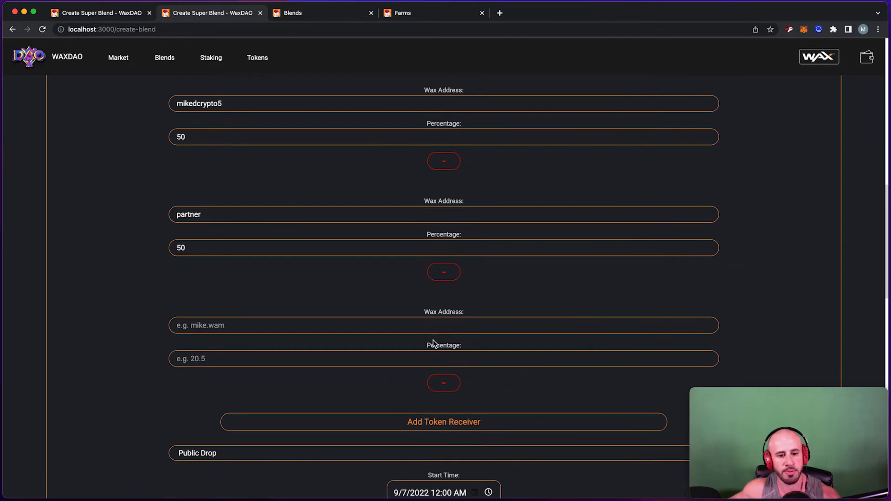
{"action": "left_click", "coordinate": [436, 377]}
{"action": "left_click", "coordinate": [436, 351]}
{"action": "left_click", "coordinate": [437, 351]}
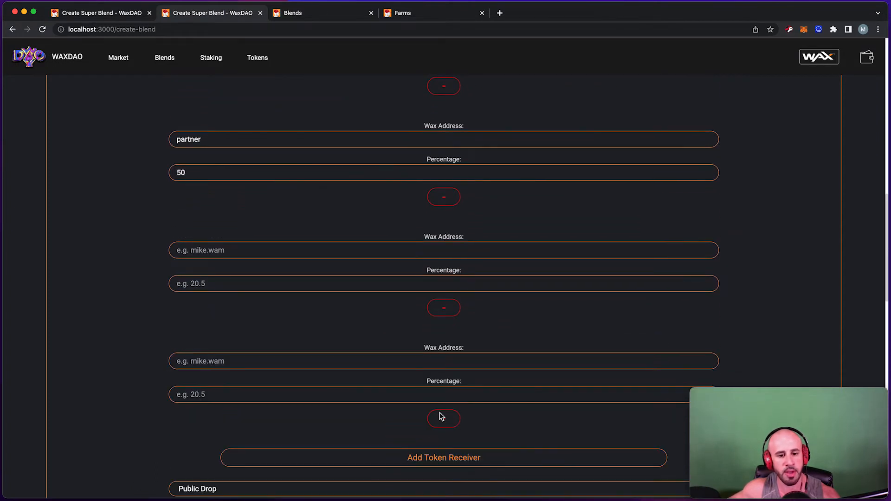
{"action": "left_click", "coordinate": [441, 449]}
{"action": "scroll", "coordinate": [466, 297], "scroll_direction": "down", "scroll_amount": 3}
{"action": "scroll", "coordinate": [466, 297], "scroll_direction": "down", "scroll_amount": 1}
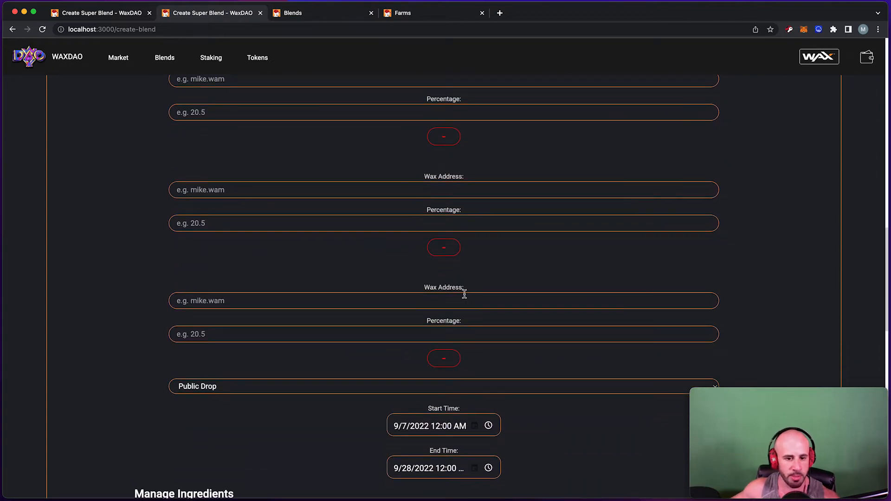
{"action": "left_click", "coordinate": [444, 362]}
{"action": "left_click", "coordinate": [442, 248]}
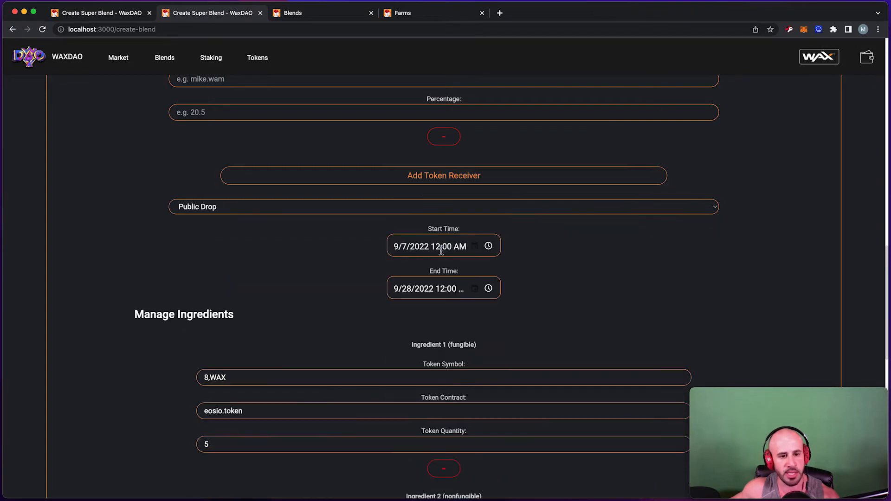
{"action": "scroll", "coordinate": [425, 222], "scroll_direction": "up", "scroll_amount": 3}
{"action": "left_click", "coordinate": [444, 299]}
{"action": "scroll", "coordinate": [840, 192], "scroll_direction": "up", "scroll_amount": 2}
{"action": "scroll", "coordinate": [840, 192], "scroll_direction": "up", "scroll_amount": 5}
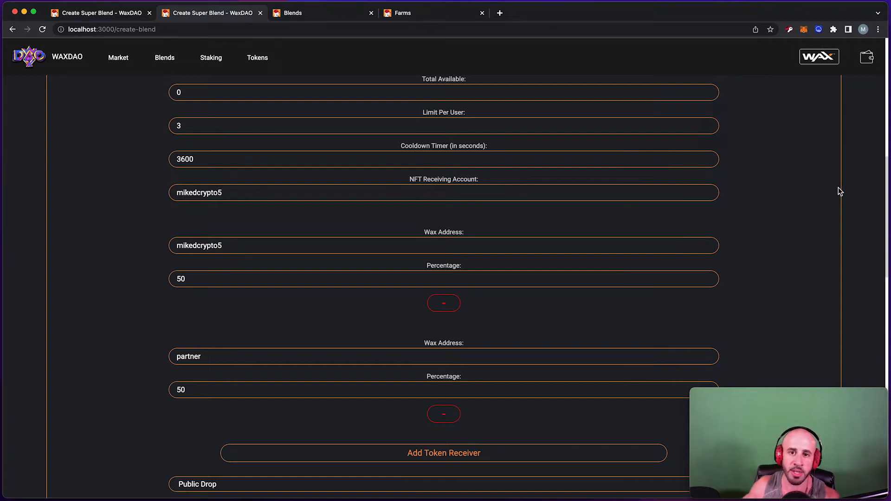
{"action": "scroll", "coordinate": [765, 115], "scroll_direction": "down", "scroll_amount": 3}
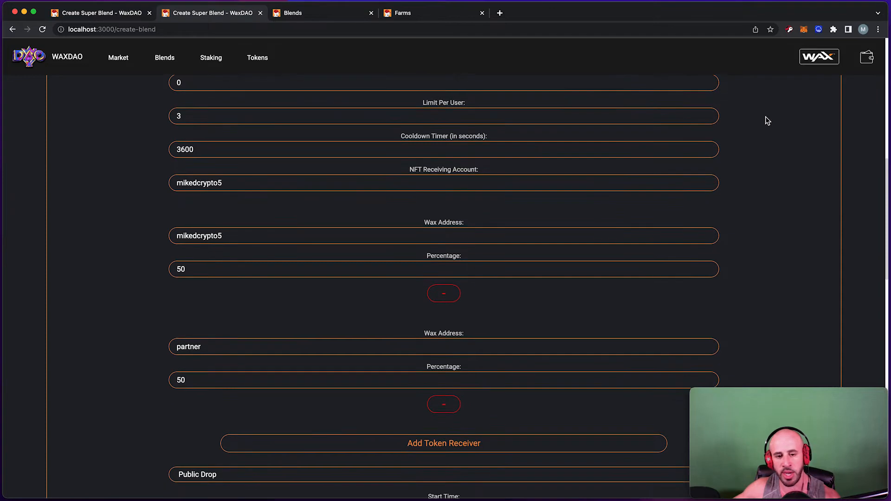
{"action": "scroll", "coordinate": [577, 167], "scroll_direction": "down", "scroll_amount": 3}
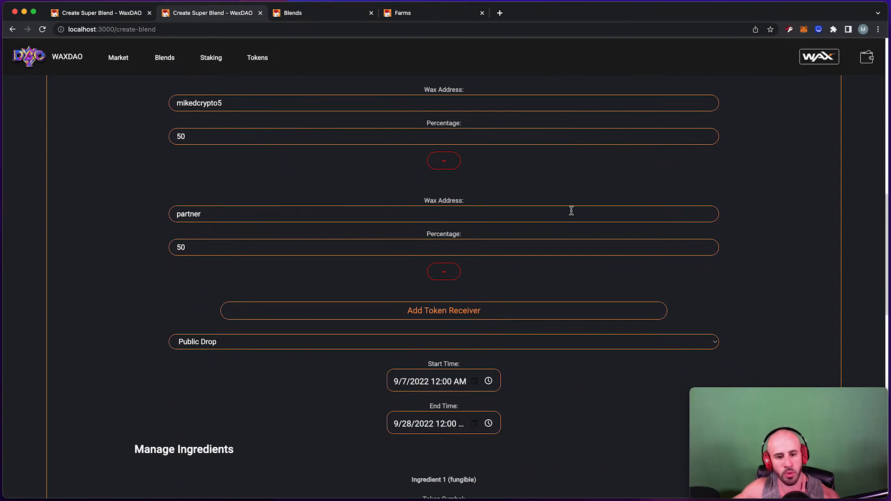
{"action": "scroll", "coordinate": [382, 285], "scroll_direction": "down", "scroll_amount": 10}
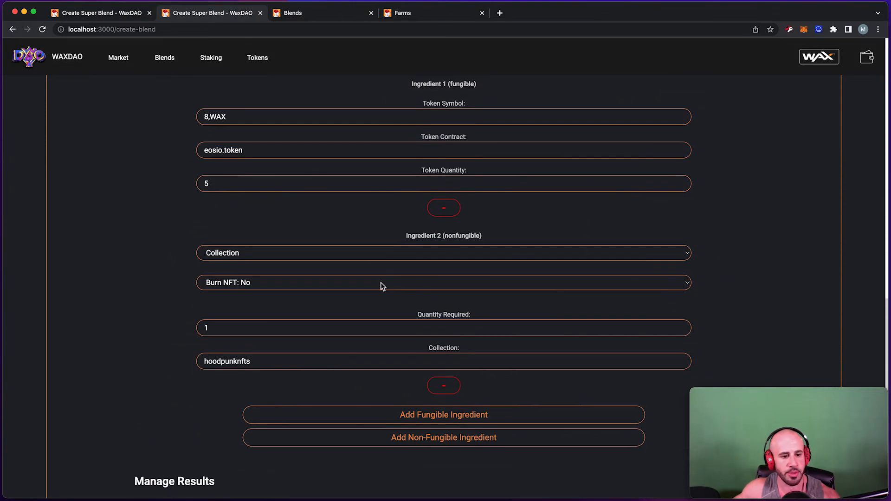
{"action": "scroll", "coordinate": [383, 282], "scroll_direction": "down", "scroll_amount": 4}
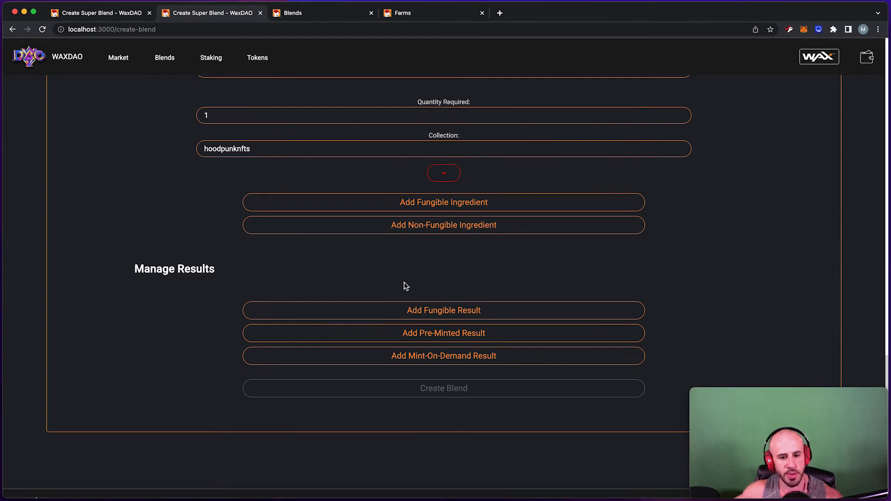
{"action": "scroll", "coordinate": [404, 281], "scroll_direction": "down", "scroll_amount": 1}
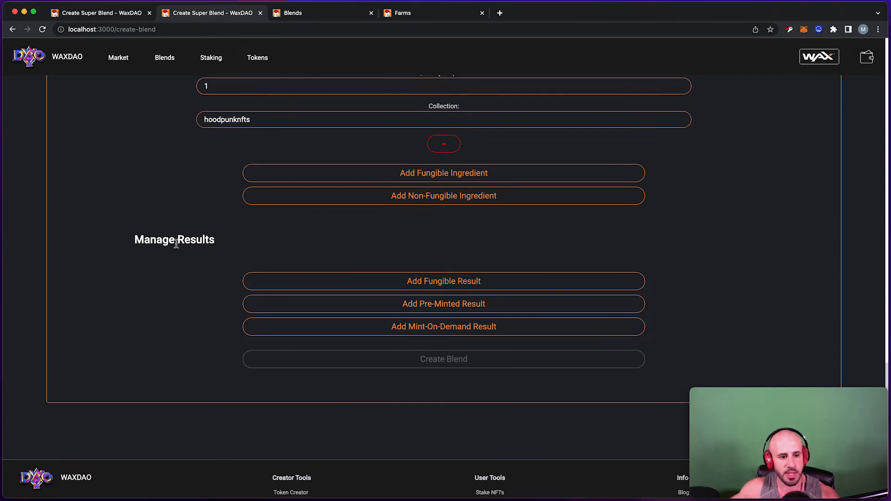
{"action": "left_click_drag", "start_coordinate": [174, 239], "coordinate": [223, 243]}
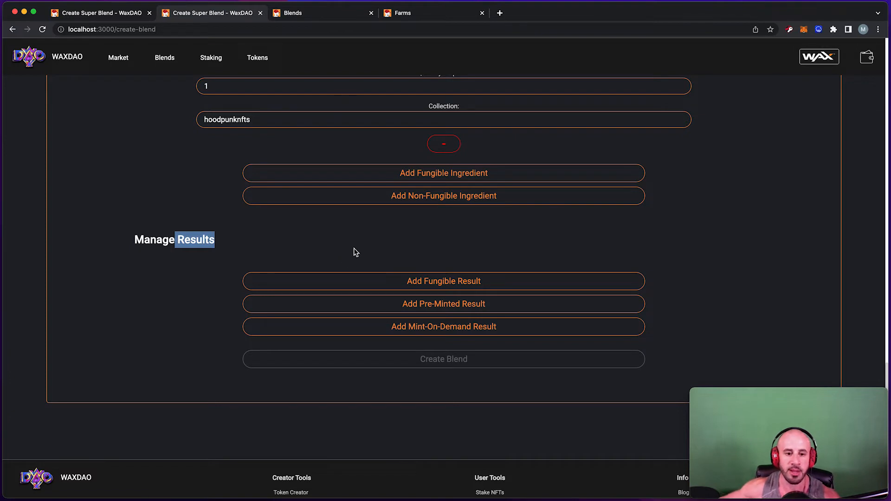
Add fungible Blend Result 1 with symbol 8,WAXDAO, contract mdcryptonfts and quantity 10.
{"action": "left_click", "coordinate": [434, 287]}
{"action": "scroll", "coordinate": [432, 286], "scroll_direction": "down", "scroll_amount": 2}
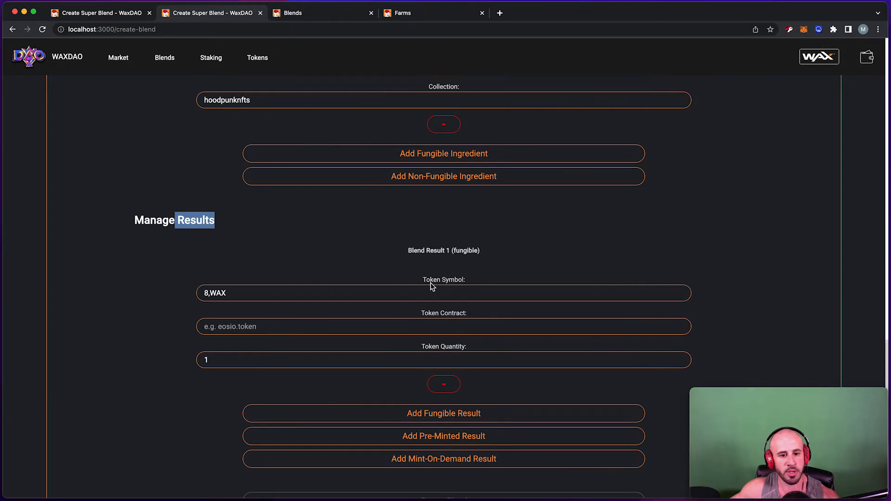
{"action": "left_click", "coordinate": [431, 276]}
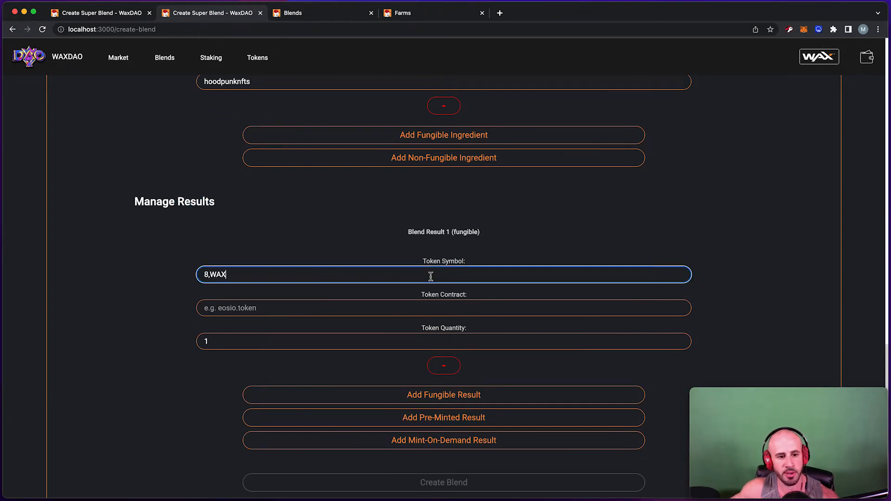
{"action": "left_click_drag", "start_coordinate": [348, 273], "coordinate": [159, 259]}
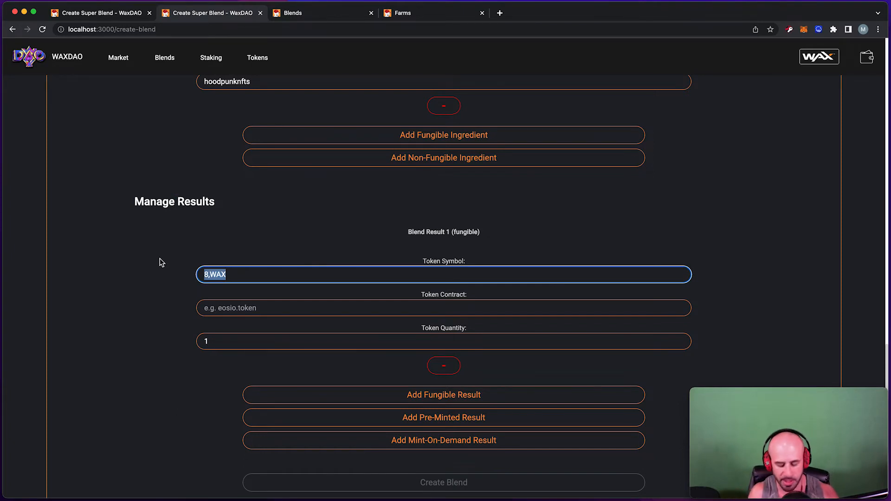
{"action": "type", "text": "8"}
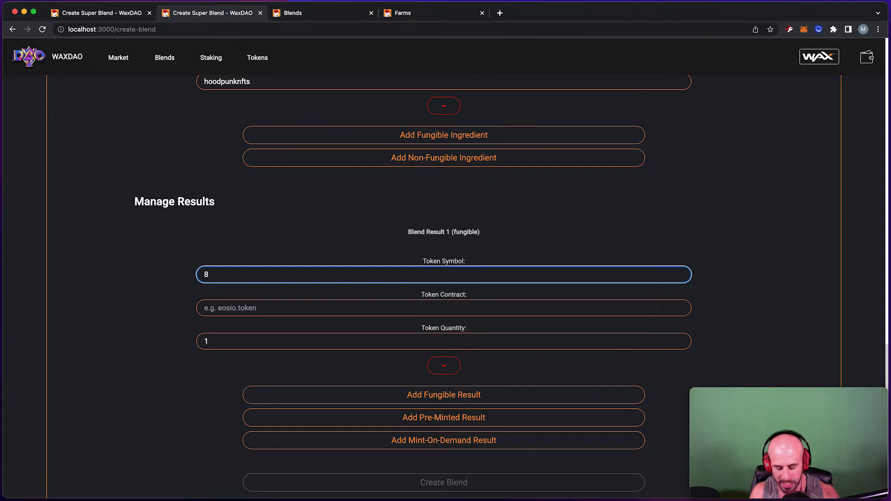
{"action": "type", "text": ",WAXDAO"}
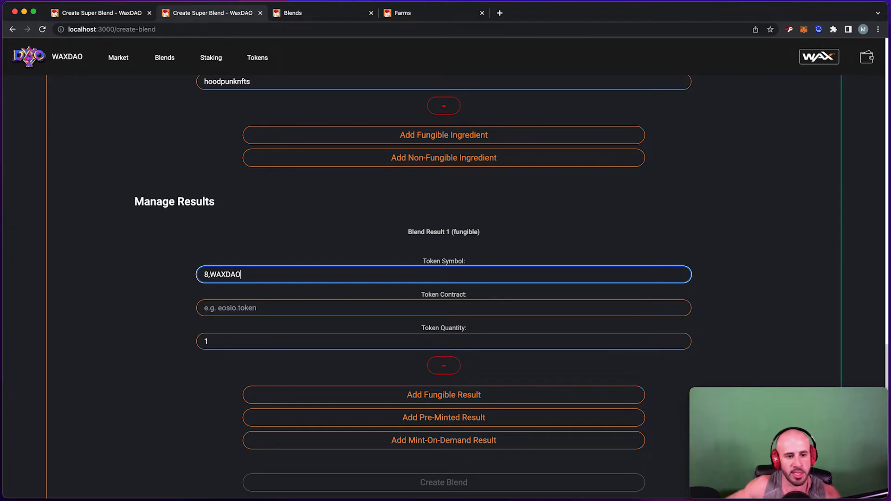
{"action": "left_click", "coordinate": [229, 316]}
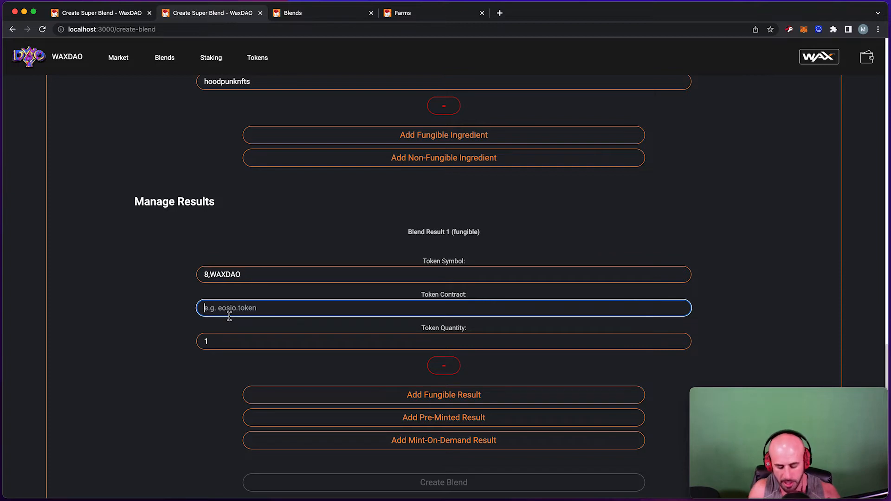
{"action": "type", "text": "mdcryptonfts"}
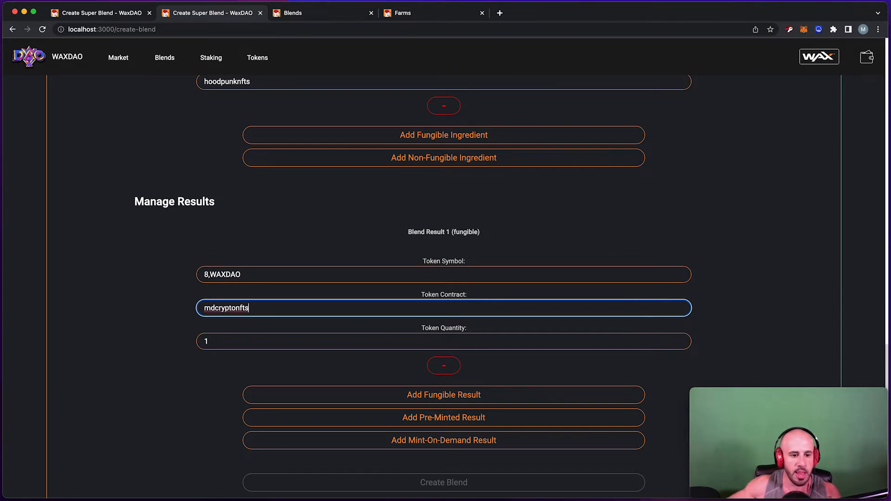
{"action": "key", "text": "Tab"}
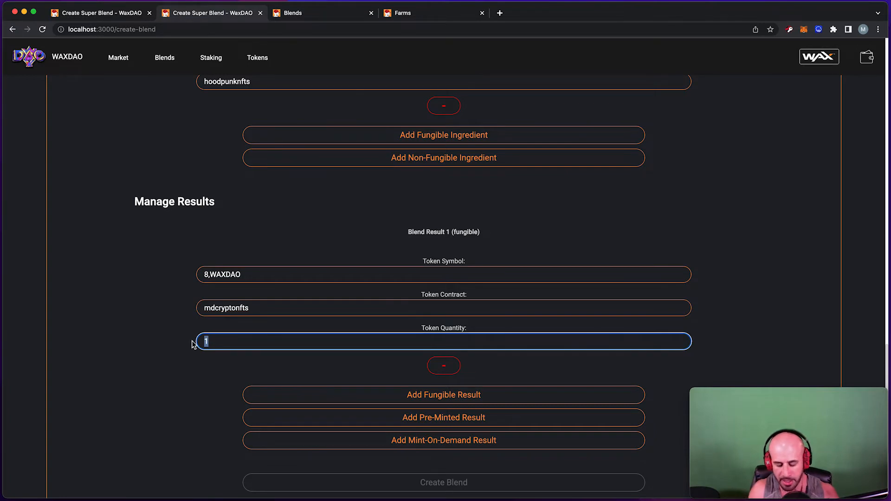
{"action": "type", "text": "1"}
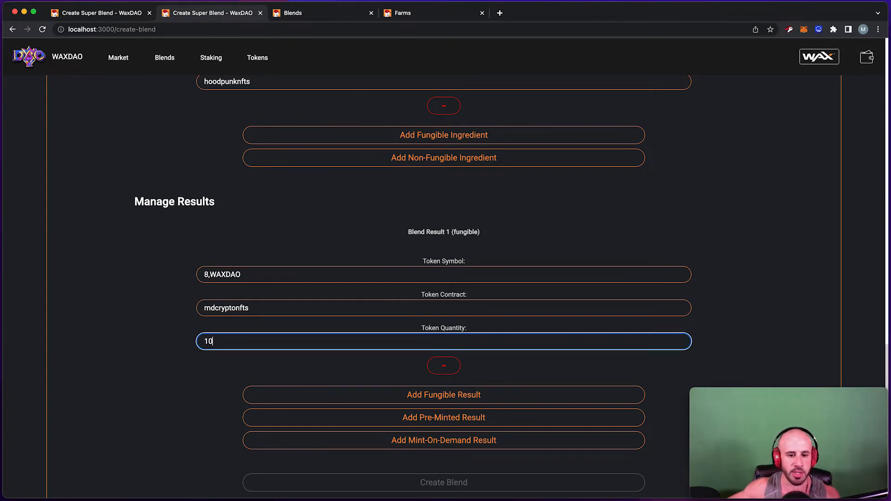
{"action": "scroll", "coordinate": [185, 279], "scroll_direction": "down", "scroll_amount": 4}
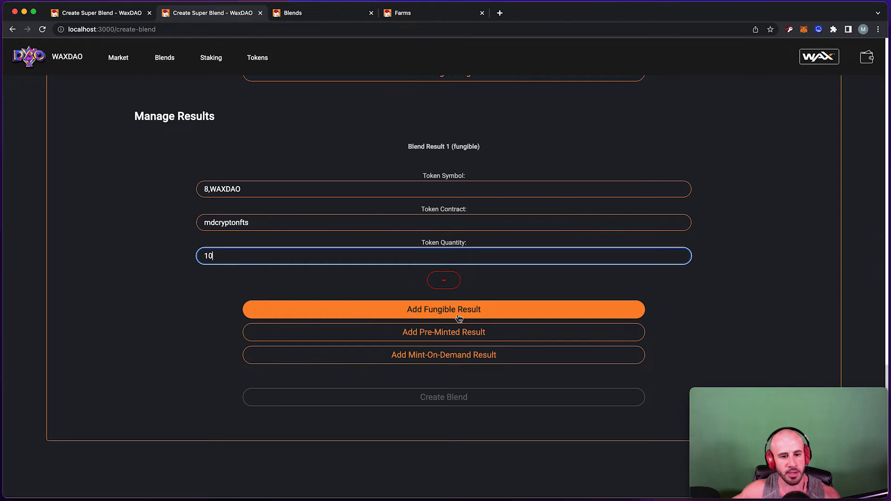
Add a second fungible result with contract eosio.token and quantity 2.
{"action": "left_click", "coordinate": [450, 312]}
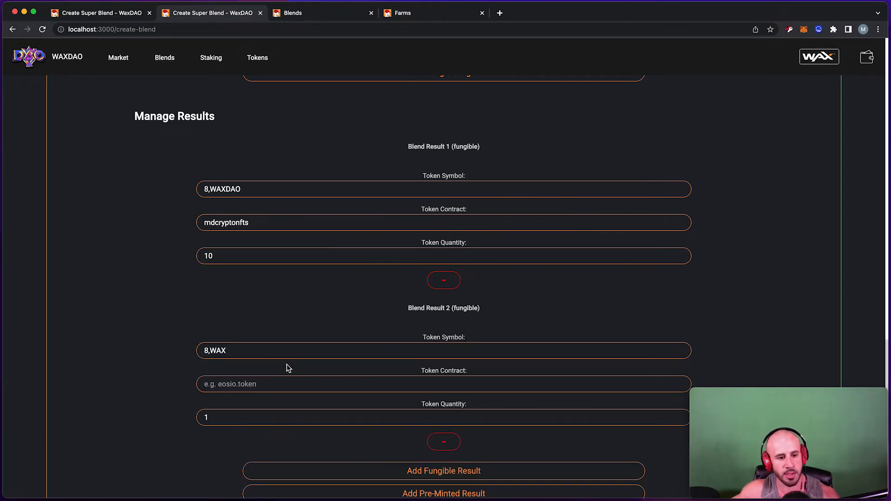
{"action": "left_click", "coordinate": [238, 377]}
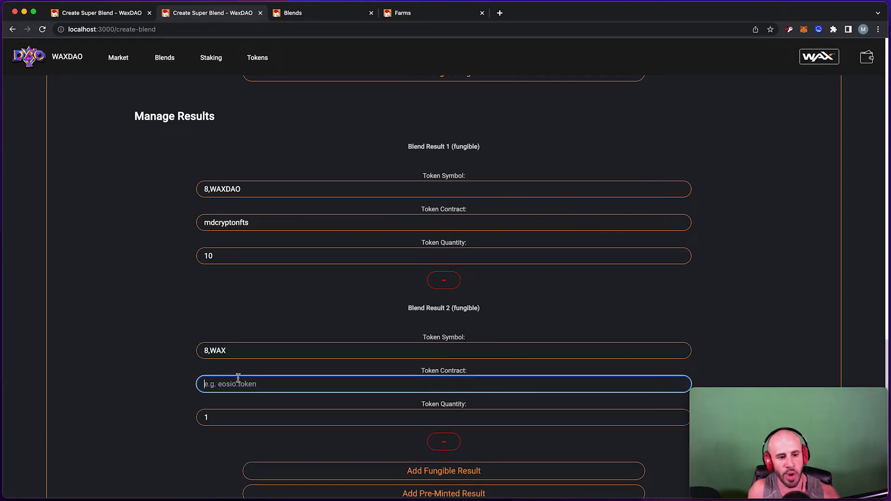
{"action": "type", "text": "eosio.token"}
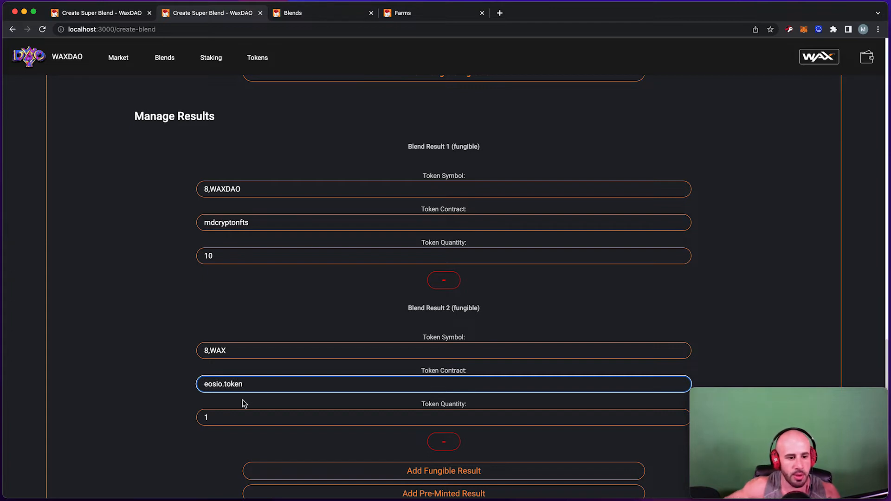
{"action": "key", "text": "Tab"}
{"action": "type", "text": "2"}
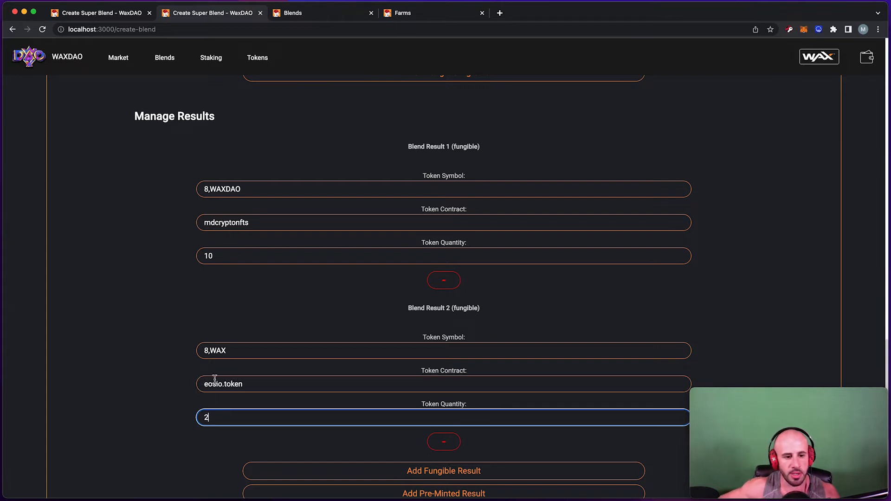
Check both results' values: 10 of WAXDAO and 2 of WAX.
{"action": "double_click", "coordinate": [248, 391]}
{"action": "left_click", "coordinate": [238, 416]}
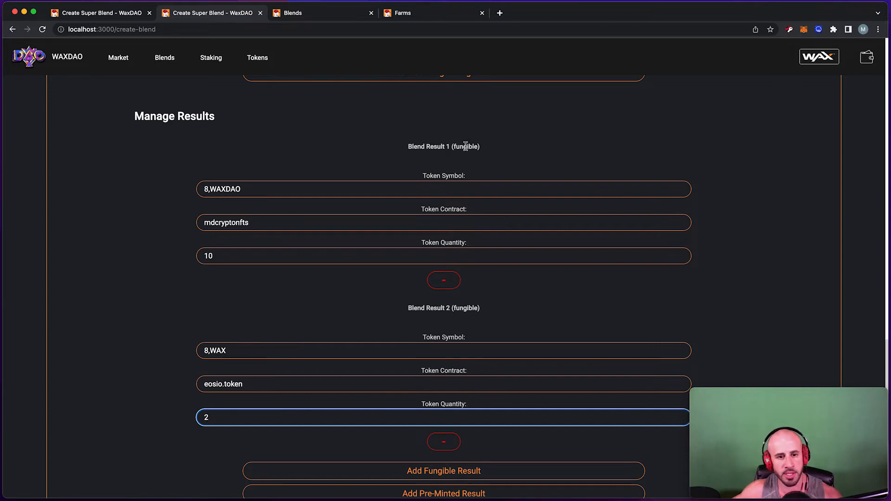
{"action": "double_click", "coordinate": [225, 250]}
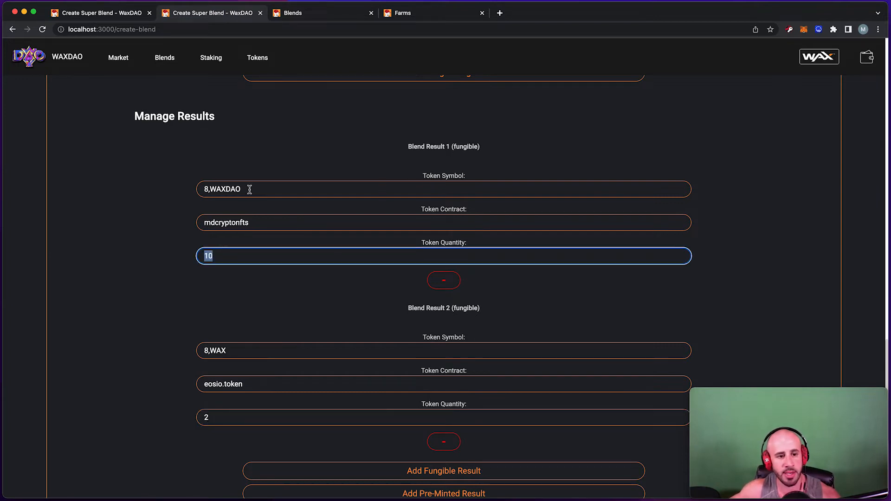
{"action": "double_click", "coordinate": [234, 190]}
{"action": "scroll", "coordinate": [239, 242], "scroll_direction": "down", "scroll_amount": 3}
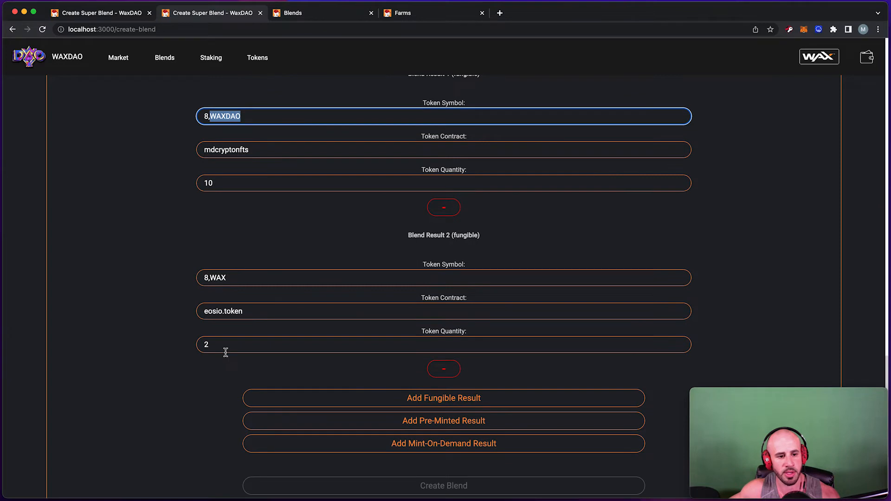
{"action": "double_click", "coordinate": [225, 348]}
{"action": "double_click", "coordinate": [222, 278]}
{"action": "scroll", "coordinate": [433, 315], "scroll_direction": "down", "scroll_amount": 5}
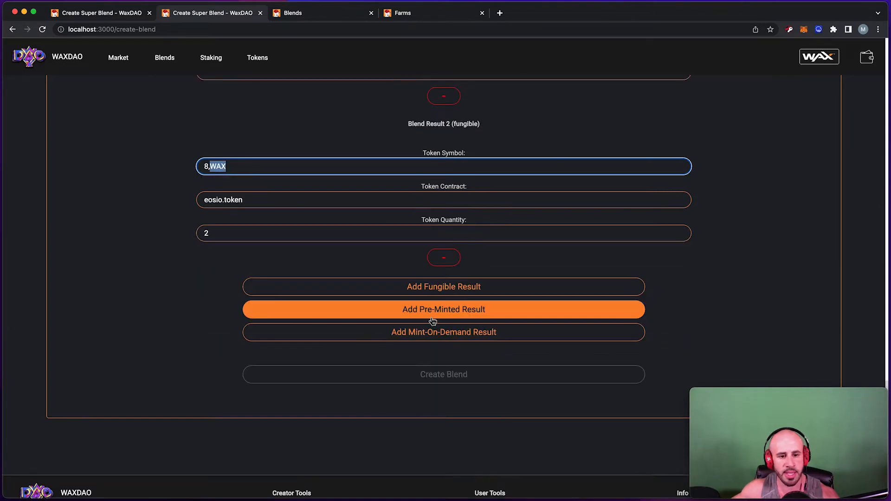
Add a pre-minted Blend Result 3 that draws from the Test pool.
{"action": "left_click", "coordinate": [435, 313]}
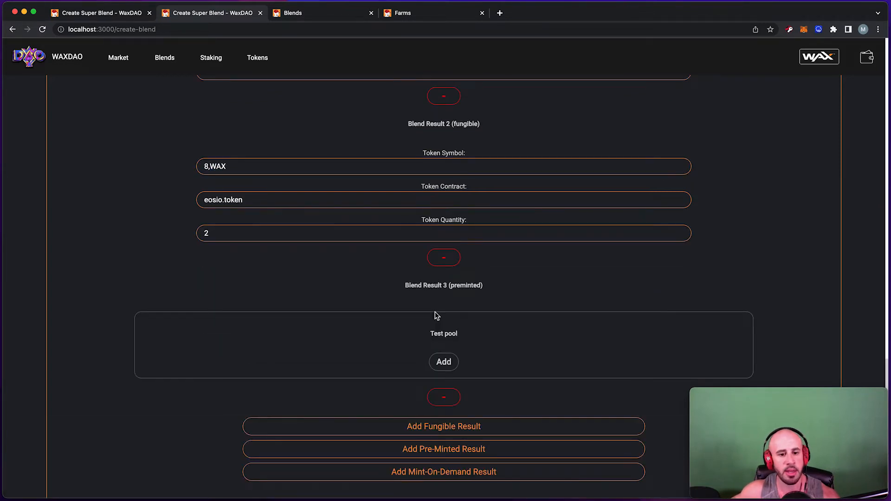
{"action": "scroll", "coordinate": [427, 294], "scroll_direction": "down", "scroll_amount": 2}
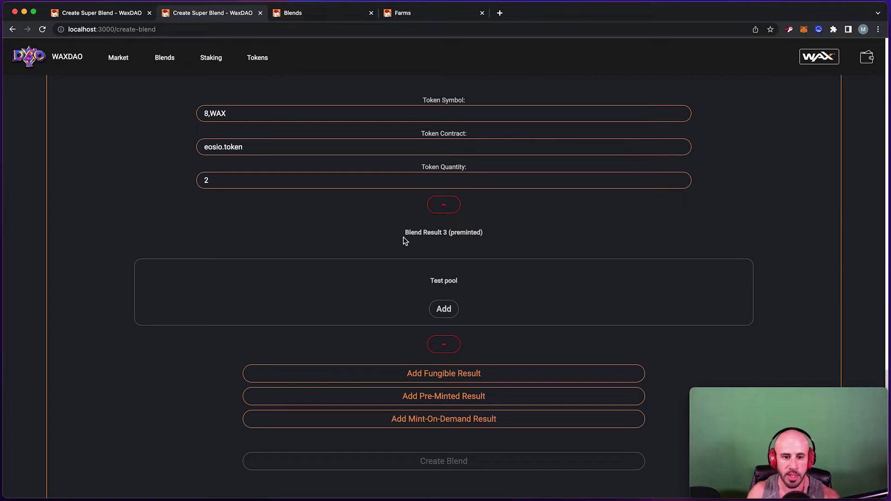
{"action": "double_click", "coordinate": [447, 280]}
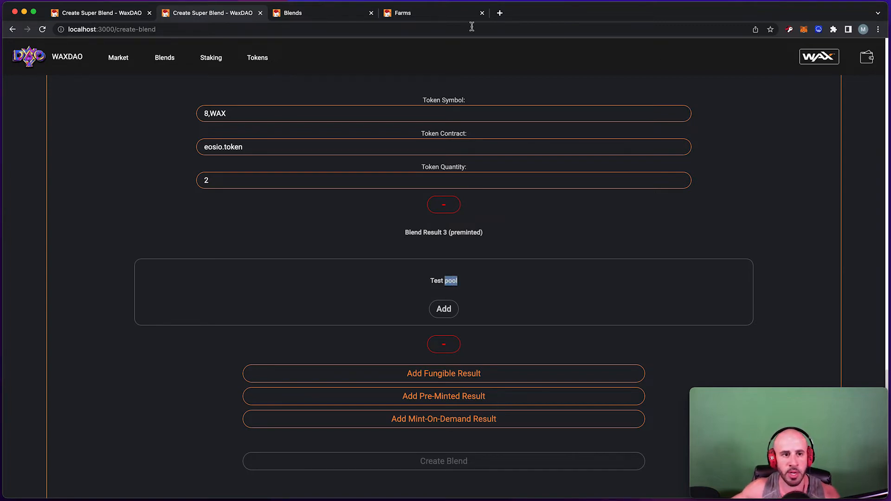
{"action": "left_click", "coordinate": [315, 18]}
Go to the wallet's Pack Creator > My Preminted Pools list and open Test pool (pool 6).
{"action": "left_click", "coordinate": [866, 57]}
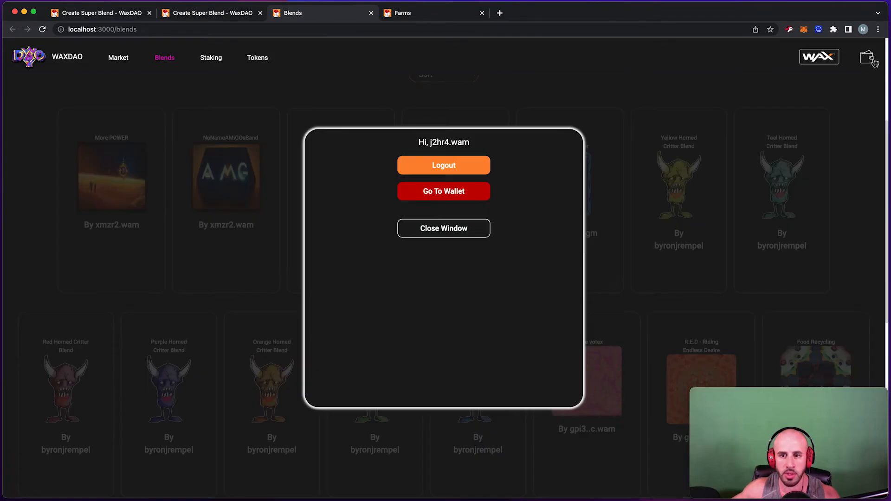
{"action": "left_click", "coordinate": [462, 193]}
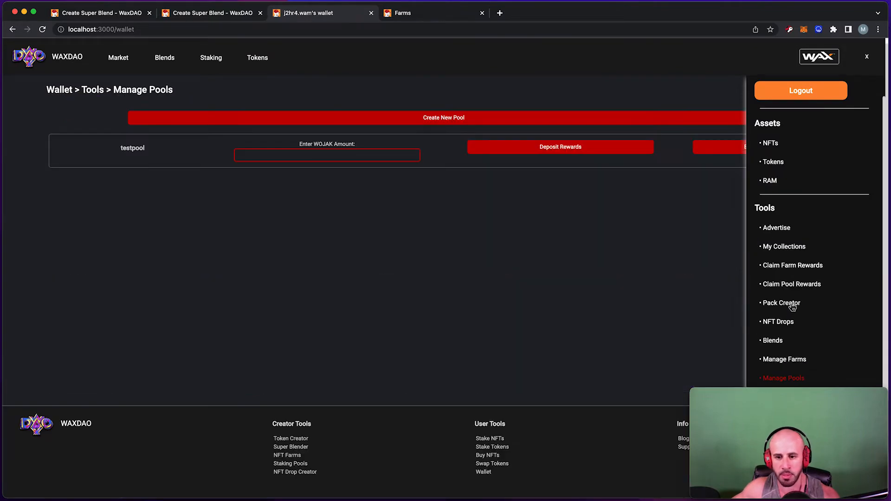
{"action": "left_click", "coordinate": [791, 305]}
{"action": "scroll", "coordinate": [791, 302], "scroll_direction": "down", "scroll_amount": 1}
{"action": "scroll", "coordinate": [791, 301], "scroll_direction": "down", "scroll_amount": 1}
{"action": "left_click", "coordinate": [793, 297]}
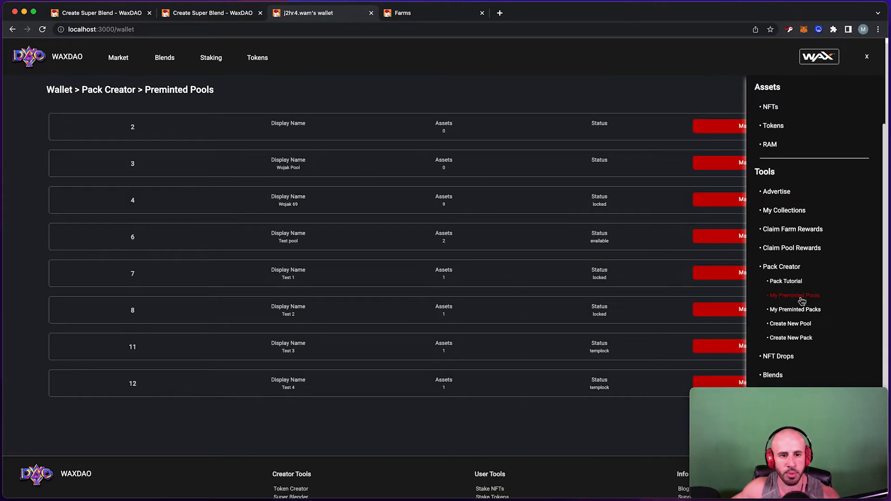
{"action": "left_click", "coordinate": [868, 57]}
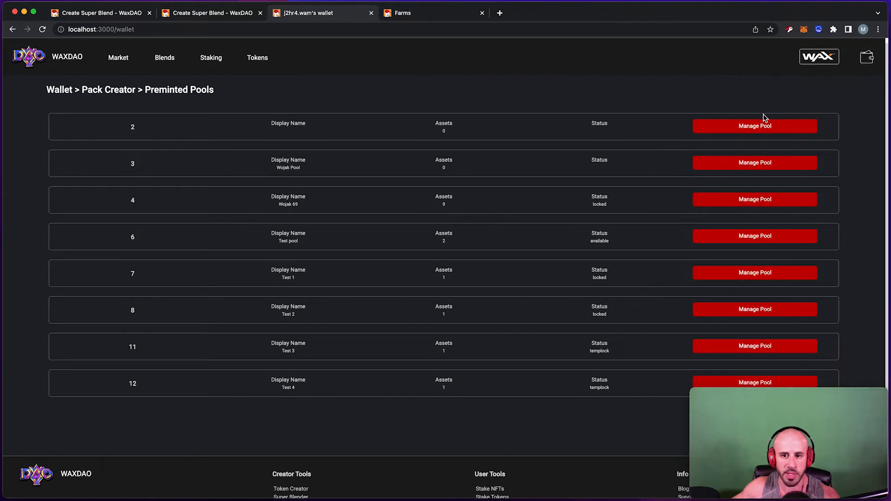
{"action": "scroll", "coordinate": [464, 134], "scroll_direction": "down", "scroll_amount": 3}
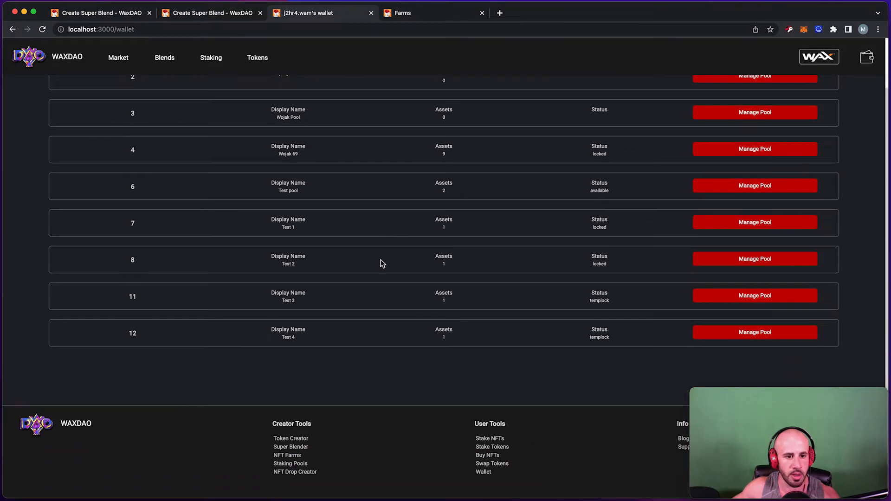
{"action": "scroll", "coordinate": [385, 265], "scroll_direction": "up", "scroll_amount": 2}
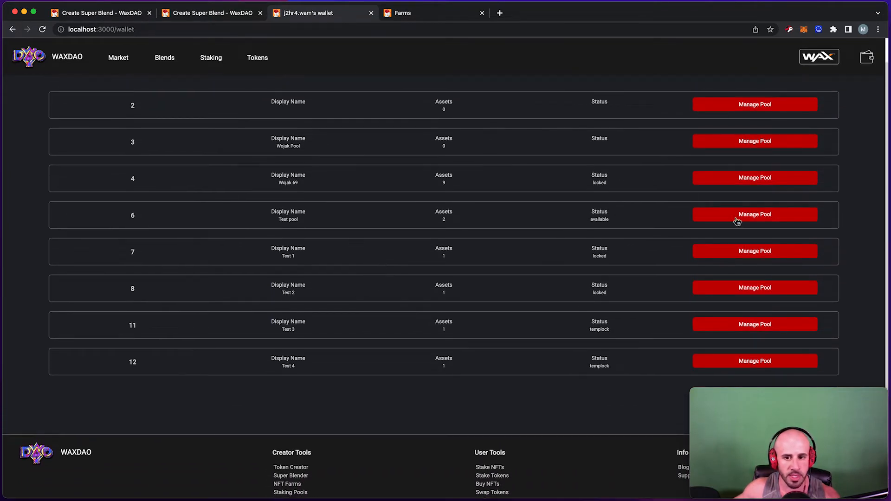
{"action": "left_click", "coordinate": [737, 219]}
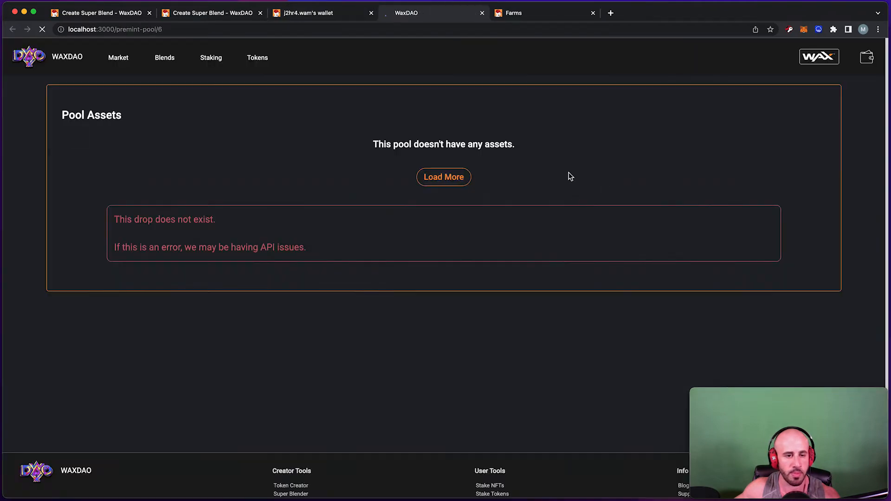
Review pool 6's two Team Pitbull Stickers, template 239748, mints 68 and 66.
{"action": "scroll", "coordinate": [539, 149], "scroll_direction": "down", "scroll_amount": 3}
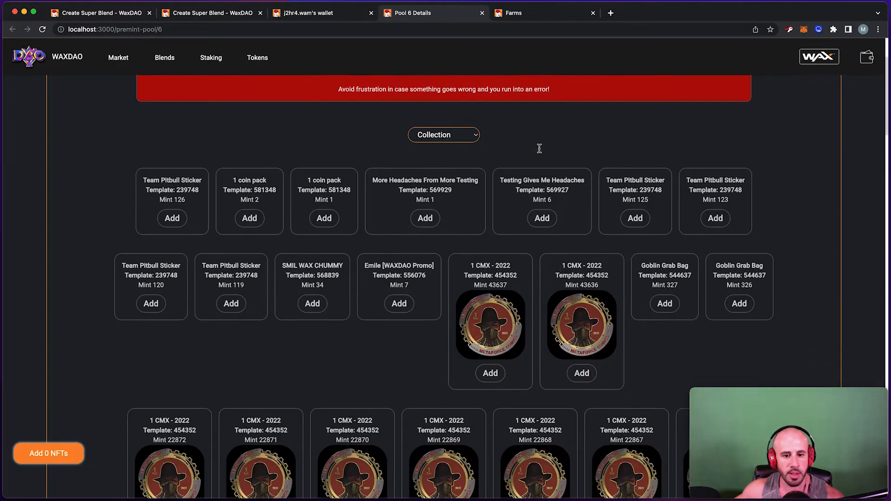
{"action": "scroll", "coordinate": [539, 149], "scroll_direction": "down", "scroll_amount": 12}
{"action": "scroll", "coordinate": [539, 148], "scroll_direction": "down", "scroll_amount": 20}
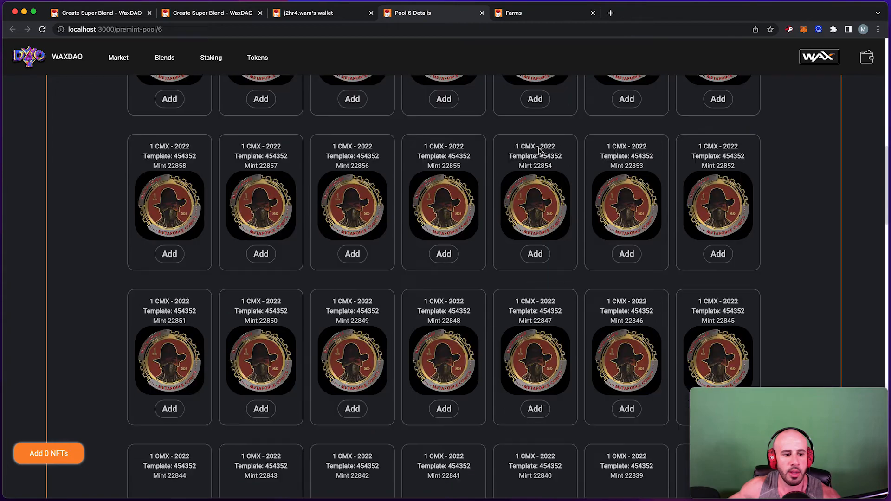
{"action": "scroll", "coordinate": [539, 147], "scroll_direction": "up", "scroll_amount": 20}
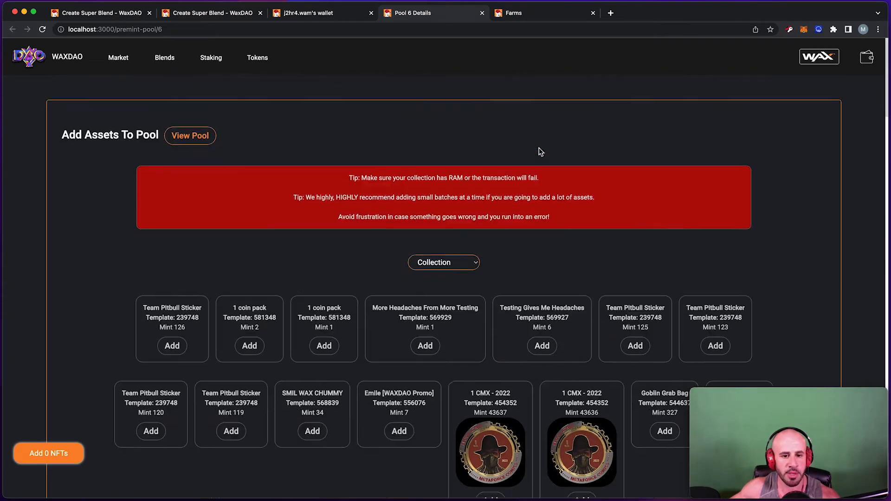
{"action": "left_click", "coordinate": [200, 128]}
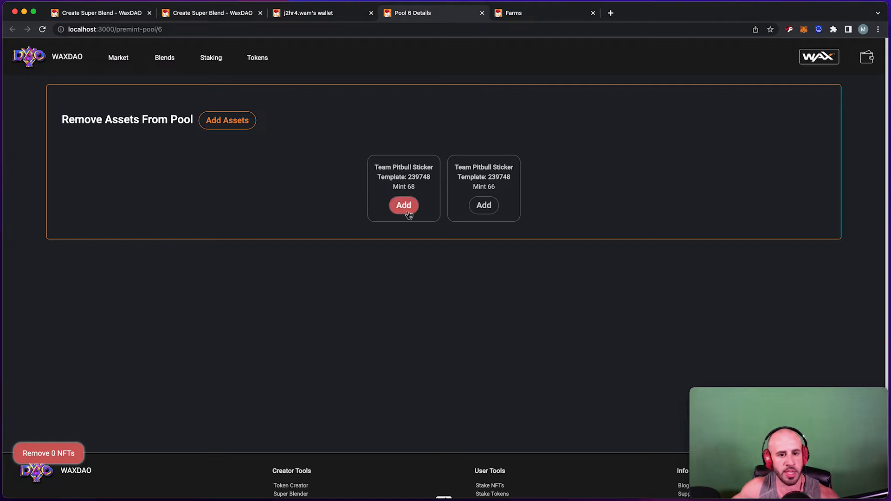
{"action": "scroll", "coordinate": [405, 207], "scroll_direction": "down", "scroll_amount": 2}
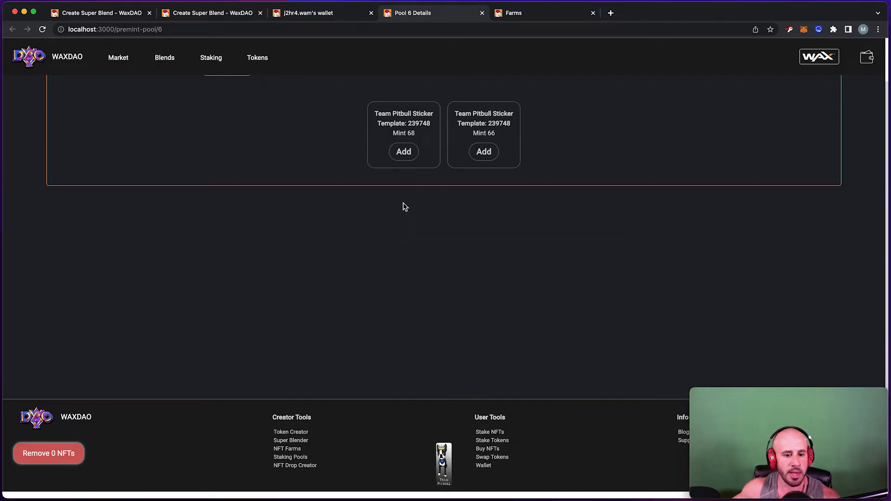
{"action": "scroll", "coordinate": [426, 258], "scroll_direction": "up", "scroll_amount": 2}
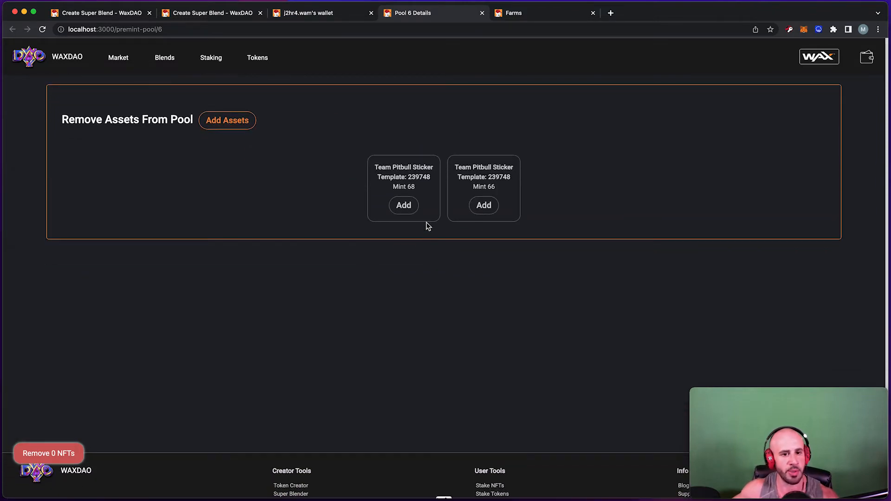
{"action": "scroll", "coordinate": [432, 287], "scroll_direction": "down", "scroll_amount": 2}
{"action": "scroll", "coordinate": [460, 301], "scroll_direction": "up", "scroll_amount": 3}
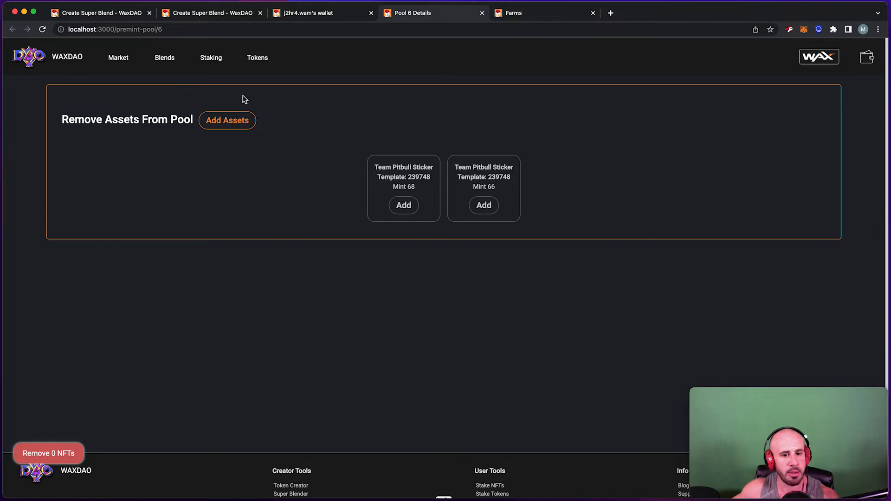
Queue all five Male Human NFTs from the alien.worlds collection for pool 6.
{"action": "left_click", "coordinate": [225, 128]}
{"action": "scroll", "coordinate": [295, 126], "scroll_direction": "down", "scroll_amount": 2}
{"action": "scroll", "coordinate": [302, 185], "scroll_direction": "down", "scroll_amount": 2}
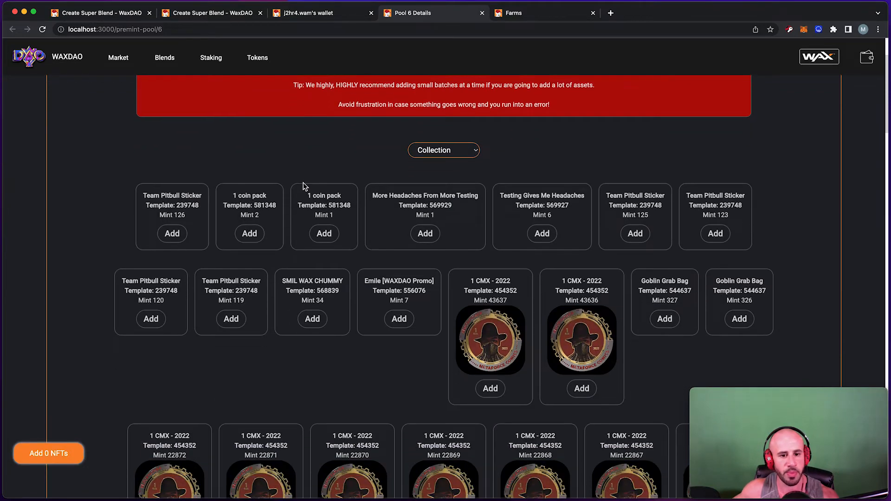
{"action": "scroll", "coordinate": [711, 210], "scroll_direction": "down", "scroll_amount": 1}
{"action": "scroll", "coordinate": [709, 210], "scroll_direction": "down", "scroll_amount": 1}
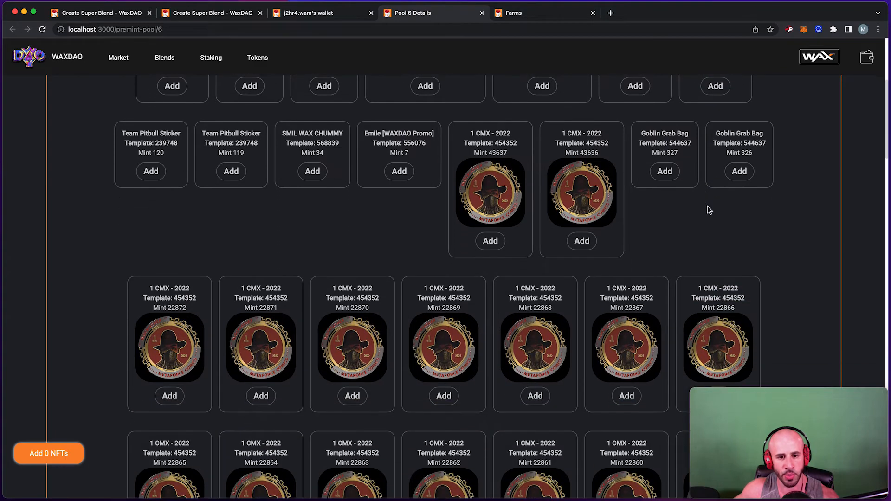
{"action": "scroll", "coordinate": [708, 208], "scroll_direction": "up", "scroll_amount": 5}
{"action": "left_click", "coordinate": [471, 251]}
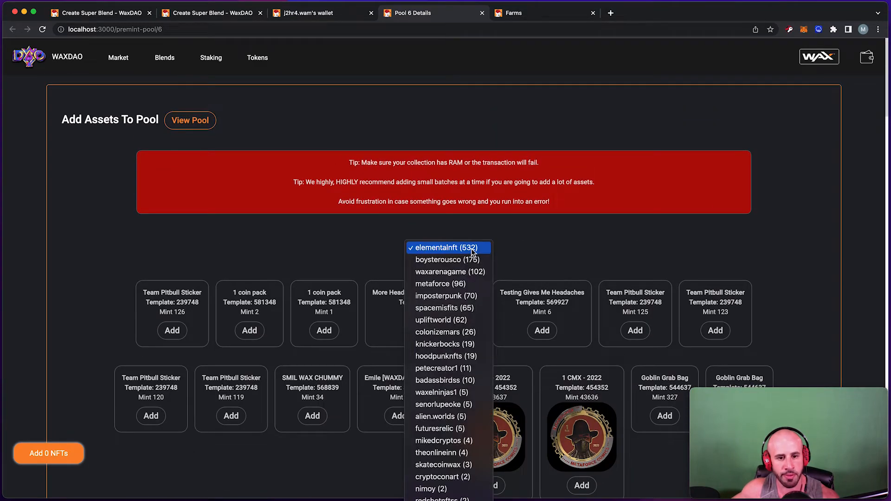
{"action": "scroll", "coordinate": [478, 293], "scroll_direction": "down", "scroll_amount": 3}
{"action": "scroll", "coordinate": [479, 293], "scroll_direction": "down", "scroll_amount": 5}
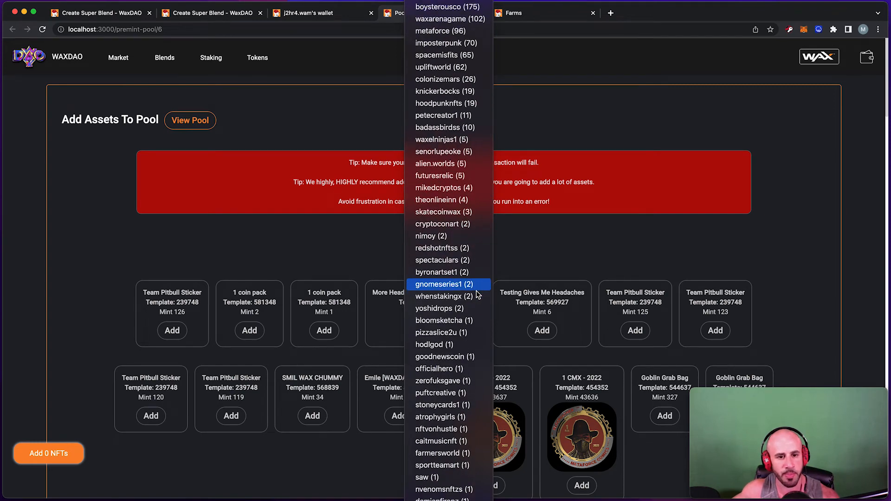
{"action": "left_click", "coordinate": [456, 164]}
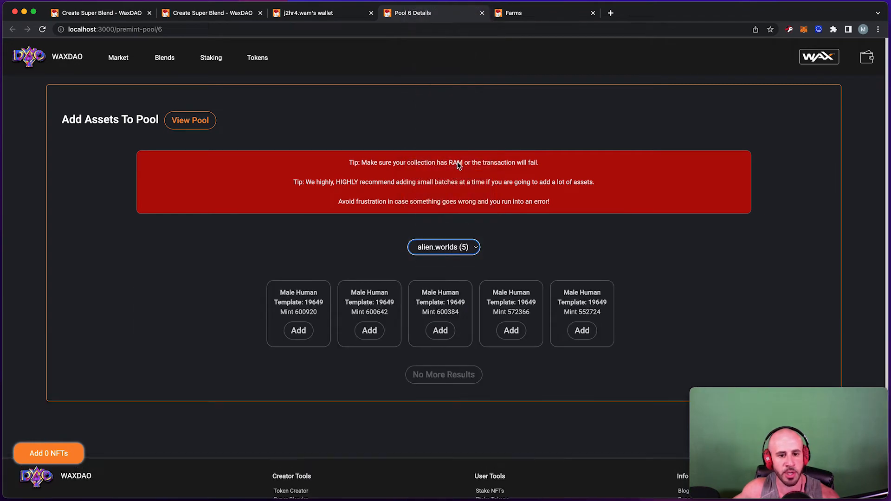
{"action": "left_click", "coordinate": [309, 334]}
{"action": "left_click", "coordinate": [384, 335]}
{"action": "left_click", "coordinate": [440, 330]}
{"action": "left_click", "coordinate": [515, 333]}
{"action": "left_click", "coordinate": [582, 330]}
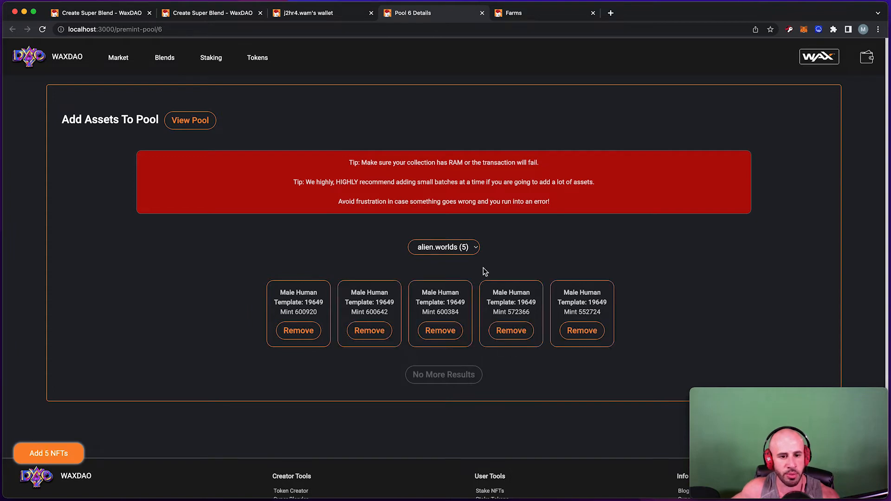
Queue the FIVERRITE and COPYCATONIUM NFTs from the cryptoconart collection.
{"action": "left_click", "coordinate": [470, 249]}
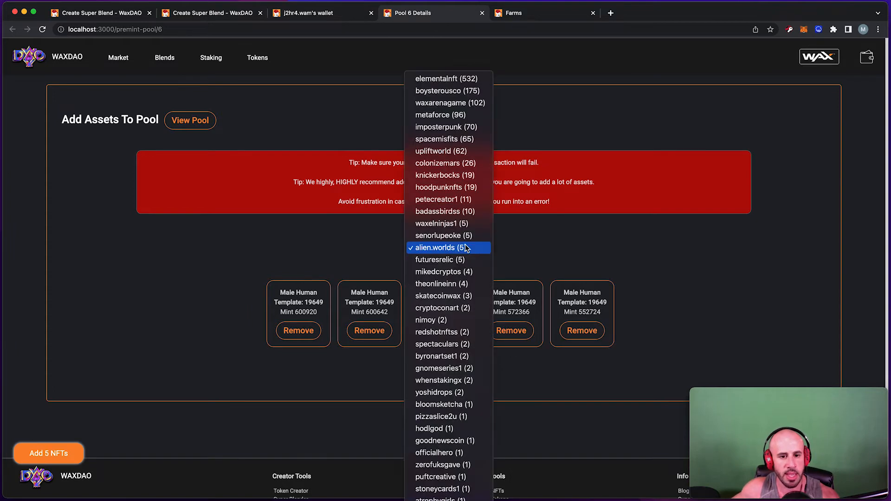
{"action": "left_click", "coordinate": [440, 308]}
{"action": "scroll", "coordinate": [427, 284], "scroll_direction": "down", "scroll_amount": 2}
{"action": "left_click", "coordinate": [429, 290]}
{"action": "left_click", "coordinate": [478, 297]}
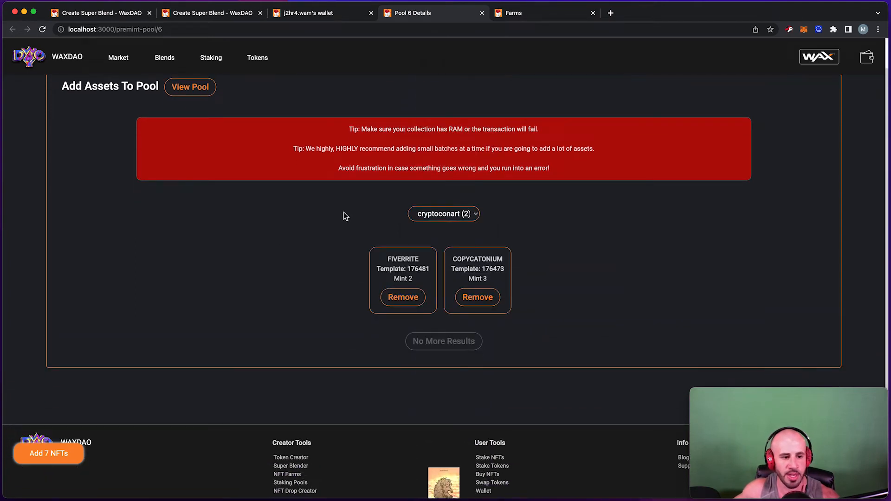
Submit the seven NFTs, approve the WAX Cloud Wallet transfer, and reload the page.
{"action": "left_click", "coordinate": [56, 455]}
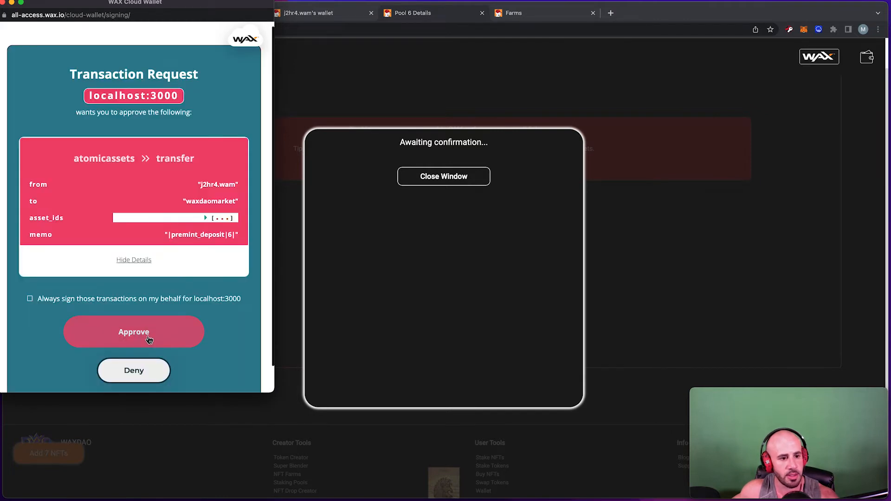
{"action": "left_click", "coordinate": [147, 337]}
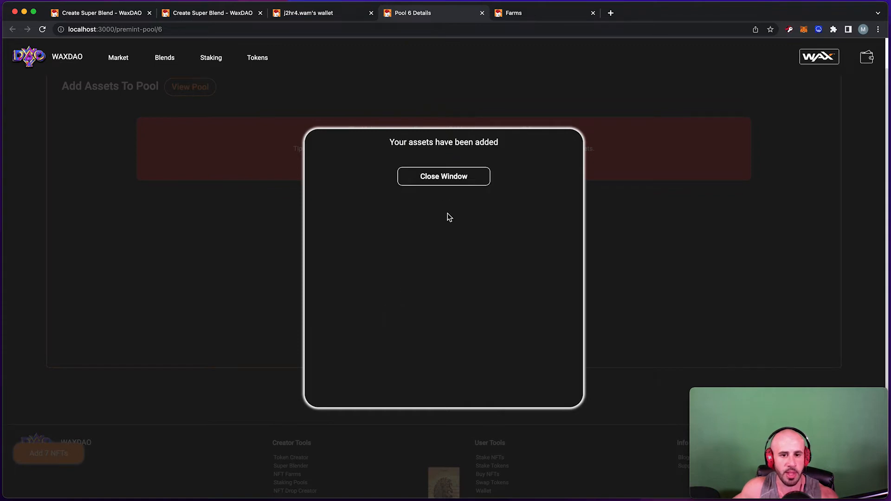
{"action": "left_click", "coordinate": [448, 179]}
{"action": "scroll", "coordinate": [323, 181], "scroll_direction": "up", "scroll_amount": 1}
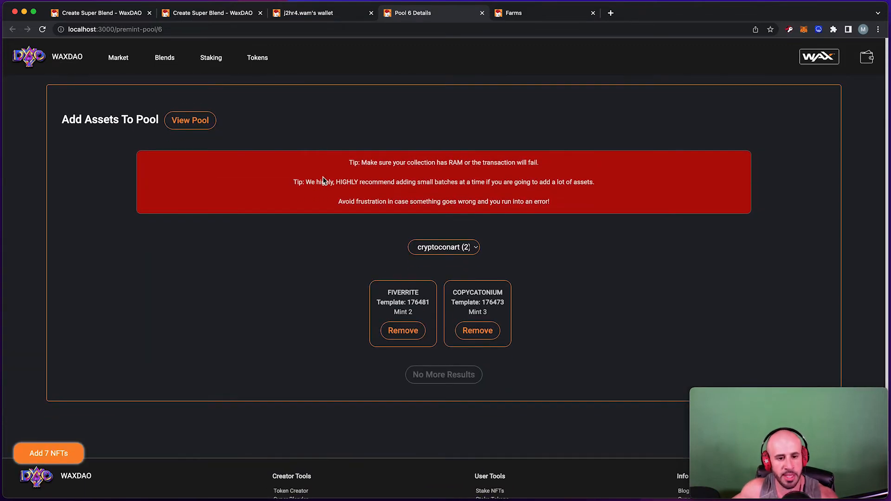
{"action": "key", "text": "super+r"}
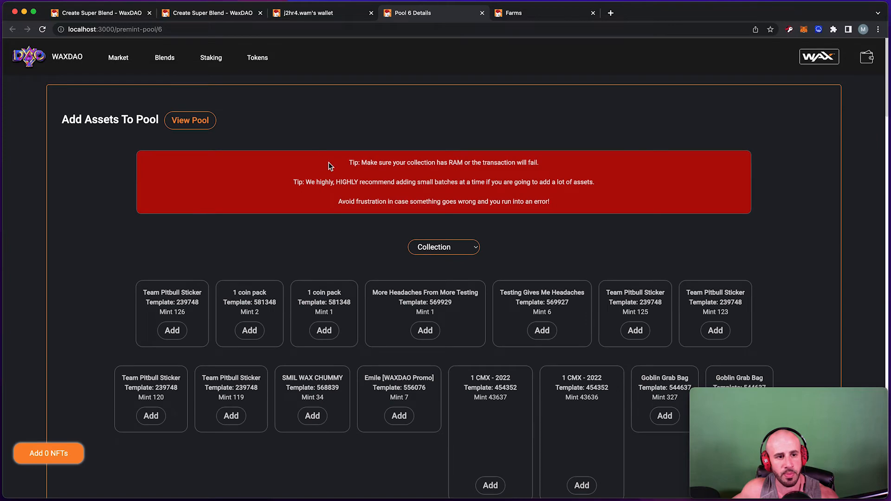
Show pool 6's nine NFTs, including the Male Humans, FIVERRITE and COPYCATONIUM.
{"action": "left_click", "coordinate": [191, 122]}
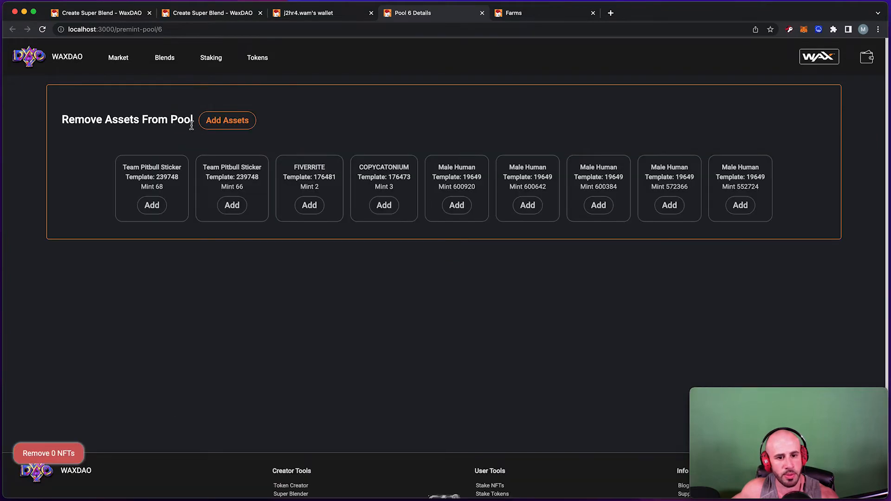
{"action": "scroll", "coordinate": [722, 183], "scroll_direction": "down", "scroll_amount": 2}
{"action": "scroll", "coordinate": [719, 186], "scroll_direction": "up", "scroll_amount": 2}
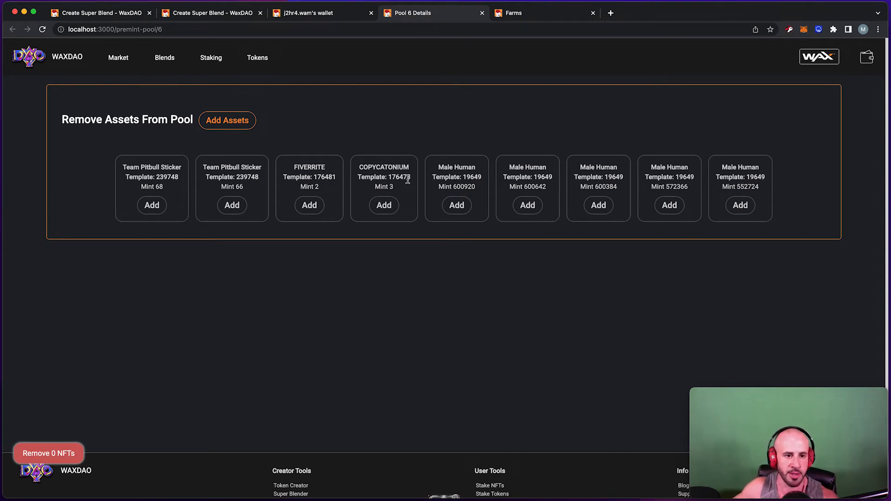
{"action": "left_click", "coordinate": [318, 16]}
Back in Create Super Blend, add the Test pool under Blend Result 3 (preminted), alongside the two fungible results.
{"action": "left_click", "coordinate": [197, 14]}
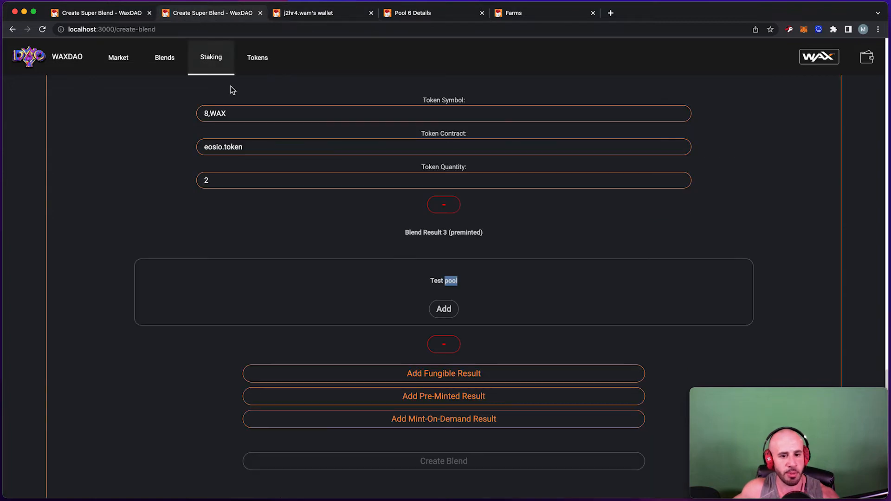
{"action": "scroll", "coordinate": [241, 127], "scroll_direction": "down", "scroll_amount": 2}
{"action": "left_click", "coordinate": [493, 228]}
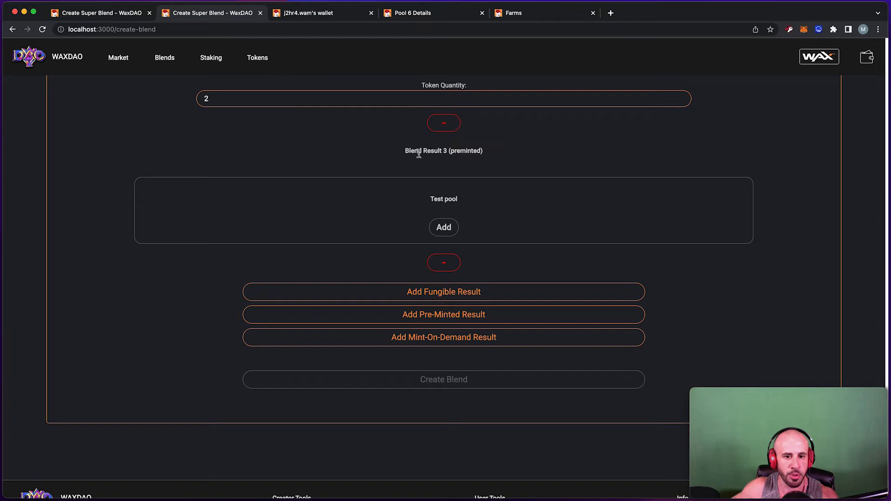
{"action": "scroll", "coordinate": [441, 205], "scroll_direction": "down", "scroll_amount": 1}
{"action": "left_click", "coordinate": [443, 207]}
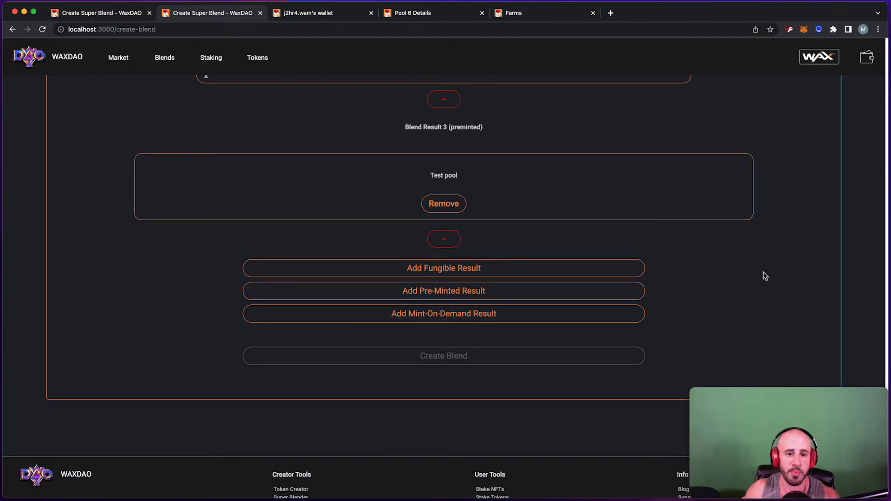
{"action": "scroll", "coordinate": [780, 224], "scroll_direction": "up", "scroll_amount": 6}
{"action": "scroll", "coordinate": [764, 218], "scroll_direction": "down", "scroll_amount": 3}
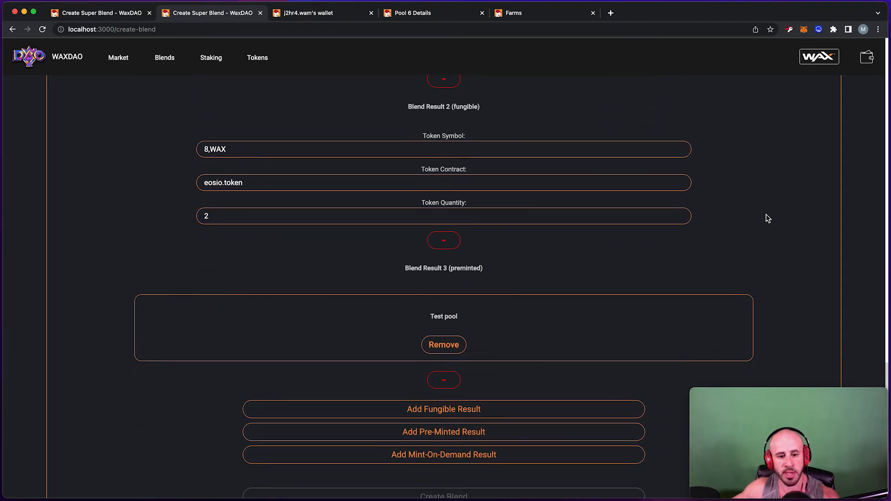
{"action": "scroll", "coordinate": [767, 219], "scroll_direction": "down", "scroll_amount": 1}
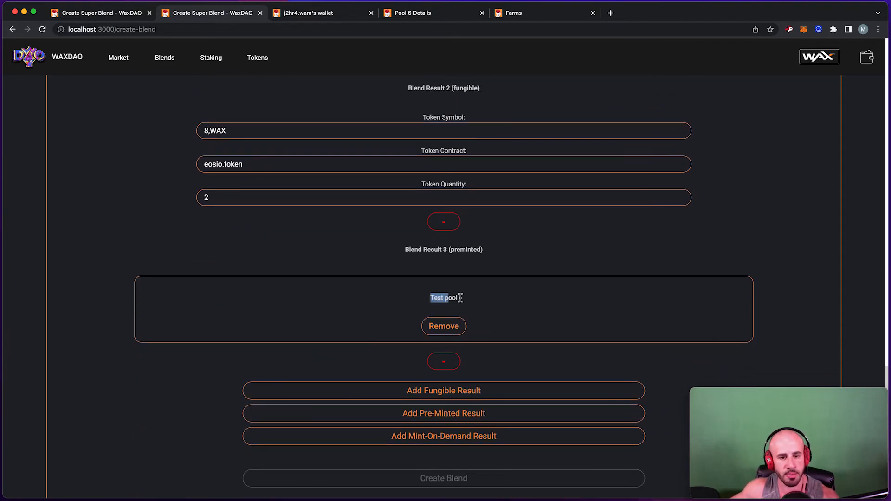
{"action": "left_click_drag", "start_coordinate": [461, 298], "coordinate": [497, 304]}
{"action": "scroll", "coordinate": [443, 283], "scroll_direction": "down", "scroll_amount": 1}
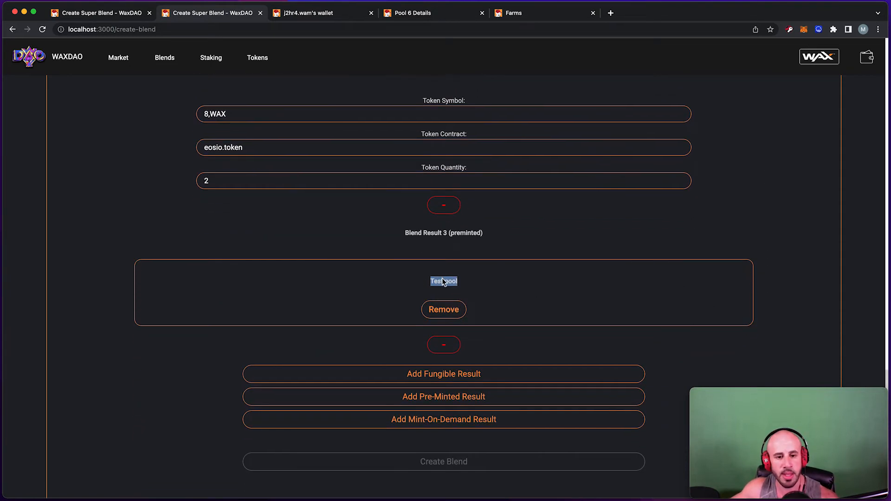
{"action": "scroll", "coordinate": [446, 279], "scroll_direction": "down", "scroll_amount": 1}
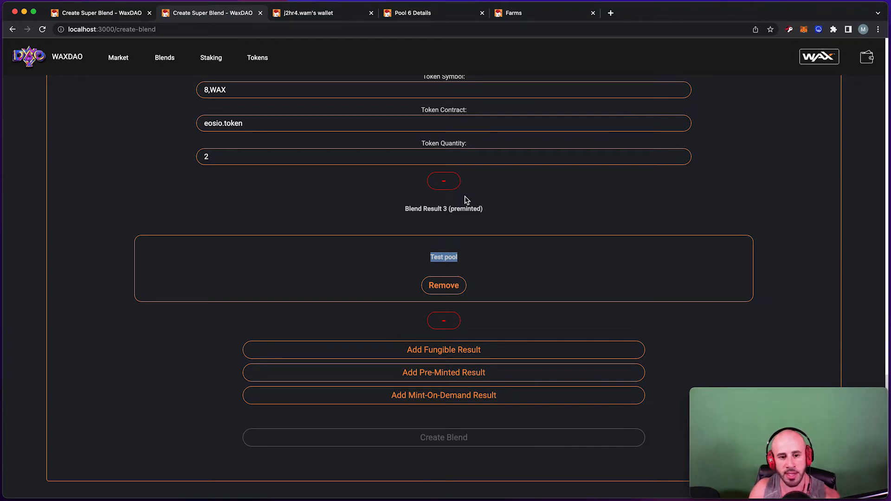
{"action": "scroll", "coordinate": [463, 179], "scroll_direction": "up", "scroll_amount": 1}
{"action": "scroll", "coordinate": [461, 177], "scroll_direction": "up", "scroll_amount": 18}
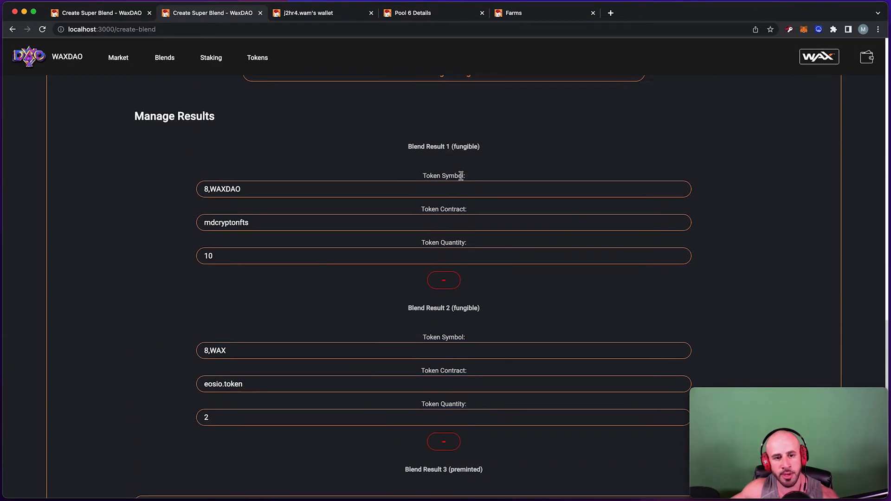
{"action": "scroll", "coordinate": [461, 179], "scroll_direction": "down", "scroll_amount": 10}
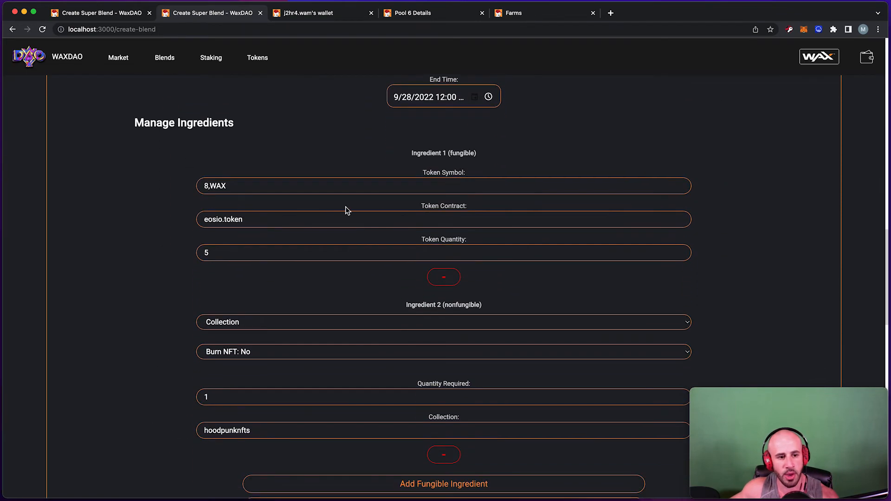
{"action": "left_click_drag", "start_coordinate": [249, 191], "coordinate": [189, 192]}
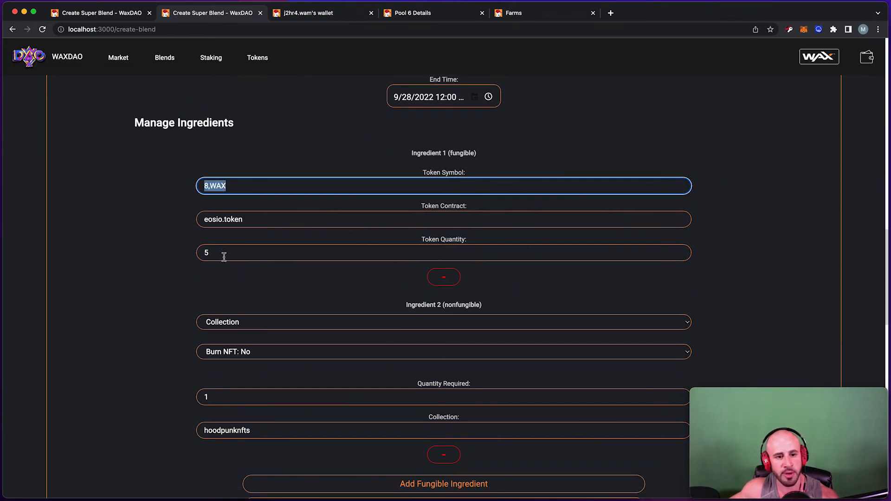
{"action": "left_click_drag", "start_coordinate": [223, 254], "coordinate": [206, 254]}
{"action": "scroll", "coordinate": [195, 172], "scroll_direction": "down", "scroll_amount": 15}
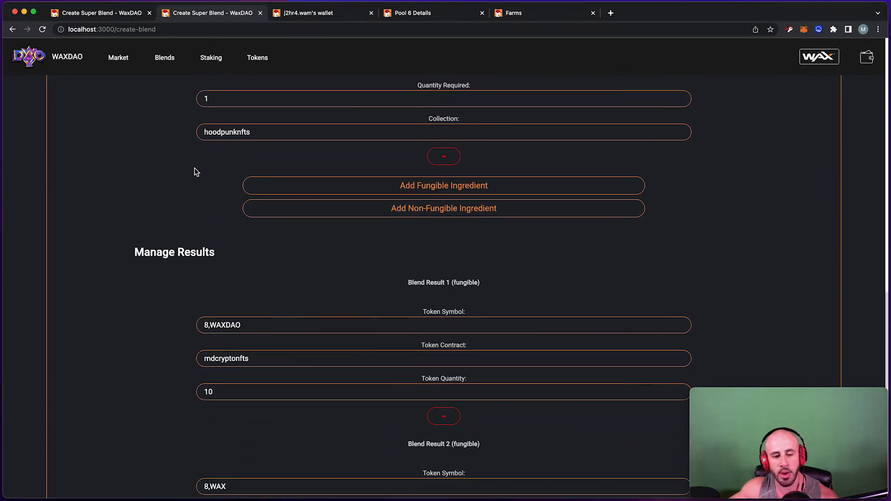
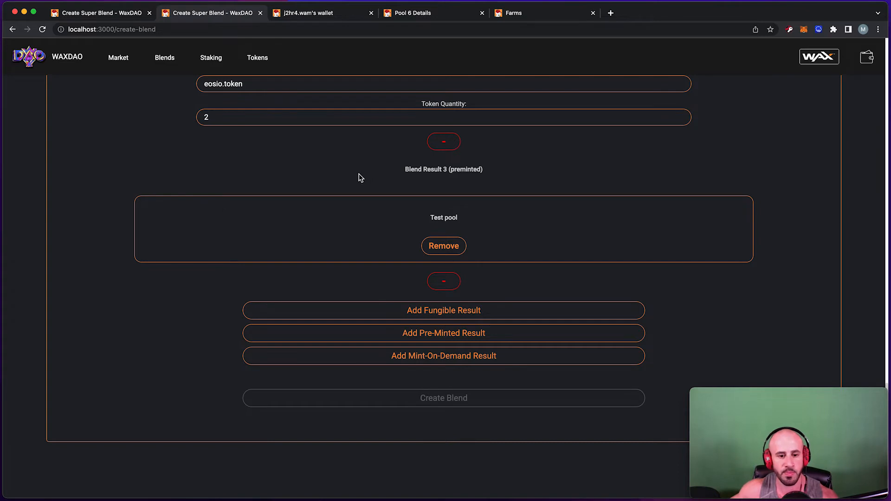
Add a mint-on-demand result with quantity 3, hoodpunknfts, stickers and pasted template 239748.
{"action": "scroll", "coordinate": [362, 178], "scroll_direction": "down", "scroll_amount": 3}
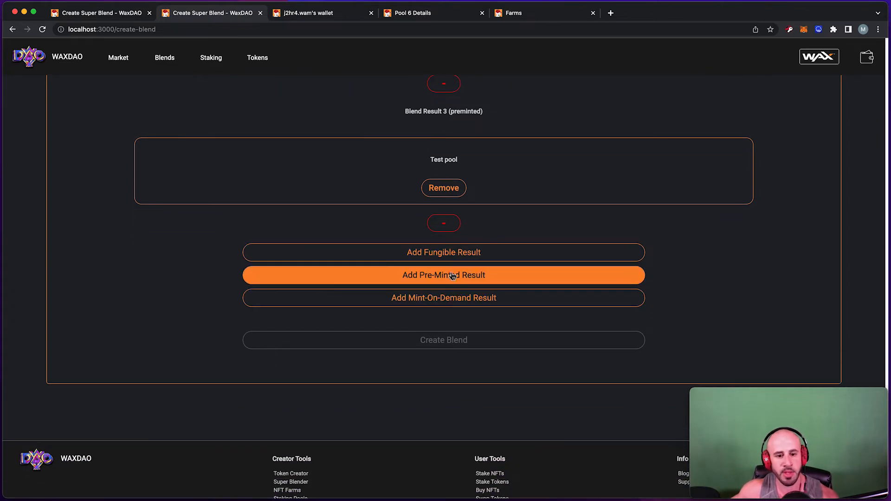
{"action": "left_click", "coordinate": [451, 303]}
{"action": "scroll", "coordinate": [440, 265], "scroll_direction": "down", "scroll_amount": 4}
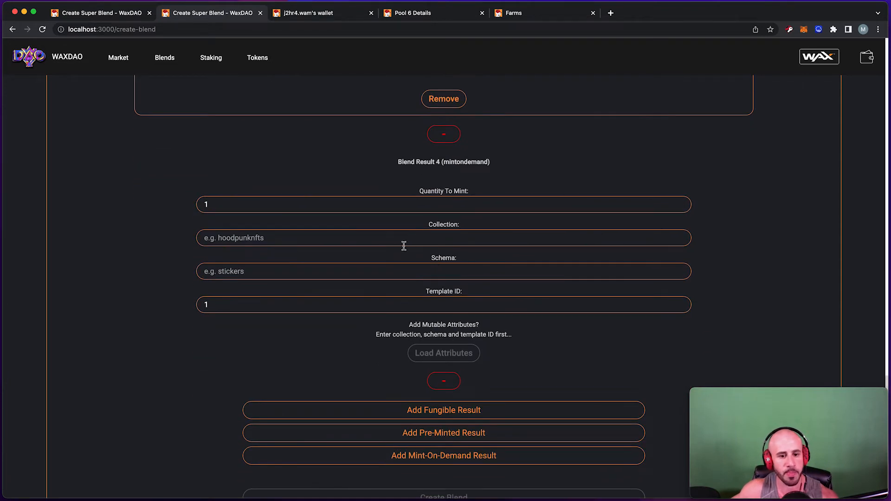
{"action": "double_click", "coordinate": [295, 211]}
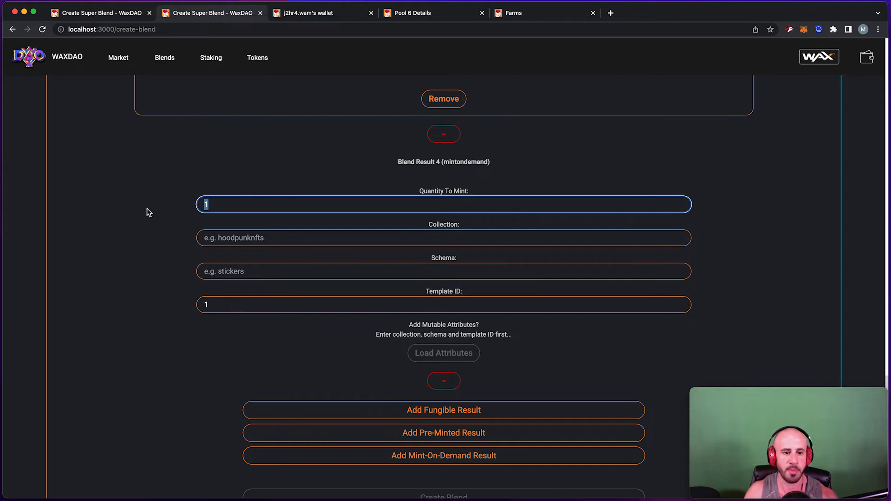
{"action": "type", "text": "3"}
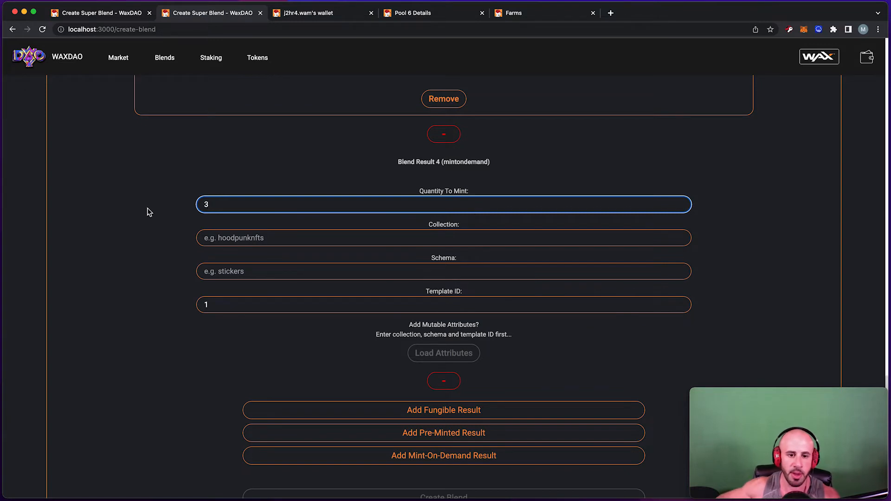
{"action": "left_click", "coordinate": [229, 239]}
{"action": "type", "text": "ho"}
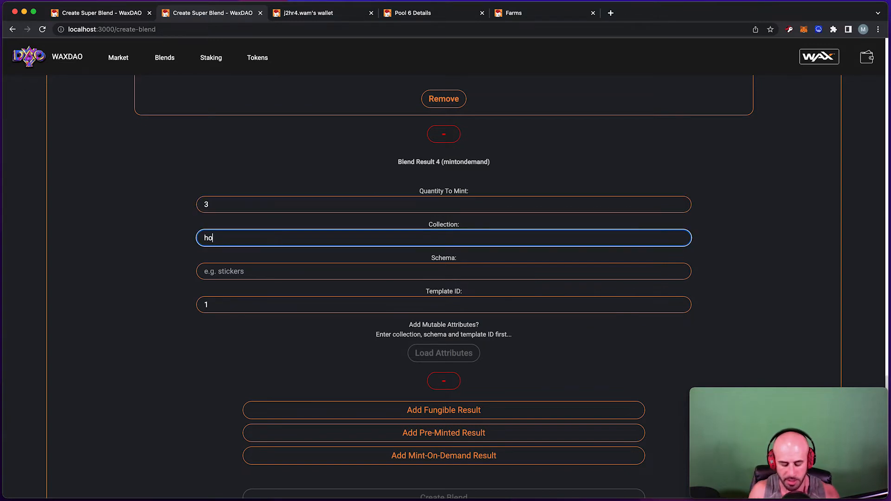
{"action": "type", "text": "odpu"}
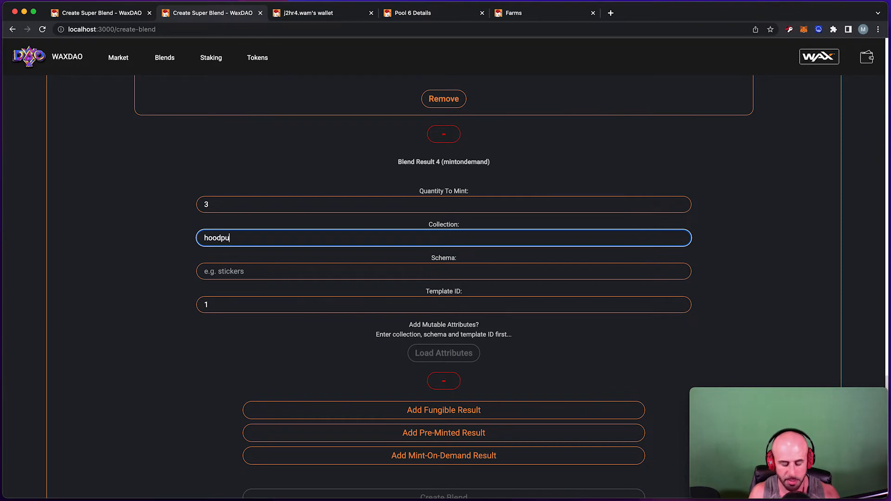
{"action": "type", "text": "nknfts"}
{"action": "key", "text": "Tab"}
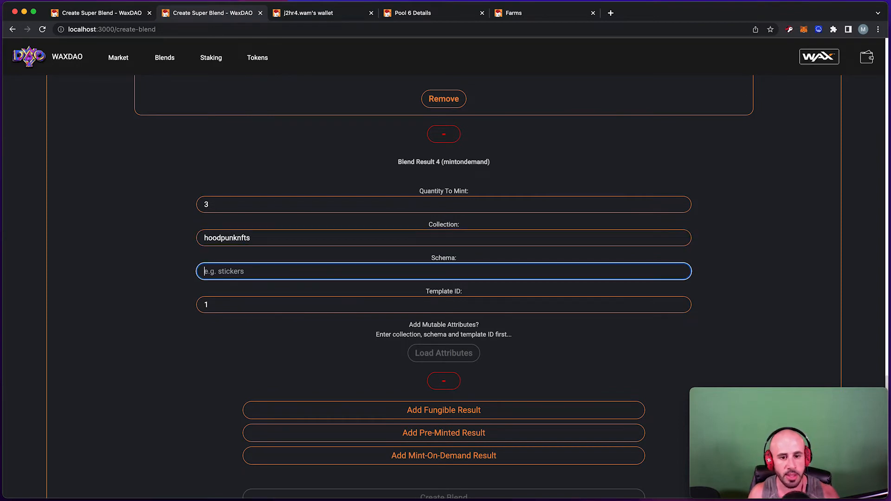
{"action": "type", "text": "stickers"}
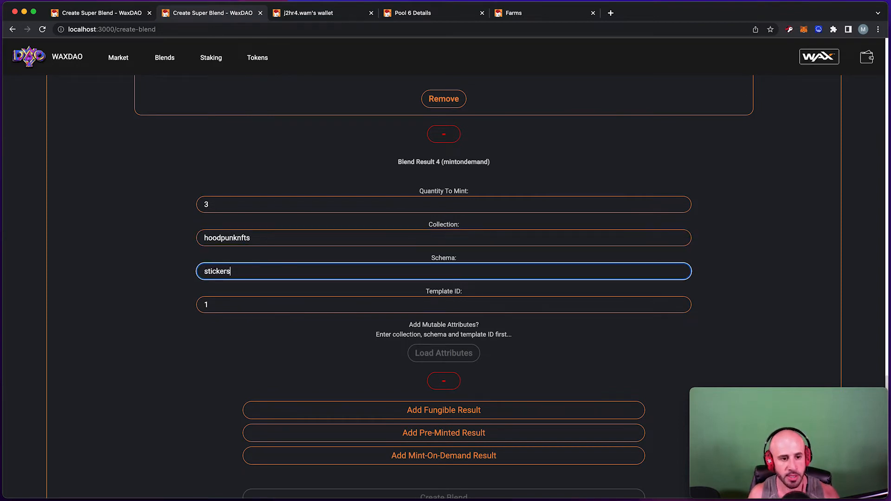
{"action": "left_click", "coordinate": [234, 300]}
{"action": "type", "text": "239748"}
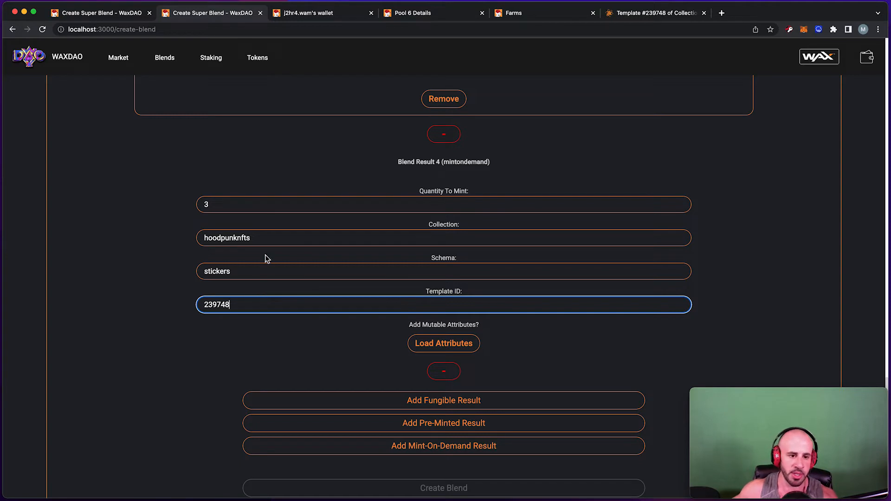
Recheck the collection, schema and template ID entries, highlighting hoodpunknfts and stickers.
{"action": "left_click", "coordinate": [264, 240]}
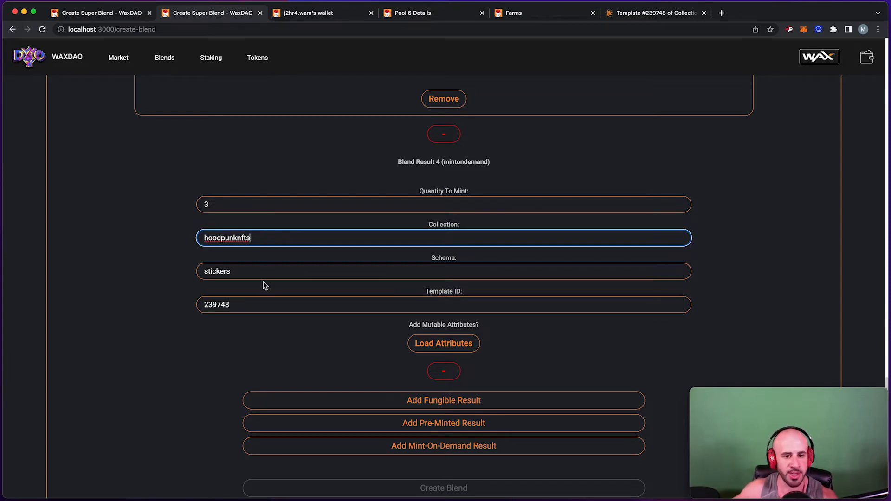
{"action": "left_click", "coordinate": [257, 309]}
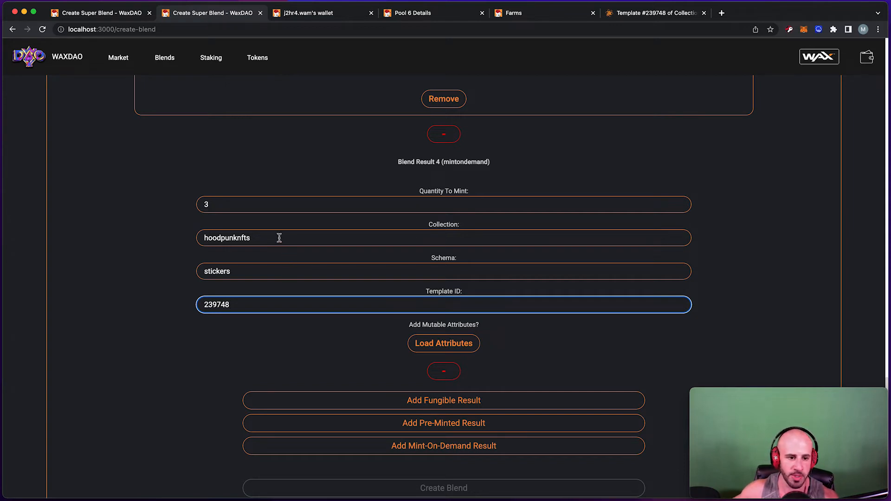
{"action": "left_click", "coordinate": [259, 277]}
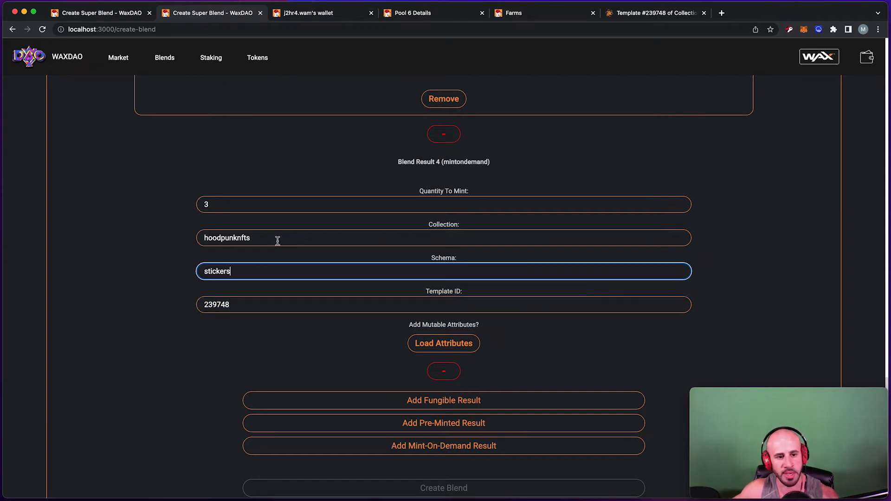
{"action": "left_click", "coordinate": [277, 240]}
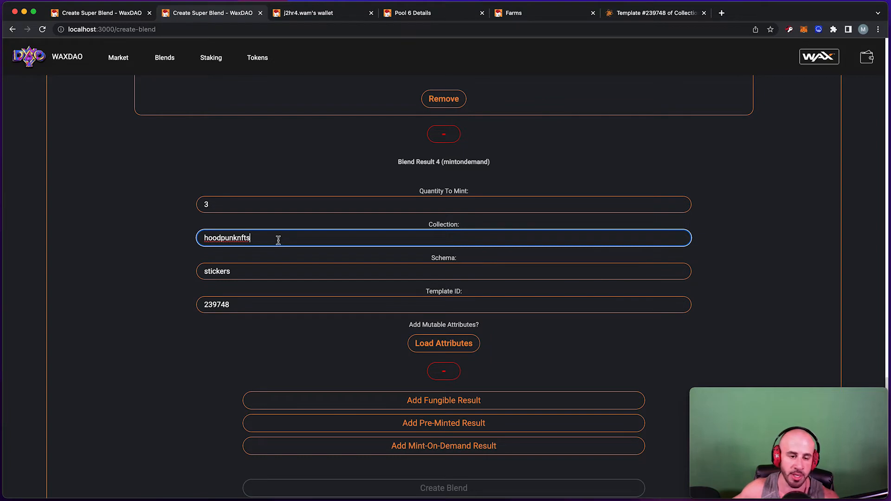
{"action": "scroll", "coordinate": [297, 274], "scroll_direction": "down", "scroll_amount": 2}
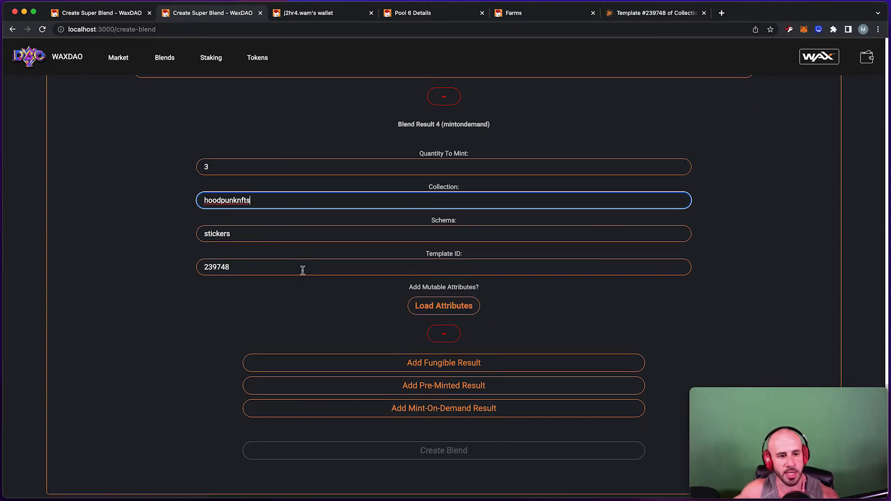
{"action": "scroll", "coordinate": [402, 257], "scroll_direction": "down", "scroll_amount": 1}
{"action": "left_click", "coordinate": [309, 244]}
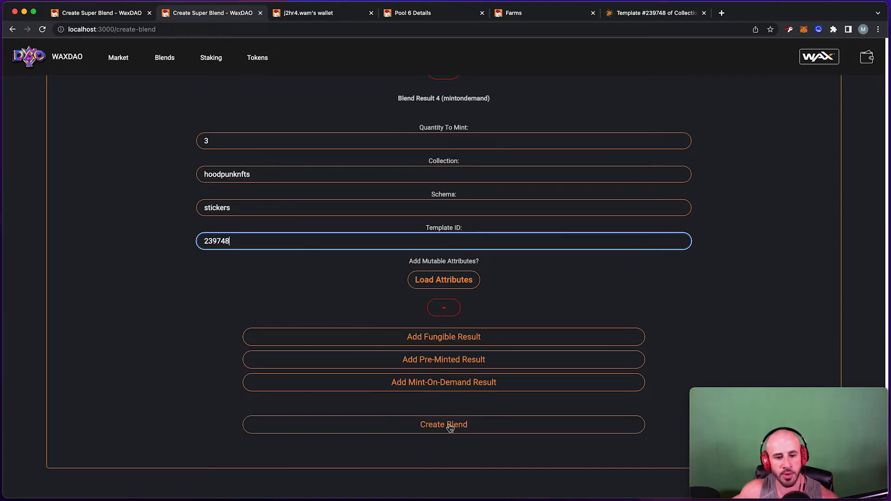
{"action": "scroll", "coordinate": [308, 201], "scroll_direction": "up", "scroll_amount": 5}
{"action": "scroll", "coordinate": [310, 205], "scroll_direction": "down", "scroll_amount": 2}
{"action": "scroll", "coordinate": [311, 202], "scroll_direction": "down", "scroll_amount": 3}
{"action": "left_click_drag", "start_coordinate": [405, 282], "coordinate": [492, 285]}
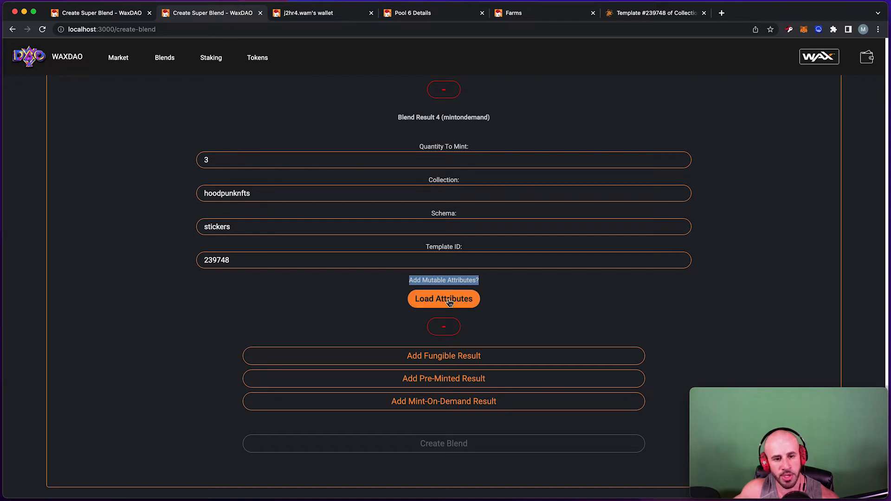
{"action": "left_click_drag", "start_coordinate": [279, 195], "coordinate": [185, 199]}
{"action": "left_click_drag", "start_coordinate": [239, 227], "coordinate": [194, 235]}
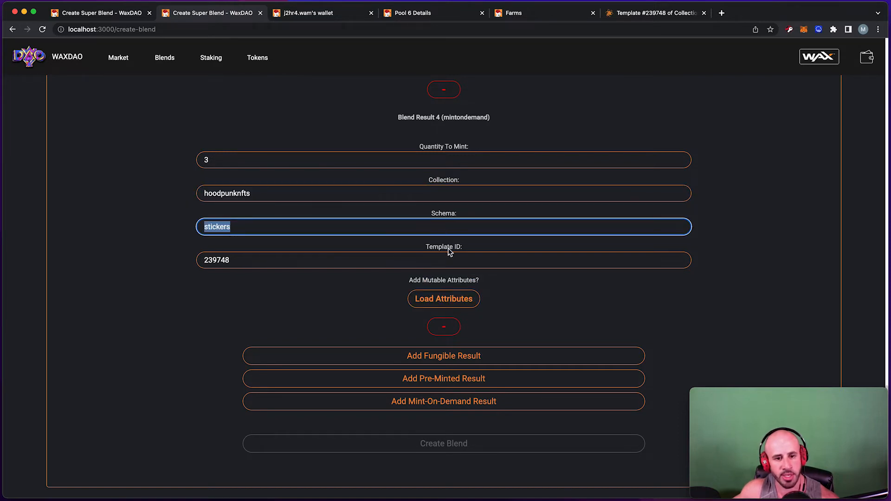
Load the template's mutable attributes and toggle the name, img and Description inputs.
{"action": "left_click", "coordinate": [446, 306]}
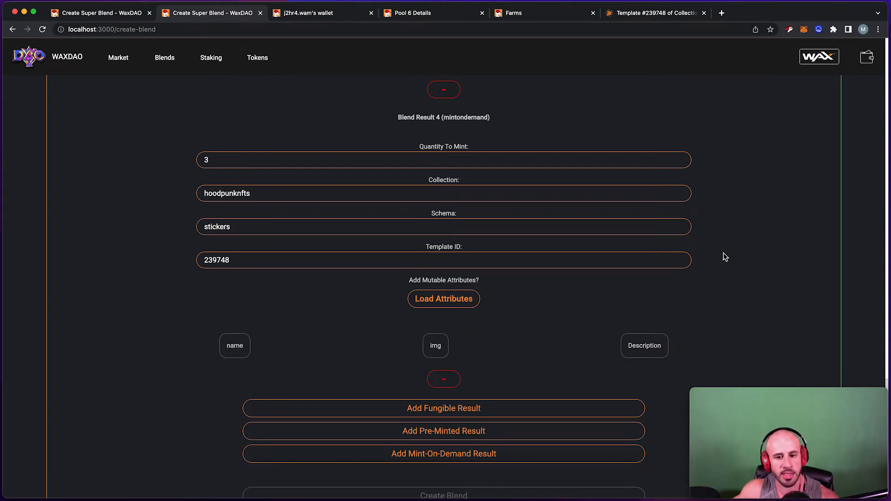
{"action": "scroll", "coordinate": [654, 346], "scroll_direction": "down", "scroll_amount": 1}
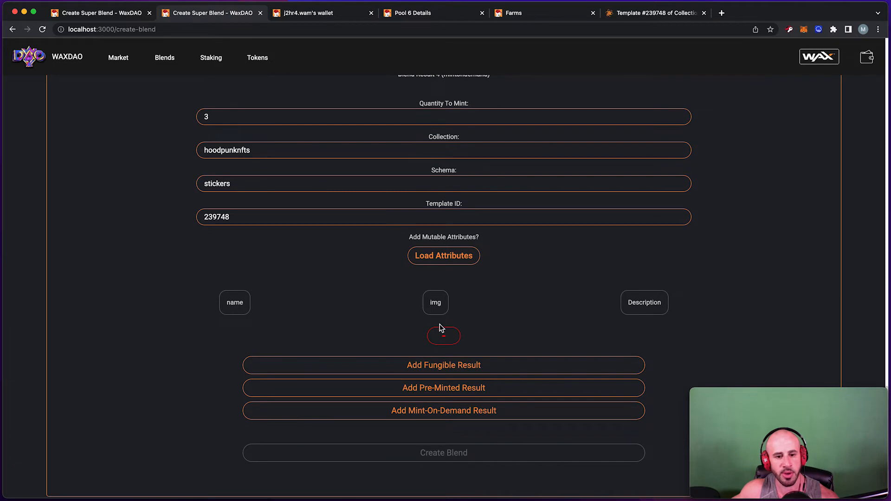
{"action": "left_click", "coordinate": [235, 312]}
{"action": "left_click", "coordinate": [237, 313]}
{"action": "left_click", "coordinate": [440, 305]}
{"action": "left_click", "coordinate": [440, 304]}
{"action": "left_click", "coordinate": [626, 306]}
{"action": "left_click", "coordinate": [625, 306]}
{"action": "left_click", "coordinate": [625, 306]}
{"action": "left_click", "coordinate": [442, 348]}
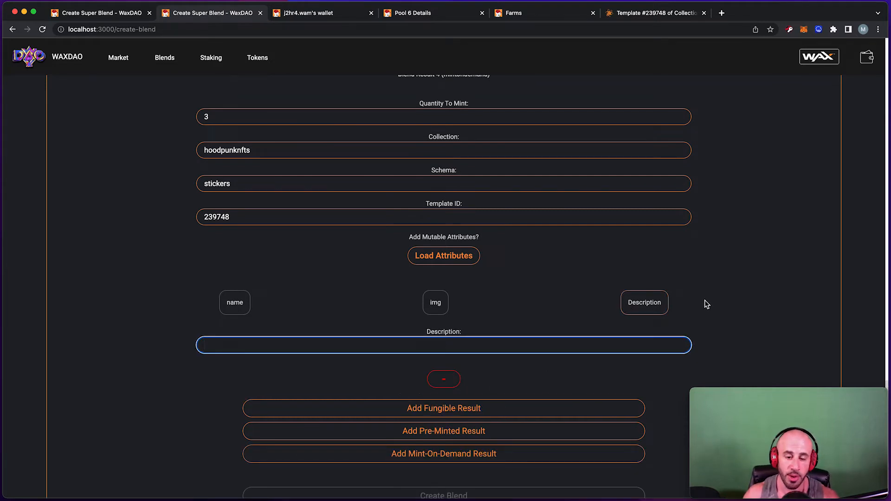
{"action": "left_click", "coordinate": [644, 303]}
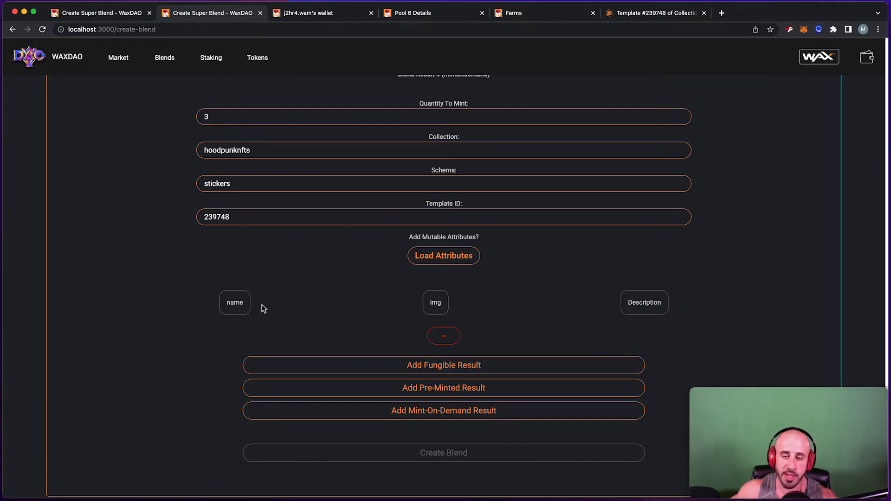
Add the name attribute input and enter 'Special blend name'.
{"action": "left_click", "coordinate": [238, 311]}
{"action": "left_click", "coordinate": [439, 351]}
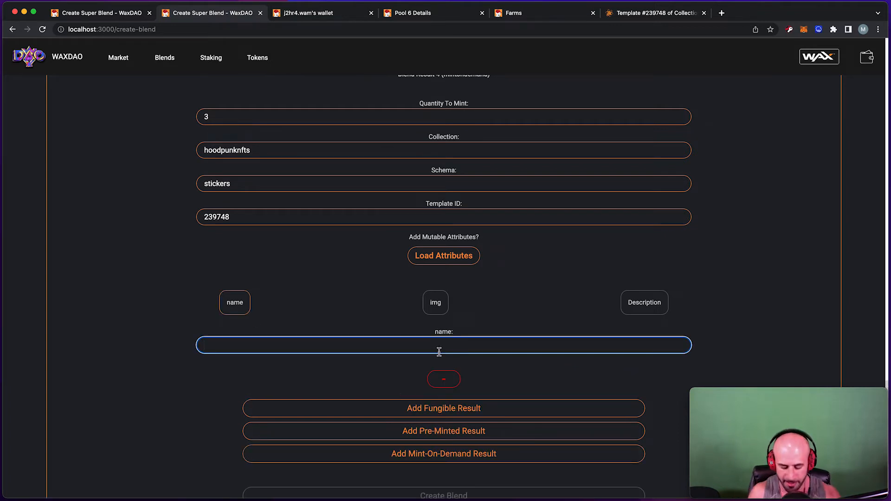
{"action": "type", "text": "Special "}
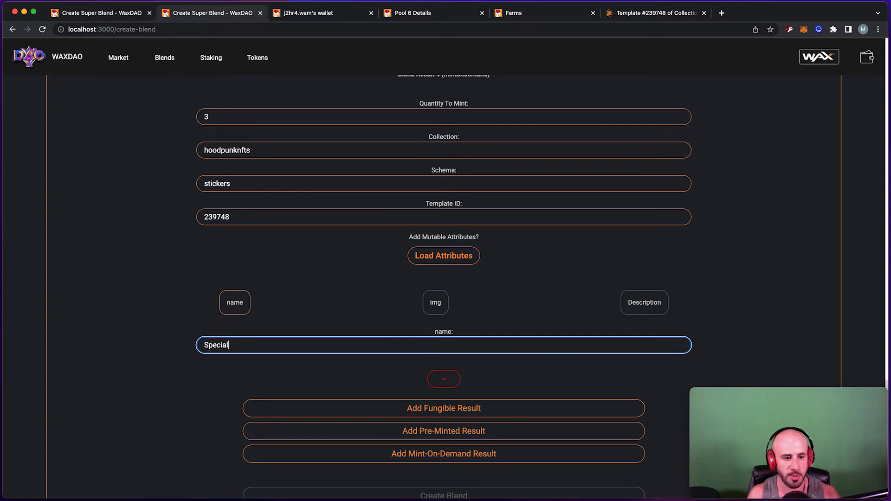
{"action": "type", "text": "blend name"}
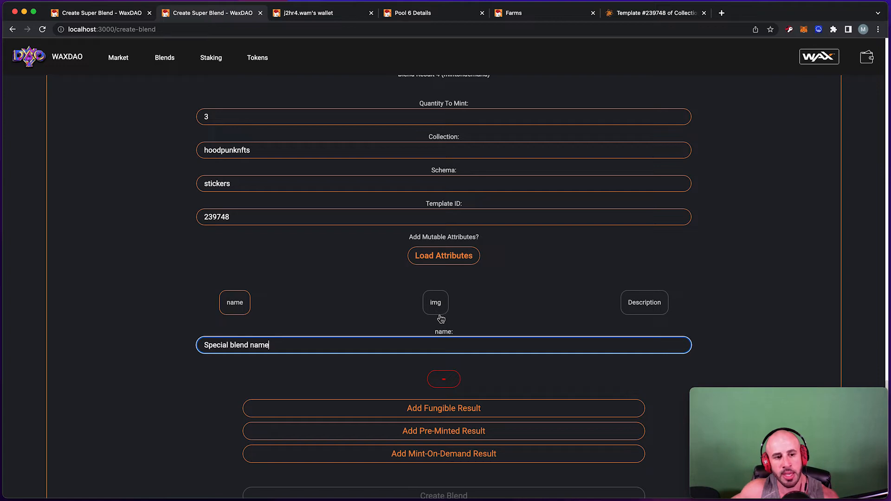
Review template 239748's immutable data on its AtomicHub page.
{"action": "left_click", "coordinate": [627, 13]}
{"action": "scroll", "coordinate": [518, 144], "scroll_direction": "down", "scroll_amount": 7}
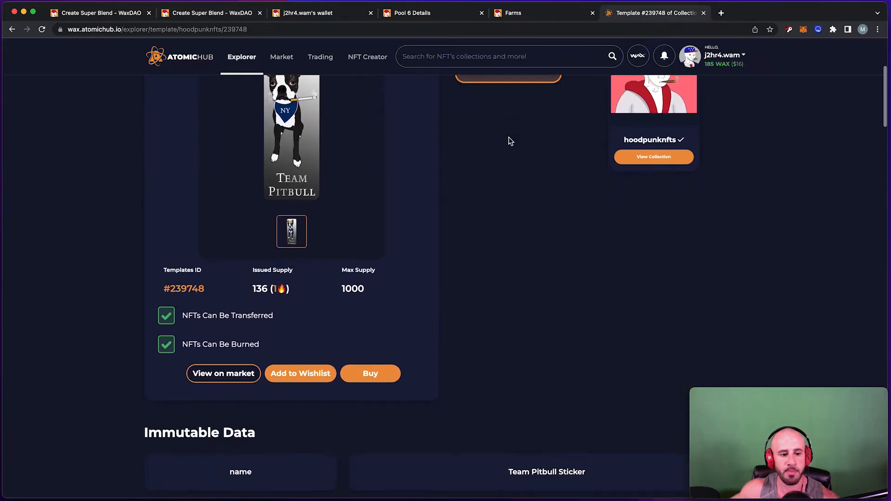
{"action": "left_click_drag", "start_coordinate": [117, 201], "coordinate": [265, 201]}
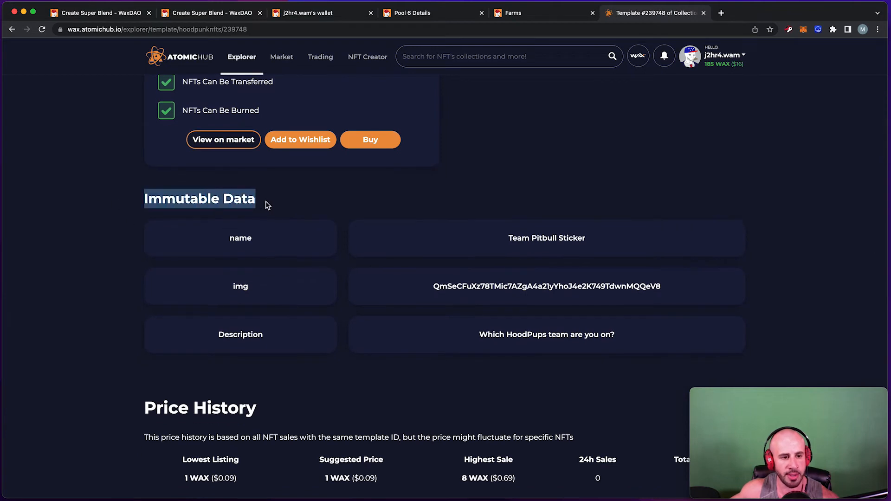
{"action": "scroll", "coordinate": [372, 182], "scroll_direction": "down", "scroll_amount": 2}
{"action": "left_click", "coordinate": [234, 178]}
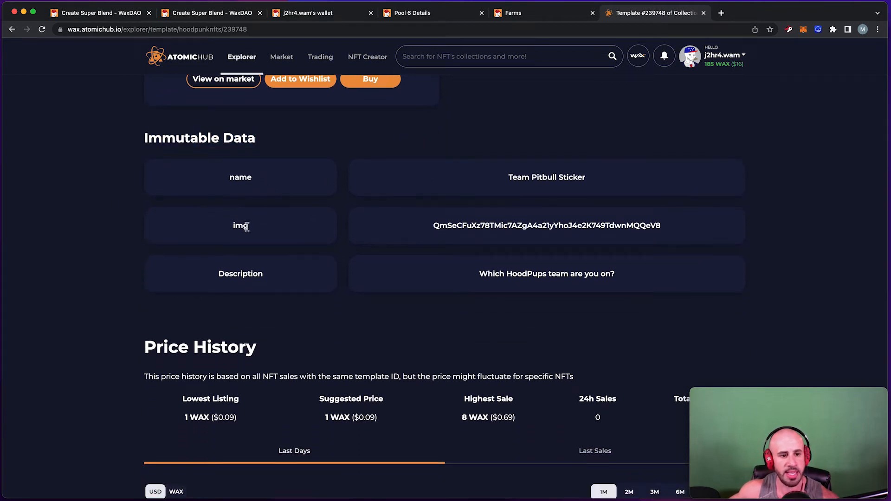
{"action": "scroll", "coordinate": [400, 143], "scroll_direction": "up", "scroll_amount": 1}
{"action": "left_click_drag", "start_coordinate": [135, 151], "coordinate": [215, 152]}
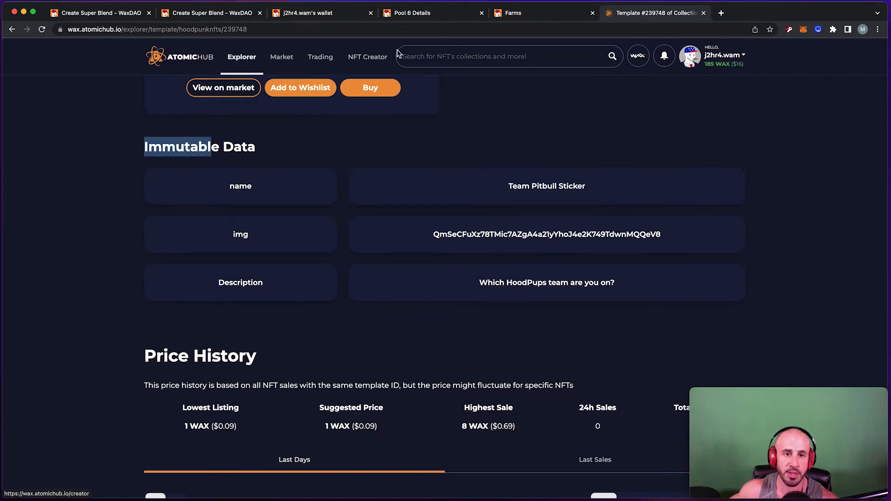
Pass through the Farms and Pool 6 pages back to the second blend form.
{"action": "left_click", "coordinate": [529, 14]}
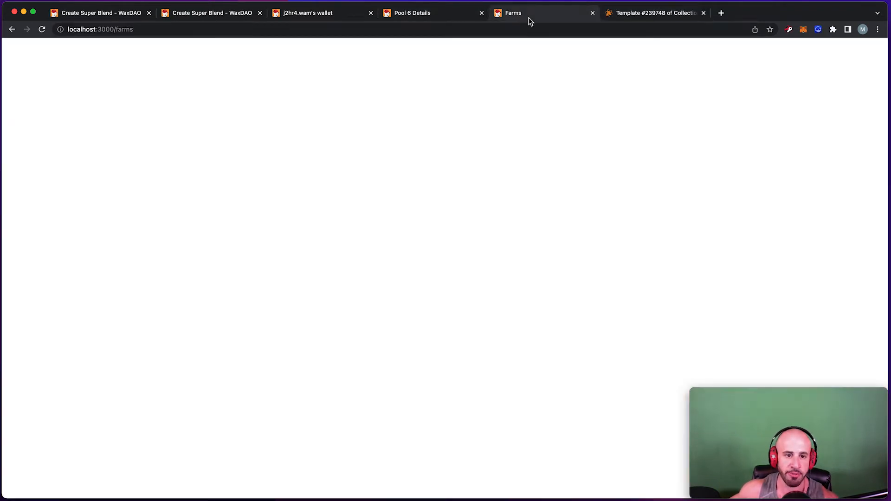
{"action": "left_click", "coordinate": [441, 15]}
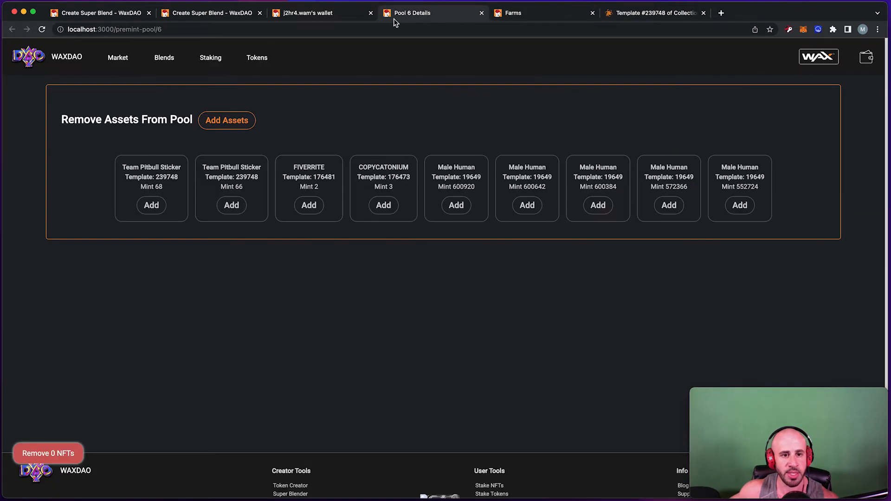
{"action": "left_click", "coordinate": [227, 14]}
{"action": "scroll", "coordinate": [422, 170], "scroll_direction": "down", "scroll_amount": 5}
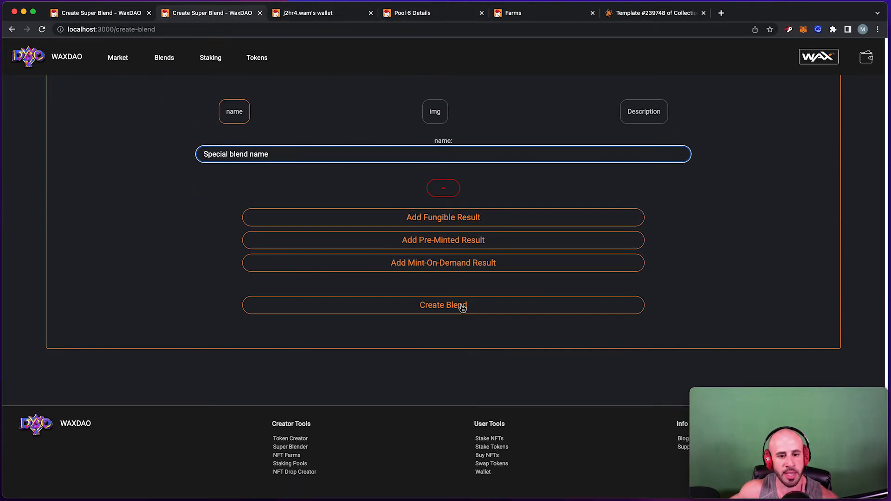
Try creating the blend and dismiss the name-length error.
{"action": "scroll", "coordinate": [348, 186], "scroll_direction": "up", "scroll_amount": 2}
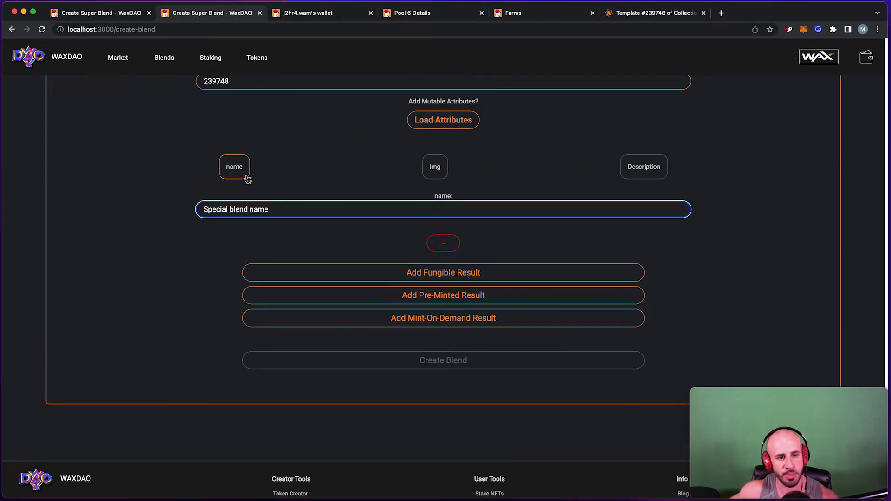
{"action": "left_click", "coordinate": [449, 367]}
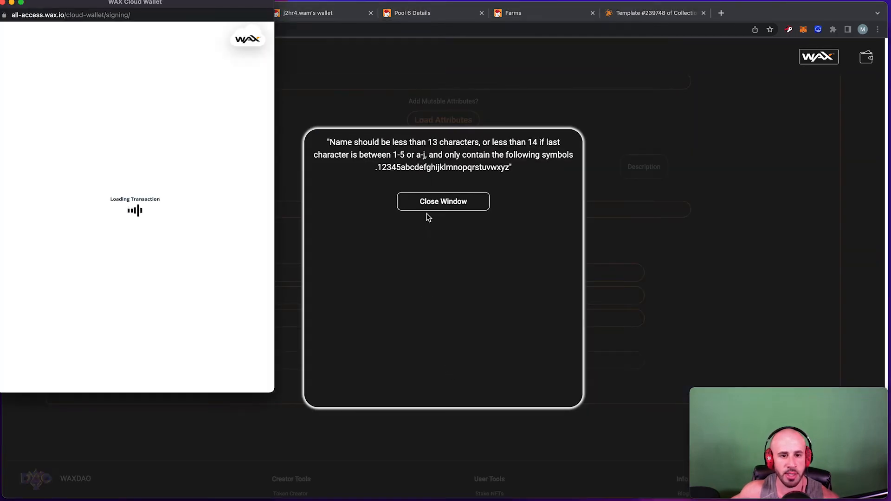
{"action": "left_click", "coordinate": [427, 204]}
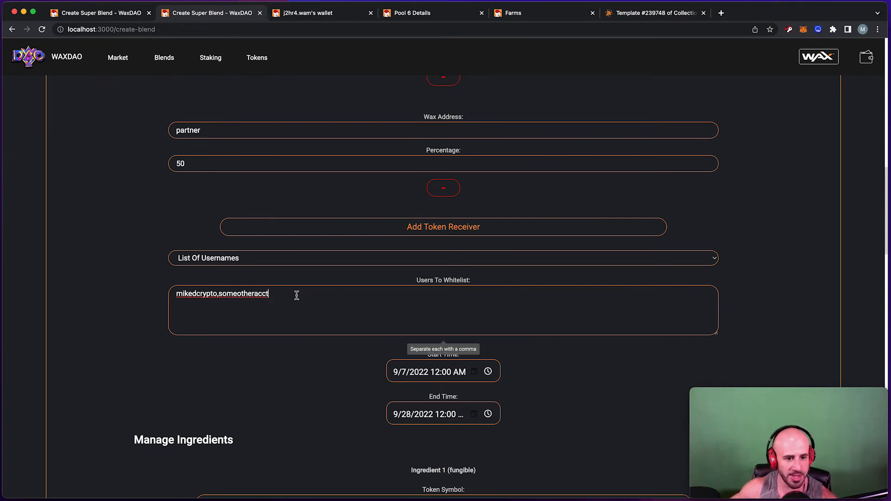
Delete the usernames from the Users To Whitelist field.
{"action": "triple_click", "coordinate": [264, 299]}
{"action": "double_click", "coordinate": [262, 296]}
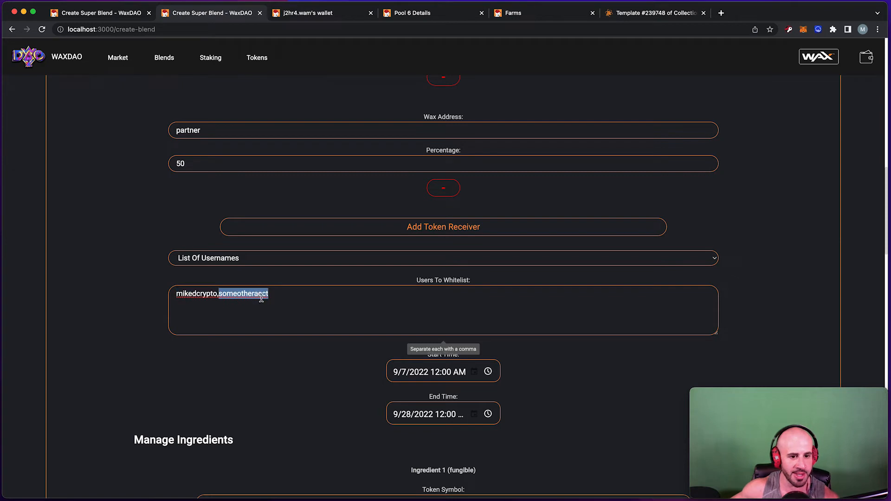
{"action": "left_click", "coordinate": [286, 293]}
{"action": "left_click_drag", "start_coordinate": [282, 297], "coordinate": [153, 295]}
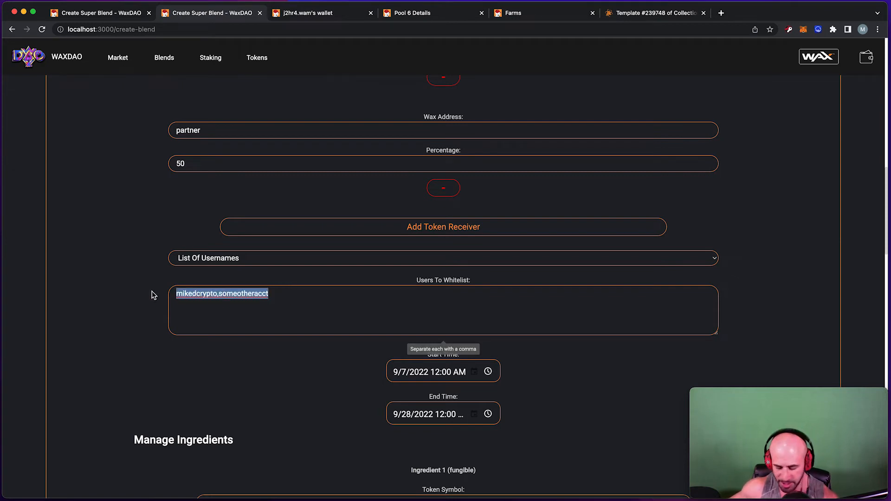
{"action": "key", "text": "BackSpace"}
Change the blend's whitelist type to Public Drop.
{"action": "left_click", "coordinate": [273, 264]}
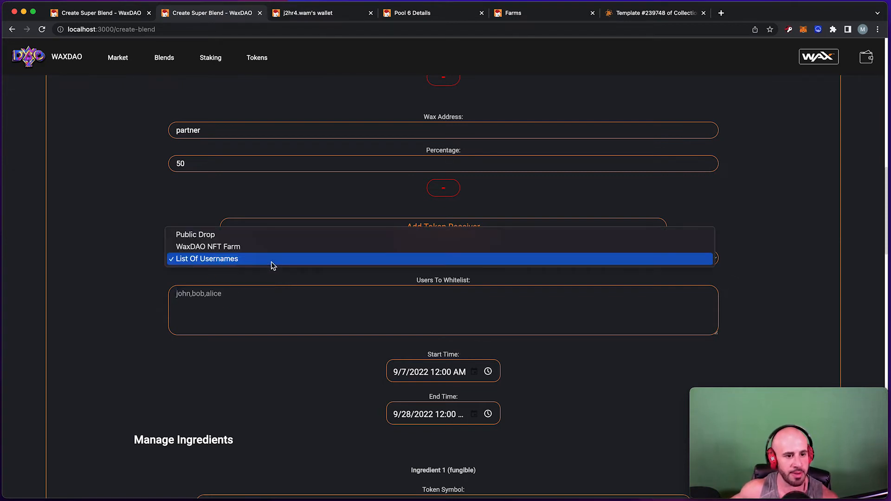
{"action": "left_click", "coordinate": [216, 236]}
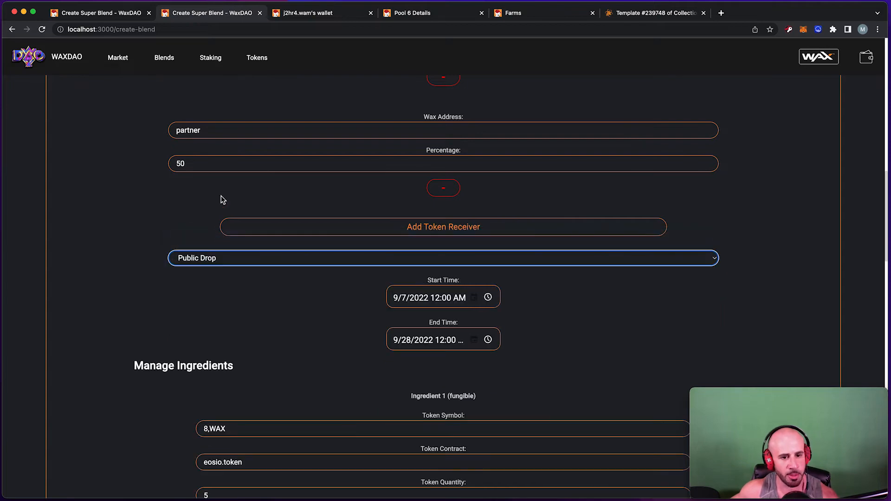
{"action": "scroll", "coordinate": [212, 268], "scroll_direction": "down", "scroll_amount": 1}
{"action": "scroll", "coordinate": [210, 267], "scroll_direction": "down", "scroll_amount": 20}
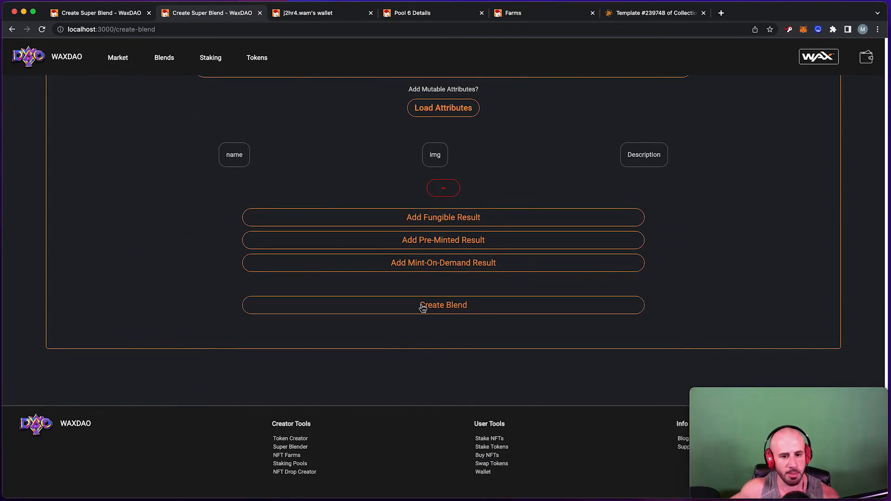
{"action": "left_click", "coordinate": [421, 307]}
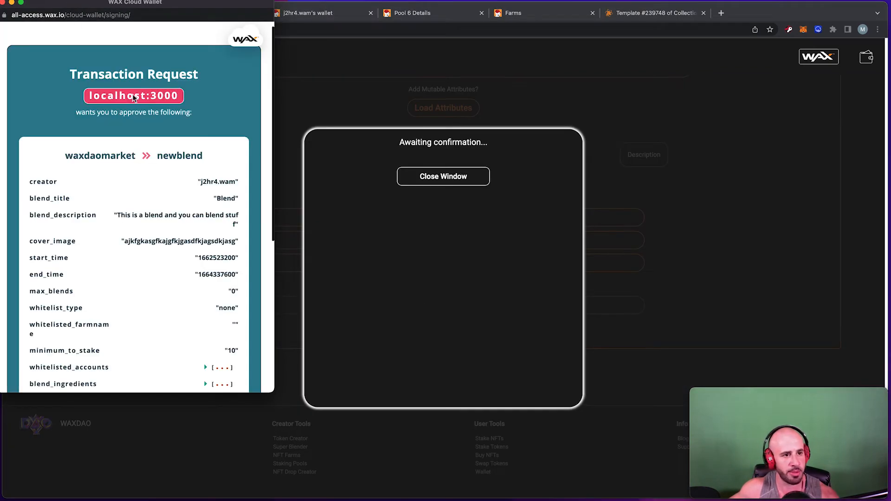
{"action": "scroll", "coordinate": [160, 82], "scroll_direction": "down", "scroll_amount": 10}
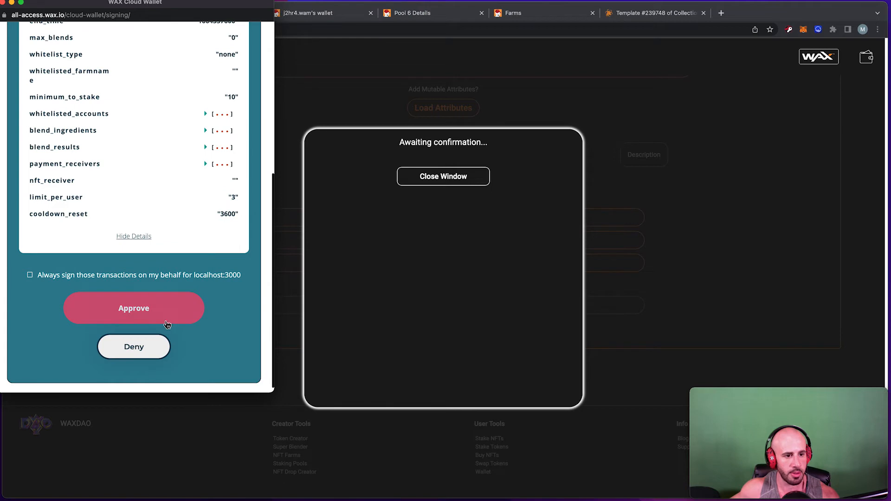
{"action": "left_click", "coordinate": [166, 321]}
{"action": "mouse_move", "coordinate": [444, 142]}
{"action": "left_mouse_down"}
{"action": "mouse_move", "coordinate": [465, 146]}
{"action": "mouse_move", "coordinate": [431, 143]}
{"action": "left_mouse_up"}
{"action": "left_click", "coordinate": [473, 172]}
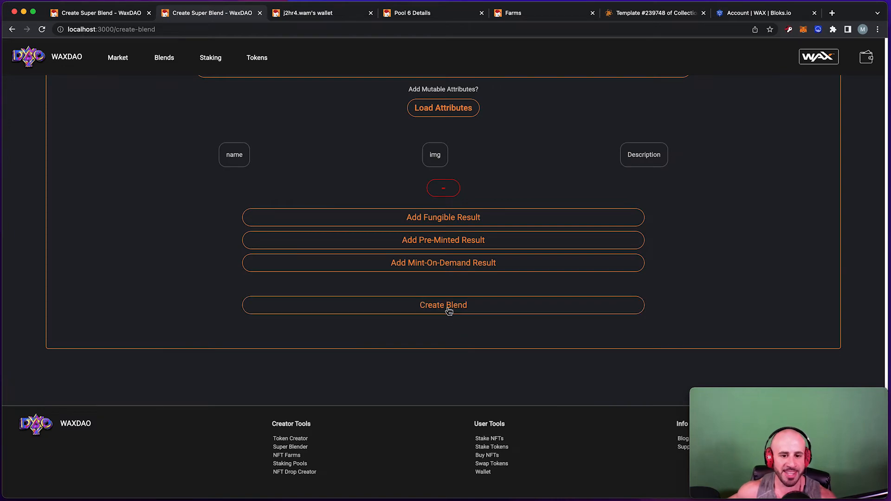
{"action": "left_click", "coordinate": [449, 311]}
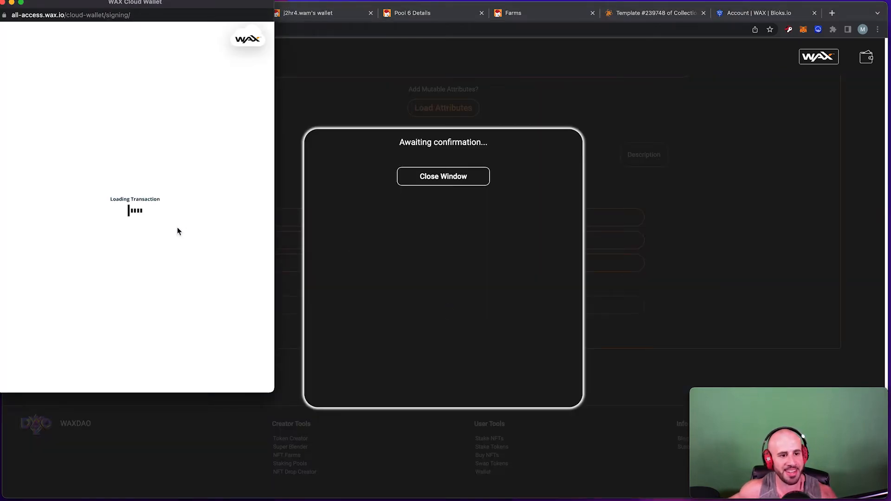
{"action": "scroll", "coordinate": [162, 213], "scroll_direction": "down", "scroll_amount": 10}
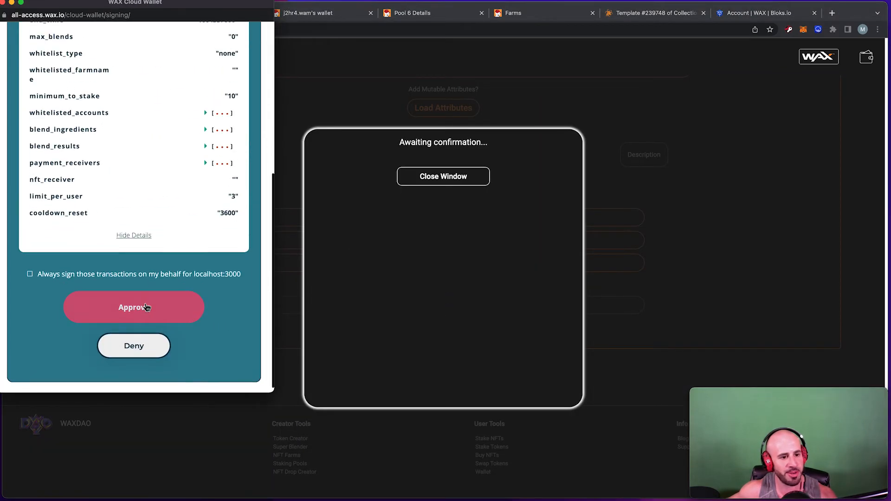
{"action": "left_click", "coordinate": [146, 307]}
{"action": "left_click_drag", "start_coordinate": [494, 156], "coordinate": [434, 142]}
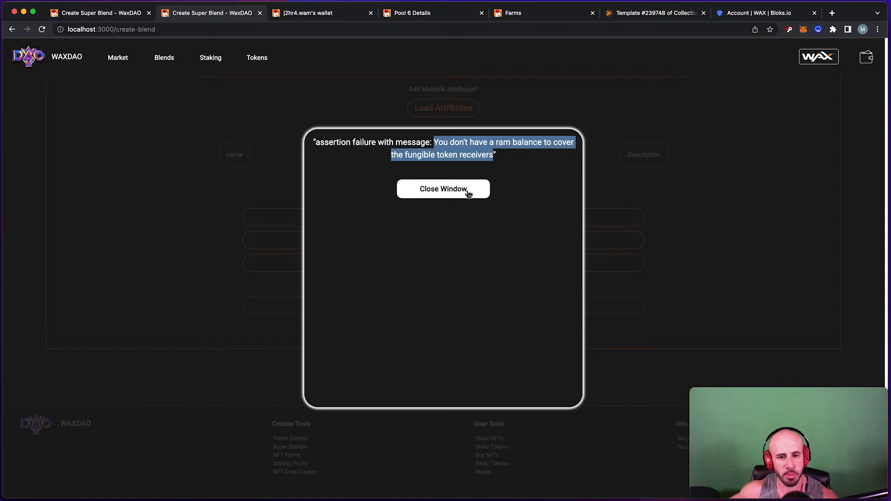
{"action": "left_click", "coordinate": [467, 194]}
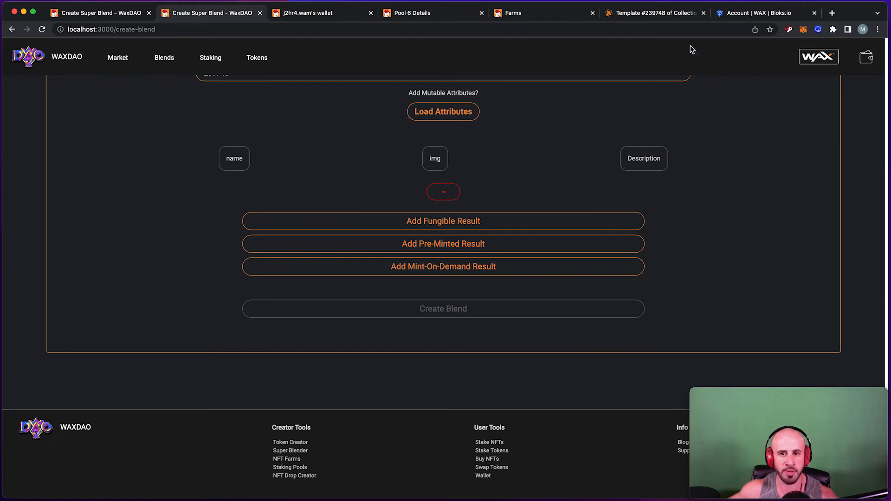
Open the wallet's Blend RAM page from the RAM section.
{"action": "left_click", "coordinate": [321, 18]}
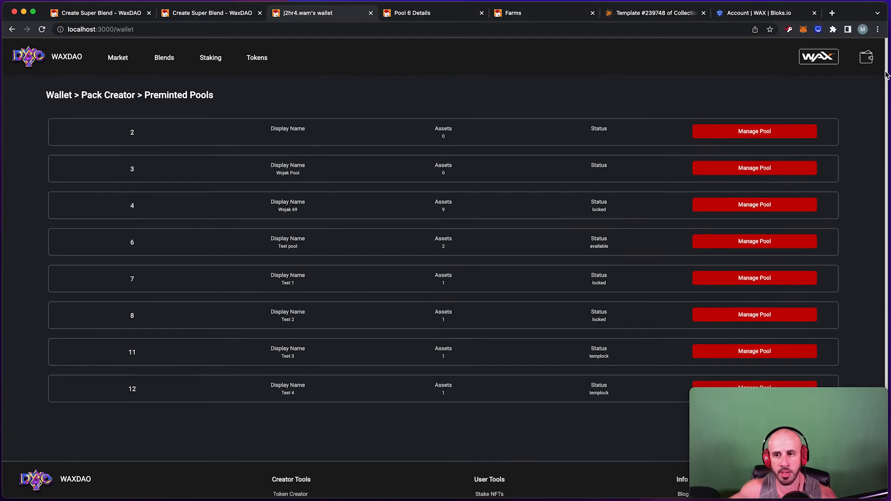
{"action": "left_click", "coordinate": [867, 59]}
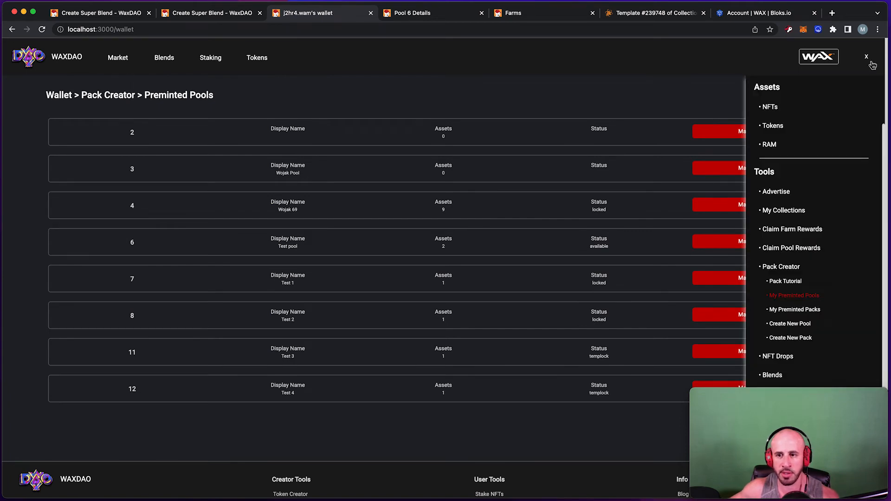
{"action": "left_click", "coordinate": [872, 64]}
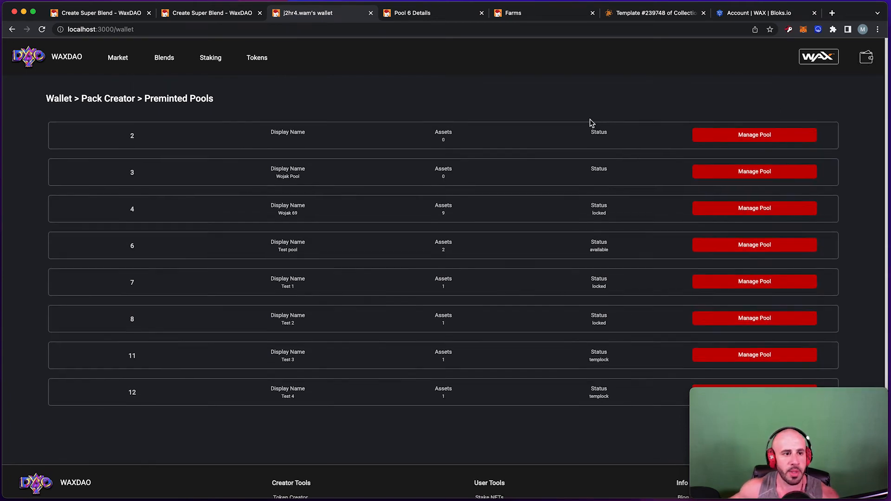
{"action": "left_click", "coordinate": [867, 58]}
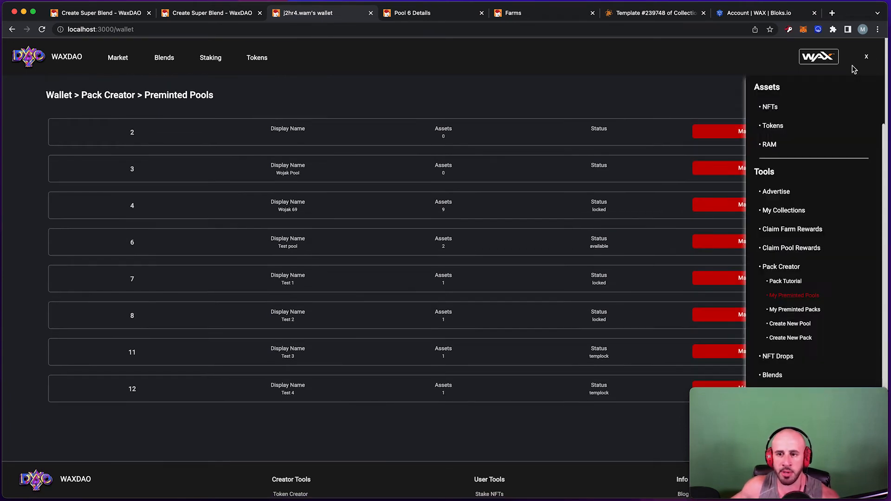
{"action": "left_click", "coordinate": [771, 146]}
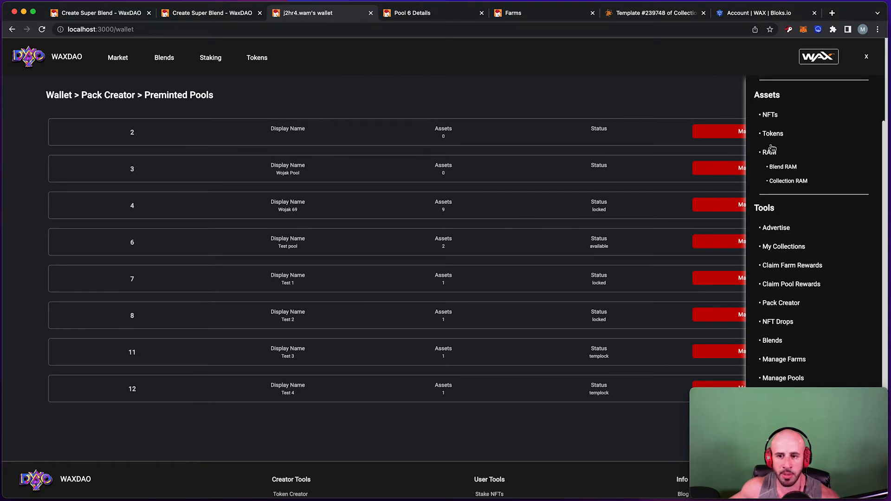
{"action": "left_click", "coordinate": [785, 169]}
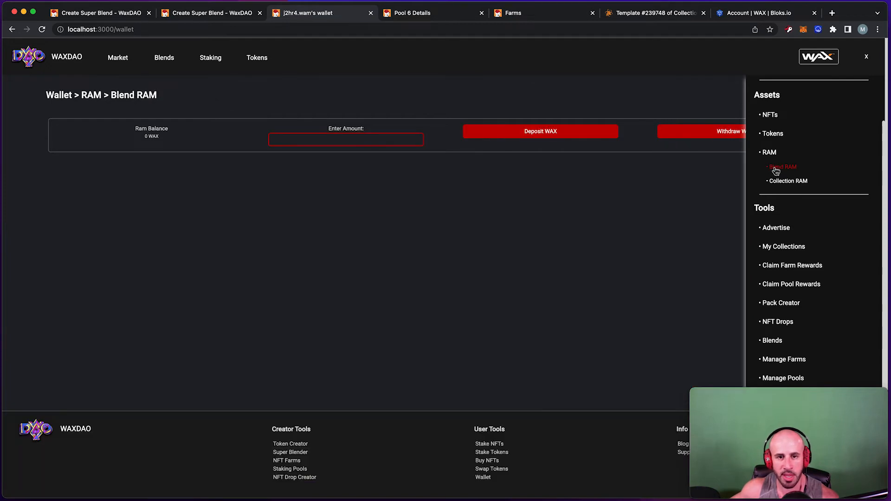
{"action": "left_click", "coordinate": [867, 57]}
Deposit 10 WAX into blend RAM and dismiss the success message.
{"action": "left_click", "coordinate": [351, 144]}
{"action": "triple_click", "coordinate": [155, 136]}
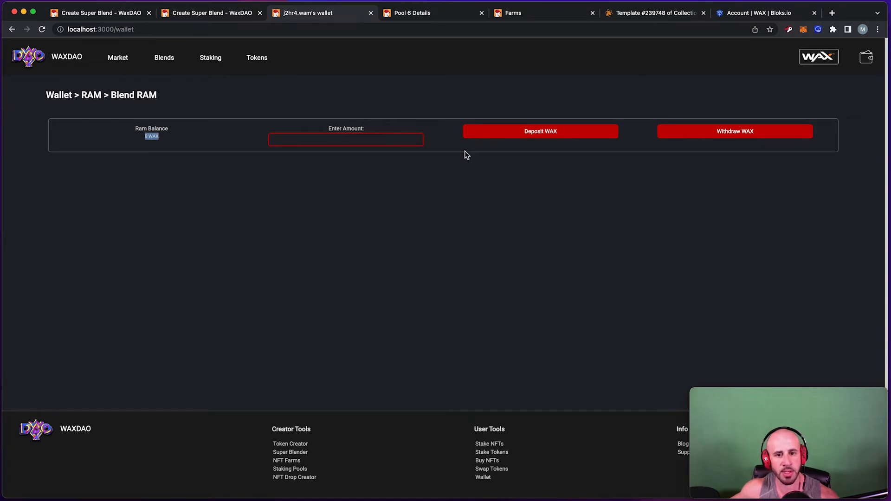
{"action": "left_click", "coordinate": [357, 143]}
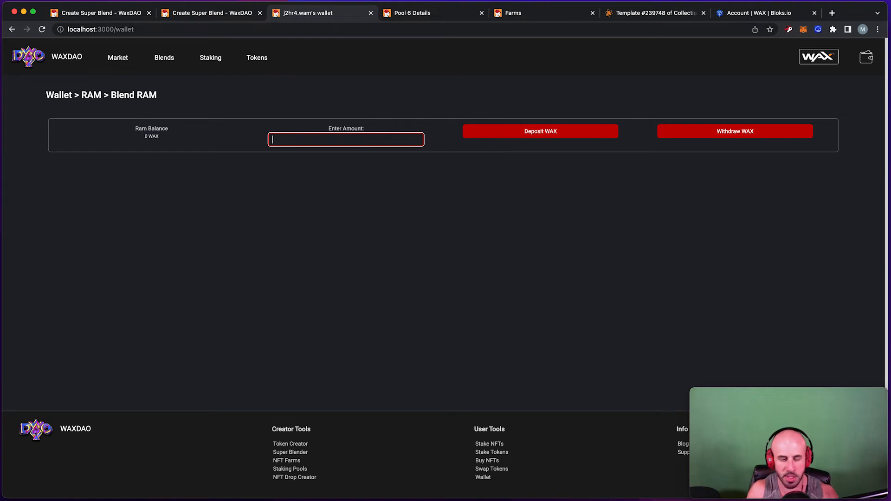
{"action": "type", "text": "10"}
{"action": "left_click", "coordinate": [516, 132]}
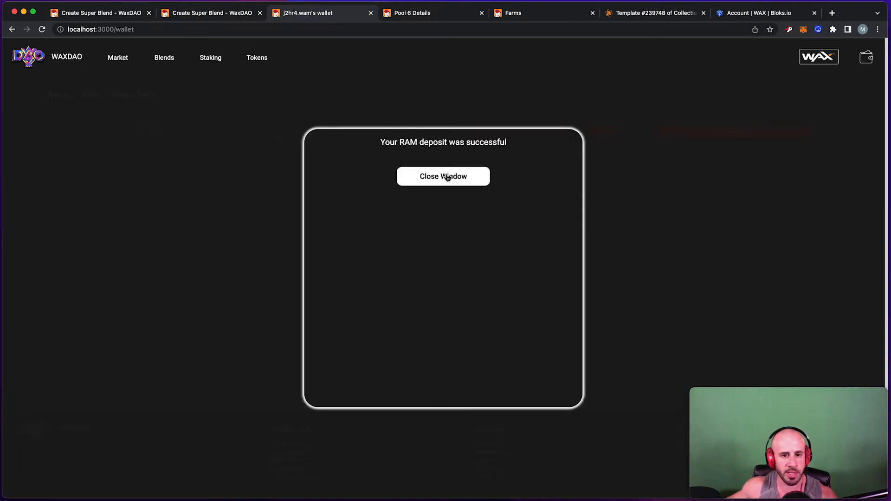
{"action": "left_click", "coordinate": [445, 177]}
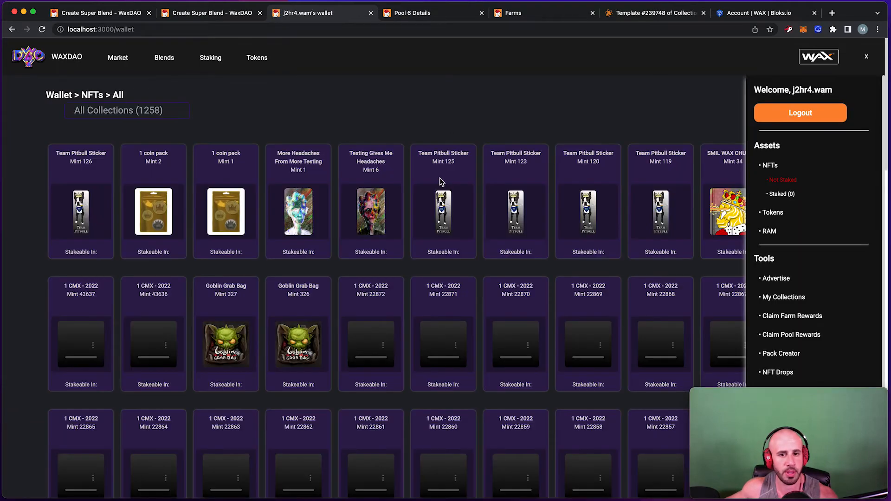
Reopen Blend RAM, highlight the 9.69926045 WAX balance, and return to the blend form.
{"action": "left_click", "coordinate": [770, 231]}
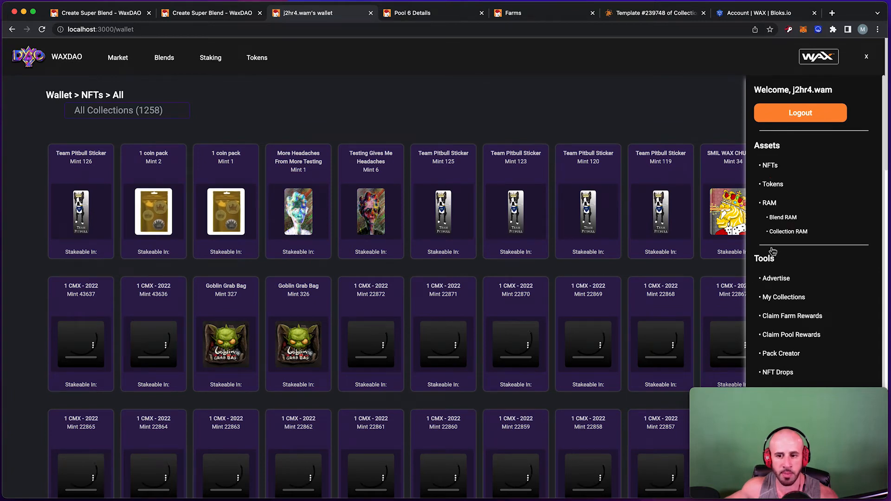
{"action": "left_click", "coordinate": [784, 297]}
{"action": "left_click", "coordinate": [770, 204]}
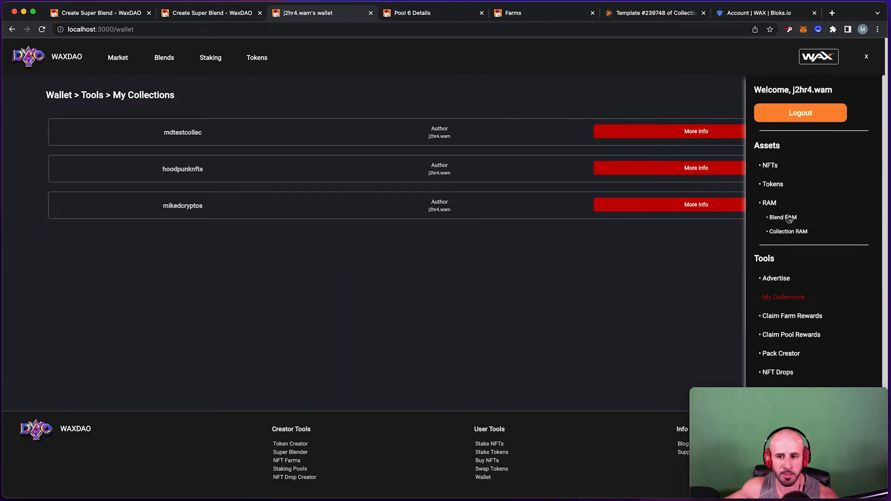
{"action": "left_click", "coordinate": [785, 218]}
{"action": "left_click_drag", "start_coordinate": [194, 146], "coordinate": [74, 122]}
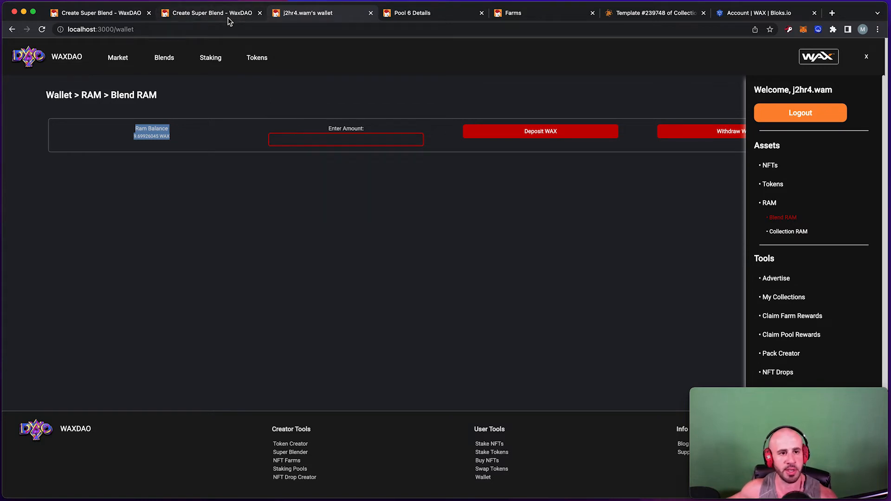
{"action": "left_click", "coordinate": [292, 197]}
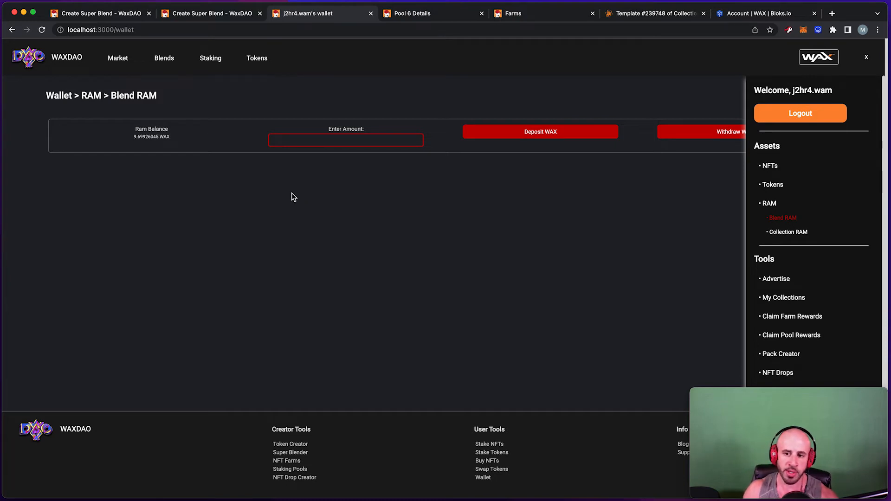
{"action": "left_click", "coordinate": [230, 14]}
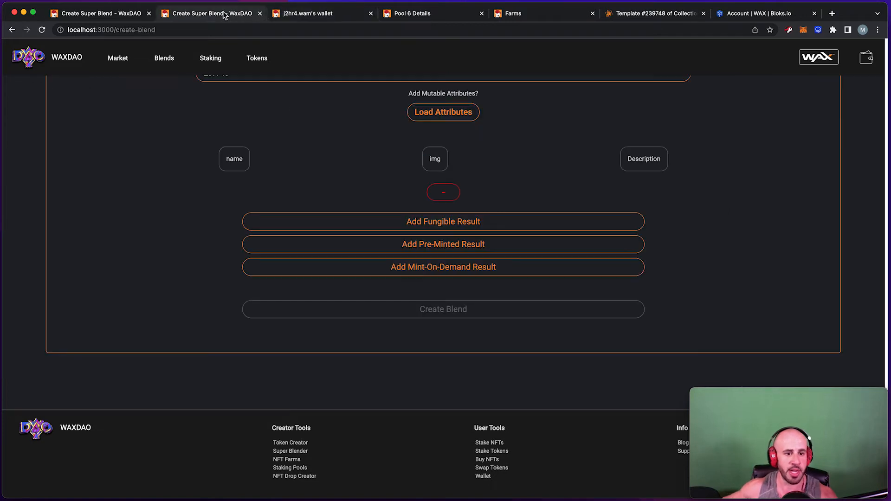
{"action": "left_click", "coordinate": [465, 303]}
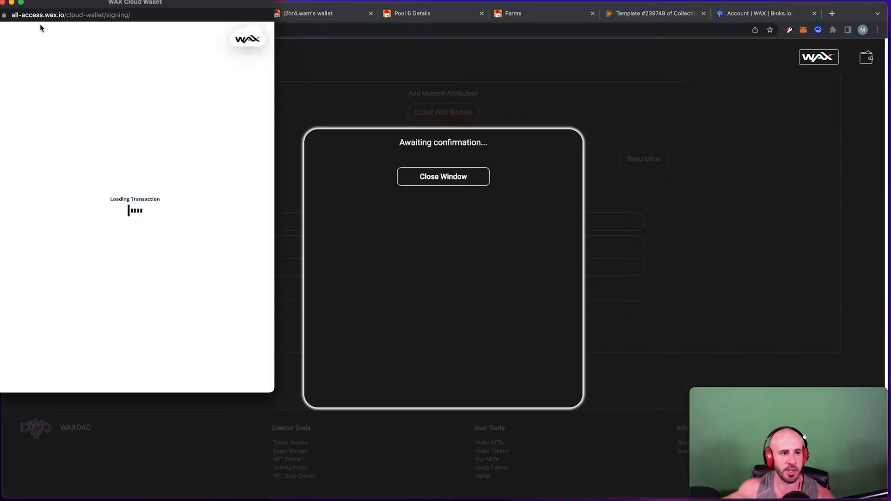
{"action": "left_click", "coordinate": [3, 3]}
{"action": "left_click", "coordinate": [436, 178]}
{"action": "scroll", "coordinate": [417, 189], "scroll_direction": "up", "scroll_amount": 20}
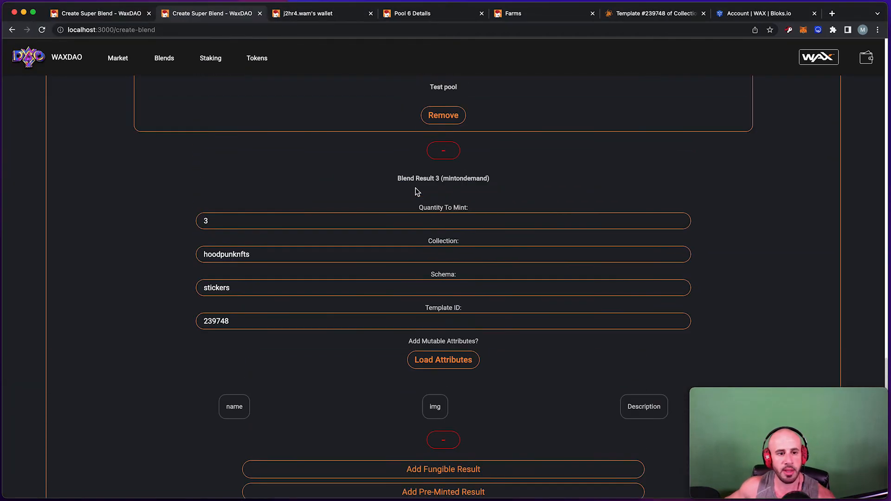
{"action": "scroll", "coordinate": [416, 190], "scroll_direction": "up", "scroll_amount": 7}
{"action": "scroll", "coordinate": [414, 191], "scroll_direction": "down", "scroll_amount": 9}
{"action": "double_click", "coordinate": [211, 320]}
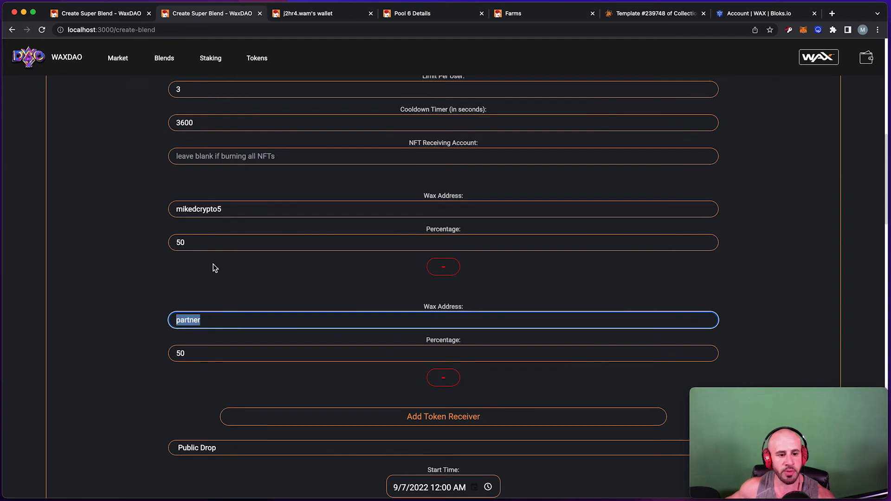
{"action": "scroll", "coordinate": [213, 265], "scroll_direction": "down", "scroll_amount": 7}
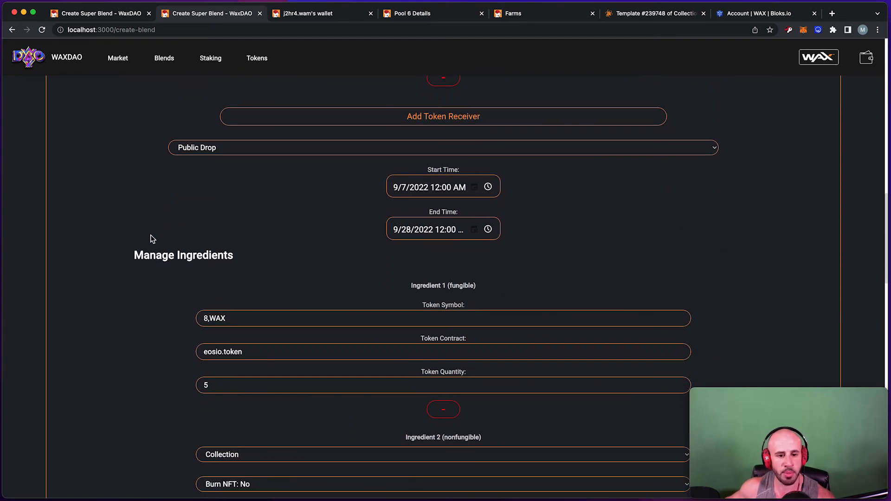
{"action": "scroll", "coordinate": [141, 225], "scroll_direction": "down", "scroll_amount": 3}
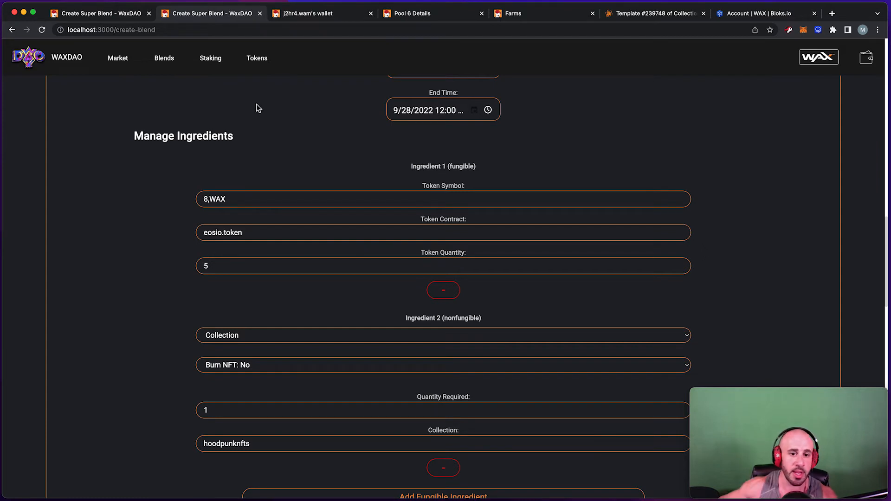
{"action": "scroll", "coordinate": [283, 132], "scroll_direction": "up", "scroll_amount": 15}
{"action": "scroll", "coordinate": [283, 132], "scroll_direction": "down", "scroll_amount": 8}
{"action": "scroll", "coordinate": [284, 132], "scroll_direction": "down", "scroll_amount": 5}
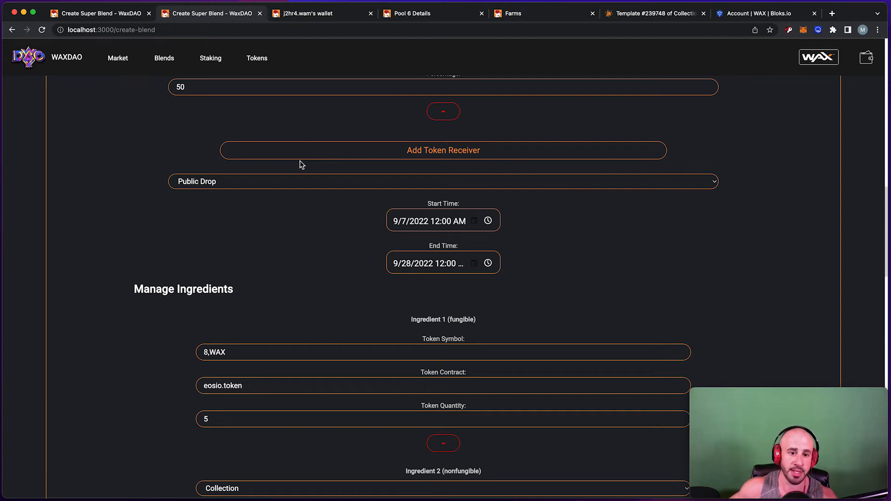
{"action": "scroll", "coordinate": [300, 160], "scroll_direction": "up", "scroll_amount": 10}
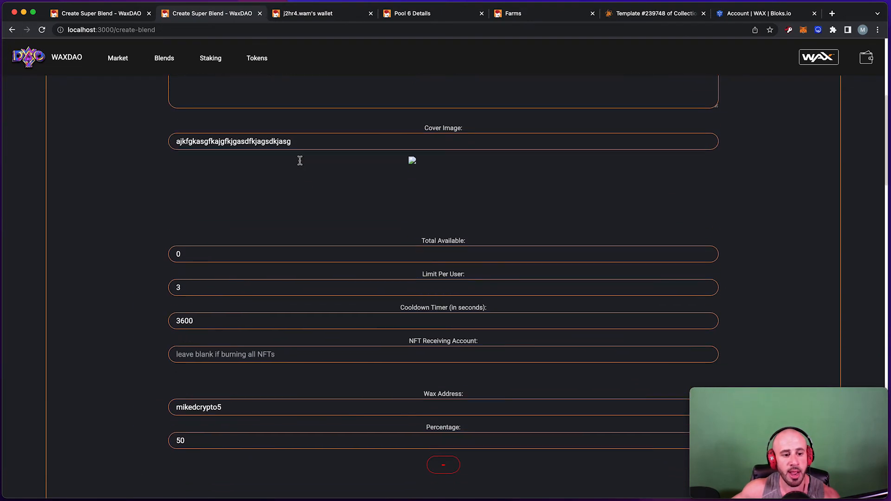
{"action": "scroll", "coordinate": [277, 373], "scroll_direction": "down", "scroll_amount": 4}
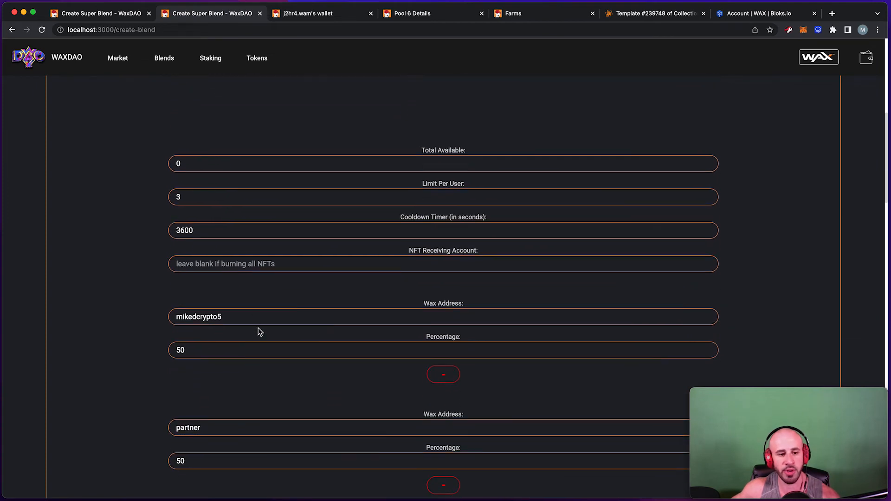
{"action": "left_click", "coordinate": [249, 318]}
{"action": "left_click_drag", "start_coordinate": [248, 318], "coordinate": [168, 319]}
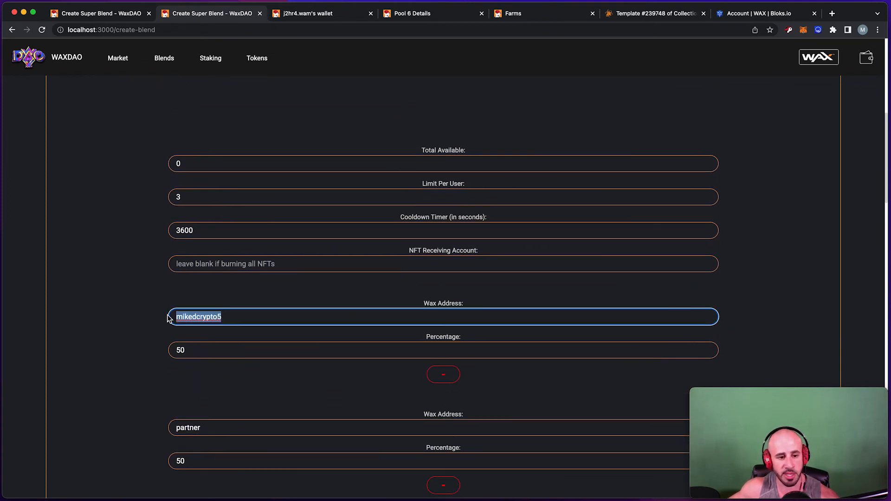
{"action": "scroll", "coordinate": [283, 306], "scroll_direction": "down", "scroll_amount": 3}
{"action": "left_click", "coordinate": [243, 358]}
{"action": "left_click_drag", "start_coordinate": [243, 358], "coordinate": [163, 362]}
{"action": "double_click", "coordinate": [217, 241]}
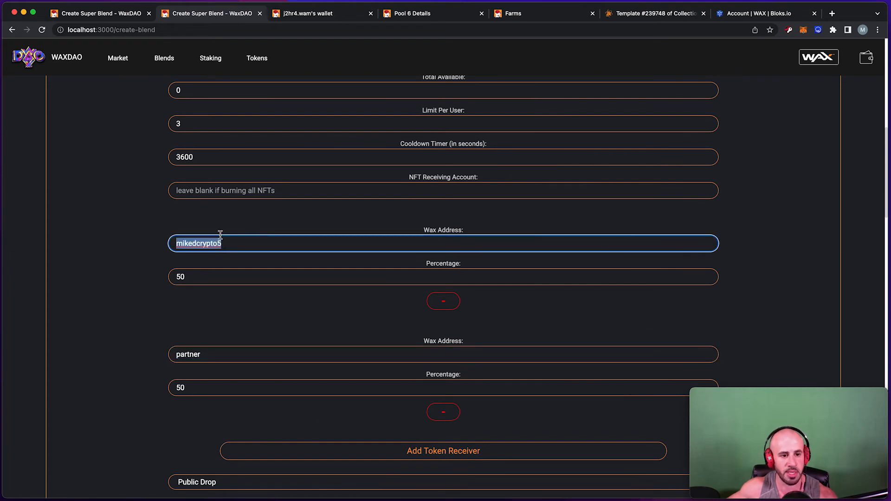
{"action": "scroll", "coordinate": [200, 211], "scroll_direction": "down", "scroll_amount": 2}
{"action": "left_click", "coordinate": [119, 216]}
{"action": "double_click", "coordinate": [223, 185]}
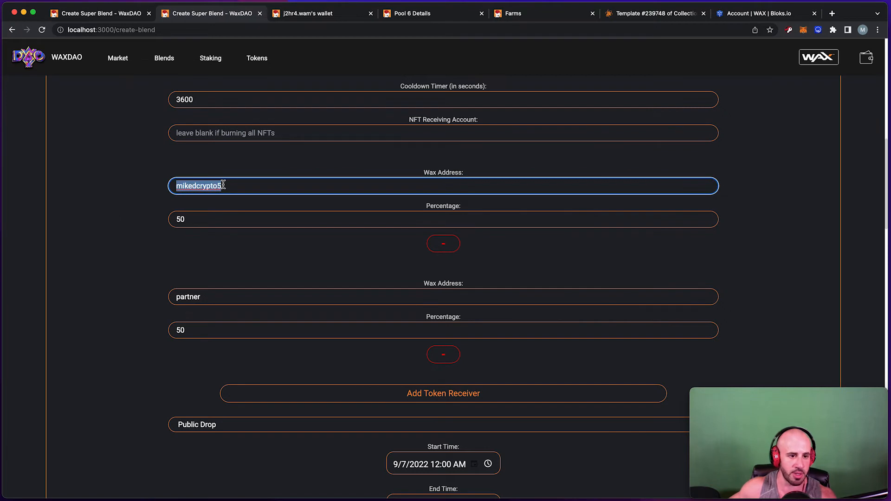
{"action": "scroll", "coordinate": [223, 186], "scroll_direction": "down", "scroll_amount": 3}
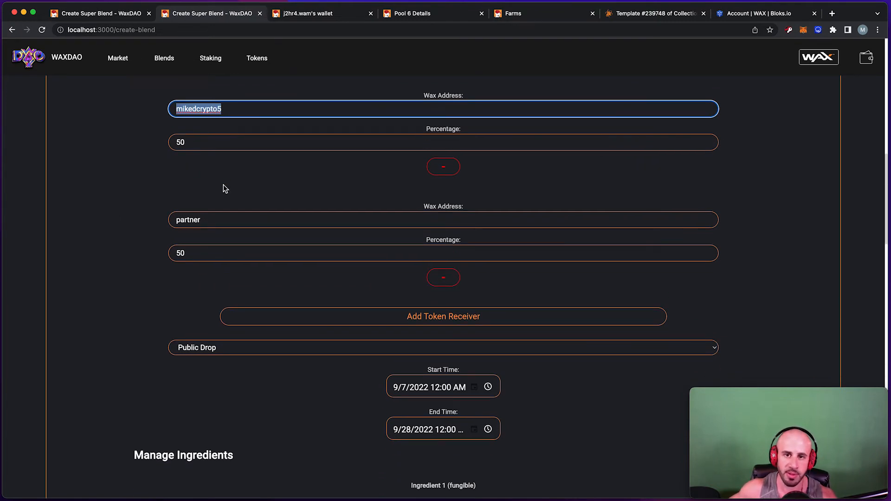
{"action": "scroll", "coordinate": [245, 202], "scroll_direction": "down", "scroll_amount": 15}
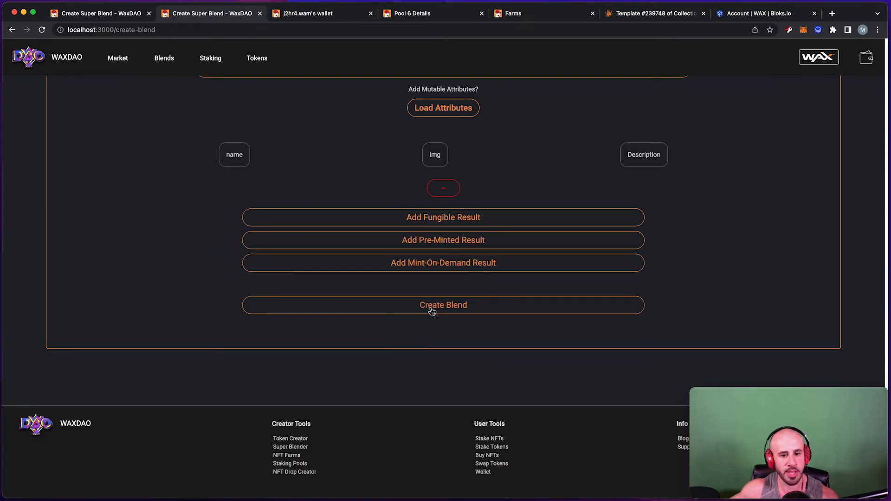
{"action": "left_click", "coordinate": [432, 310]}
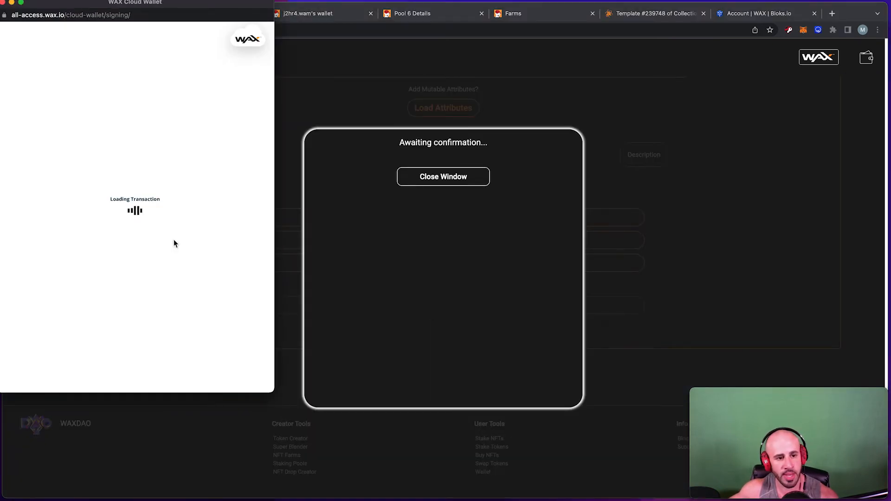
{"action": "scroll", "coordinate": [163, 260], "scroll_direction": "down", "scroll_amount": 10}
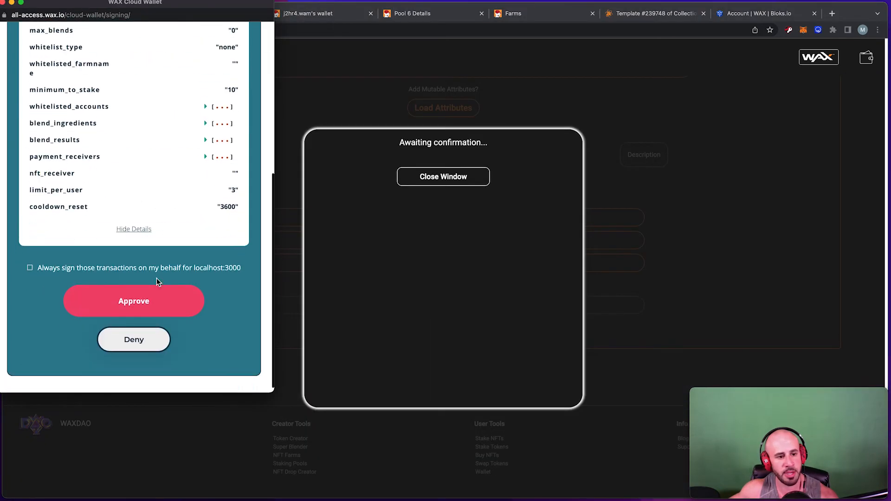
{"action": "left_click", "coordinate": [139, 316]}
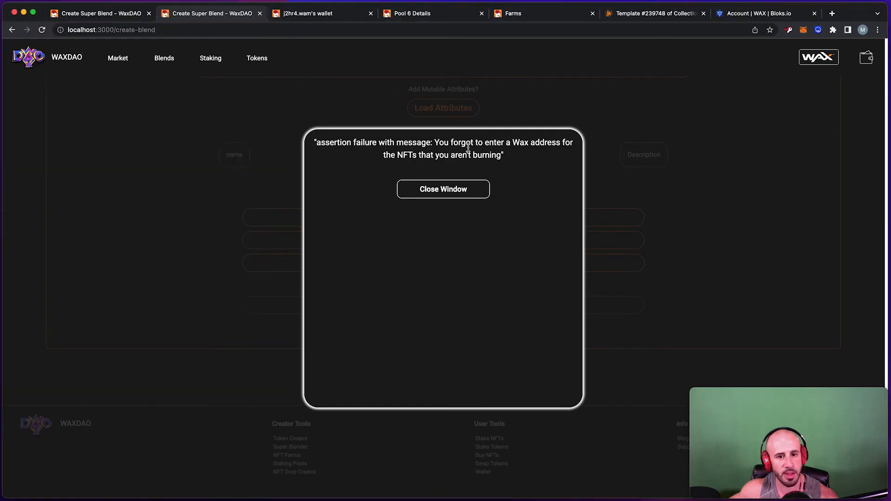
{"action": "left_click", "coordinate": [451, 192]}
{"action": "scroll", "coordinate": [392, 182], "scroll_direction": "up", "scroll_amount": 15}
{"action": "scroll", "coordinate": [380, 184], "scroll_direction": "up", "scroll_amount": 3}
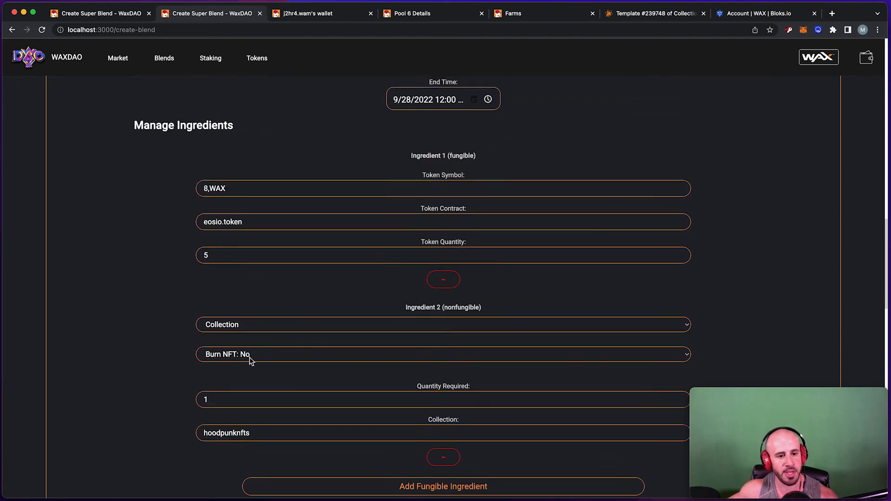
Set the NFT Receiving Account to the creator's WAX account name.
{"action": "scroll", "coordinate": [249, 360], "scroll_direction": "up", "scroll_amount": 15}
{"action": "scroll", "coordinate": [251, 352], "scroll_direction": "down", "scroll_amount": 6}
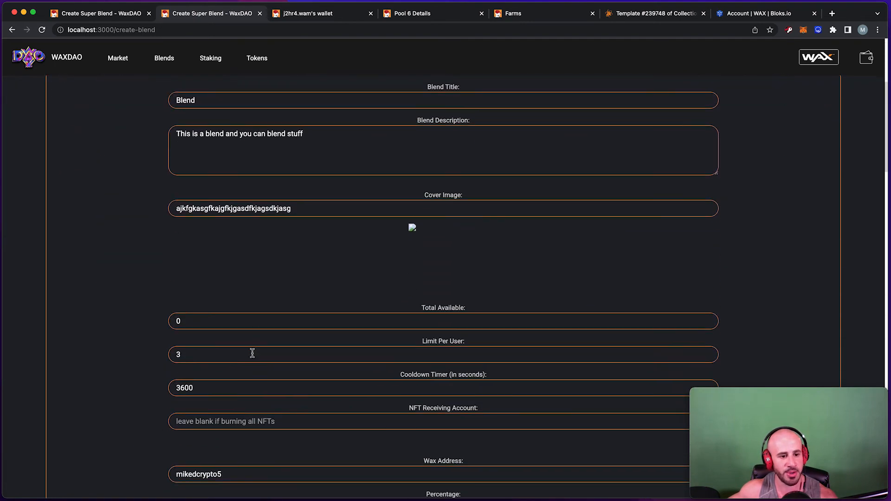
{"action": "scroll", "coordinate": [252, 356], "scroll_direction": "down", "scroll_amount": 5}
{"action": "left_click", "coordinate": [276, 251]}
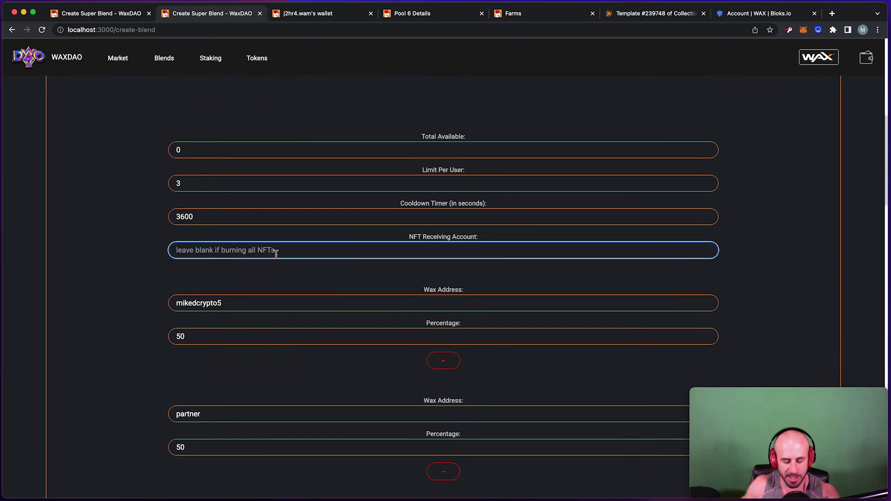
{"action": "type", "text": "mikedcrypto"}
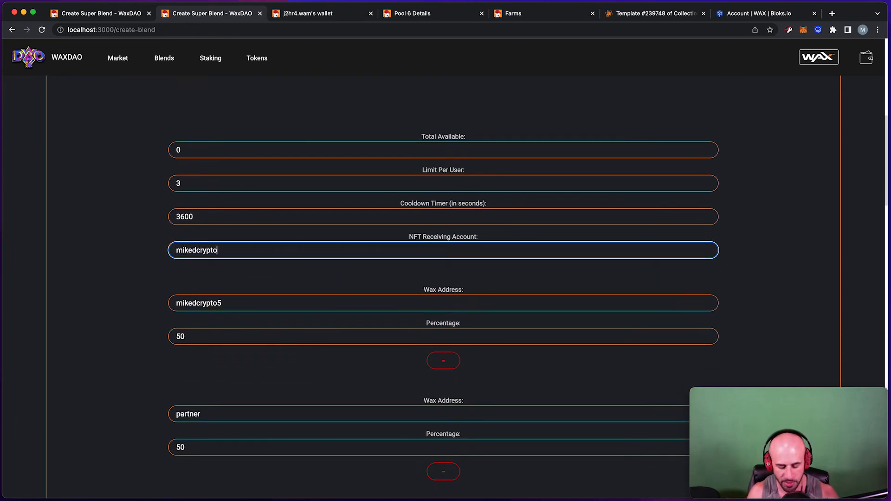
{"action": "type", "text": "5"}
Replace the cover image with the copied IPFS hash.
{"action": "scroll", "coordinate": [275, 297], "scroll_direction": "up", "scroll_amount": 6}
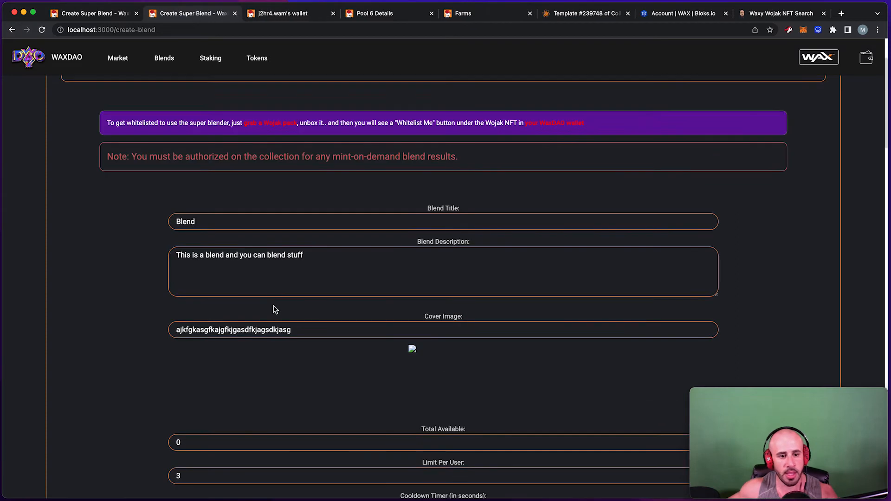
{"action": "scroll", "coordinate": [276, 307], "scroll_direction": "down", "scroll_amount": 1}
{"action": "double_click", "coordinate": [271, 288]}
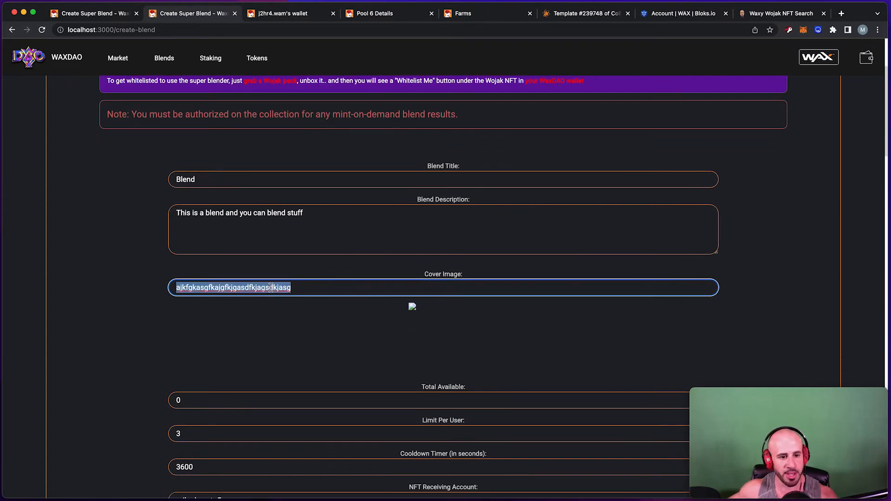
{"action": "type", "text": "QmWuvyrXKBMoYMHnwpP8n6bxeHKtyaWdeotbd66fZXLjD3"}
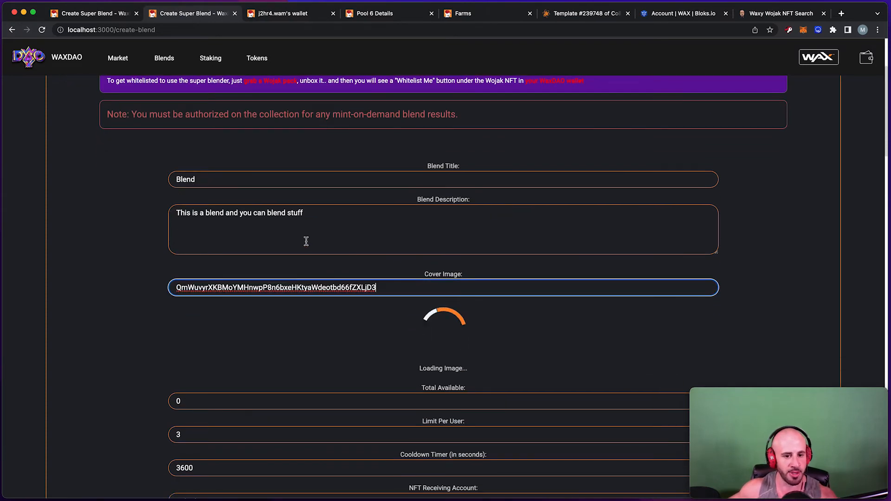
{"action": "scroll", "coordinate": [288, 277], "scroll_direction": "down", "scroll_amount": 15}
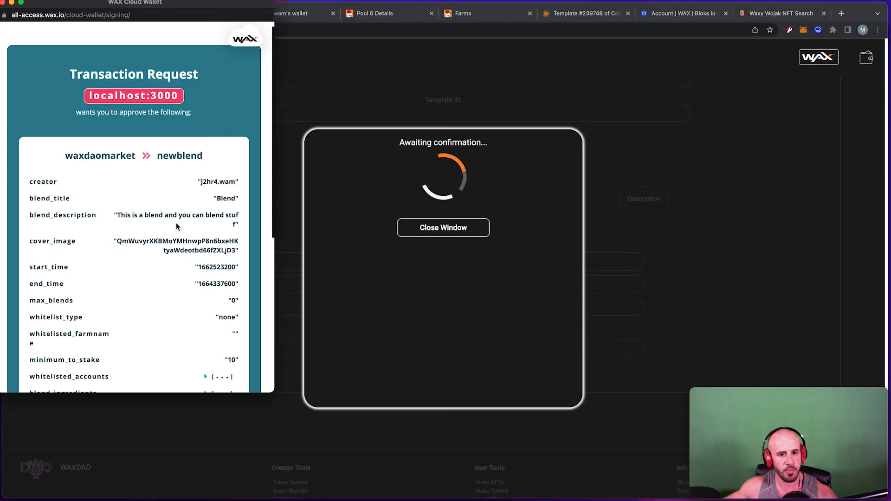
{"action": "scroll", "coordinate": [176, 226], "scroll_direction": "down", "scroll_amount": 8}
{"action": "left_click", "coordinate": [175, 308]}
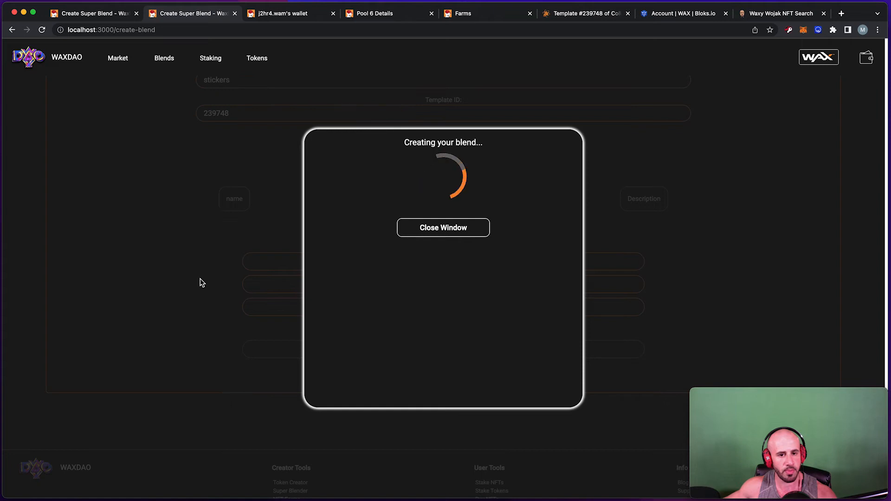
{"action": "left_click", "coordinate": [434, 182]}
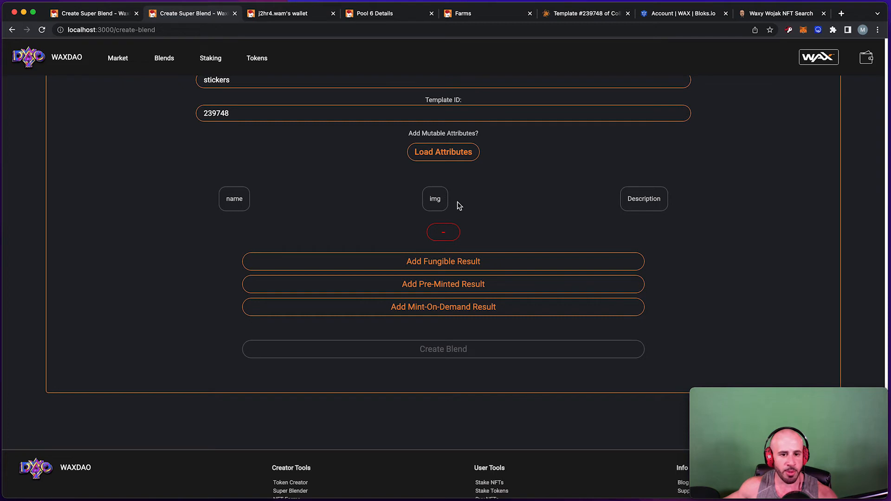
{"action": "left_click", "coordinate": [241, 204]}
{"action": "left_click", "coordinate": [243, 206]}
{"action": "left_click", "coordinate": [437, 200]}
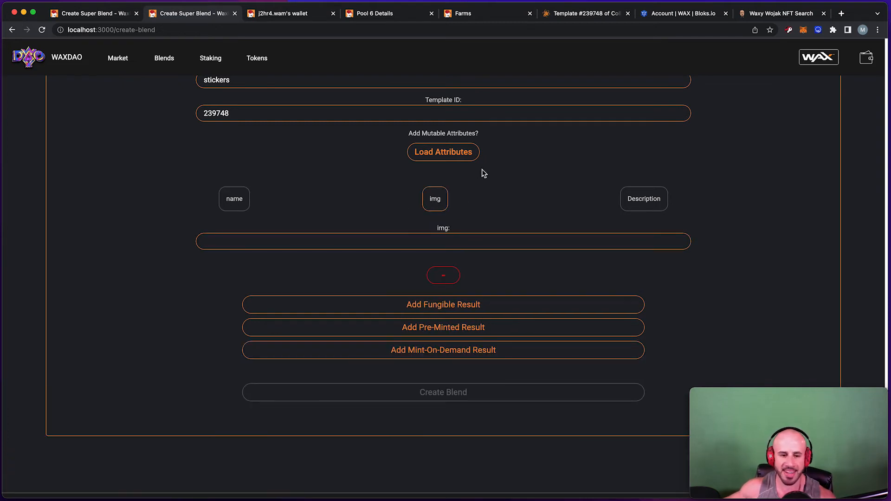
{"action": "left_click", "coordinate": [436, 208]}
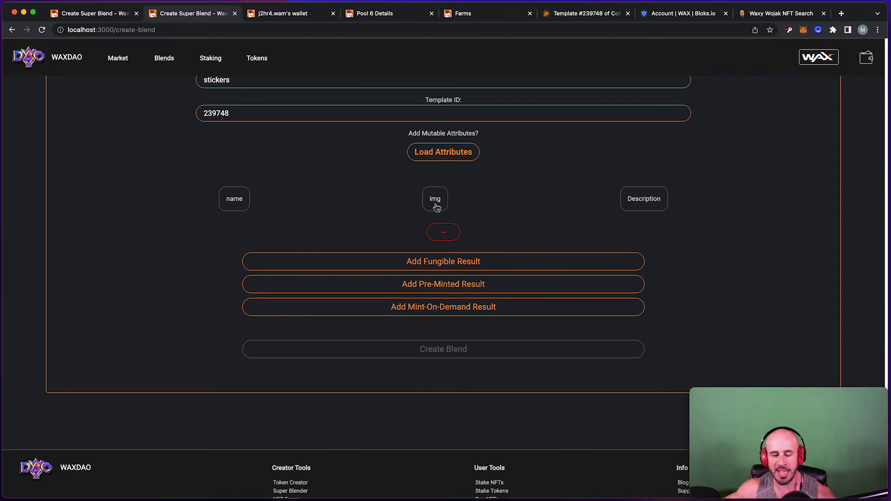
{"action": "scroll", "coordinate": [442, 260], "scroll_direction": "down", "scroll_amount": 2}
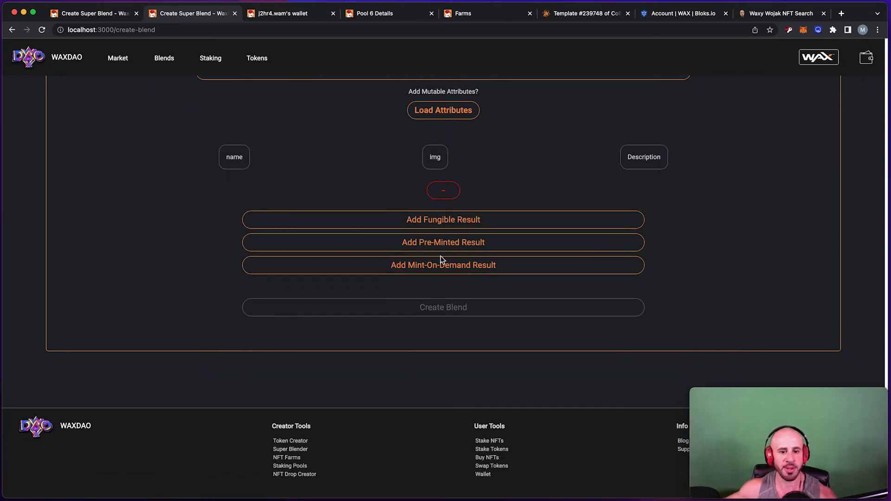
{"action": "scroll", "coordinate": [441, 260], "scroll_direction": "up", "scroll_amount": 20}
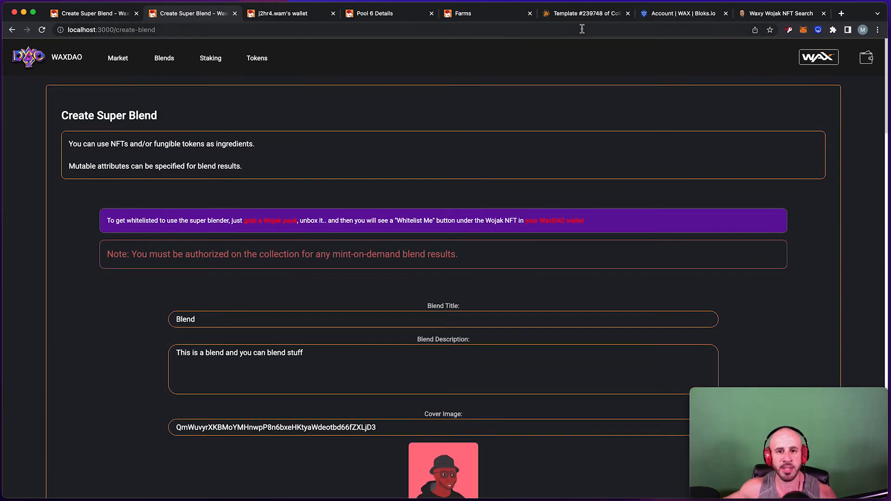
{"action": "left_click", "coordinate": [317, 17]}
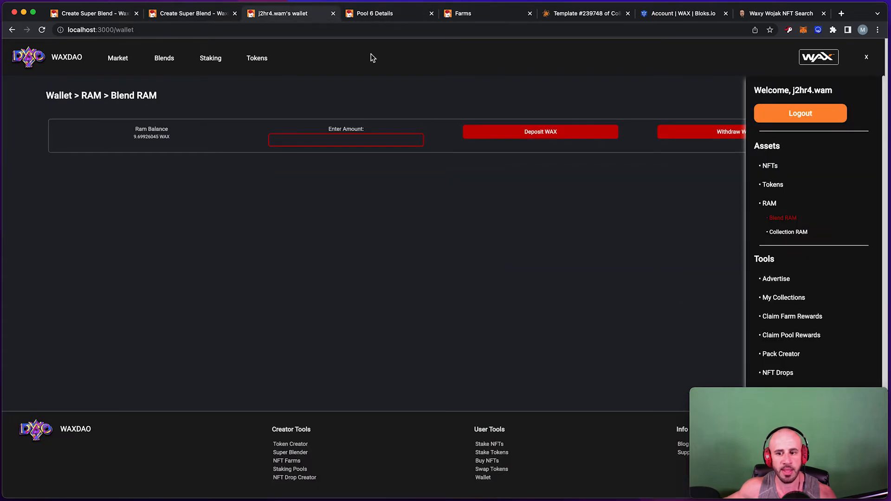
{"action": "scroll", "coordinate": [802, 250], "scroll_direction": "down", "scroll_amount": 2}
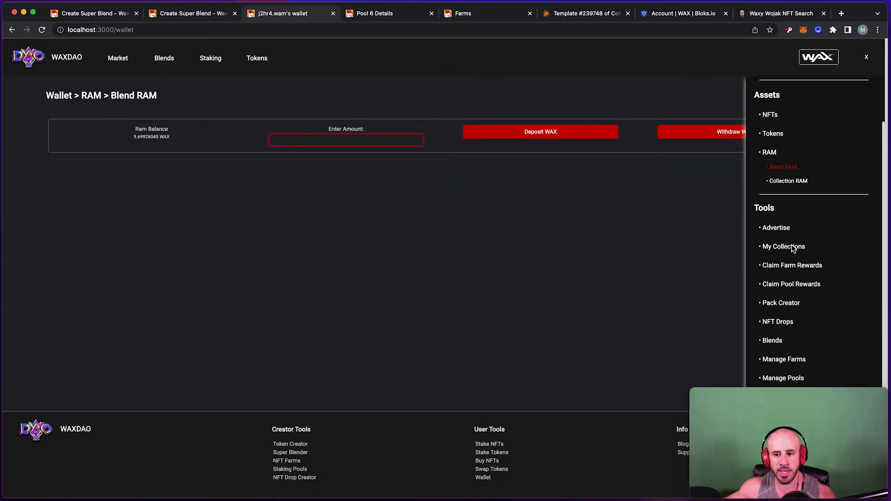
{"action": "left_click", "coordinate": [776, 341]}
{"action": "left_click", "coordinate": [778, 330]}
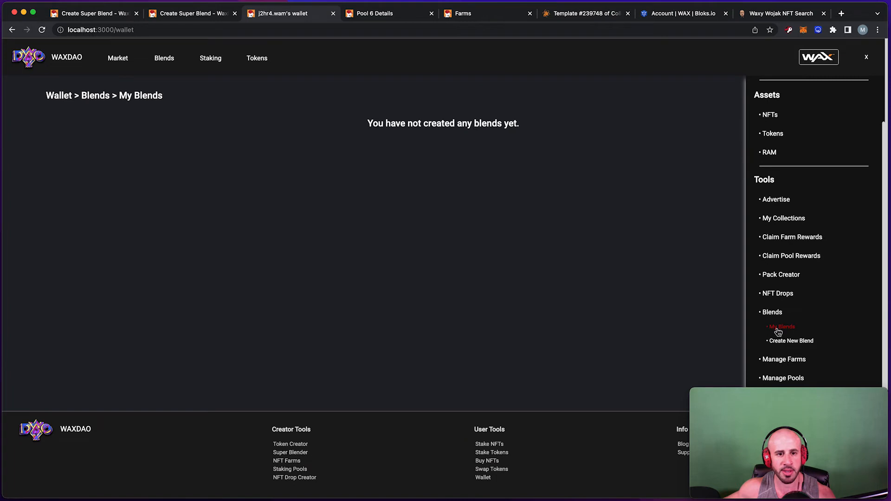
{"action": "left_click", "coordinate": [866, 58]}
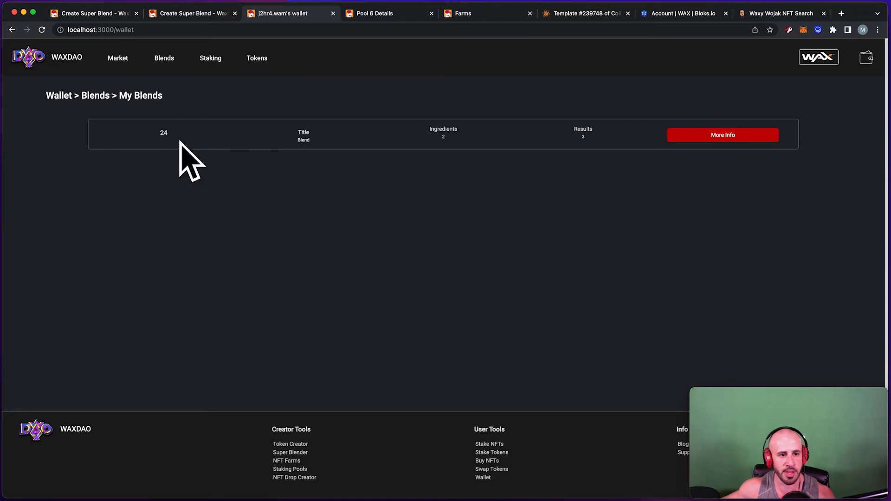
{"action": "left_click", "coordinate": [728, 138]}
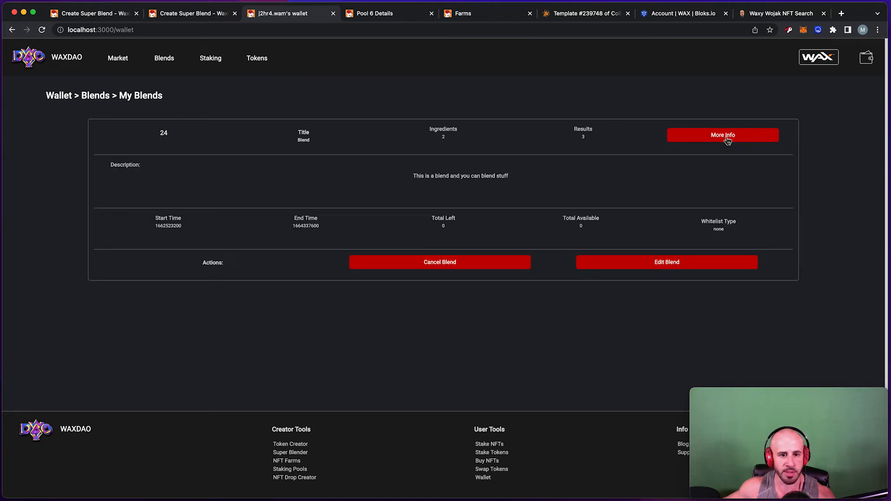
{"action": "scroll", "coordinate": [598, 179], "scroll_direction": "down", "scroll_amount": 1}
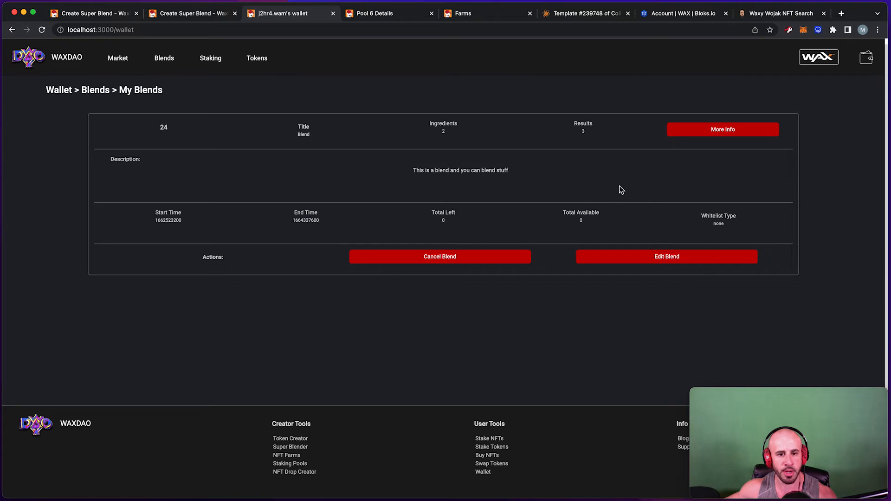
{"action": "scroll", "coordinate": [607, 188], "scroll_direction": "up", "scroll_amount": 1}
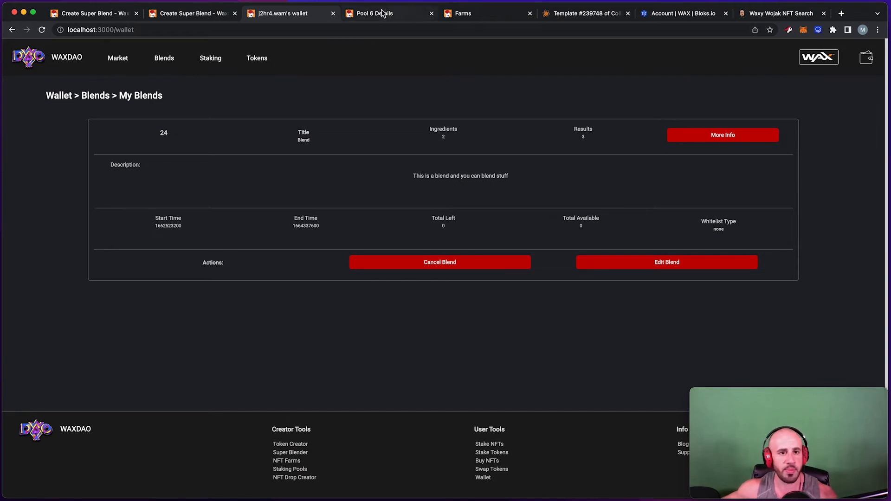
{"action": "left_click", "coordinate": [200, 17]}
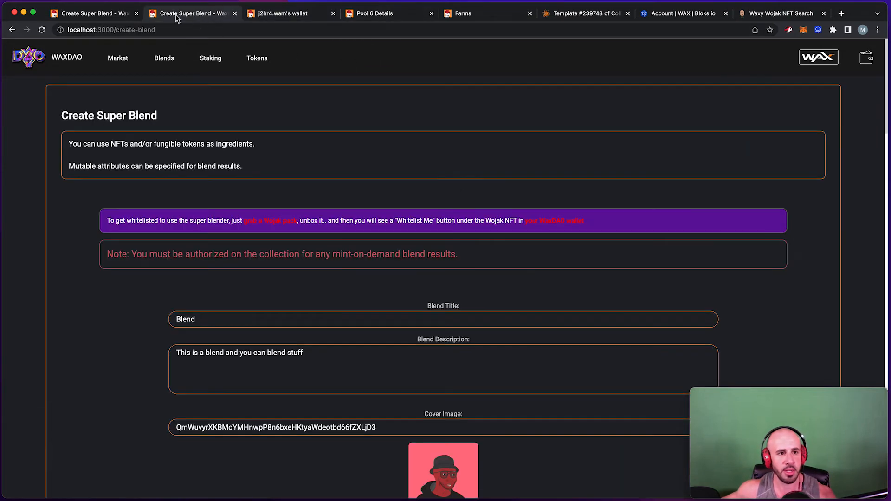
Open blend 24's details from the Blends list and look up the WAX token contract.
{"action": "left_click", "coordinate": [164, 59]}
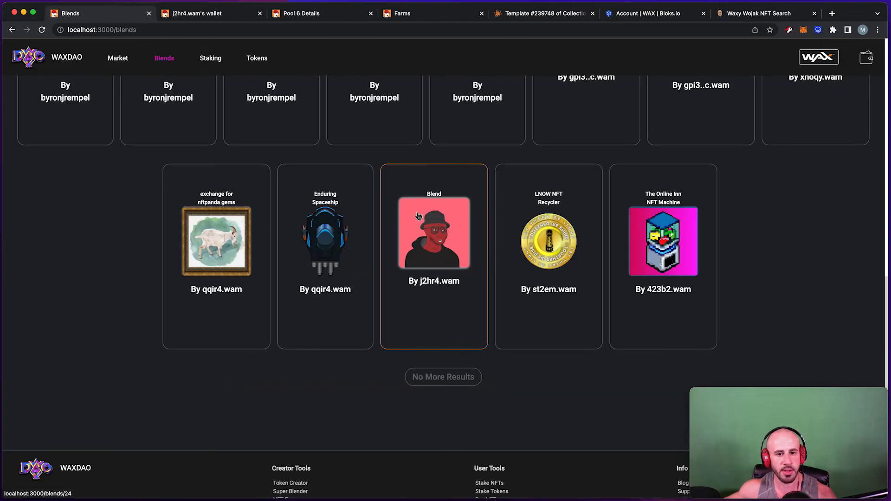
{"action": "left_click", "coordinate": [433, 236]}
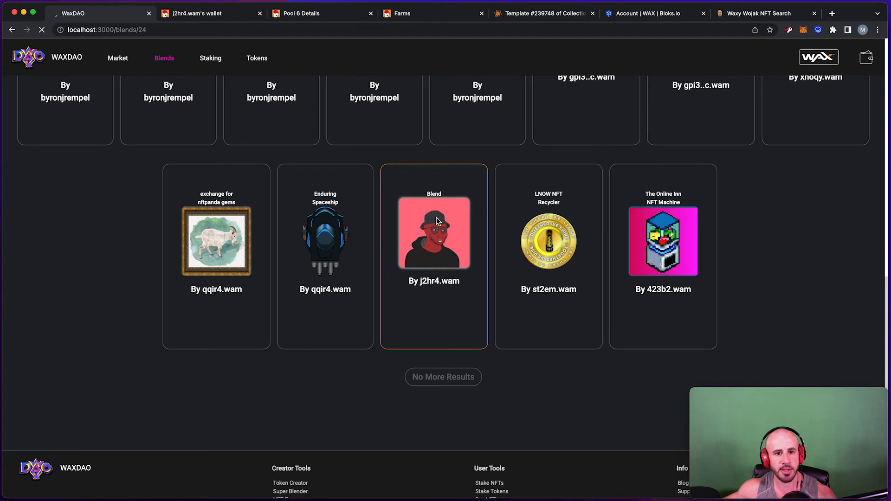
{"action": "scroll", "coordinate": [441, 211], "scroll_direction": "down", "scroll_amount": 2}
{"action": "scroll", "coordinate": [441, 207], "scroll_direction": "down", "scroll_amount": 3}
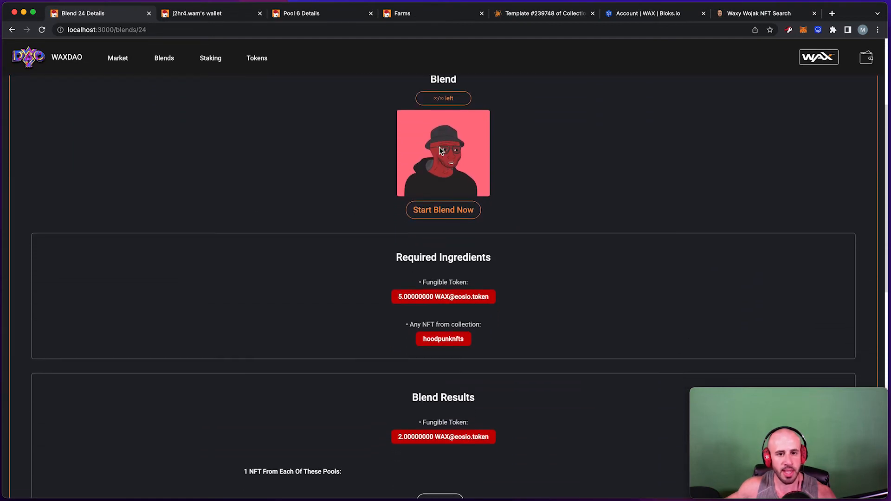
{"action": "scroll", "coordinate": [457, 166], "scroll_direction": "up", "scroll_amount": 2}
{"action": "left_click_drag", "start_coordinate": [457, 167], "coordinate": [420, 159]}
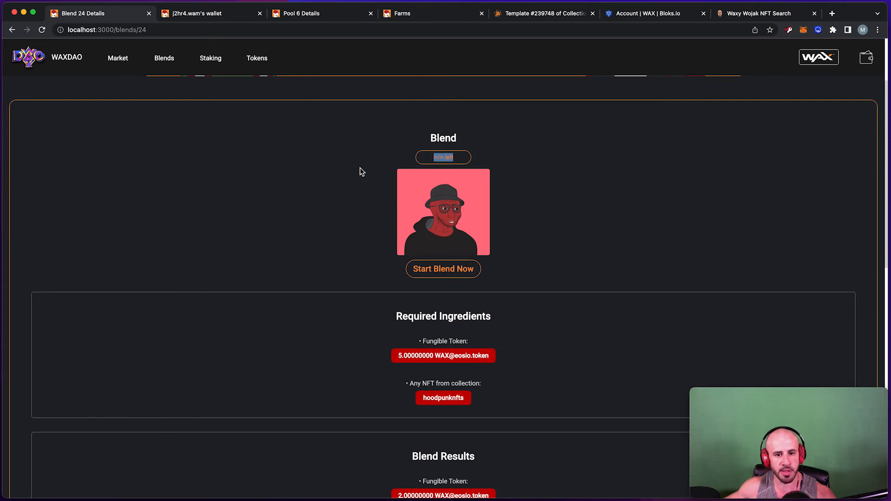
{"action": "scroll", "coordinate": [361, 172], "scroll_direction": "down", "scroll_amount": 1}
{"action": "scroll", "coordinate": [360, 171], "scroll_direction": "down", "scroll_amount": 2}
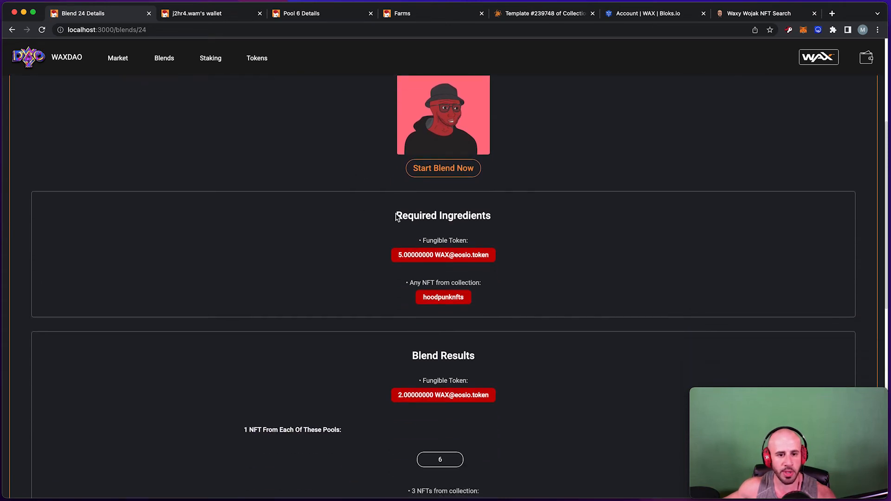
{"action": "left_click_drag", "start_coordinate": [397, 216], "coordinate": [529, 224]}
{"action": "scroll", "coordinate": [524, 230], "scroll_direction": "down", "scroll_amount": 1}
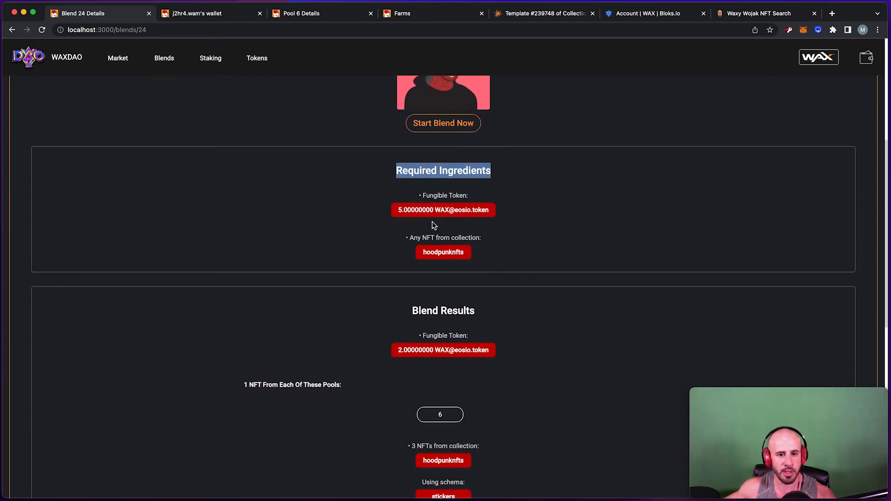
{"action": "left_click", "coordinate": [439, 213]}
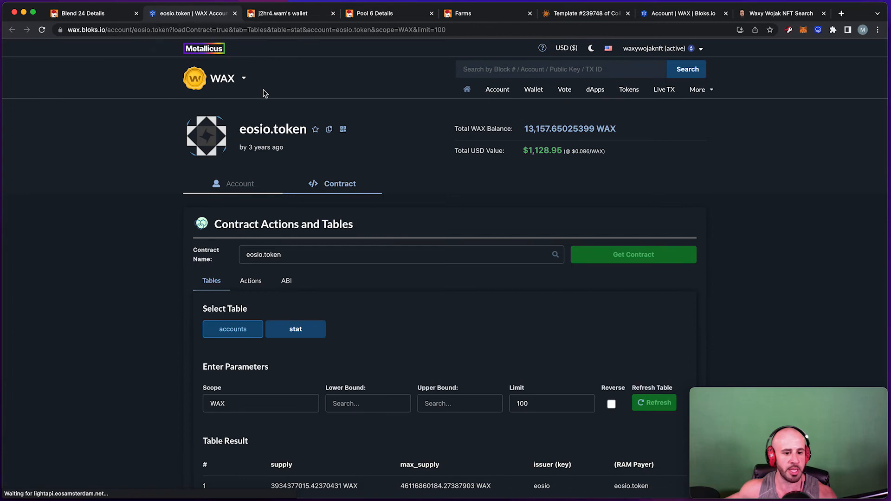
{"action": "left_click", "coordinate": [235, 13]}
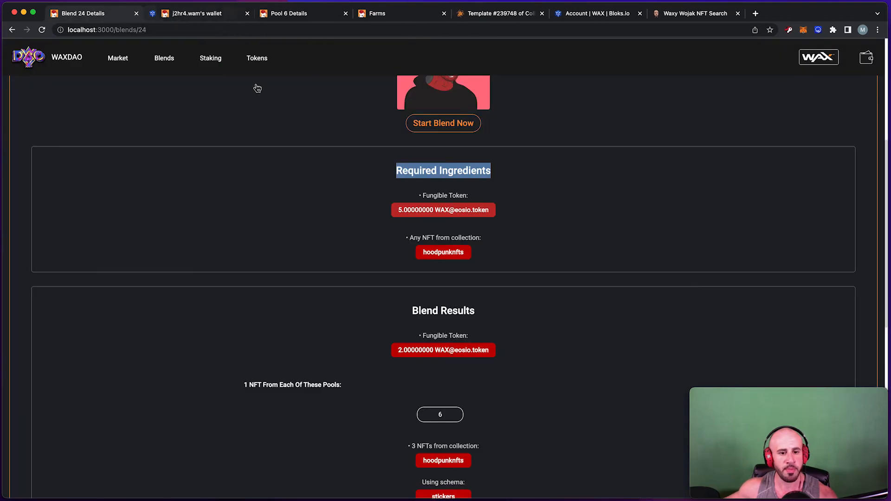
Review the collection NFT and pool requirements, then open result pool 6.
{"action": "left_click_drag", "start_coordinate": [408, 210], "coordinate": [482, 212]}
{"action": "scroll", "coordinate": [444, 224], "scroll_direction": "down", "scroll_amount": 1}
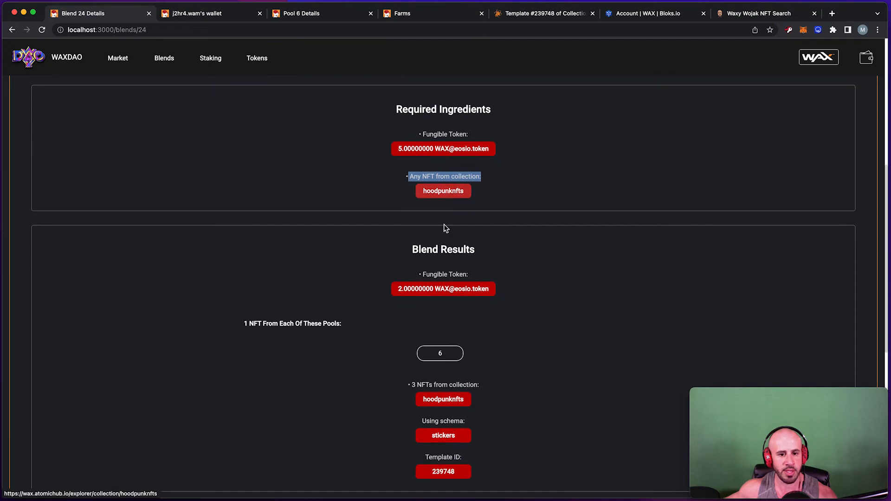
{"action": "scroll", "coordinate": [424, 209], "scroll_direction": "down", "scroll_amount": 1}
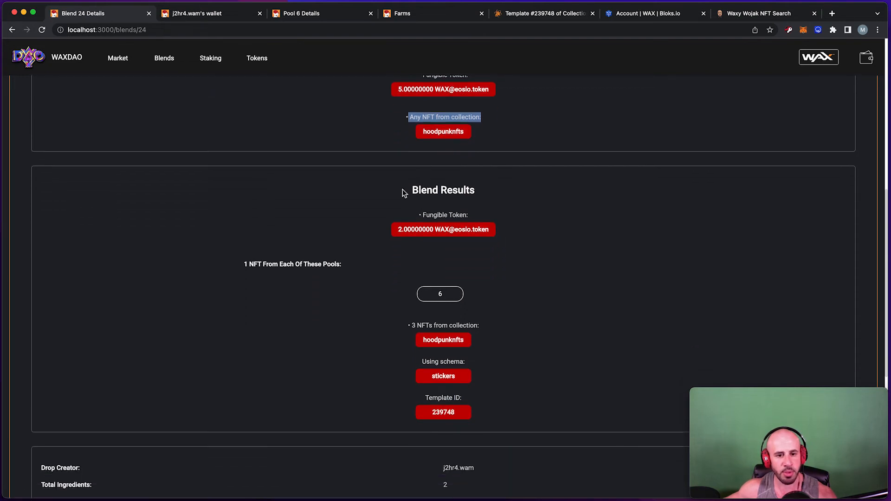
{"action": "scroll", "coordinate": [441, 230], "scroll_direction": "down", "scroll_amount": 1}
{"action": "left_click_drag", "start_coordinate": [249, 235], "coordinate": [354, 240]}
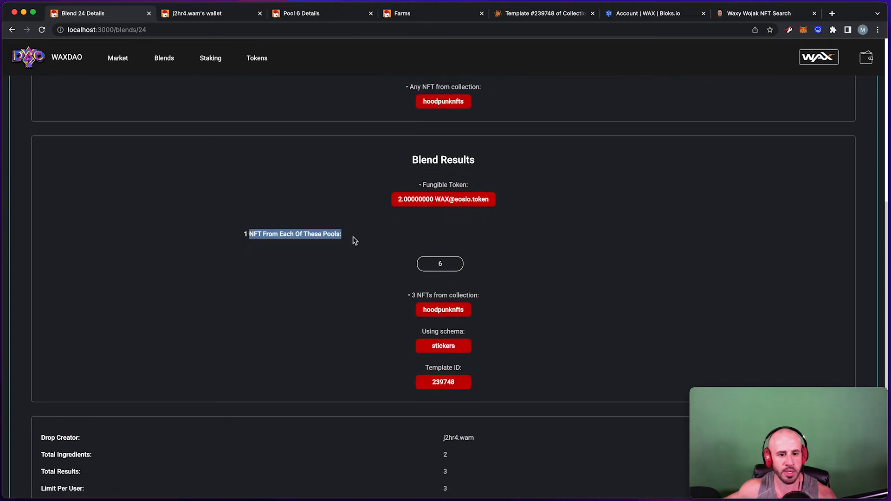
{"action": "left_click", "coordinate": [446, 272]}
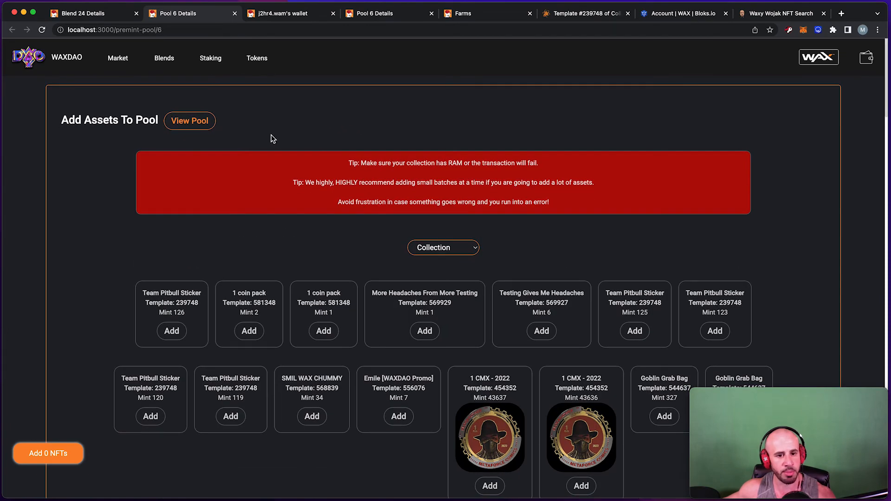
Browse pool 6's NFTs, highlighting template 19649, the Male Human and FIVERRITE cards.
{"action": "scroll", "coordinate": [273, 140], "scroll_direction": "down", "scroll_amount": 10}
{"action": "scroll", "coordinate": [272, 139], "scroll_direction": "up", "scroll_amount": 10}
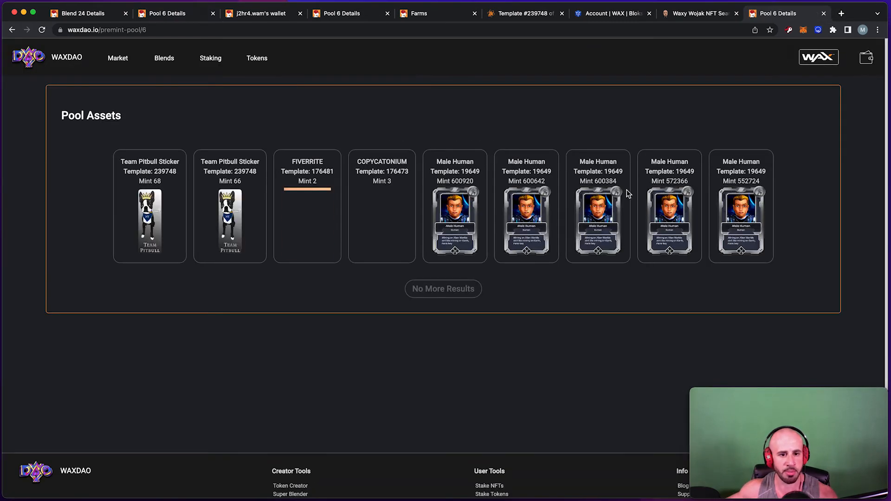
{"action": "scroll", "coordinate": [404, 213], "scroll_direction": "down", "scroll_amount": 1}
{"action": "scroll", "coordinate": [403, 214], "scroll_direction": "up", "scroll_amount": 1}
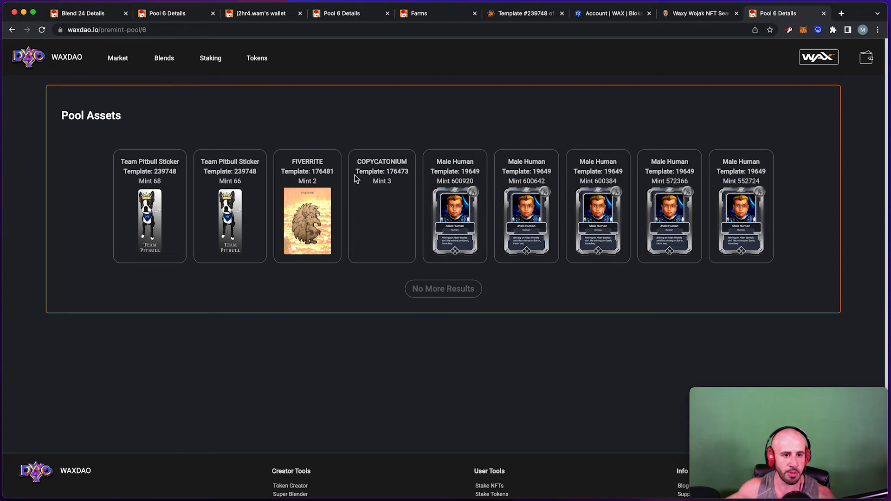
{"action": "scroll", "coordinate": [99, 116], "scroll_direction": "down", "scroll_amount": 1}
{"action": "scroll", "coordinate": [98, 115], "scroll_direction": "up", "scroll_amount": 1}
{"action": "scroll", "coordinate": [772, 198], "scroll_direction": "down", "scroll_amount": 1}
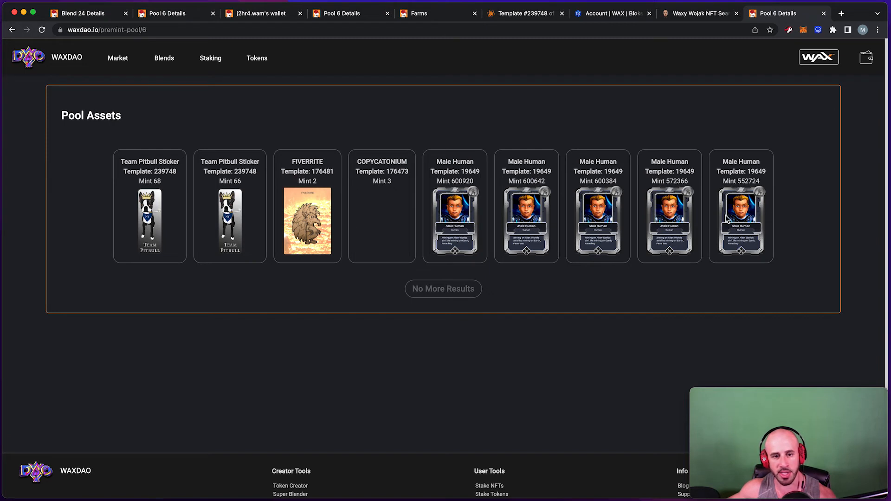
{"action": "scroll", "coordinate": [726, 221], "scroll_direction": "down", "scroll_amount": 1}
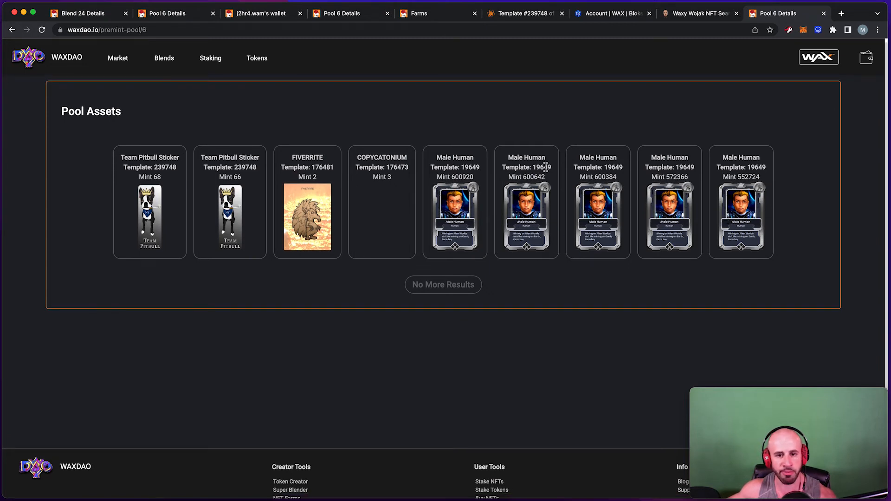
{"action": "double_click", "coordinate": [751, 168]}
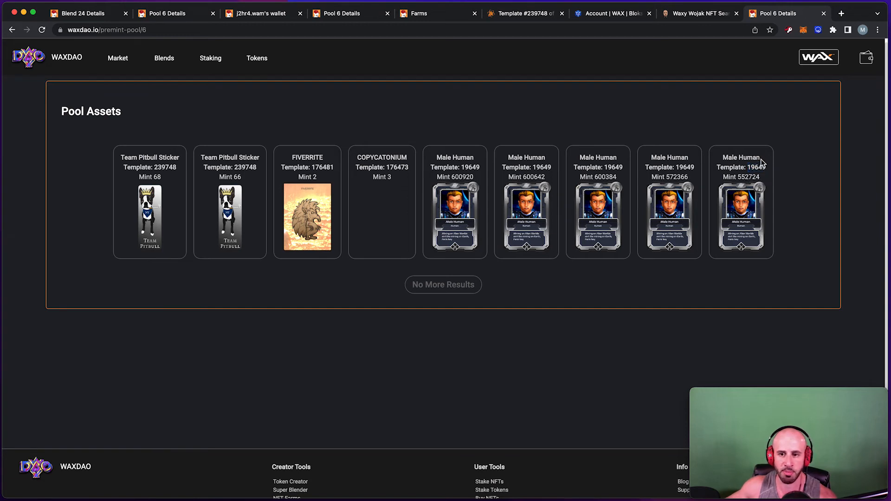
{"action": "left_click_drag", "start_coordinate": [761, 159], "coordinate": [725, 159]}
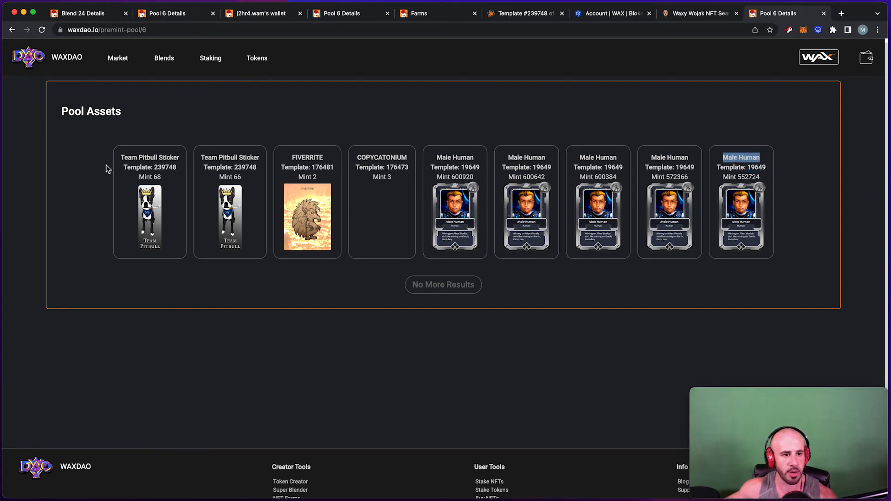
{"action": "left_click", "coordinate": [128, 158]}
{"action": "left_click_drag", "start_coordinate": [211, 153], "coordinate": [354, 158]}
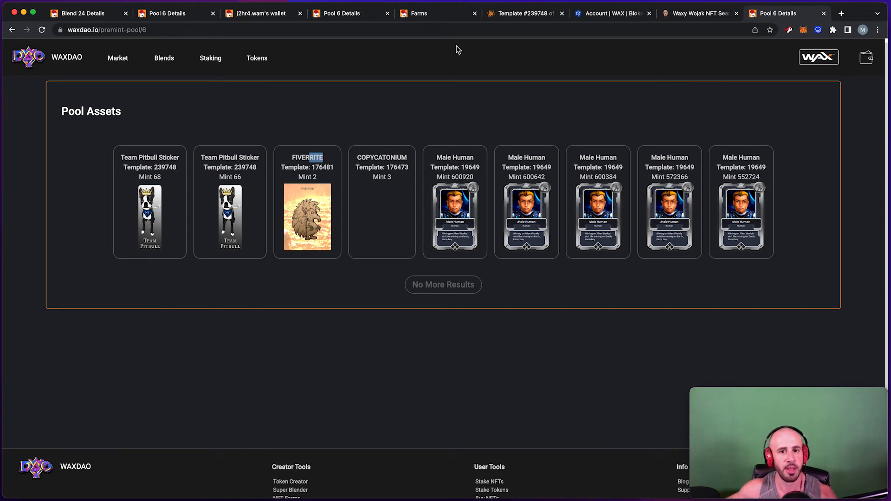
View result template 239748 on AtomicHub (136 of 1000 issued), then return to Blend 24.
{"action": "left_click", "coordinate": [190, 18]}
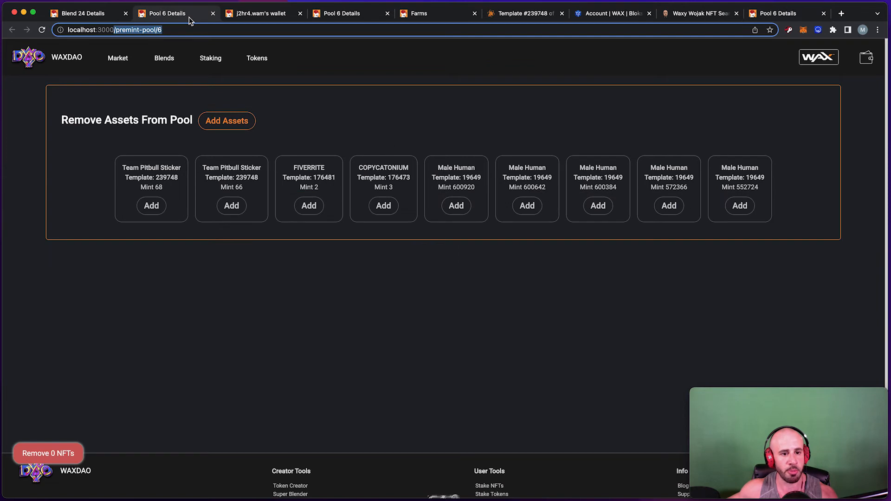
{"action": "left_click", "coordinate": [82, 16]}
{"action": "scroll", "coordinate": [425, 186], "scroll_direction": "down", "scroll_amount": 2}
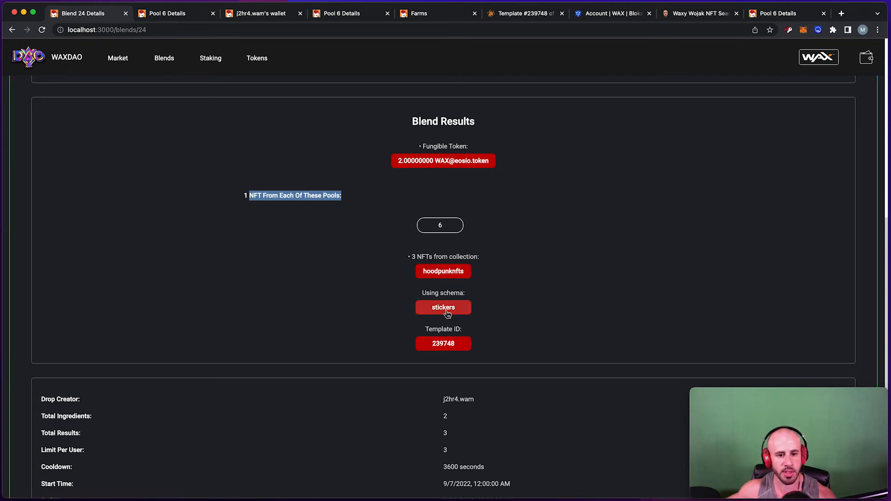
{"action": "scroll", "coordinate": [446, 310], "scroll_direction": "down", "scroll_amount": 2}
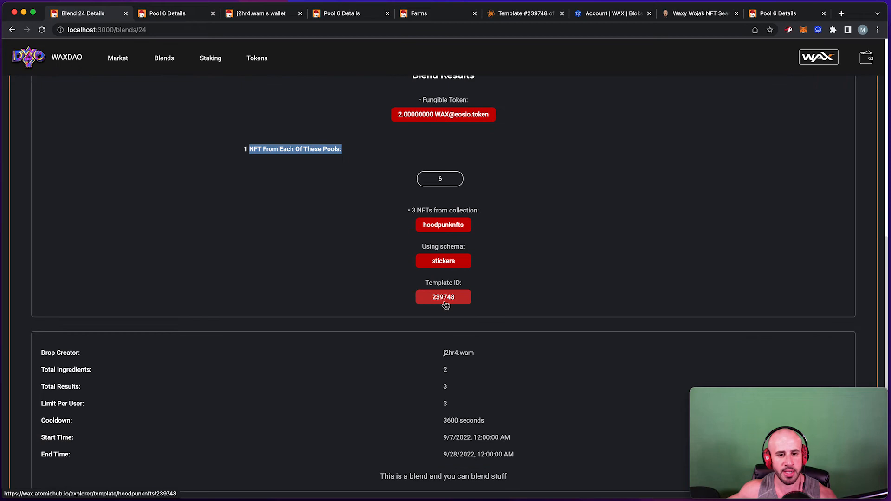
{"action": "left_click", "coordinate": [447, 305]}
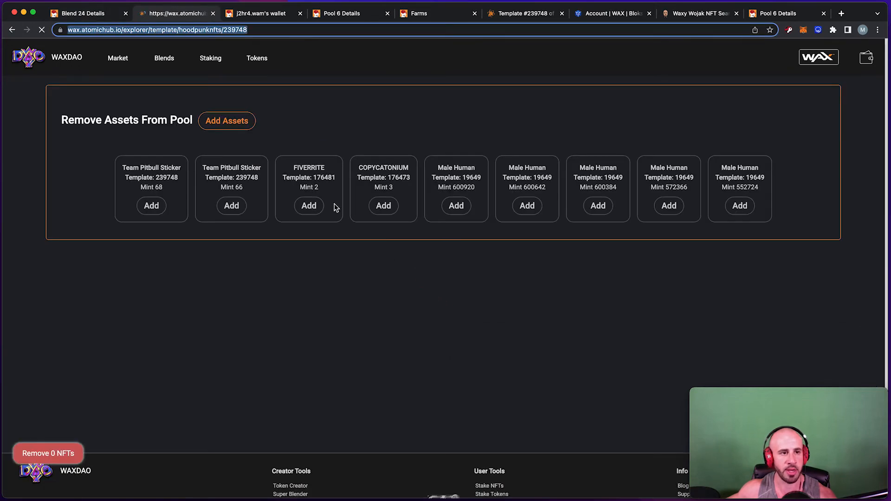
{"action": "scroll", "coordinate": [335, 188], "scroll_direction": "down", "scroll_amount": 1}
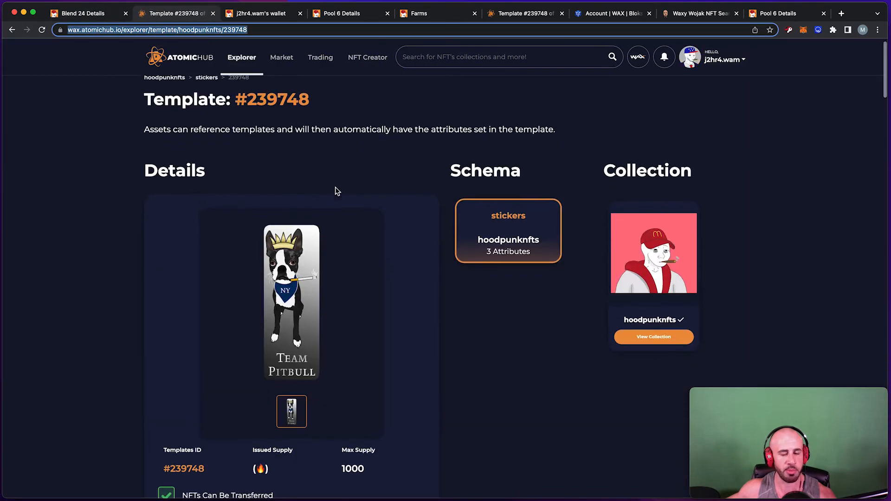
{"action": "scroll", "coordinate": [335, 189], "scroll_direction": "down", "scroll_amount": 5}
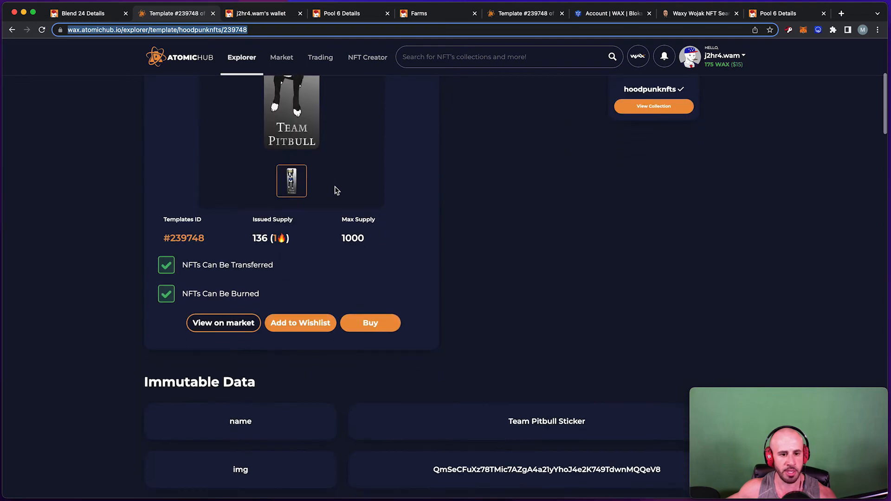
{"action": "scroll", "coordinate": [336, 189], "scroll_direction": "down", "scroll_amount": 3}
{"action": "scroll", "coordinate": [335, 189], "scroll_direction": "up", "scroll_amount": 9}
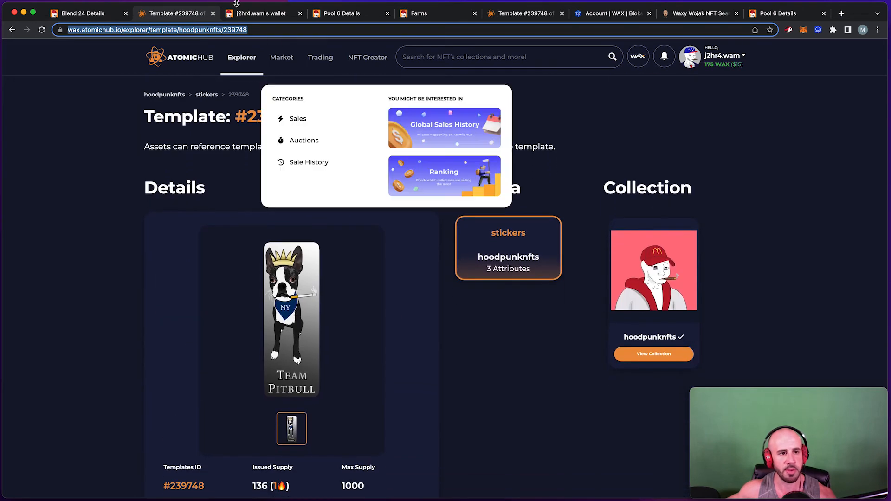
{"action": "left_click", "coordinate": [99, 17]}
{"action": "scroll", "coordinate": [358, 167], "scroll_direction": "down", "scroll_amount": 2}
Start Blend 24, confirming enough WAX for the 5 WAX ingredient, then go to My Blends.
{"action": "scroll", "coordinate": [405, 279], "scroll_direction": "down", "scroll_amount": 3}
{"action": "scroll", "coordinate": [487, 319], "scroll_direction": "up", "scroll_amount": 8}
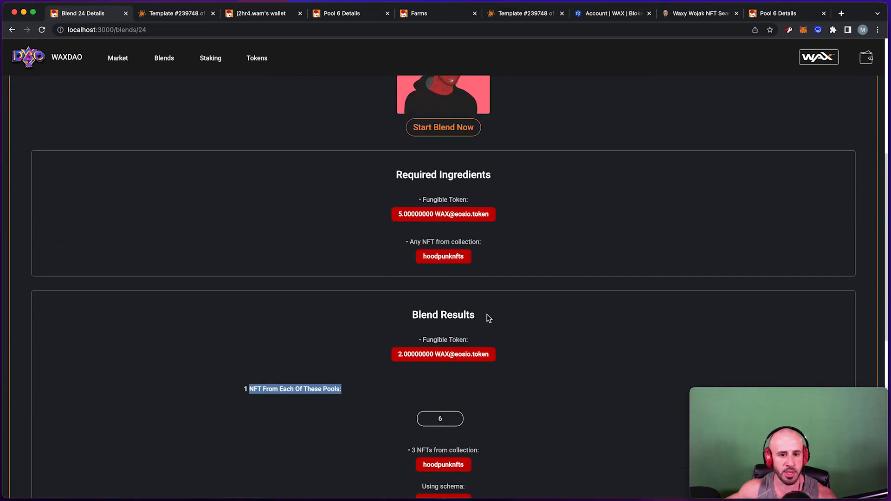
{"action": "scroll", "coordinate": [488, 317], "scroll_direction": "up", "scroll_amount": 5}
{"action": "scroll", "coordinate": [491, 312], "scroll_direction": "down", "scroll_amount": 1}
{"action": "scroll", "coordinate": [543, 354], "scroll_direction": "up", "scroll_amount": 1}
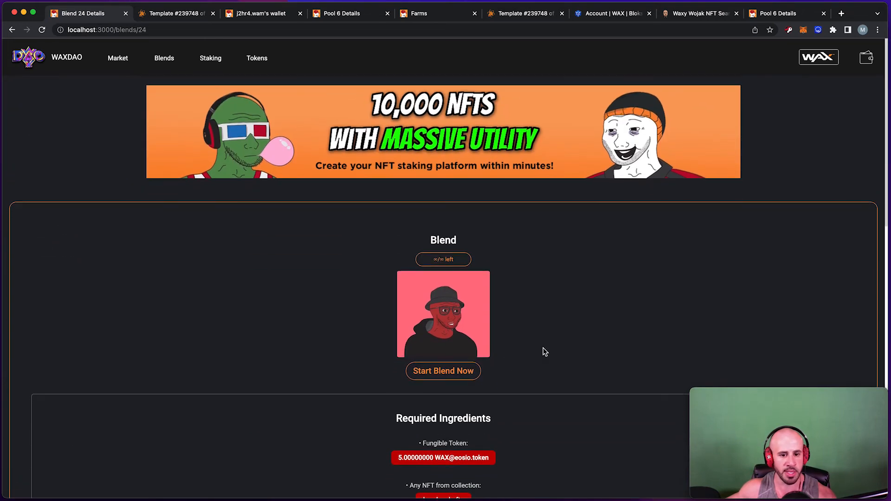
{"action": "left_click", "coordinate": [445, 371]}
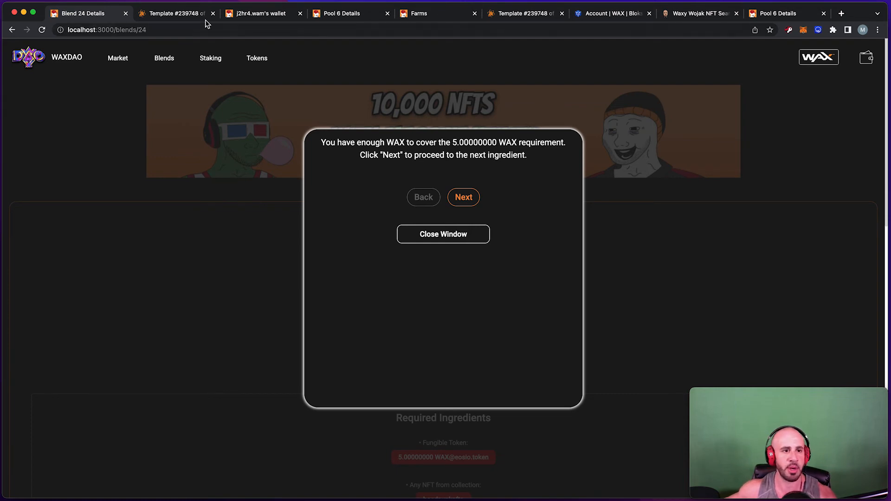
{"action": "left_click", "coordinate": [266, 14]}
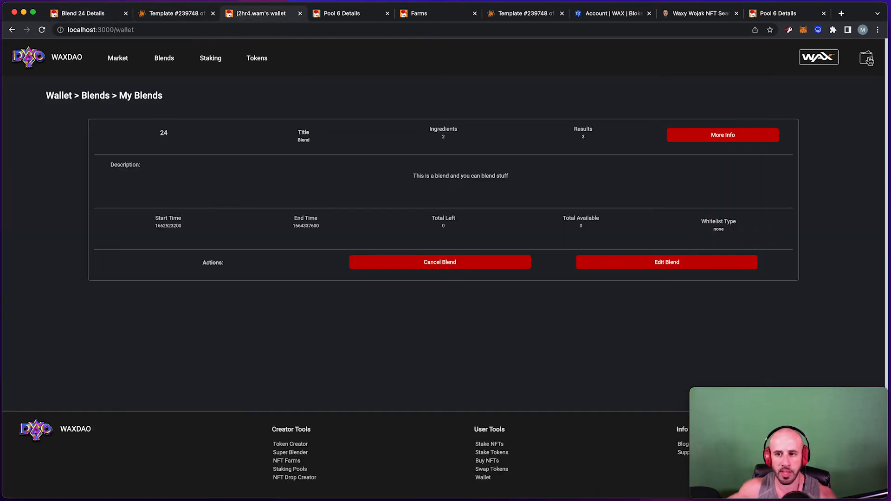
View Tokens > Blender Balances, which show no tokens deposited, then go back to the Blend 24 tab.
{"action": "left_click", "coordinate": [867, 58]}
{"action": "scroll", "coordinate": [844, 170], "scroll_direction": "up", "scroll_amount": 2}
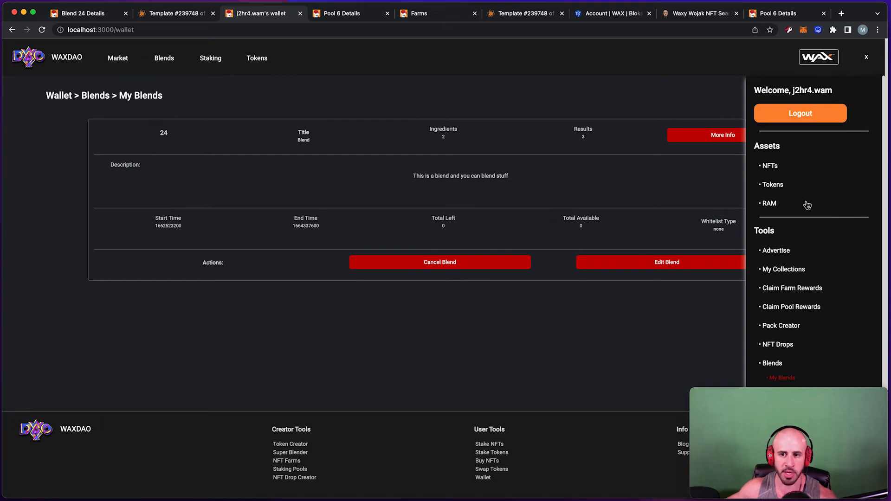
{"action": "left_click", "coordinate": [778, 191]}
{"action": "left_click", "coordinate": [801, 218]}
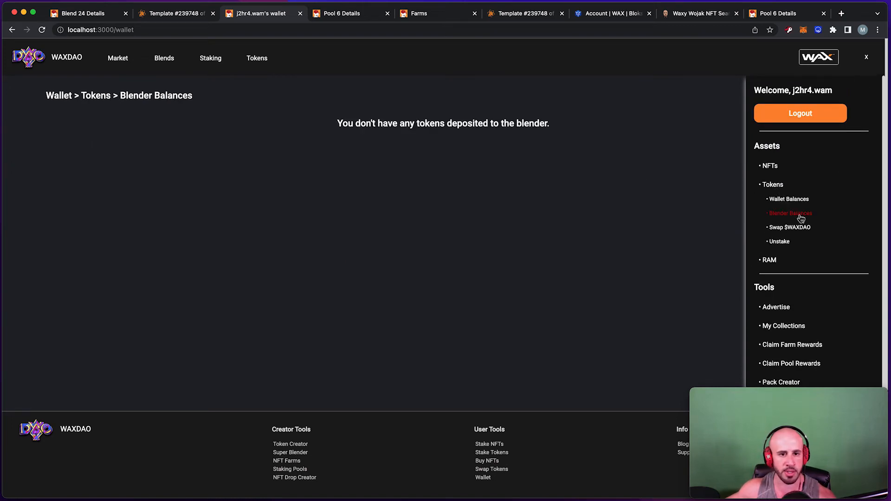
{"action": "left_click", "coordinate": [868, 57]}
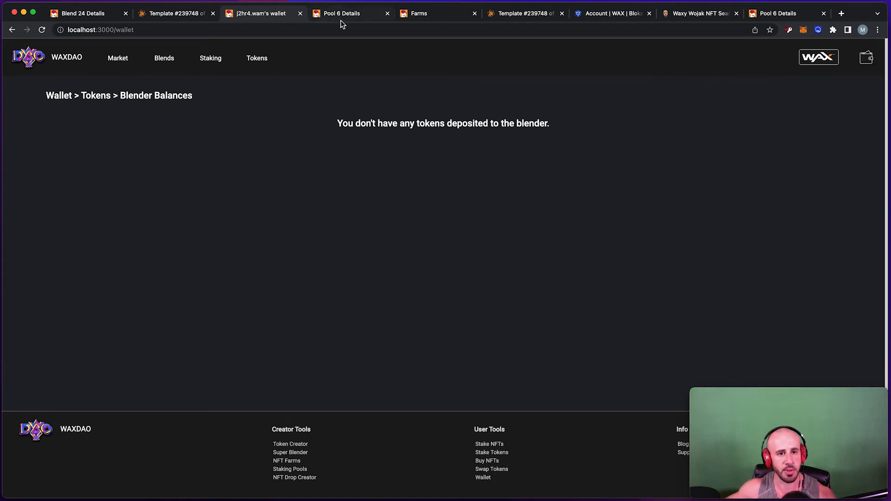
{"action": "left_click", "coordinate": [99, 17]}
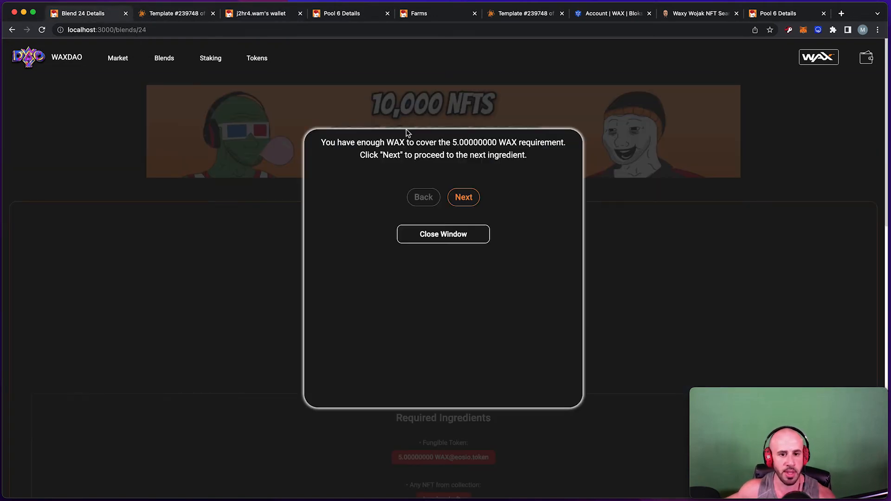
Move past the WAX requirement and add one Team Pitbull Sticker as the hoodpunknfts NFT ingredient.
{"action": "left_click_drag", "start_coordinate": [347, 144], "coordinate": [525, 143]}
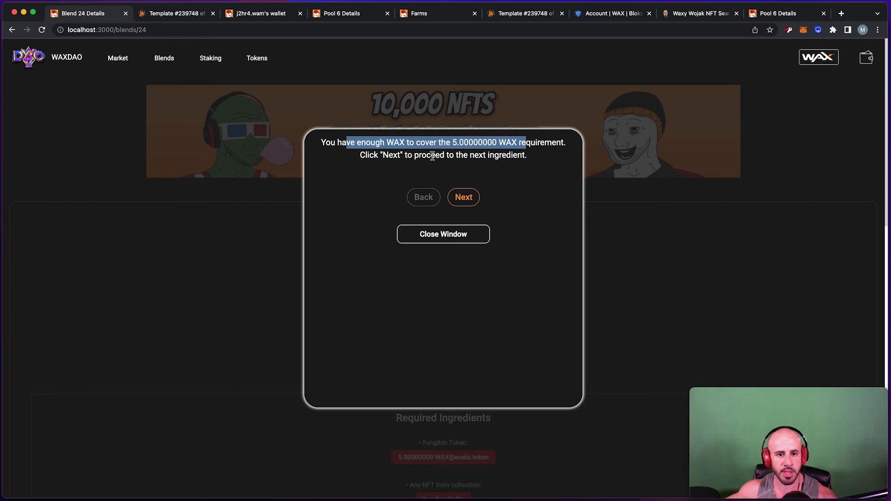
{"action": "left_click", "coordinate": [470, 202]}
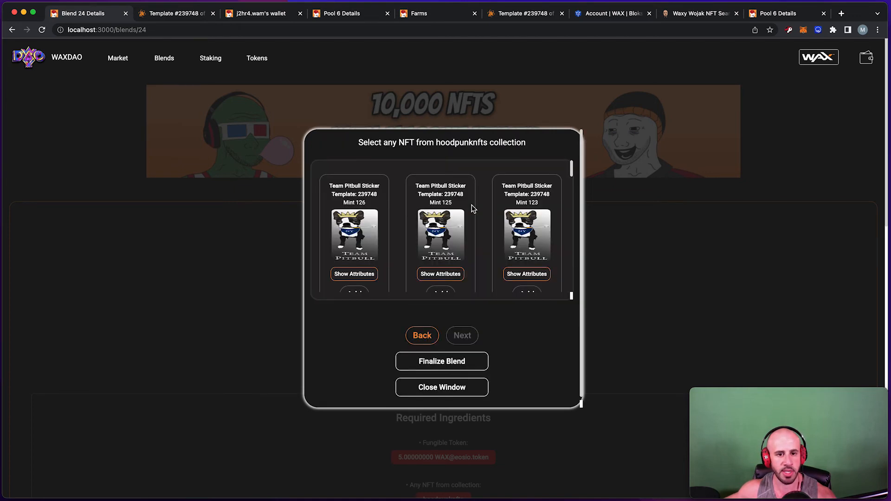
{"action": "left_click_drag", "start_coordinate": [367, 143], "coordinate": [548, 150]}
{"action": "left_click", "coordinate": [548, 151]}
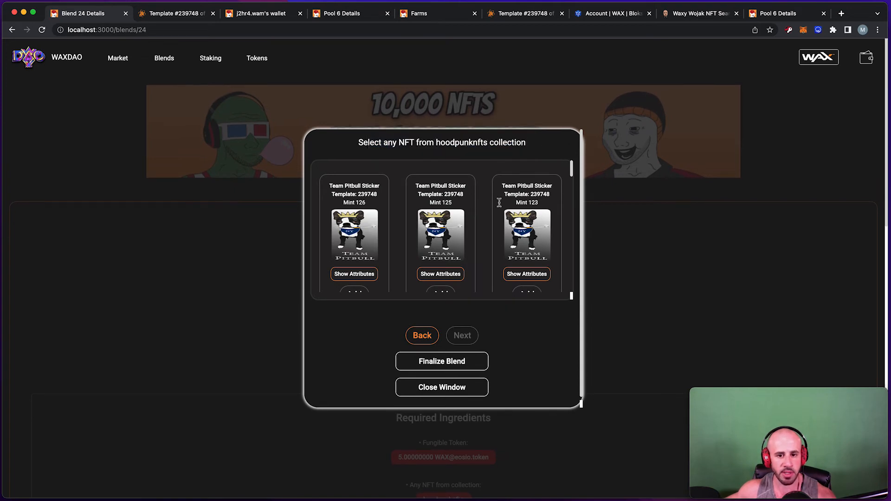
{"action": "scroll", "coordinate": [487, 196], "scroll_direction": "down", "scroll_amount": 4}
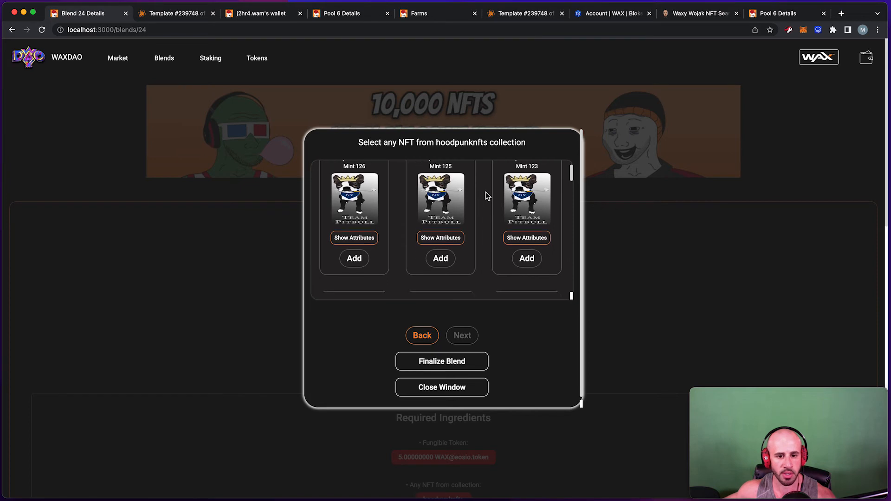
{"action": "scroll", "coordinate": [487, 196], "scroll_direction": "down", "scroll_amount": 5}
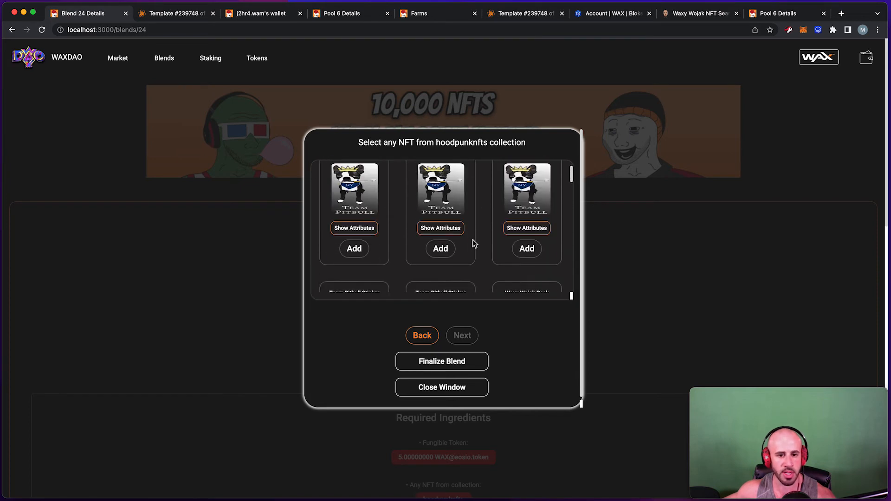
{"action": "left_click", "coordinate": [441, 249]}
Finalize the blend and approve it in WAX Cloud Wallet, which fails with a missing balance object error.
{"action": "scroll", "coordinate": [453, 278], "scroll_direction": "down", "scroll_amount": 1}
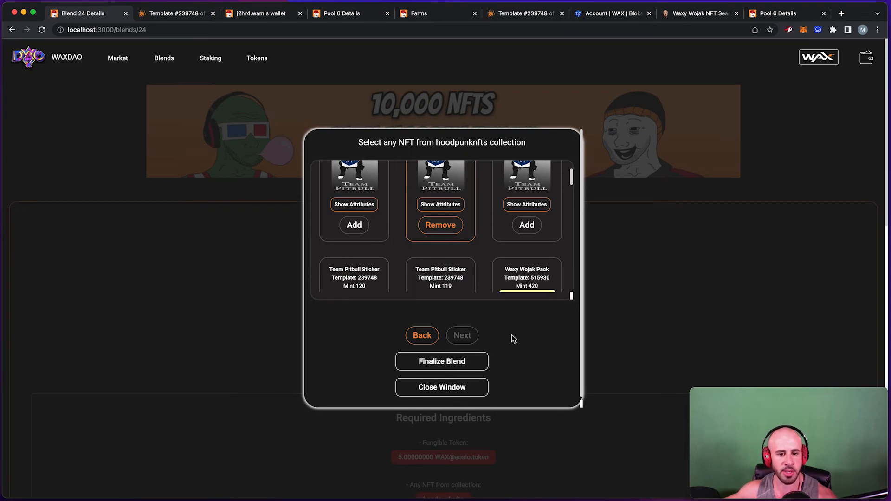
{"action": "left_click", "coordinate": [448, 361]}
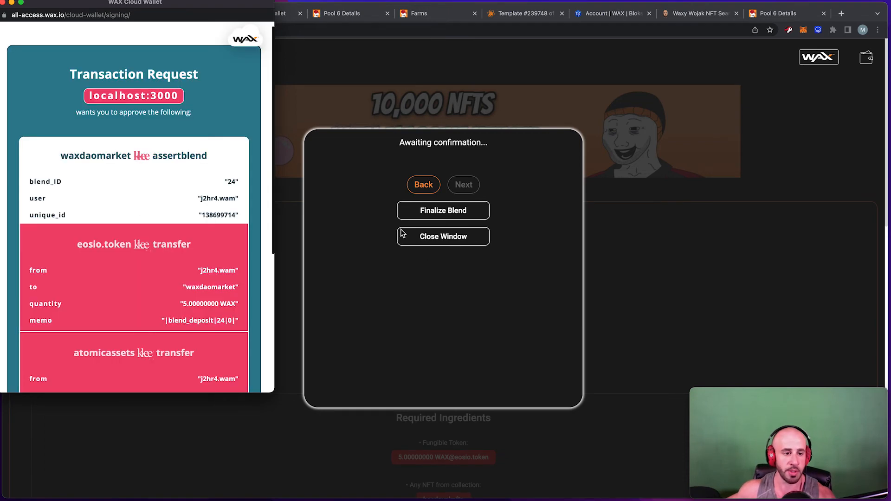
{"action": "scroll", "coordinate": [231, 168], "scroll_direction": "down", "scroll_amount": 5}
{"action": "left_click", "coordinate": [146, 304]}
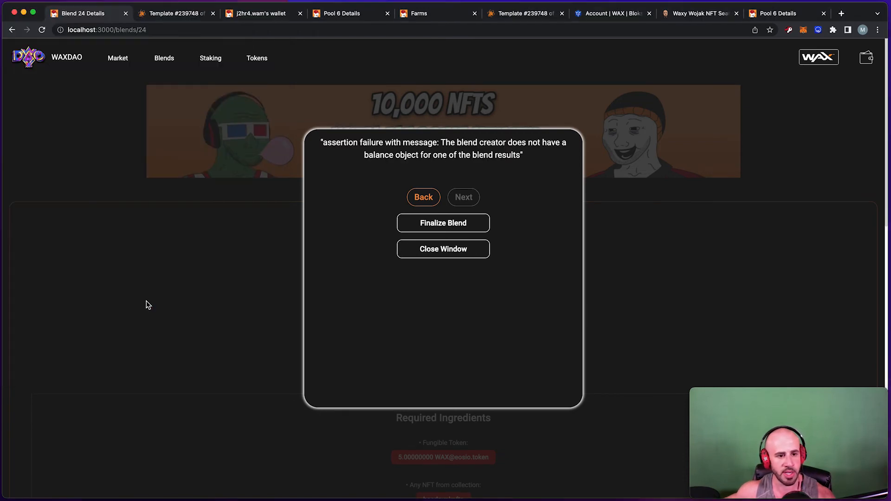
{"action": "left_click_drag", "start_coordinate": [440, 142], "coordinate": [519, 158]}
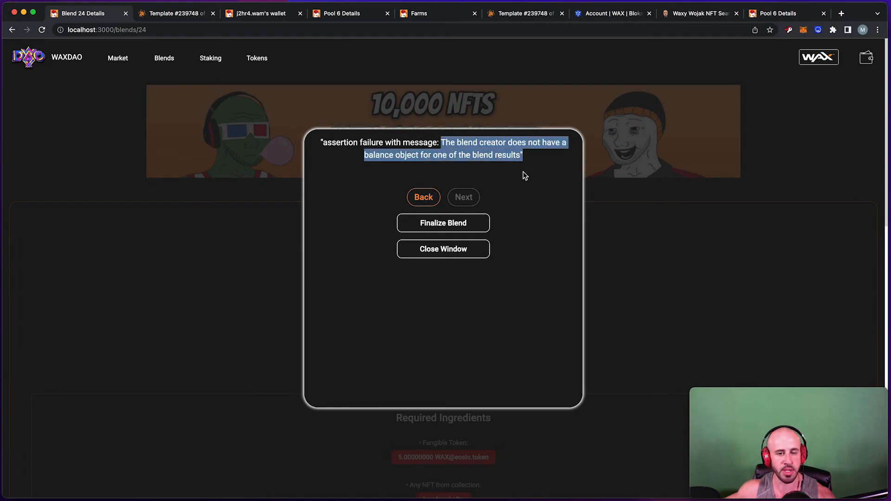
{"action": "left_click", "coordinate": [469, 258]}
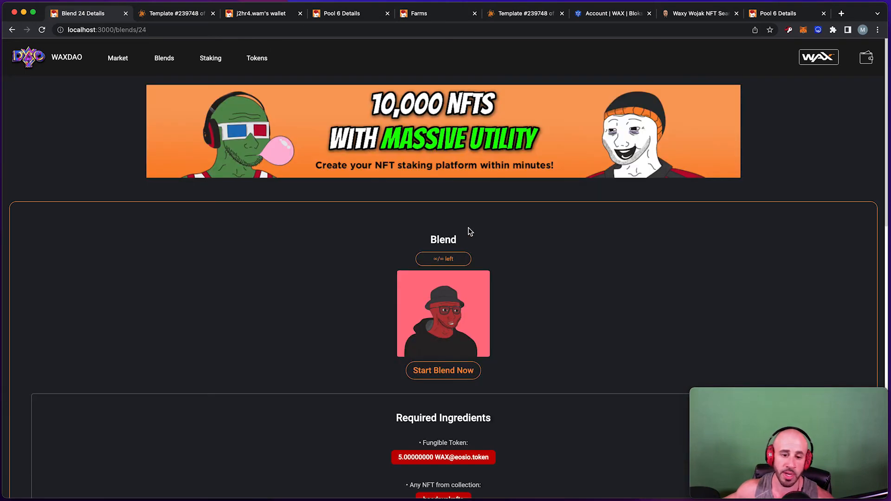
{"action": "scroll", "coordinate": [511, 228], "scroll_direction": "down", "scroll_amount": 1}
{"action": "scroll", "coordinate": [520, 226], "scroll_direction": "down", "scroll_amount": 5}
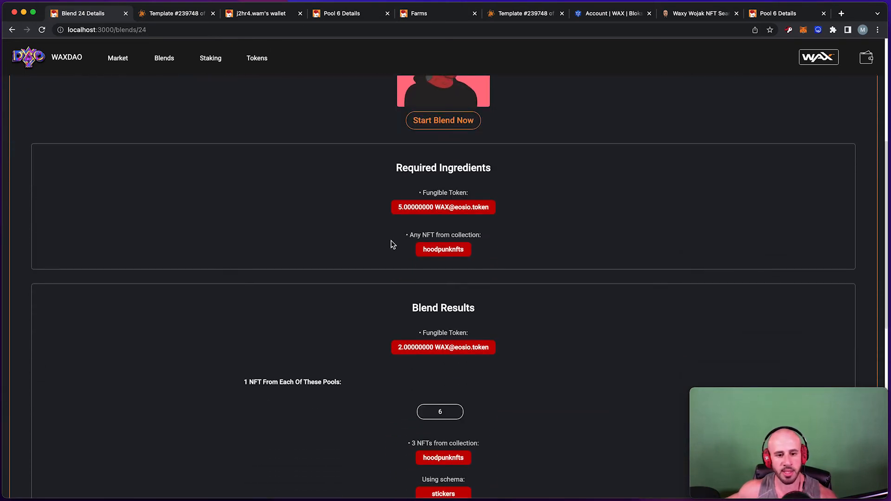
{"action": "left_click_drag", "start_coordinate": [412, 309], "coordinate": [518, 308]}
{"action": "scroll", "coordinate": [529, 342], "scroll_direction": "down", "scroll_amount": 3}
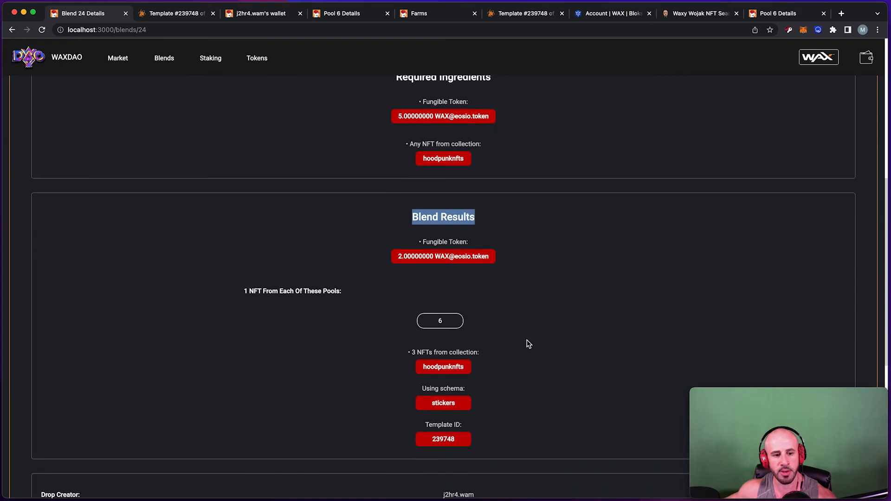
{"action": "scroll", "coordinate": [511, 278], "scroll_direction": "up", "scroll_amount": 3}
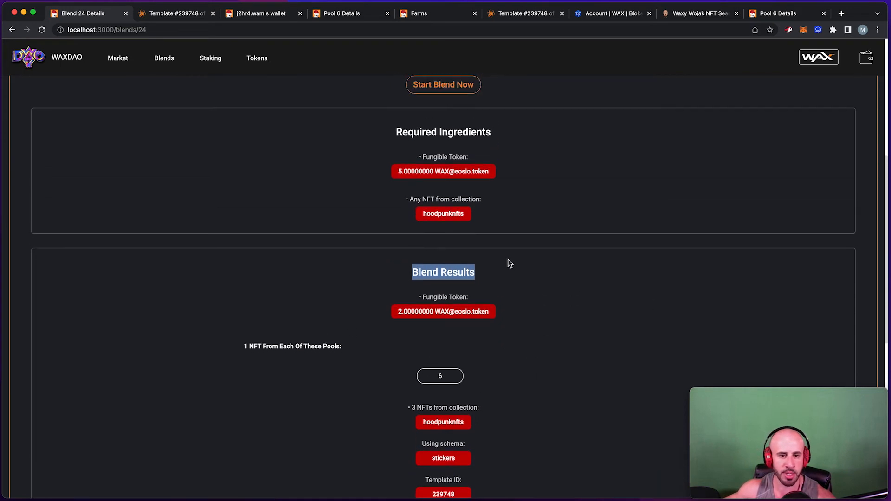
{"action": "left_click", "coordinate": [492, 282]}
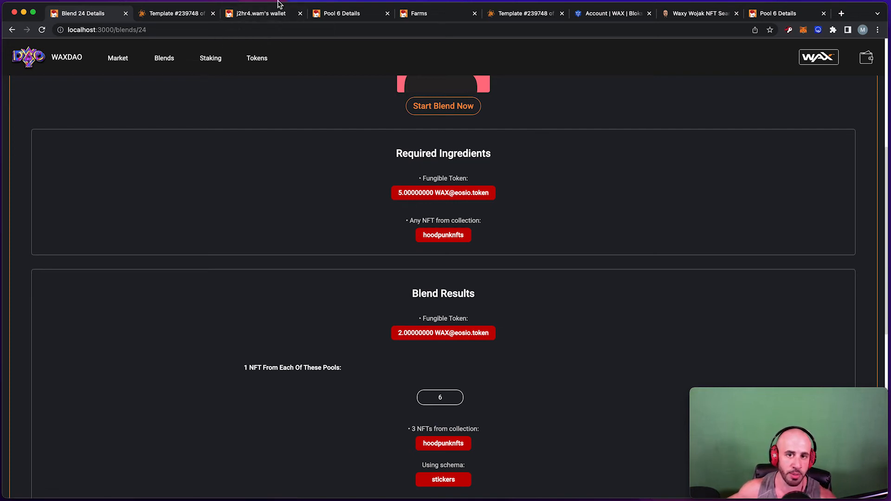
Go to the wallet tab and confirm Blender Balances show no tokens deposited.
{"action": "left_click", "coordinate": [268, 14]}
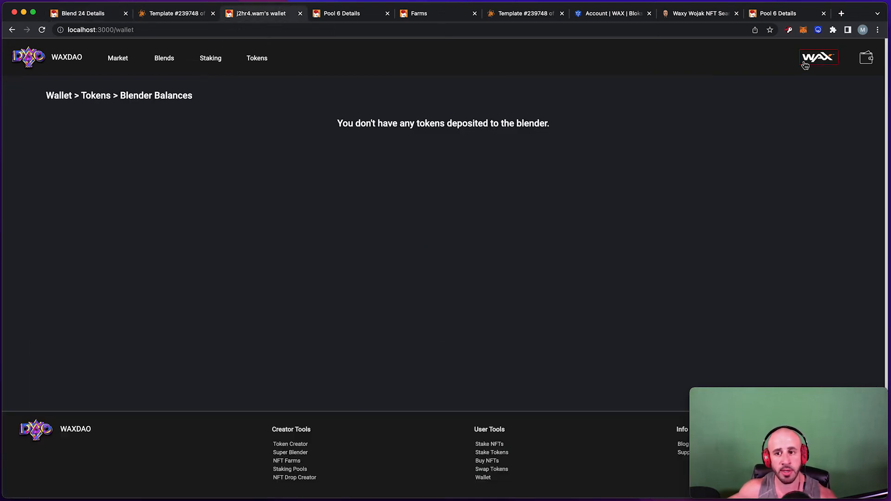
{"action": "left_click", "coordinate": [871, 58]}
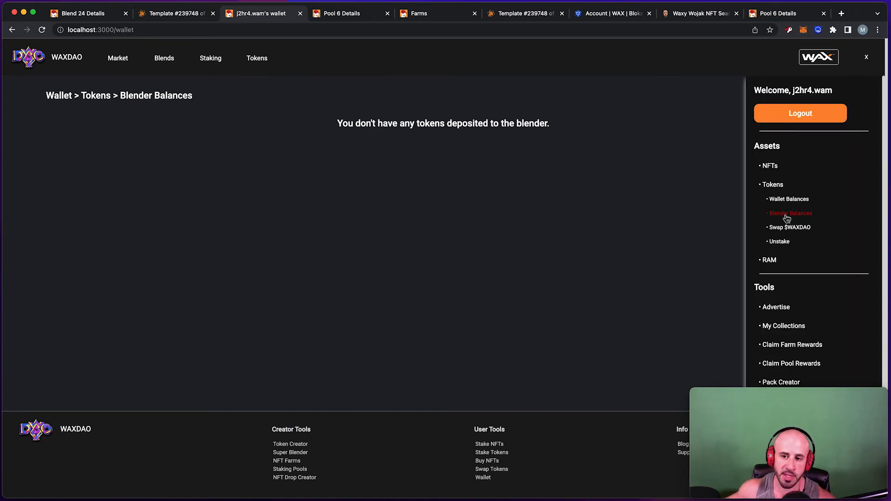
{"action": "scroll", "coordinate": [787, 218], "scroll_direction": "down", "scroll_amount": 2}
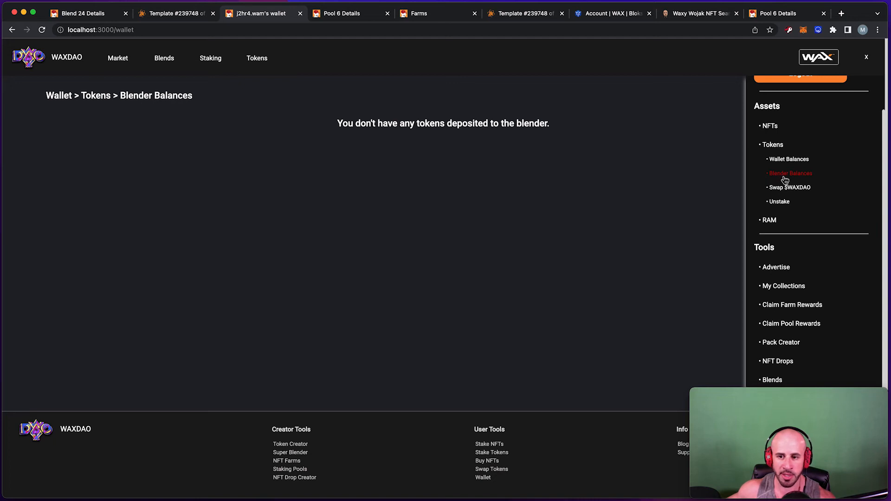
{"action": "scroll", "coordinate": [784, 179], "scroll_direction": "down", "scroll_amount": 2}
{"action": "left_click_drag", "start_coordinate": [356, 121], "coordinate": [523, 124]}
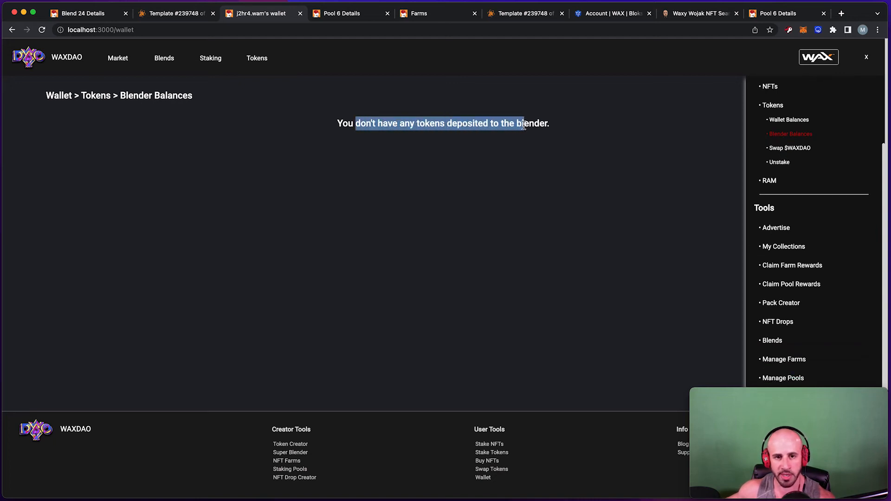
{"action": "scroll", "coordinate": [803, 223], "scroll_direction": "down", "scroll_amount": 1}
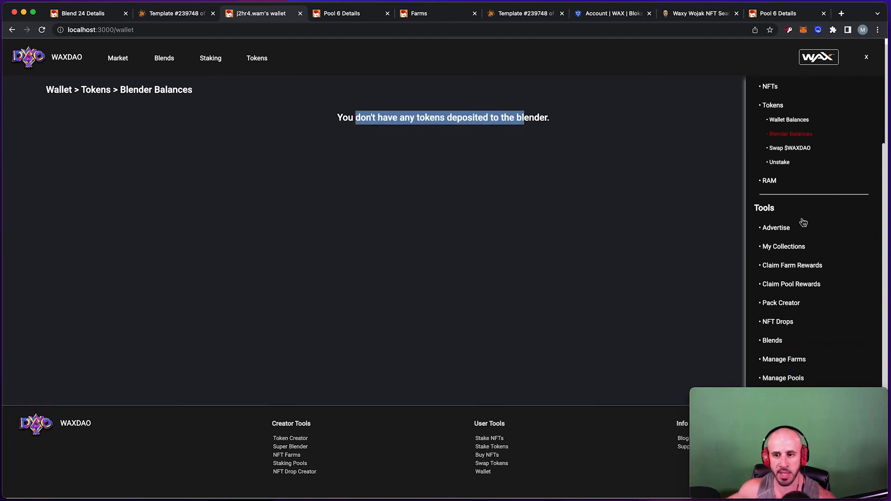
Show Wallet Balances and scroll down to the 175.0909334 WAX balance.
{"action": "left_click", "coordinate": [788, 123]}
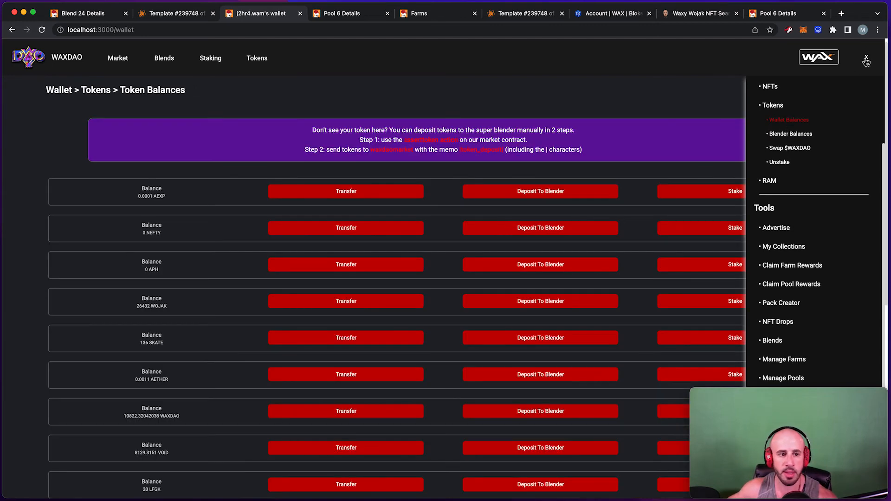
{"action": "left_click", "coordinate": [866, 61]}
{"action": "scroll", "coordinate": [264, 194], "scroll_direction": "down", "scroll_amount": 5}
{"action": "scroll", "coordinate": [246, 187], "scroll_direction": "down", "scroll_amount": 3}
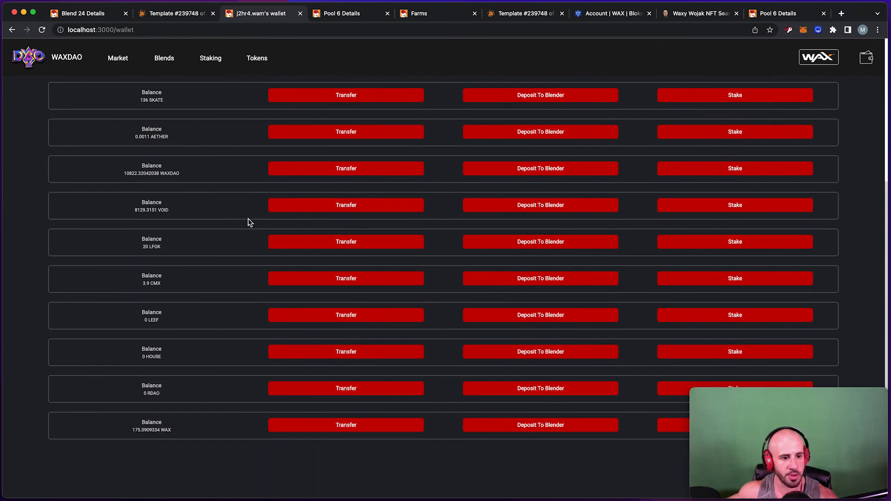
{"action": "scroll", "coordinate": [173, 392], "scroll_direction": "down", "scroll_amount": 3}
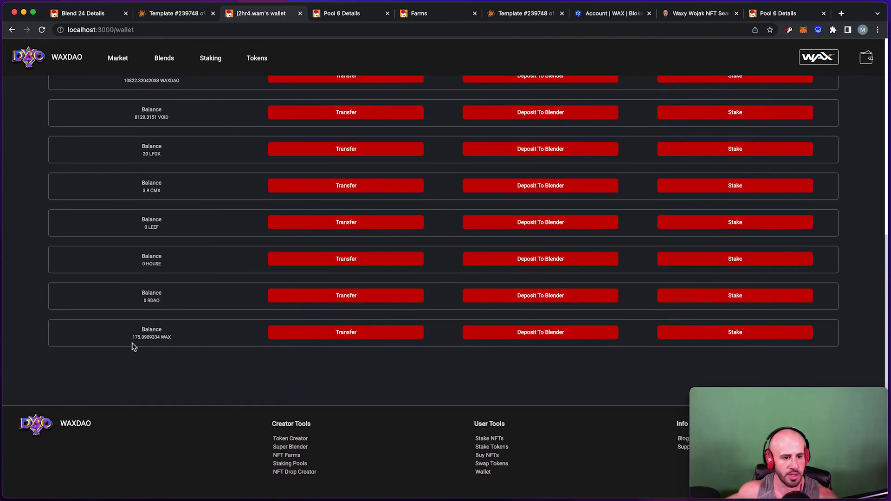
{"action": "left_click_drag", "start_coordinate": [106, 351], "coordinate": [112, 338]}
{"action": "left_click_drag", "start_coordinate": [193, 342], "coordinate": [84, 327]}
{"action": "left_click", "coordinate": [176, 344]}
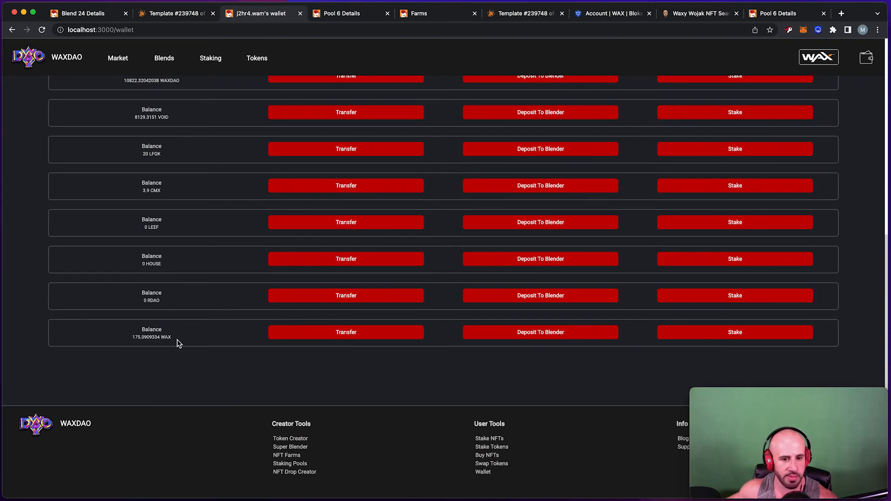
Deposit 20 WAX into the blender from the WAX row and approve the transaction.
{"action": "left_click", "coordinate": [544, 338]}
{"action": "left_click", "coordinate": [404, 375]}
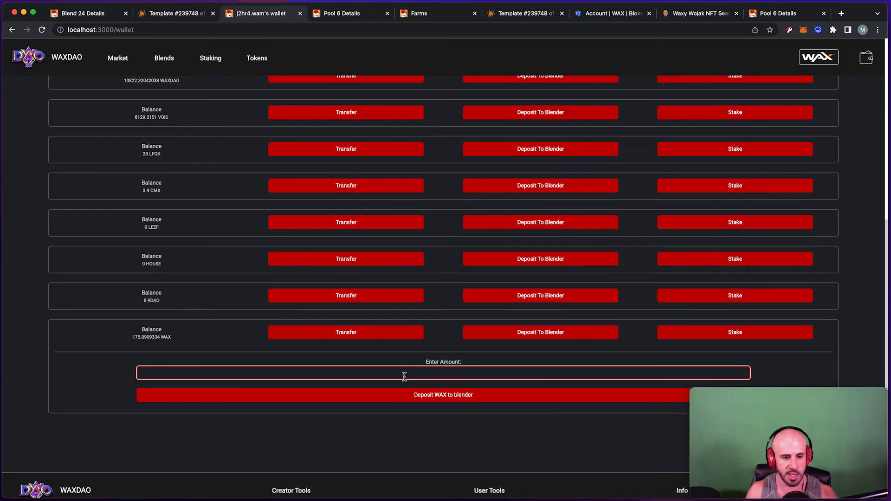
{"action": "type", "text": "10"}
{"action": "left_click_drag", "start_coordinate": [195, 374], "coordinate": [88, 368]}
{"action": "type", "text": "20"}
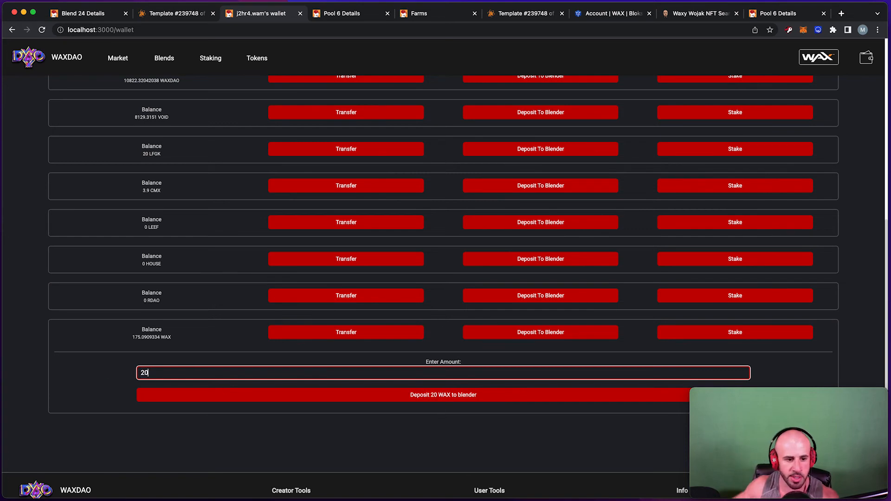
{"action": "left_click", "coordinate": [441, 398]}
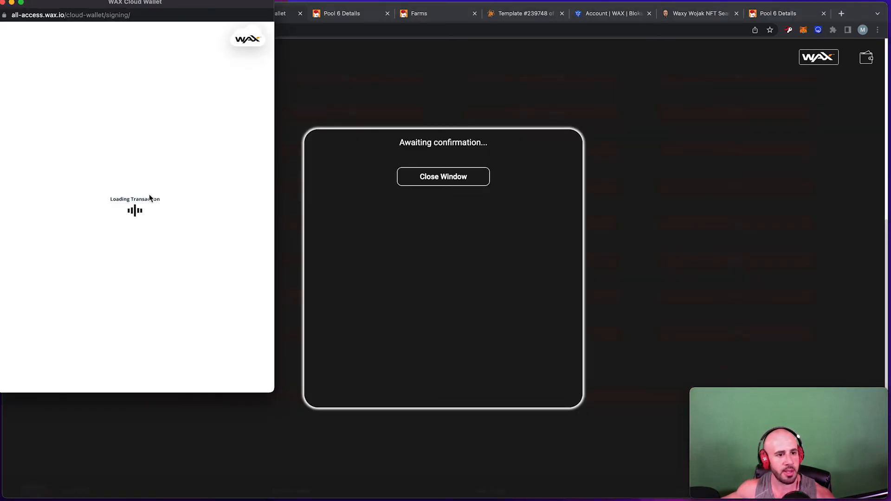
{"action": "scroll", "coordinate": [179, 300], "scroll_direction": "down", "scroll_amount": 3}
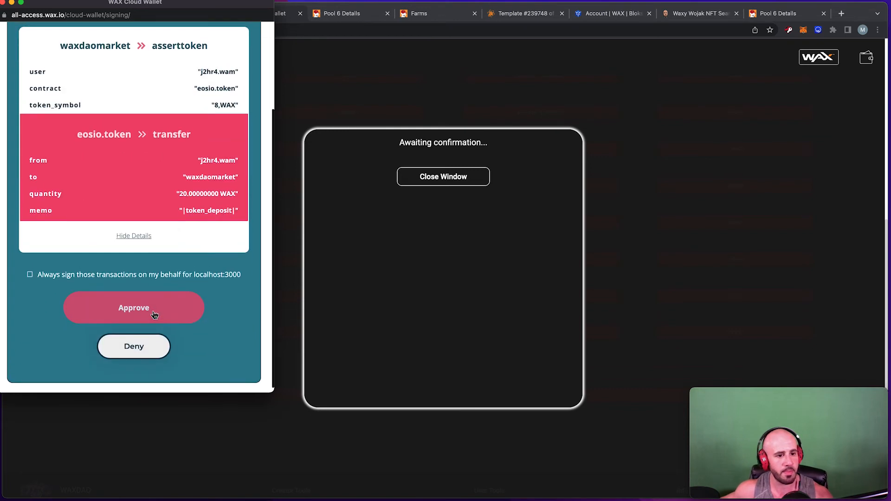
{"action": "left_click", "coordinate": [152, 311]}
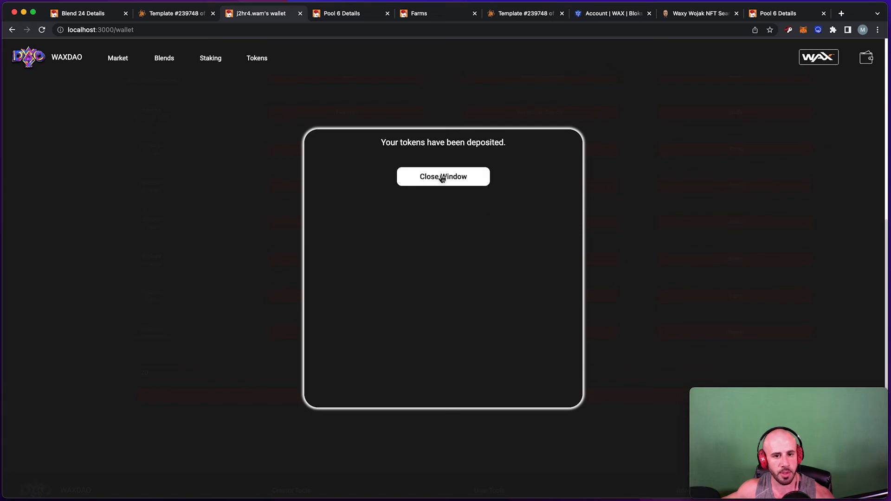
{"action": "left_click", "coordinate": [441, 175]}
Confirm Blender Balances now hold 20.00000000 WAX, then return to the Blend 24 details tab.
{"action": "scroll", "coordinate": [611, 175], "scroll_direction": "up", "scroll_amount": 10}
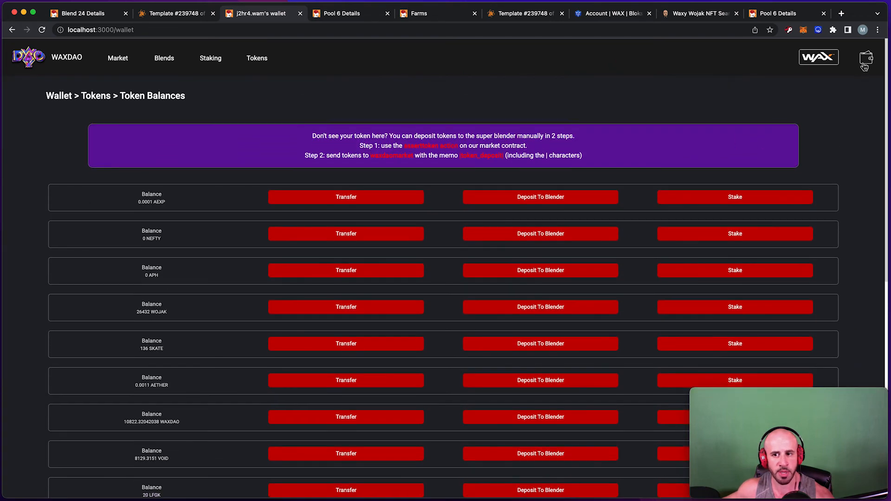
{"action": "left_click", "coordinate": [865, 59]}
{"action": "left_click", "coordinate": [808, 138]}
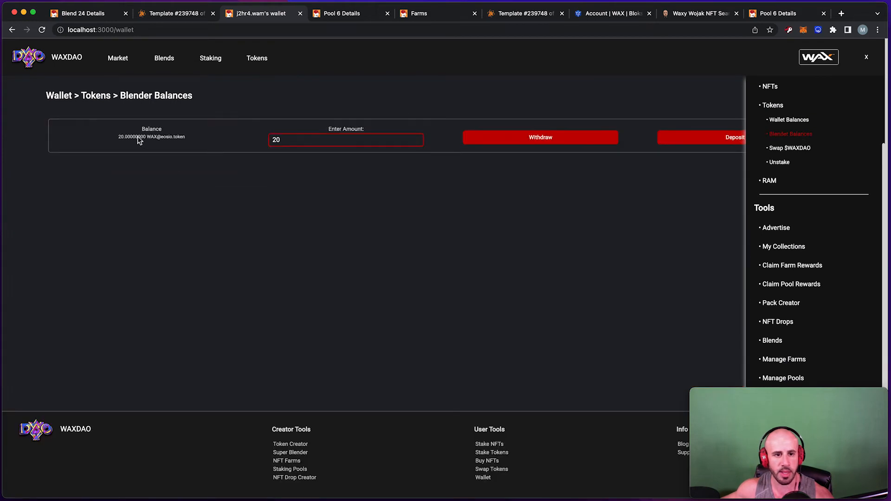
{"action": "key", "text": "BackSpace"}
{"action": "key", "text": "BackSpace"}
{"action": "left_click_drag", "start_coordinate": [114, 139], "coordinate": [219, 138]}
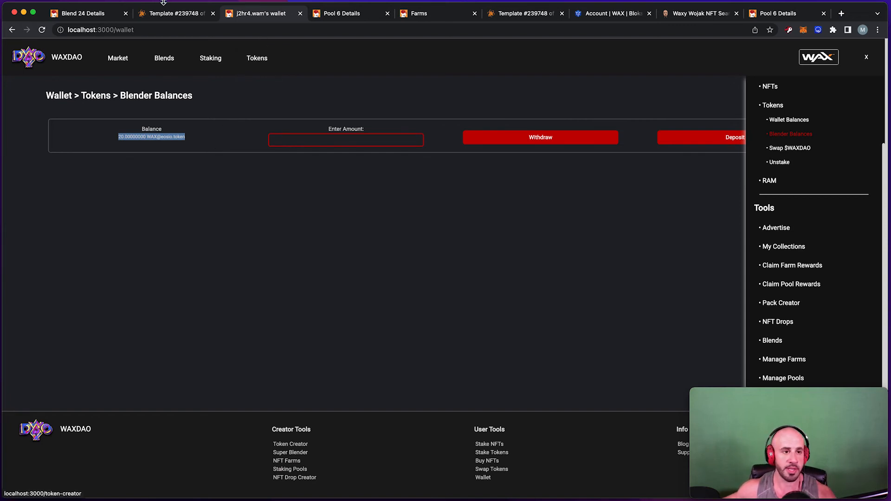
{"action": "left_click", "coordinate": [111, 18]}
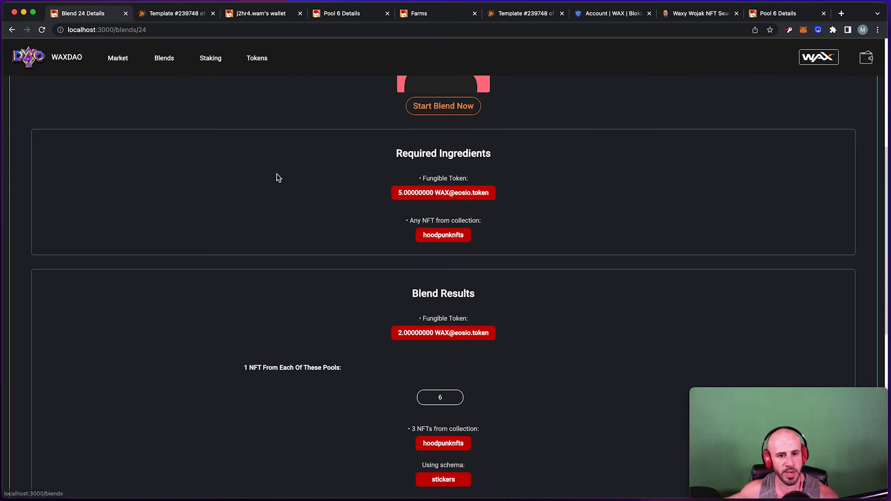
{"action": "scroll", "coordinate": [330, 168], "scroll_direction": "down", "scroll_amount": 8}
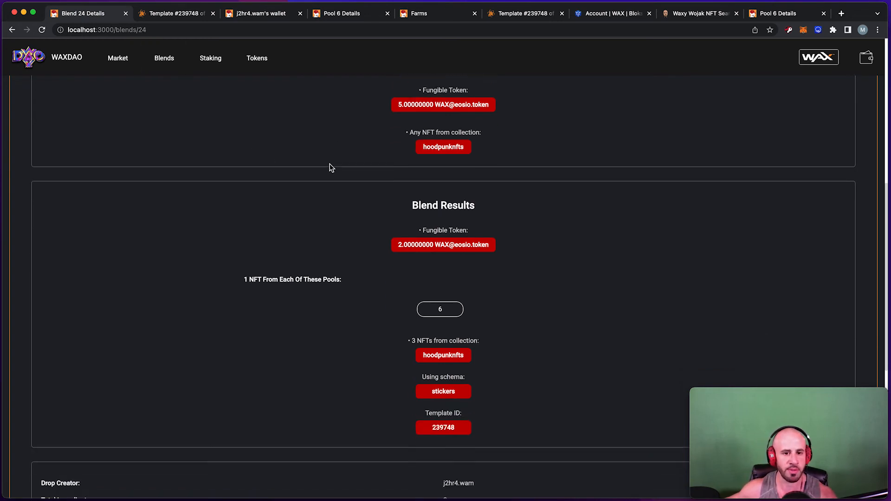
{"action": "scroll", "coordinate": [352, 176], "scroll_direction": "up", "scroll_amount": 5}
{"action": "left_click_drag", "start_coordinate": [408, 191], "coordinate": [479, 191]}
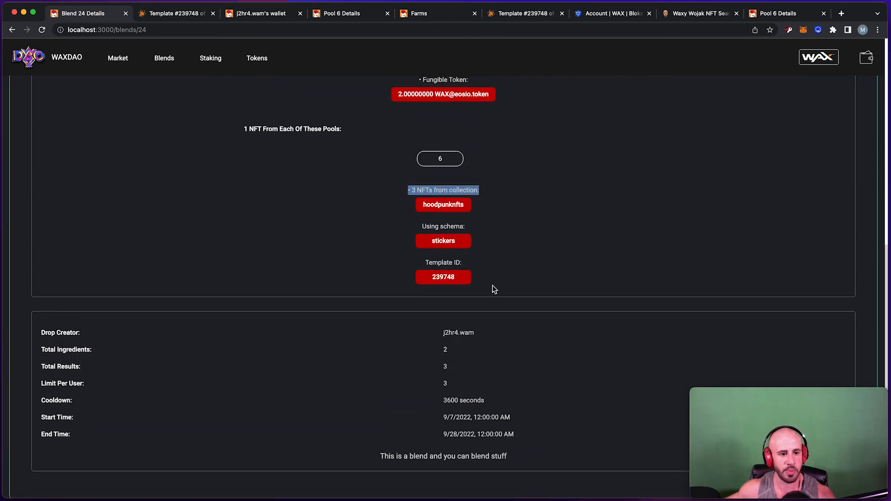
{"action": "scroll", "coordinate": [501, 250], "scroll_direction": "up", "scroll_amount": 5}
{"action": "scroll", "coordinate": [483, 246], "scroll_direction": "up", "scroll_amount": 3}
Start Blend 24 and click Finalize Blend to request wallet signing.
{"action": "left_click", "coordinate": [446, 241]}
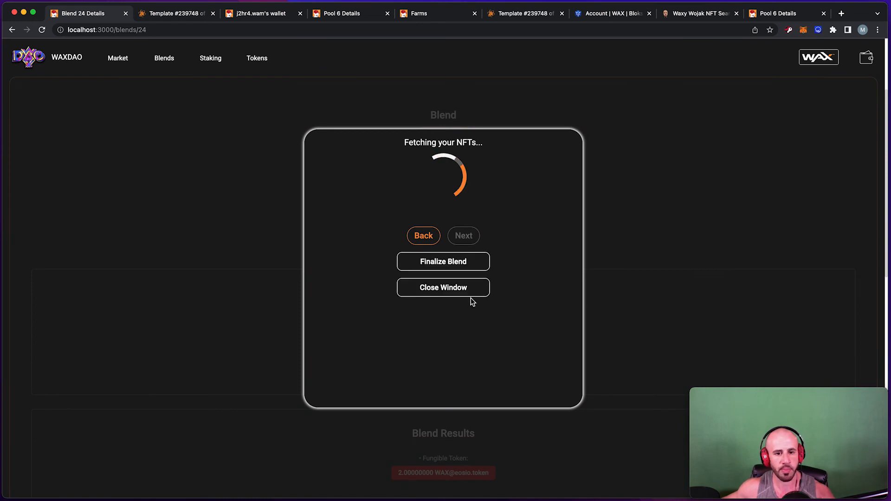
{"action": "scroll", "coordinate": [468, 275], "scroll_direction": "up", "scroll_amount": 2}
{"action": "scroll", "coordinate": [460, 251], "scroll_direction": "down", "scroll_amount": 3}
{"action": "scroll", "coordinate": [436, 200], "scroll_direction": "down", "scroll_amount": 3}
{"action": "scroll", "coordinate": [438, 223], "scroll_direction": "up", "scroll_amount": 5}
{"action": "left_click", "coordinate": [440, 365]}
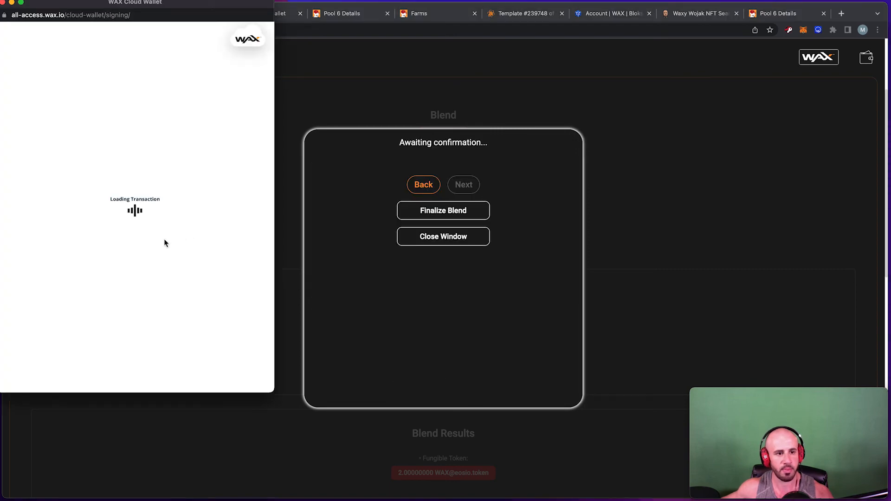
Approve the blend in WAX Cloud Wallet, yielding 3 template 239748 NFTs plus 2 WAX.
{"action": "scroll", "coordinate": [167, 235], "scroll_direction": "down", "scroll_amount": 5}
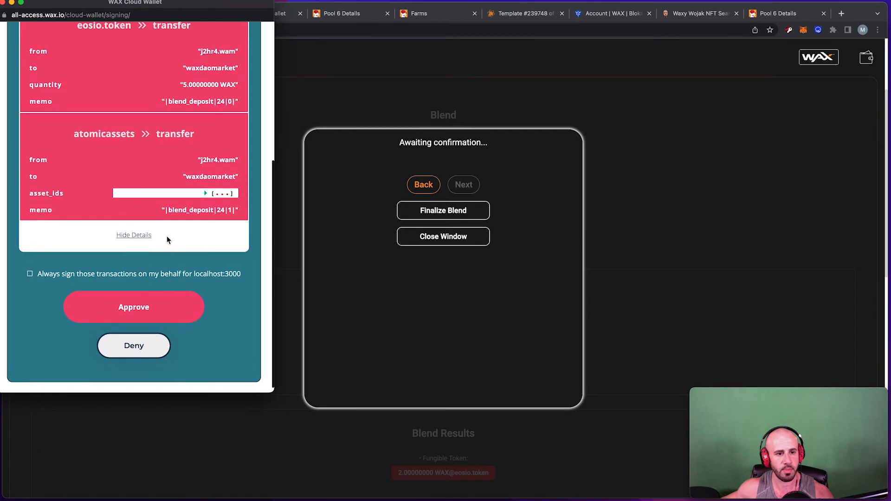
{"action": "scroll", "coordinate": [168, 239], "scroll_direction": "up", "scroll_amount": 5}
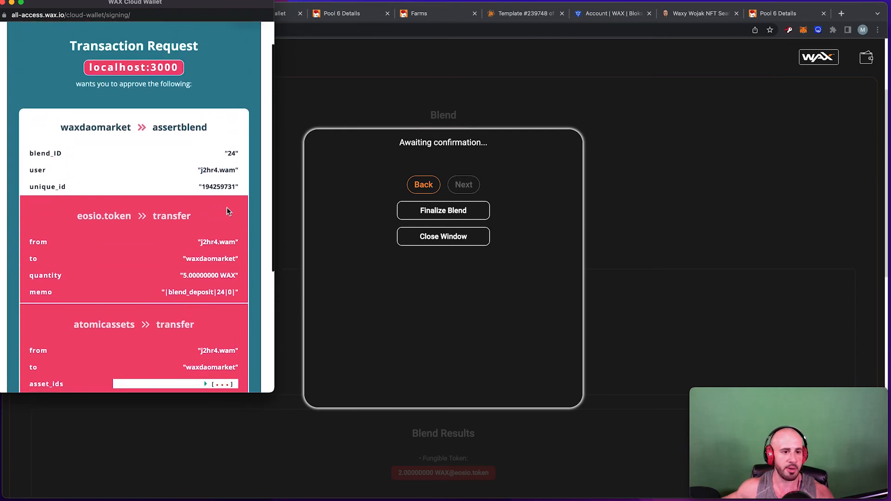
{"action": "scroll", "coordinate": [227, 208], "scroll_direction": "down", "scroll_amount": 1}
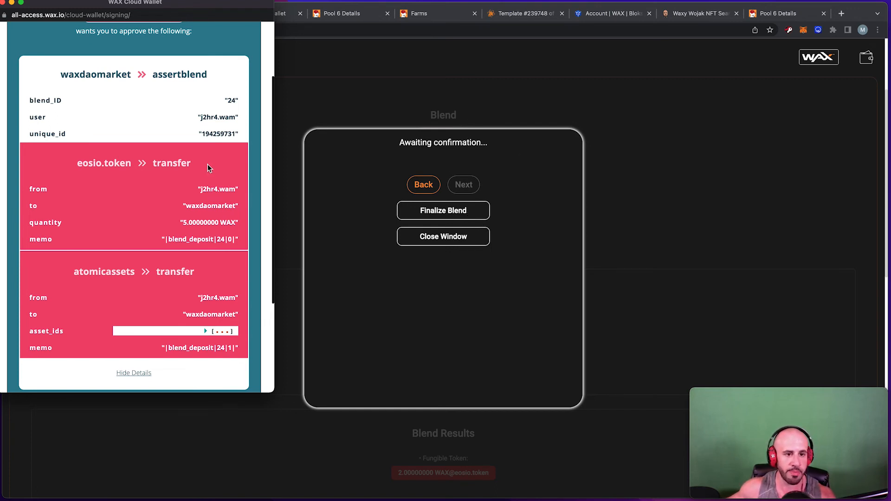
{"action": "scroll", "coordinate": [208, 168], "scroll_direction": "up", "scroll_amount": 2}
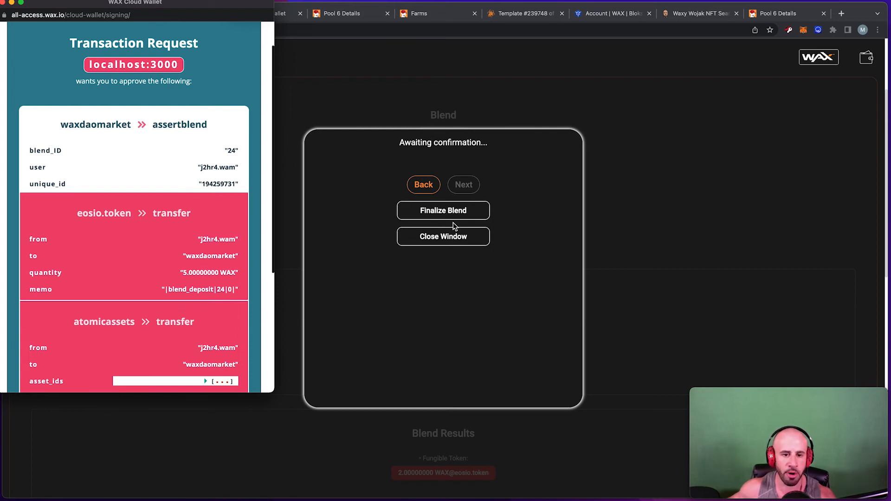
{"action": "left_click", "coordinate": [516, 195]}
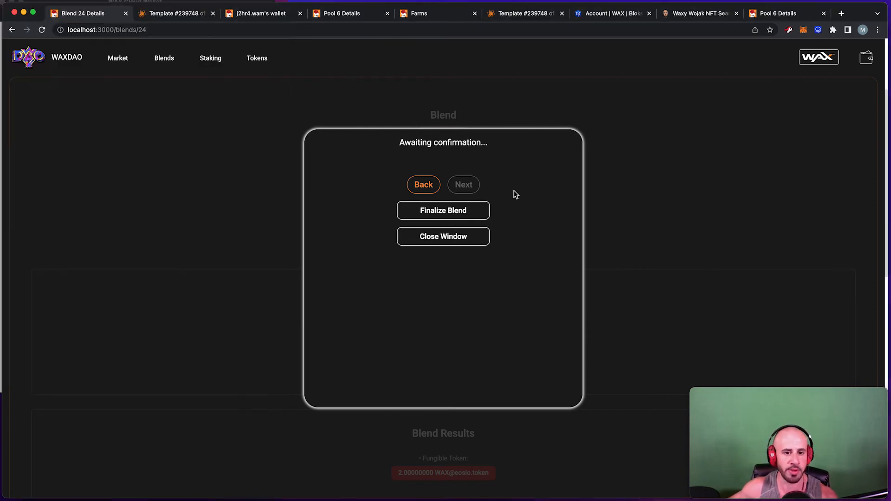
{"action": "left_click", "coordinate": [1, 65]}
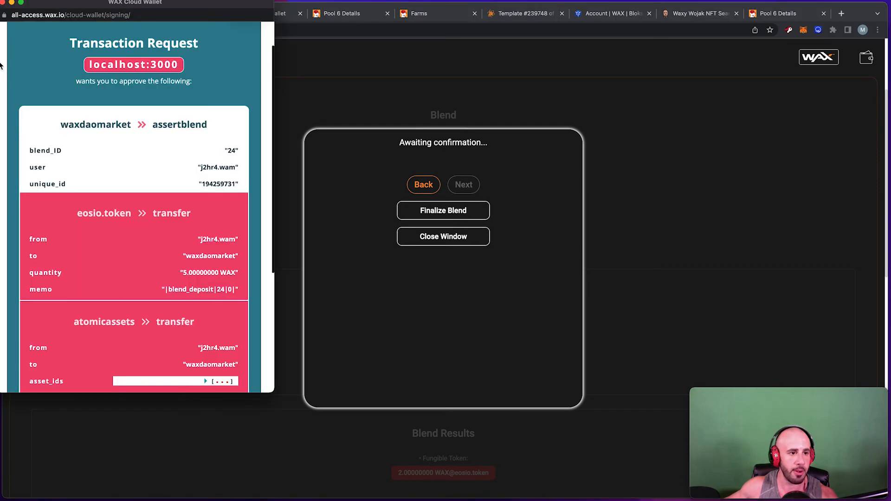
{"action": "scroll", "coordinate": [141, 286], "scroll_direction": "down", "scroll_amount": 5}
{"action": "left_click", "coordinate": [165, 309]}
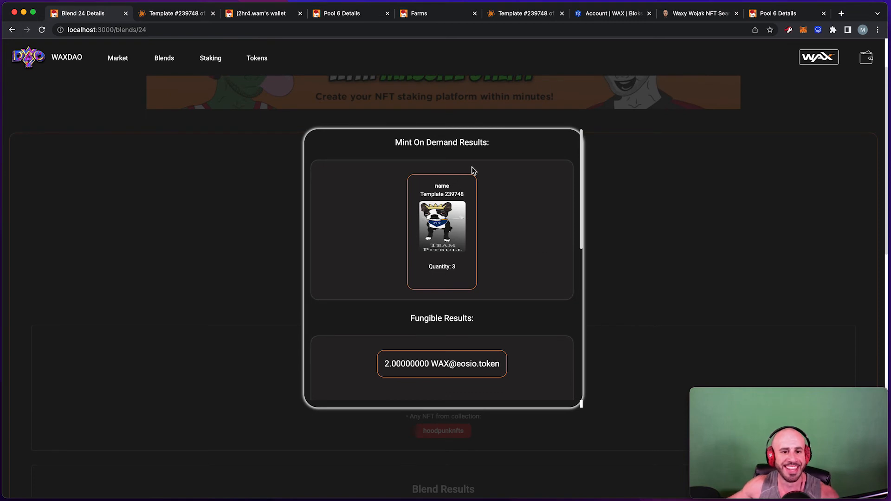
Scroll through the results: quantity 3 of template 239748, 2 WAX, and pre-minted Team Pitbull Sticker Mint 68.
{"action": "scroll", "coordinate": [472, 168], "scroll_direction": "down", "scroll_amount": 1}
{"action": "left_click_drag", "start_coordinate": [458, 255], "coordinate": [439, 228]}
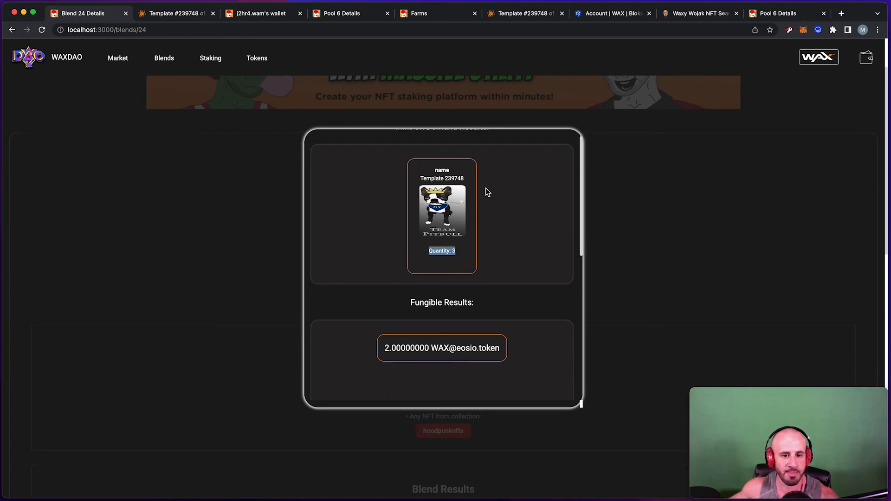
{"action": "scroll", "coordinate": [486, 192], "scroll_direction": "down", "scroll_amount": 1}
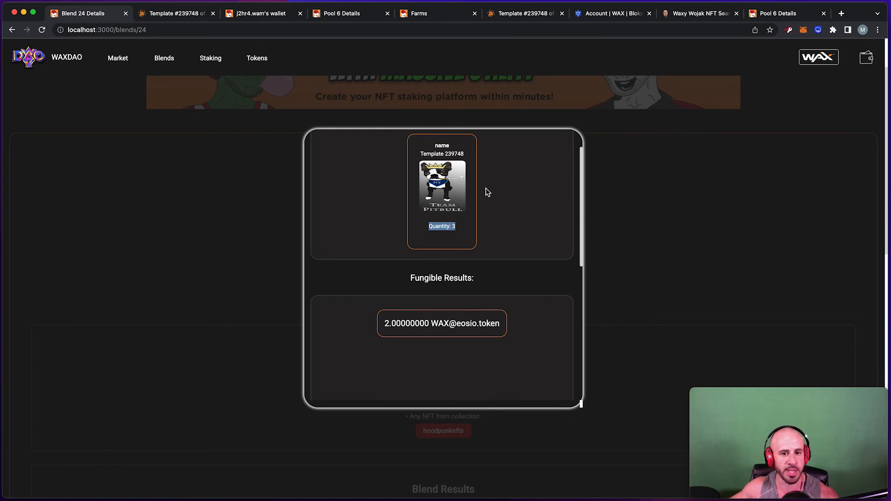
{"action": "scroll", "coordinate": [473, 189], "scroll_direction": "down", "scroll_amount": 1}
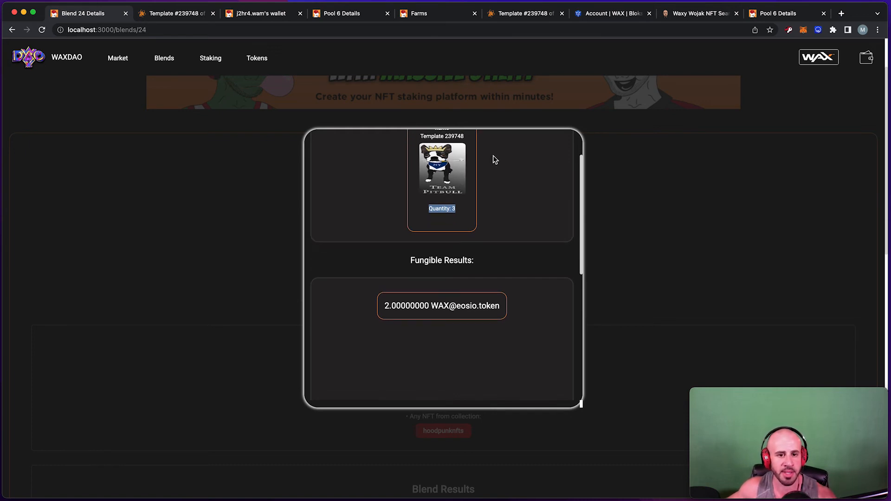
{"action": "scroll", "coordinate": [447, 168], "scroll_direction": "down", "scroll_amount": 2}
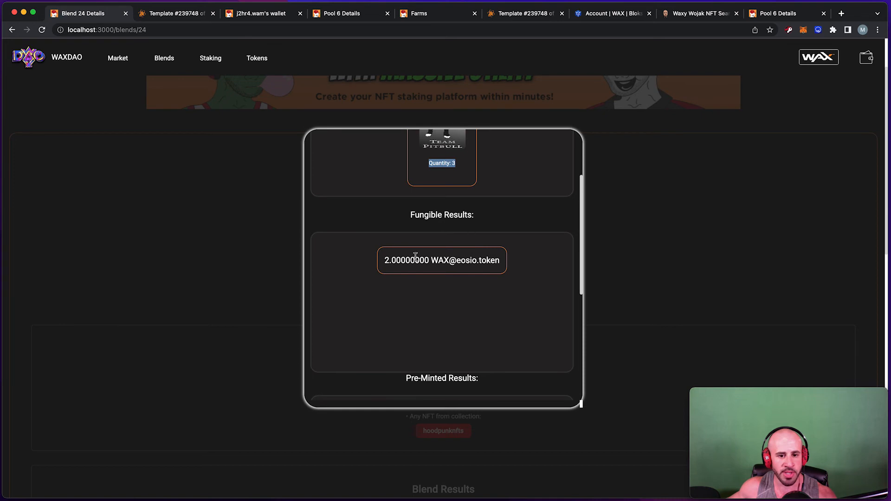
{"action": "left_click_drag", "start_coordinate": [387, 263], "coordinate": [503, 269]}
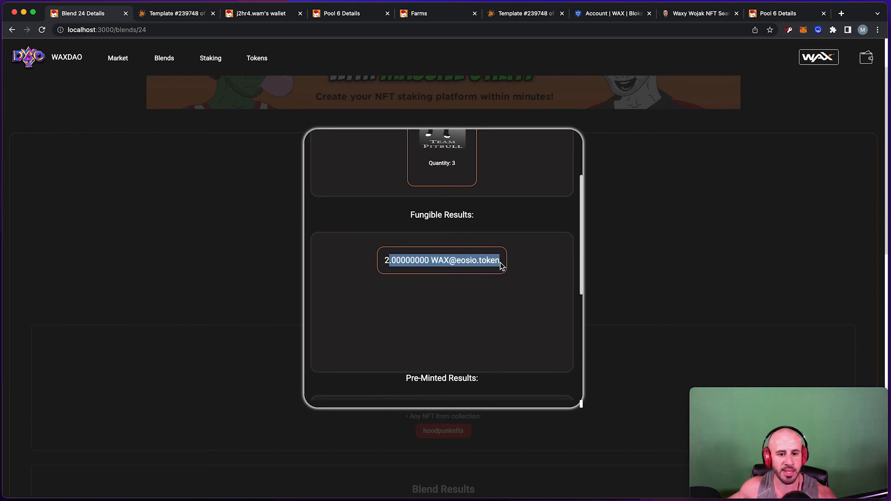
{"action": "scroll", "coordinate": [500, 263], "scroll_direction": "down", "scroll_amount": 6}
{"action": "left_click_drag", "start_coordinate": [404, 217], "coordinate": [495, 211]}
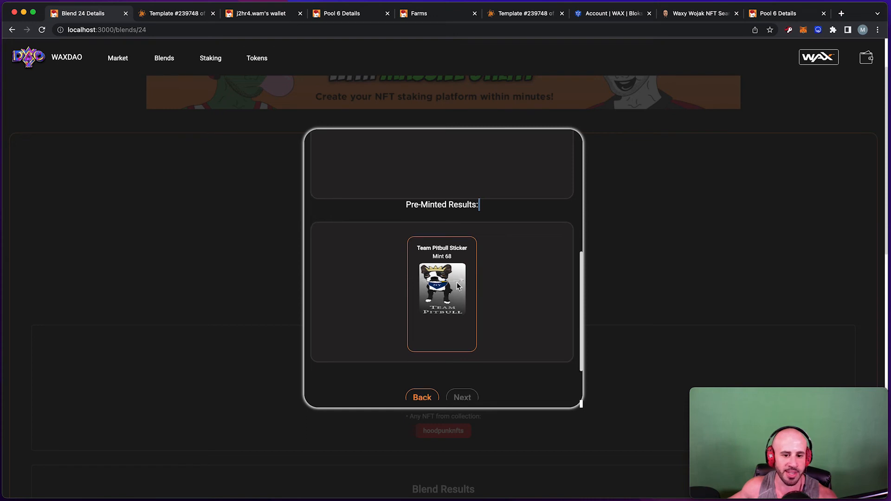
{"action": "scroll", "coordinate": [457, 284], "scroll_direction": "down", "scroll_amount": 3}
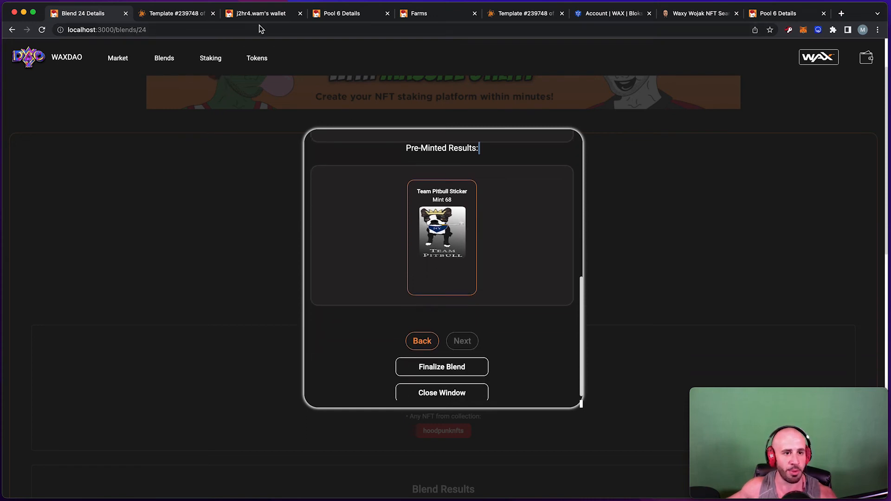
Confirm Pool 6 assets hold only Team Pitbull Sticker Mint 66, then go to the wallet's Blender Balances tab.
{"action": "left_click", "coordinate": [353, 13]}
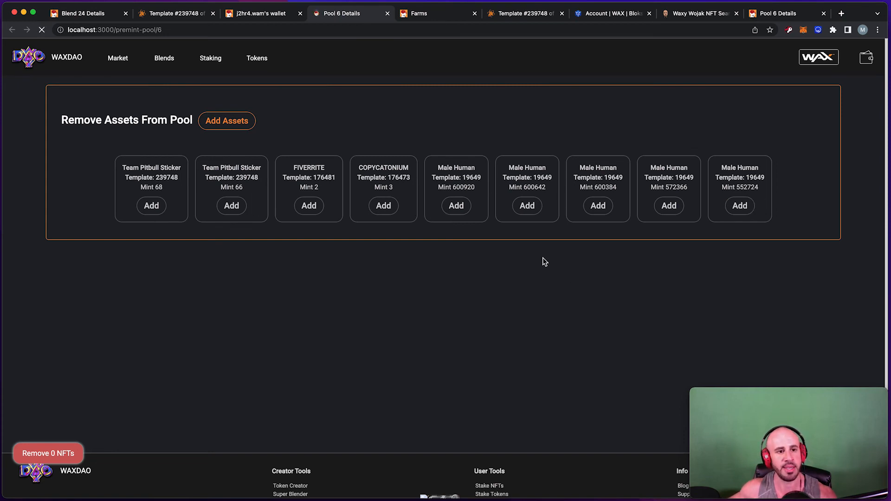
{"action": "left_click", "coordinate": [778, 18]}
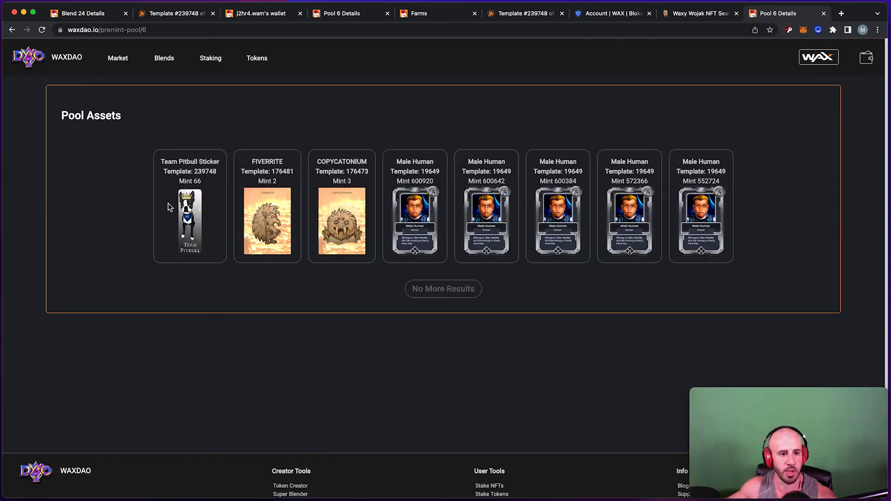
{"action": "left_click_drag", "start_coordinate": [165, 171], "coordinate": [244, 165]}
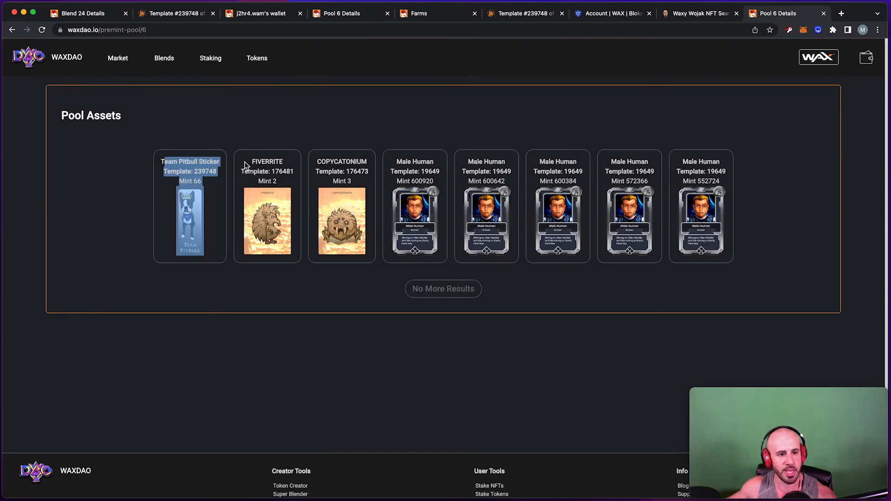
{"action": "left_click", "coordinate": [255, 275]}
{"action": "left_click", "coordinate": [255, 15]}
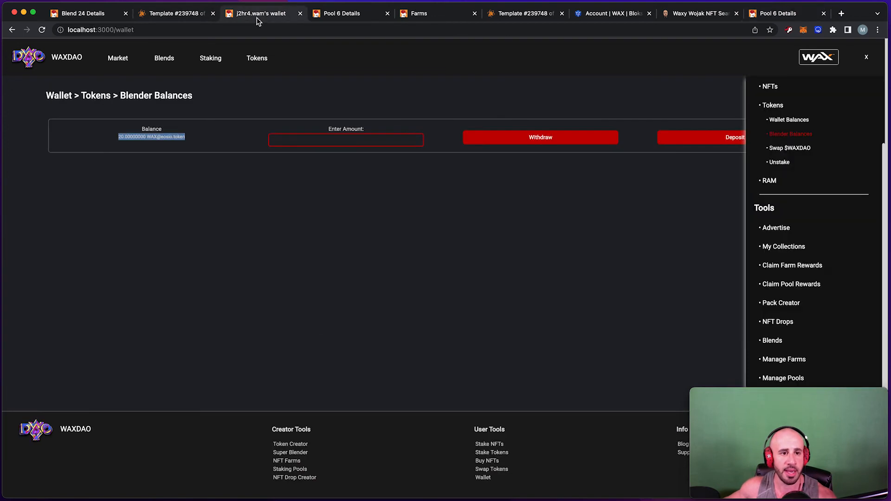
Show the wallet's Not Staked NFTs from the NFTs section of the side menu.
{"action": "scroll", "coordinate": [774, 107], "scroll_direction": "up", "scroll_amount": 3}
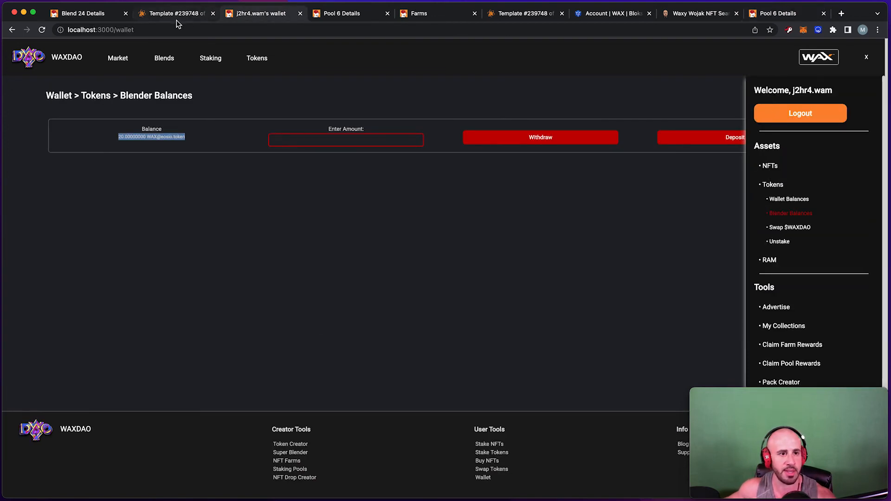
{"action": "left_click", "coordinate": [769, 167]}
{"action": "left_click", "coordinate": [783, 181]}
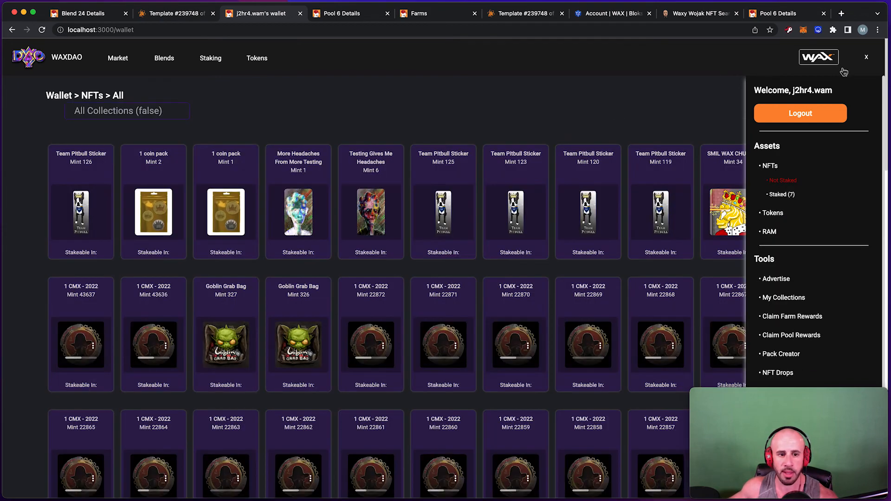
{"action": "left_click", "coordinate": [866, 57]}
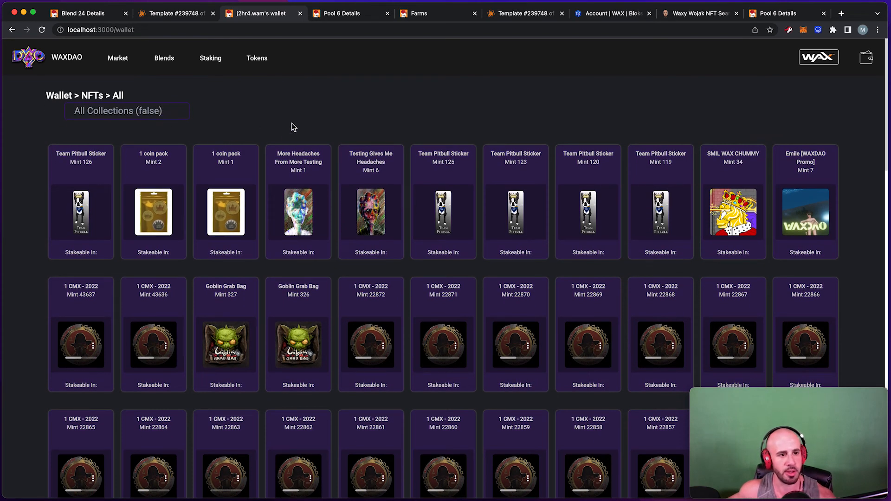
{"action": "left_click", "coordinate": [866, 57]}
{"action": "left_click", "coordinate": [866, 57]}
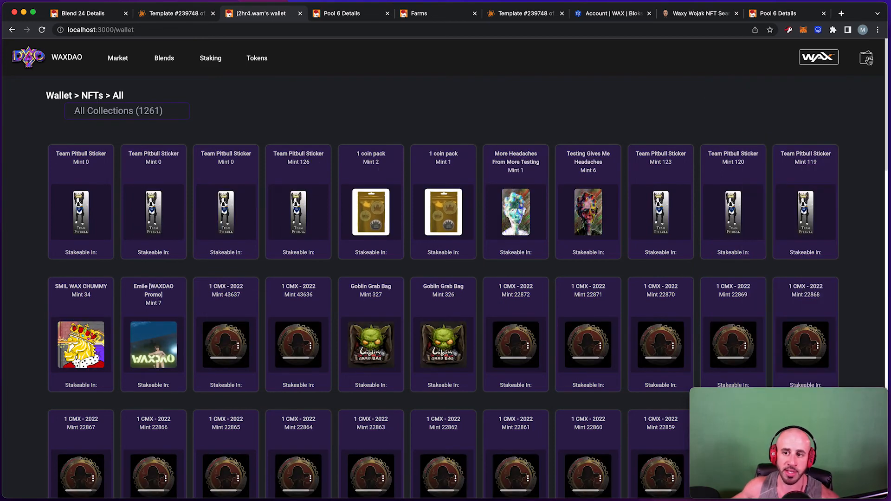
{"action": "left_click", "coordinate": [866, 56]}
{"action": "scroll", "coordinate": [821, 142], "scroll_direction": "down", "scroll_amount": 2}
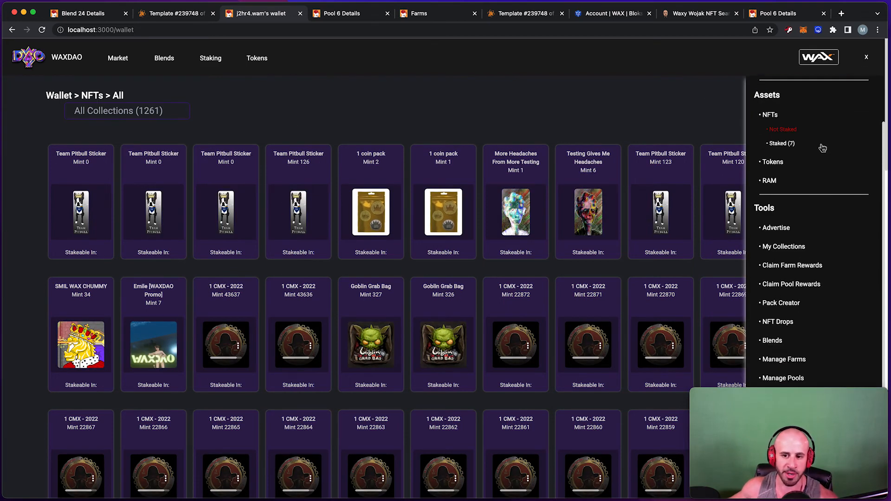
{"action": "left_click", "coordinate": [866, 57]}
Filter the NFTs to the skatecoinwax collection.
{"action": "left_click", "coordinate": [162, 110]}
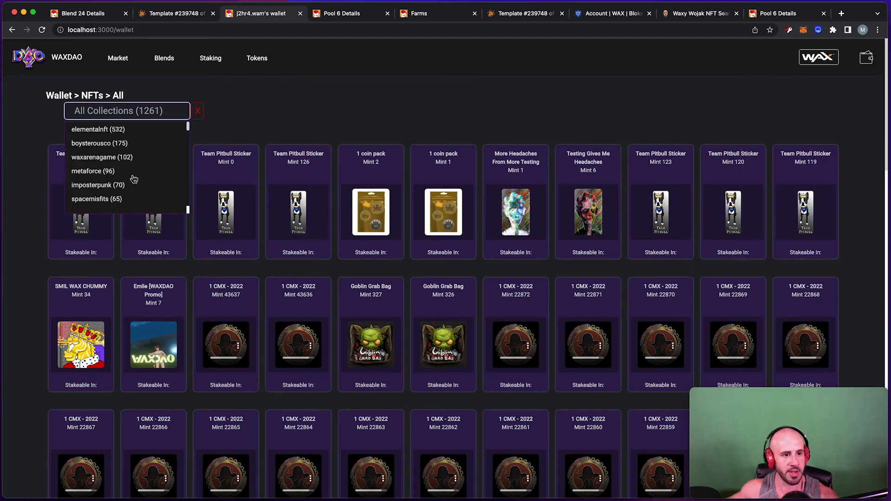
{"action": "scroll", "coordinate": [120, 167], "scroll_direction": "down", "scroll_amount": 2}
{"action": "scroll", "coordinate": [119, 163], "scroll_direction": "down", "scroll_amount": 5}
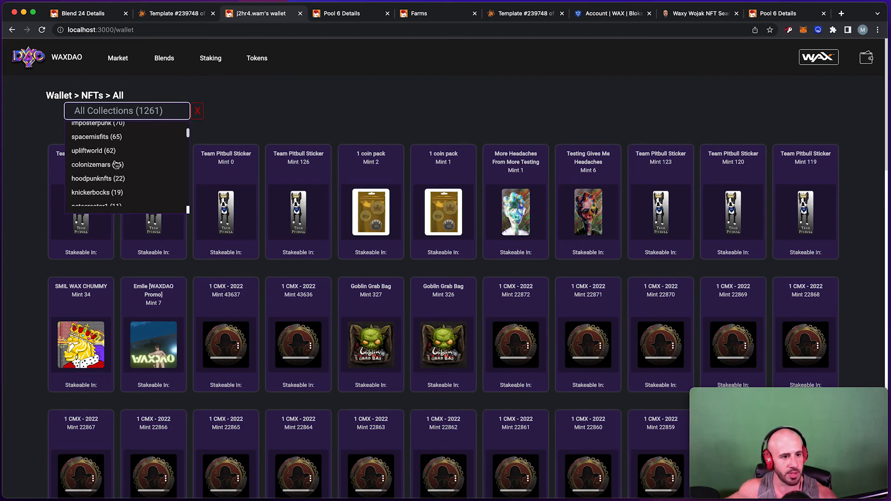
{"action": "scroll", "coordinate": [116, 174], "scroll_direction": "down", "scroll_amount": 6}
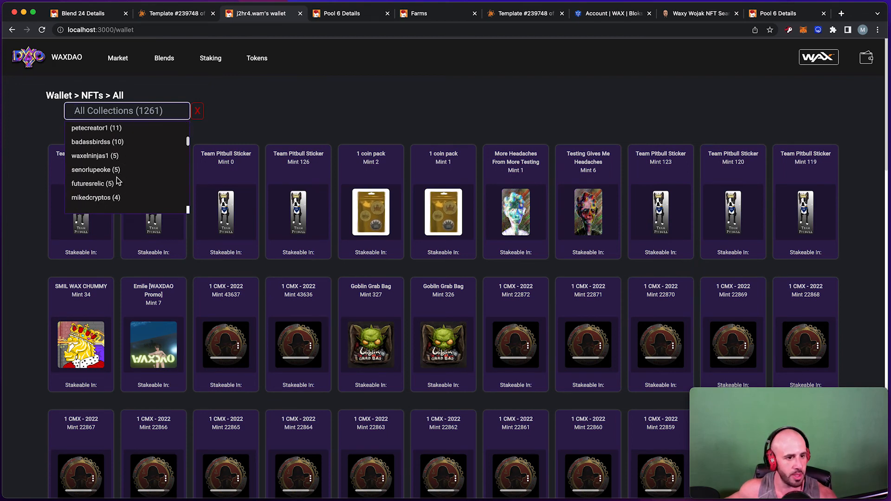
{"action": "scroll", "coordinate": [116, 181], "scroll_direction": "down", "scroll_amount": 1}
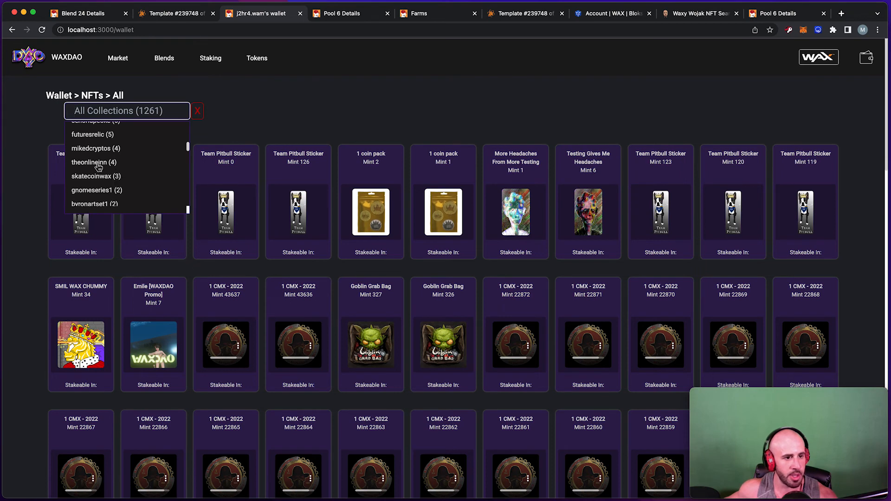
{"action": "left_click", "coordinate": [97, 170]}
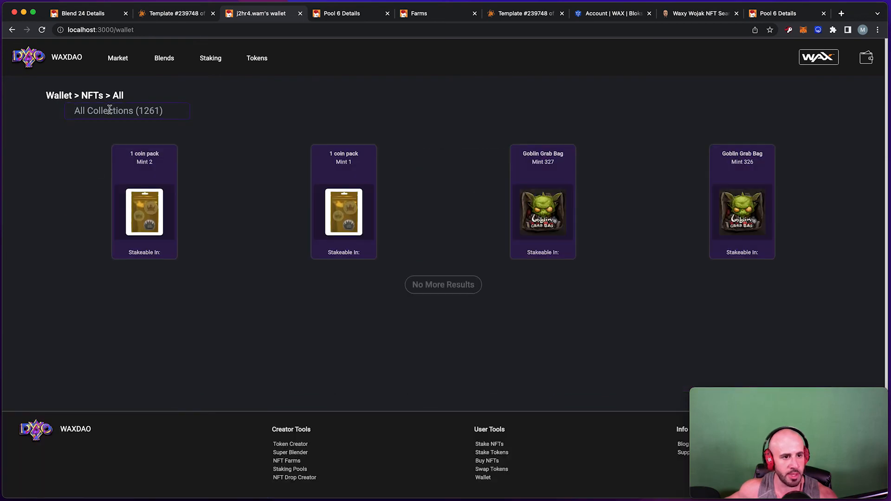
Filter to NFTs stakeable in skatecoinmag and open that farm's two stakeable Metazine NFTs.
{"action": "left_click", "coordinate": [110, 108]}
{"action": "scroll", "coordinate": [115, 175], "scroll_direction": "down", "scroll_amount": 1}
{"action": "left_click", "coordinate": [112, 170]}
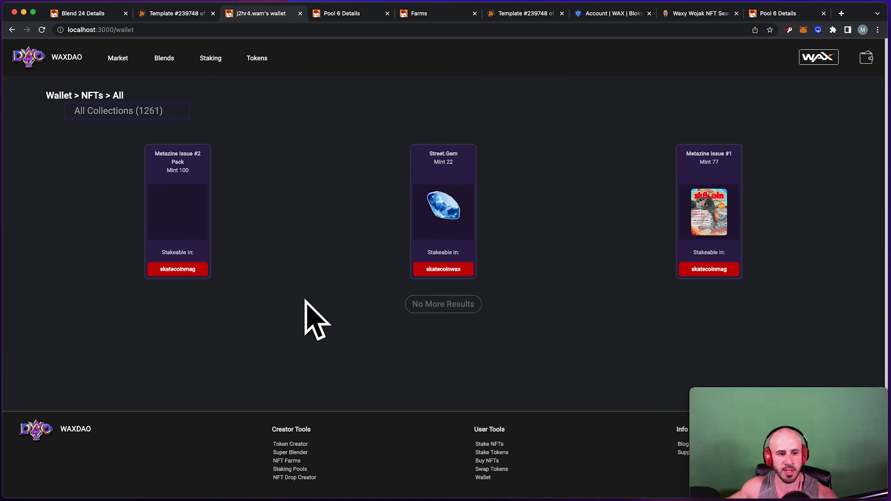
{"action": "left_click", "coordinate": [185, 273]}
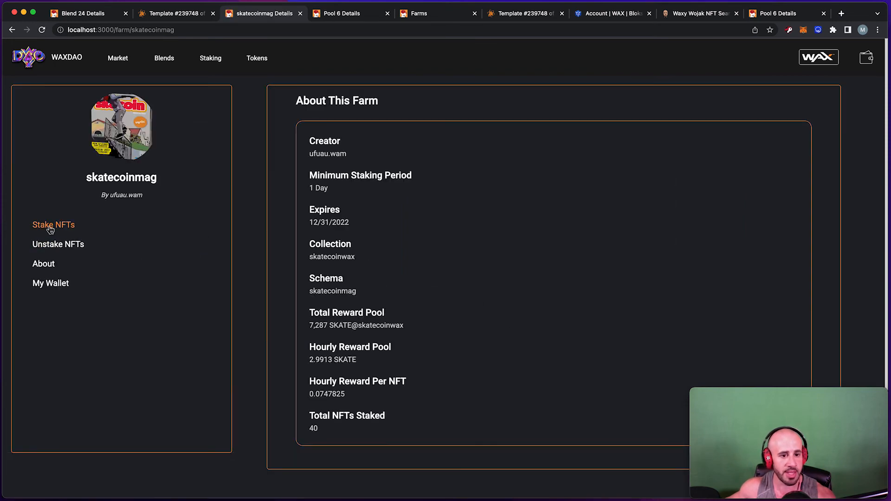
{"action": "left_click", "coordinate": [50, 229]}
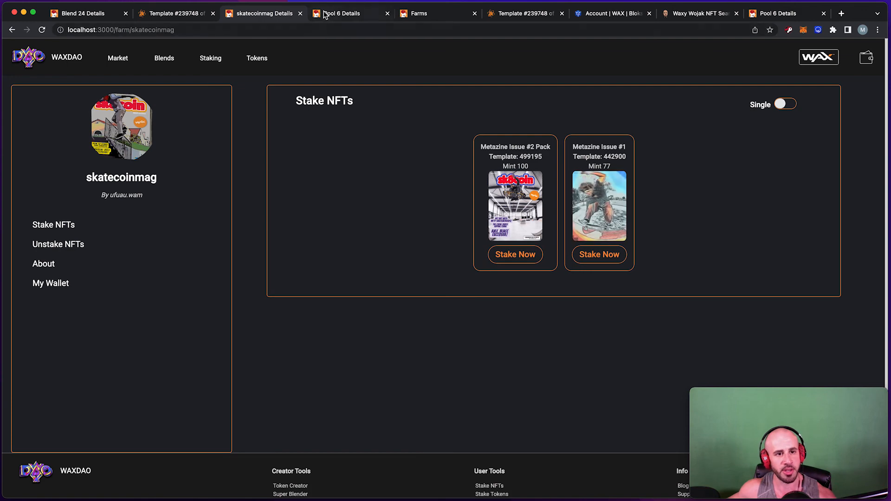
{"action": "left_click", "coordinate": [180, 20]}
Close the Blend 24 results dialog, glance at the Template #239748 tab, then open the Blends list.
{"action": "left_click", "coordinate": [81, 20]}
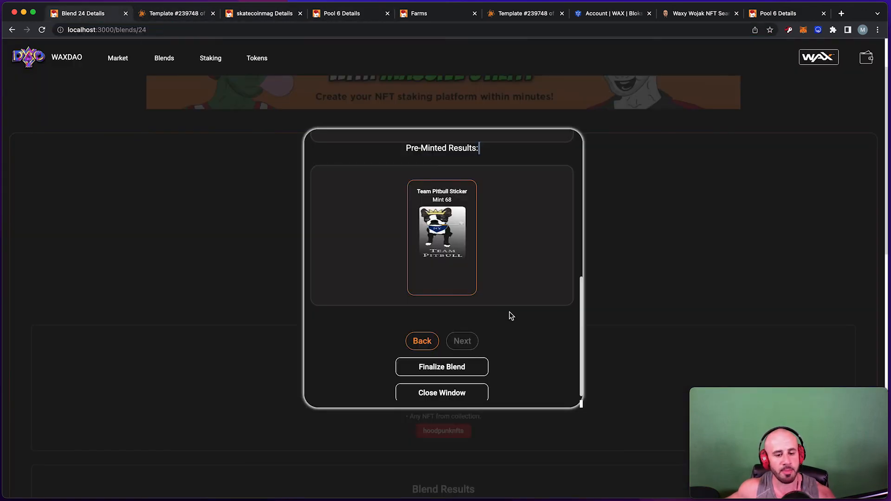
{"action": "left_click", "coordinate": [470, 388]}
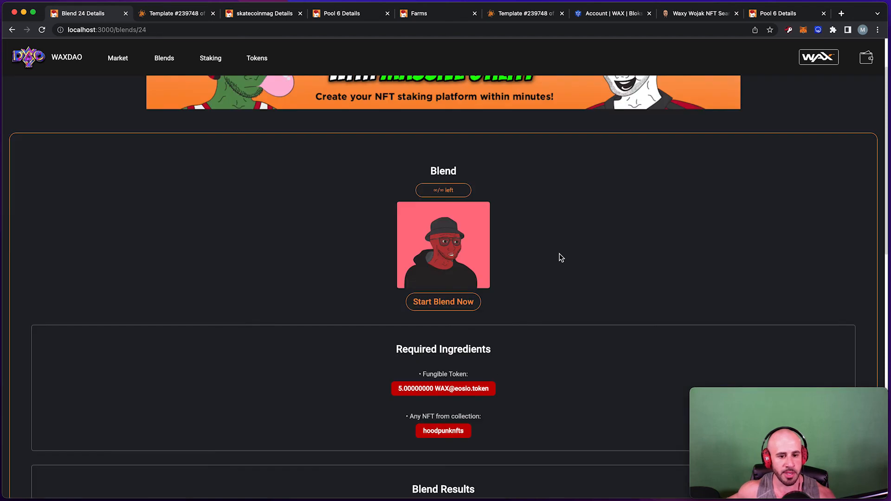
{"action": "scroll", "coordinate": [562, 259], "scroll_direction": "up", "scroll_amount": 1}
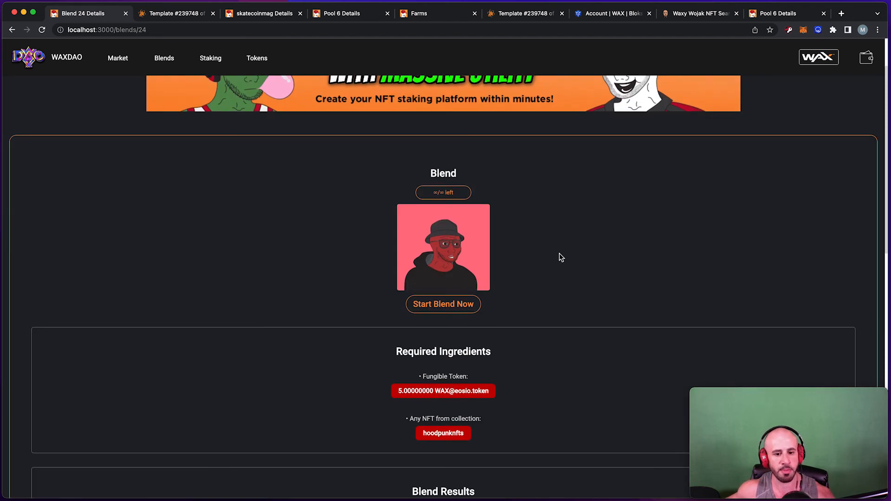
{"action": "scroll", "coordinate": [561, 258], "scroll_direction": "up", "scroll_amount": 1}
{"action": "scroll", "coordinate": [561, 258], "scroll_direction": "up", "scroll_amount": 2}
{"action": "scroll", "coordinate": [562, 258], "scroll_direction": "down", "scroll_amount": 6}
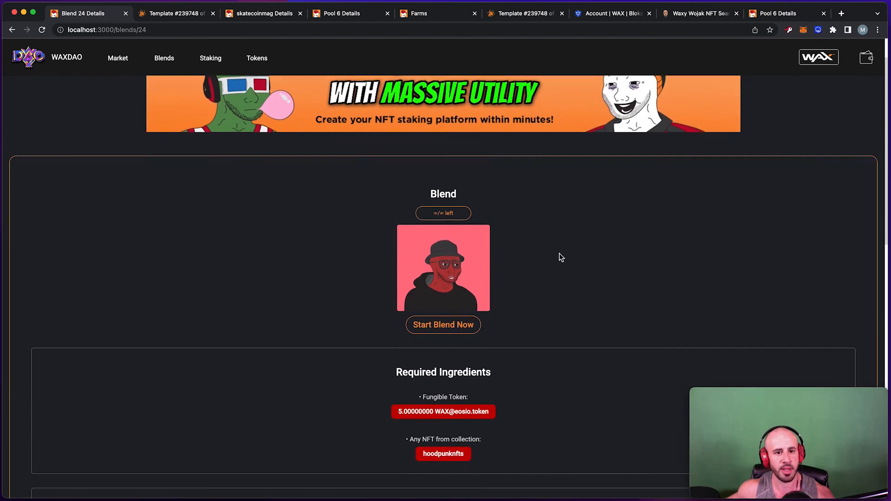
{"action": "scroll", "coordinate": [561, 258], "scroll_direction": "up", "scroll_amount": 3}
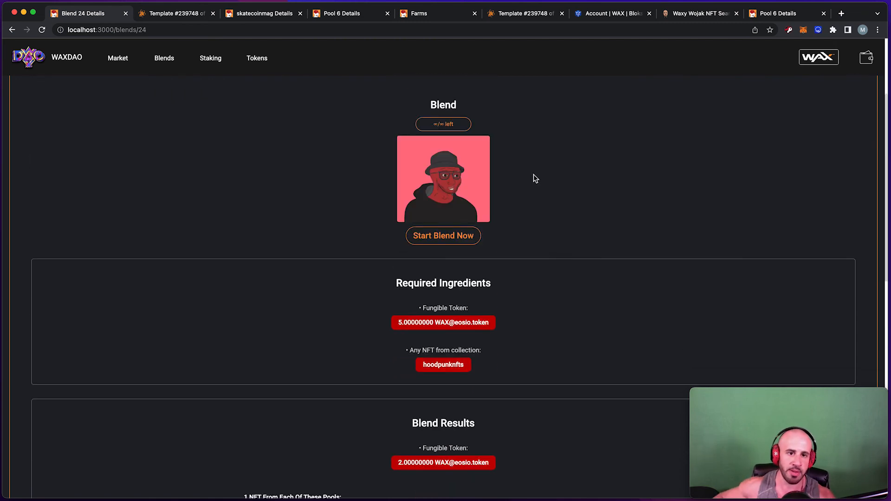
{"action": "left_click", "coordinate": [195, 16]}
{"action": "left_click", "coordinate": [74, 15]}
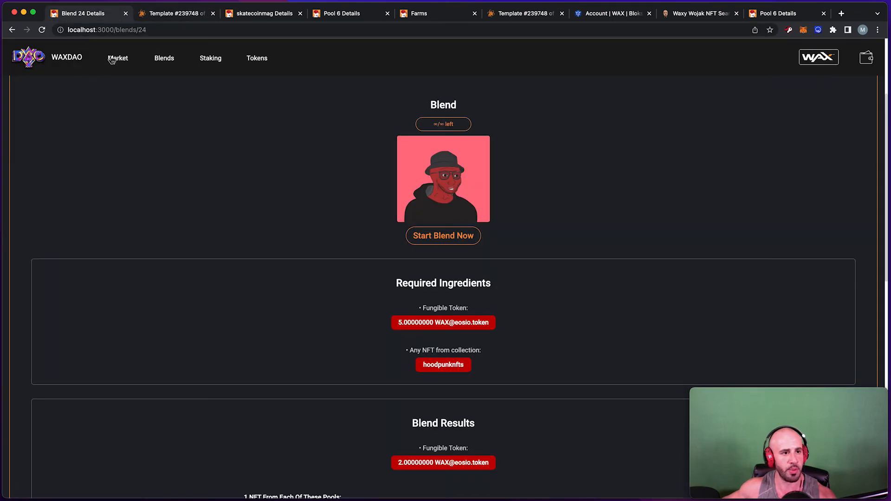
{"action": "left_click", "coordinate": [160, 70]}
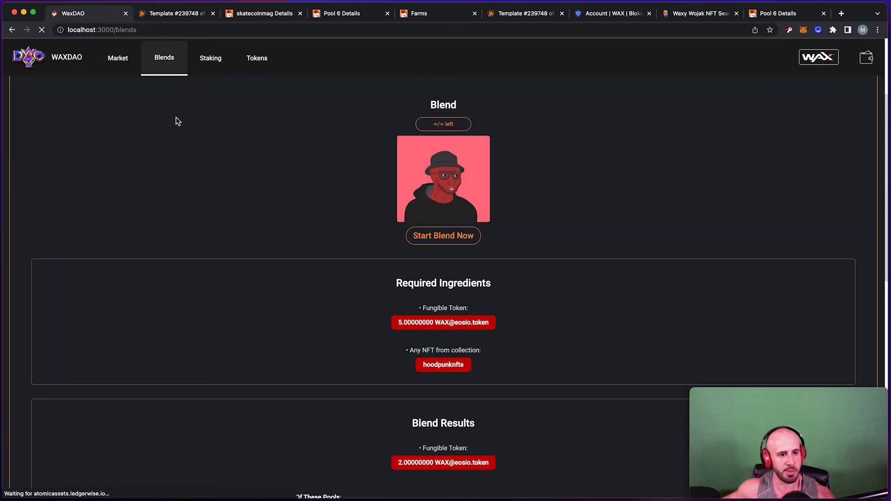
Create a new blend and add a mint-on-demand result for hoodpunknfts stickers template 239748.
{"action": "left_click", "coordinate": [116, 121]}
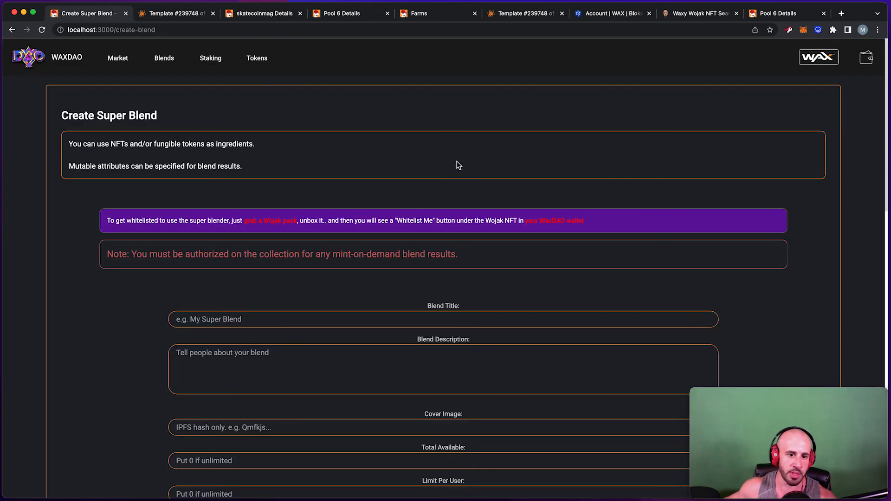
{"action": "scroll", "coordinate": [458, 174], "scroll_direction": "down", "scroll_amount": 1}
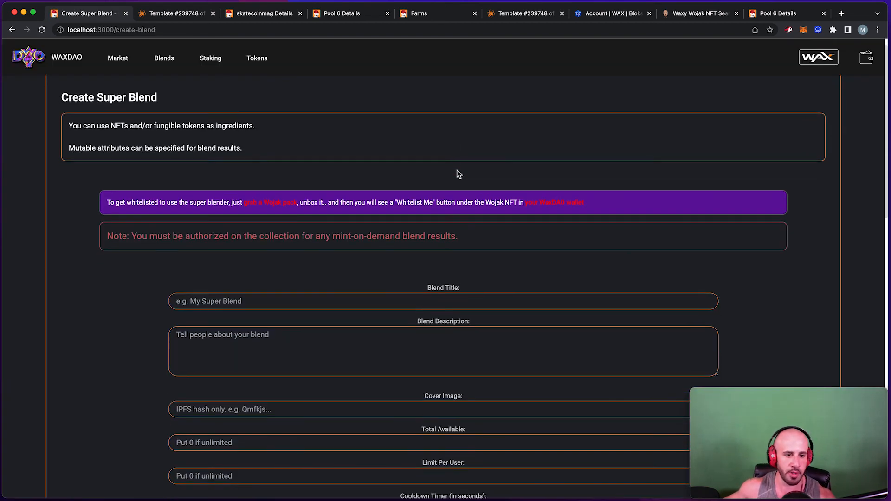
{"action": "scroll", "coordinate": [458, 174], "scroll_direction": "down", "scroll_amount": 15}
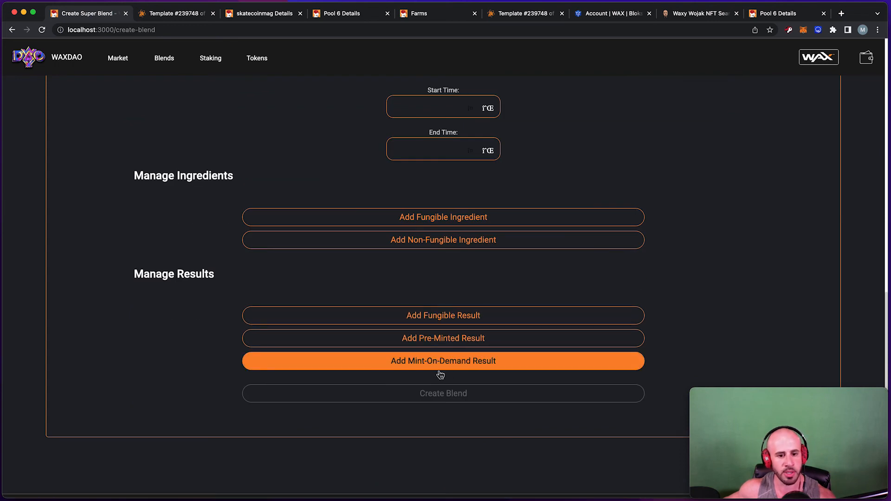
{"action": "left_click", "coordinate": [424, 362]}
{"action": "scroll", "coordinate": [462, 289], "scroll_direction": "down", "scroll_amount": 3}
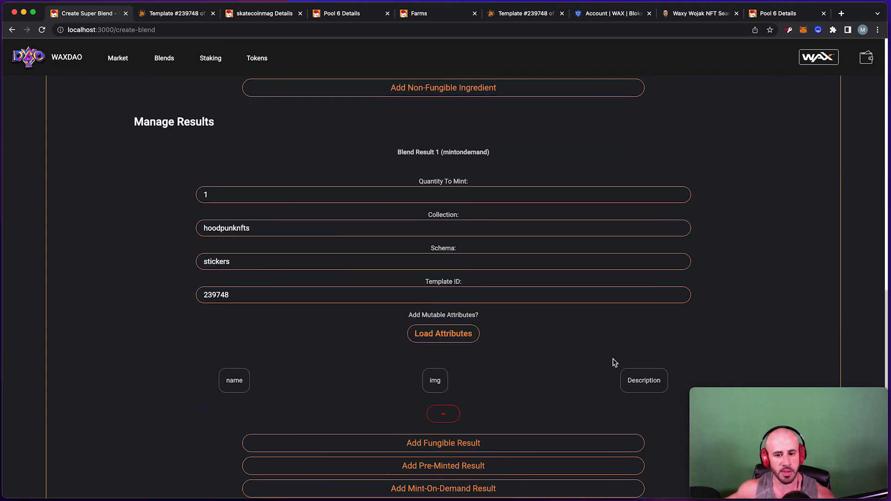
{"action": "scroll", "coordinate": [614, 363], "scroll_direction": "down", "scroll_amount": 2}
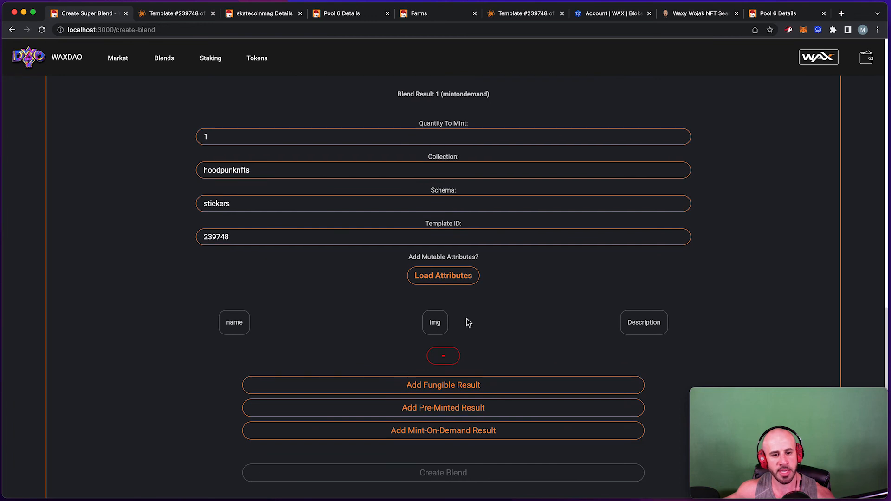
Add name, img and Description attribute fields, then remove img and name, keeping Description.
{"action": "left_click", "coordinate": [233, 328]}
{"action": "left_click", "coordinate": [447, 326]}
{"action": "left_click", "coordinate": [627, 327]}
{"action": "scroll", "coordinate": [628, 329], "scroll_direction": "down", "scroll_amount": 3}
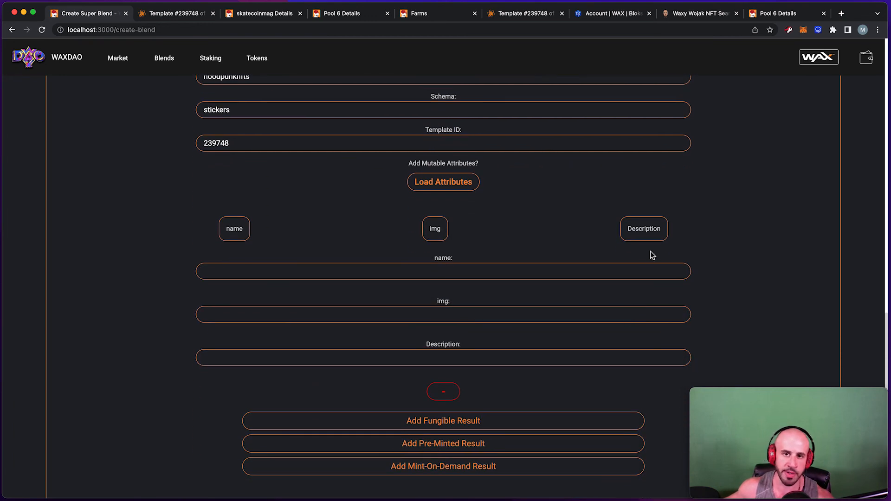
{"action": "left_click", "coordinate": [435, 238]}
{"action": "left_click", "coordinate": [241, 237]}
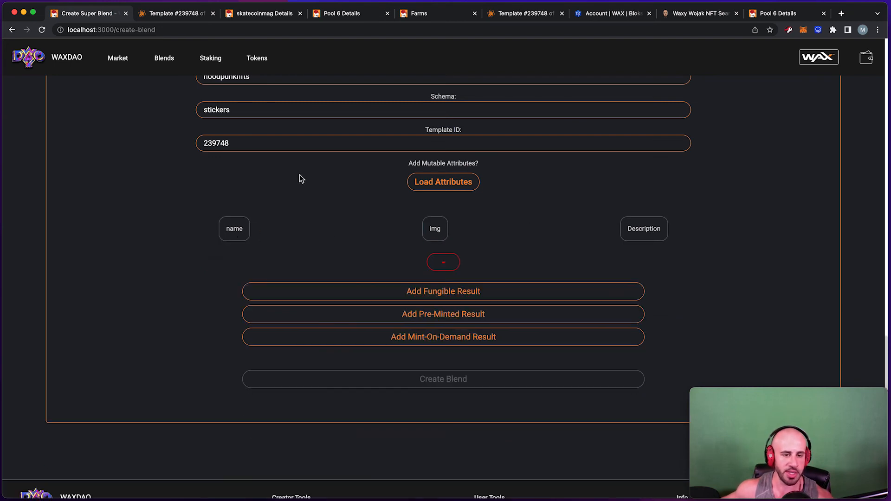
{"action": "left_click", "coordinate": [235, 234]}
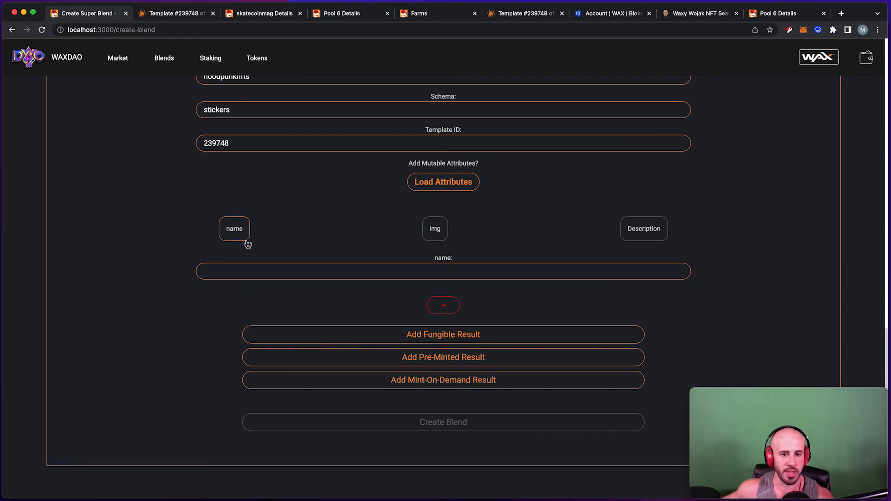
{"action": "left_click", "coordinate": [246, 235]}
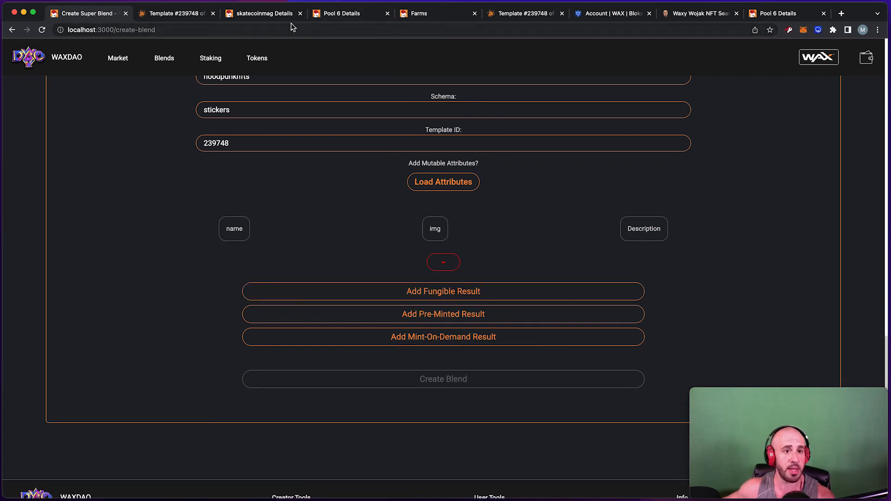
Go from template #239748 to the hoodpunknfts collection's schemas and open the stickers schema details.
{"action": "left_click", "coordinate": [163, 17]}
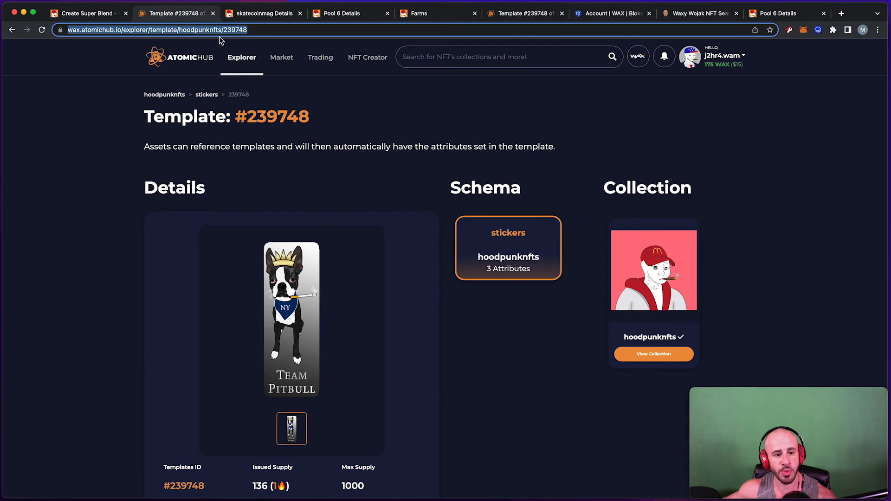
{"action": "left_click", "coordinate": [173, 96]}
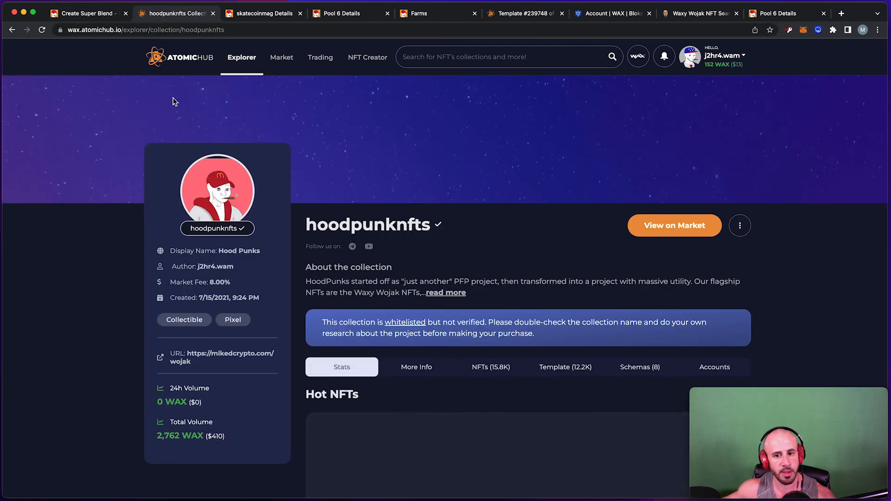
{"action": "left_click", "coordinate": [388, 70]}
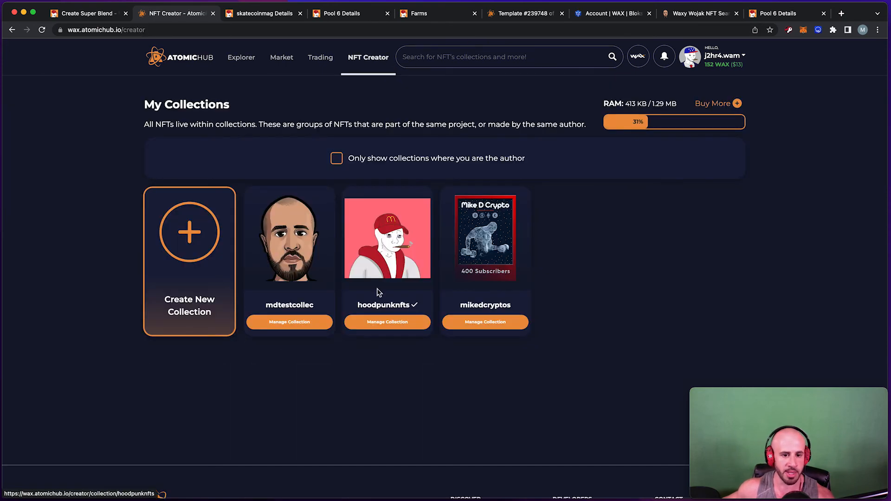
{"action": "left_click", "coordinate": [379, 325]}
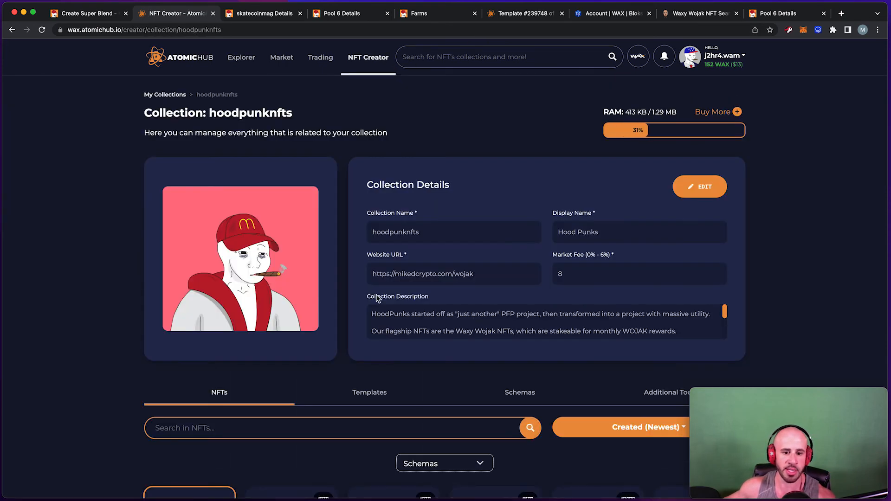
{"action": "scroll", "coordinate": [377, 299], "scroll_direction": "down", "scroll_amount": 5}
{"action": "left_click", "coordinate": [521, 159]}
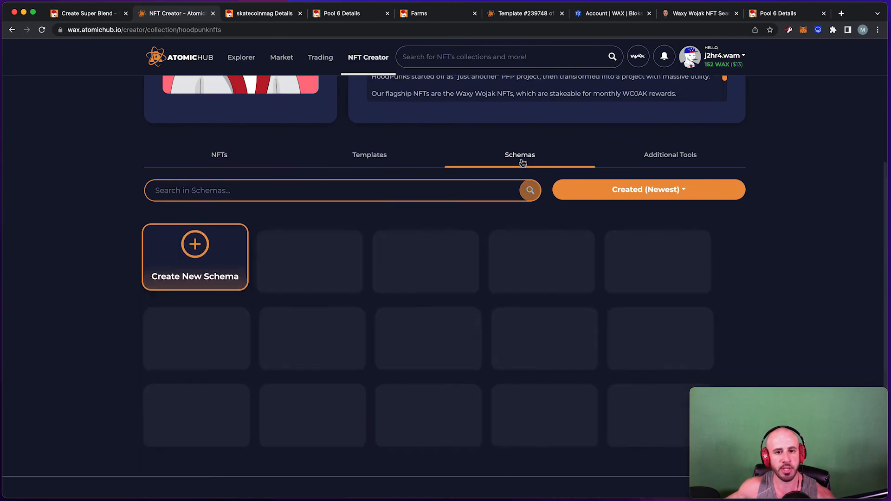
{"action": "scroll", "coordinate": [425, 350], "scroll_direction": "down", "scroll_amount": 1}
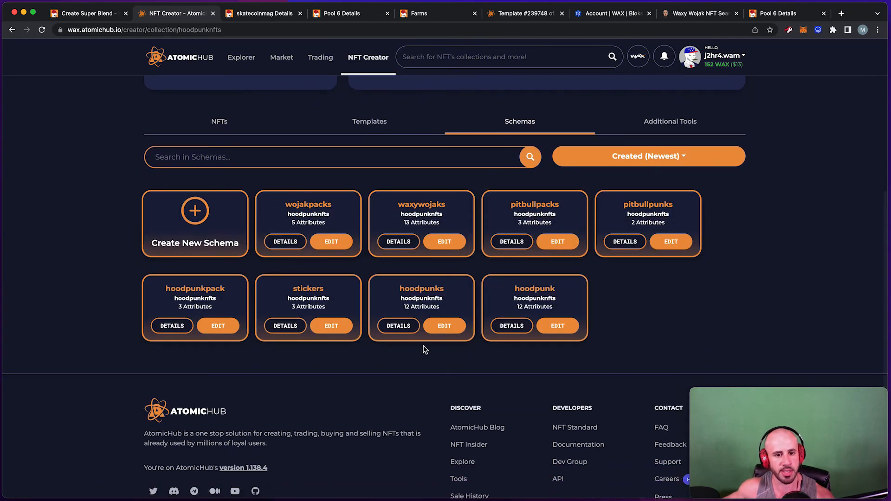
{"action": "left_click", "coordinate": [298, 325]}
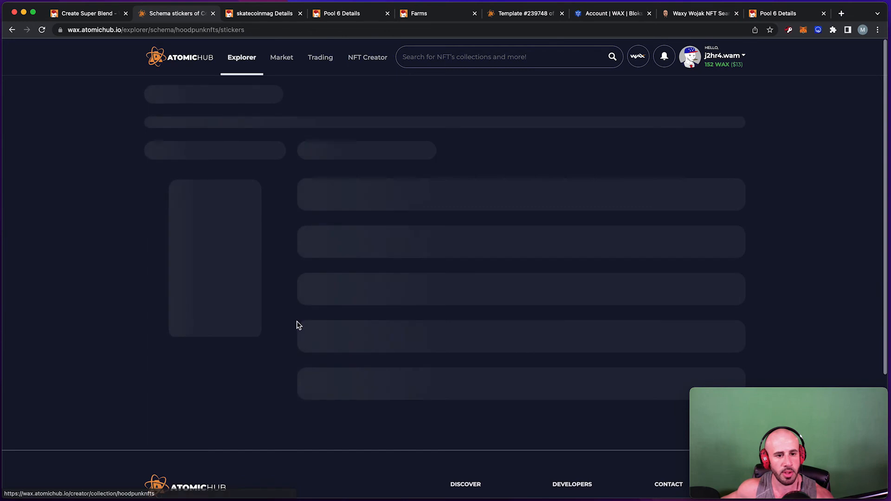
{"action": "scroll", "coordinate": [354, 211], "scroll_direction": "down", "scroll_amount": 1}
{"action": "left_click_drag", "start_coordinate": [317, 151], "coordinate": [388, 151]}
{"action": "left_click", "coordinate": [425, 214]}
{"action": "double_click", "coordinate": [413, 287]}
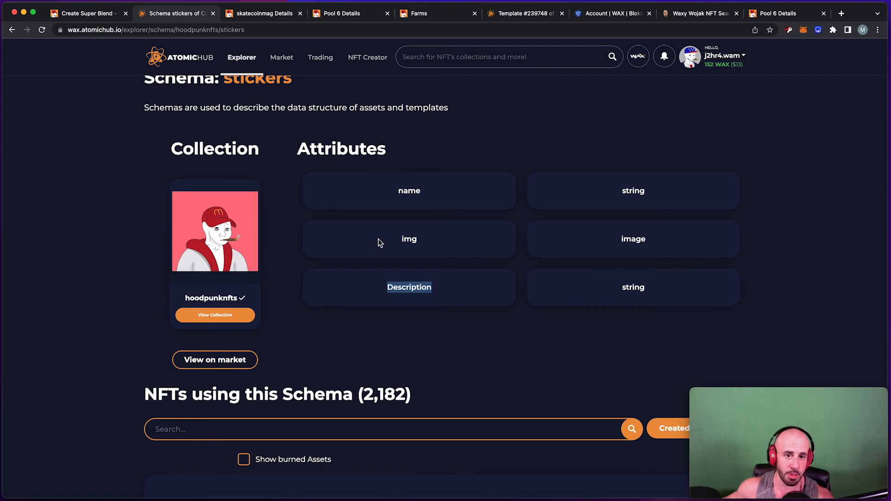
{"action": "scroll", "coordinate": [379, 243], "scroll_direction": "down", "scroll_amount": 3}
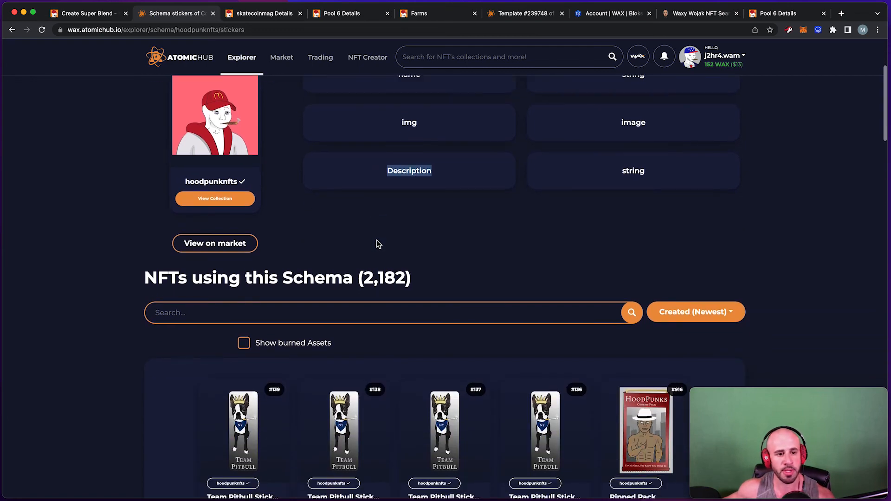
{"action": "scroll", "coordinate": [378, 243], "scroll_direction": "down", "scroll_amount": 2}
{"action": "scroll", "coordinate": [379, 240], "scroll_direction": "up", "scroll_amount": 6}
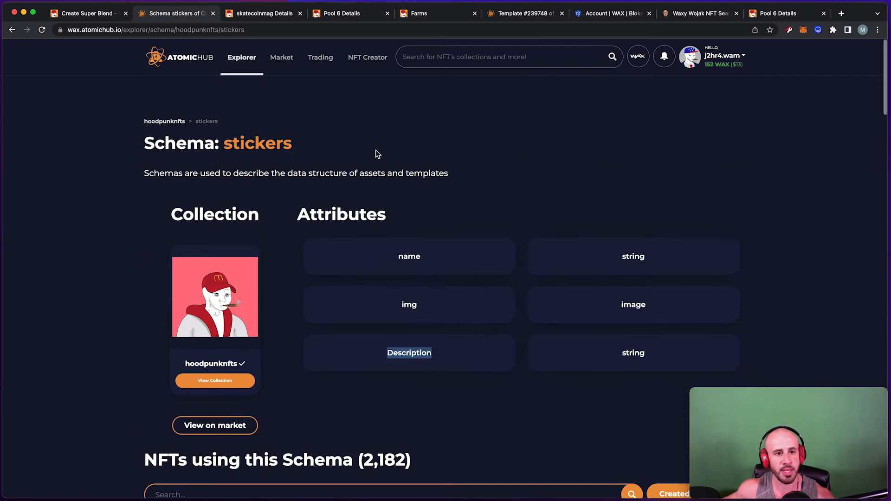
{"action": "scroll", "coordinate": [379, 154], "scroll_direction": "down", "scroll_amount": 1}
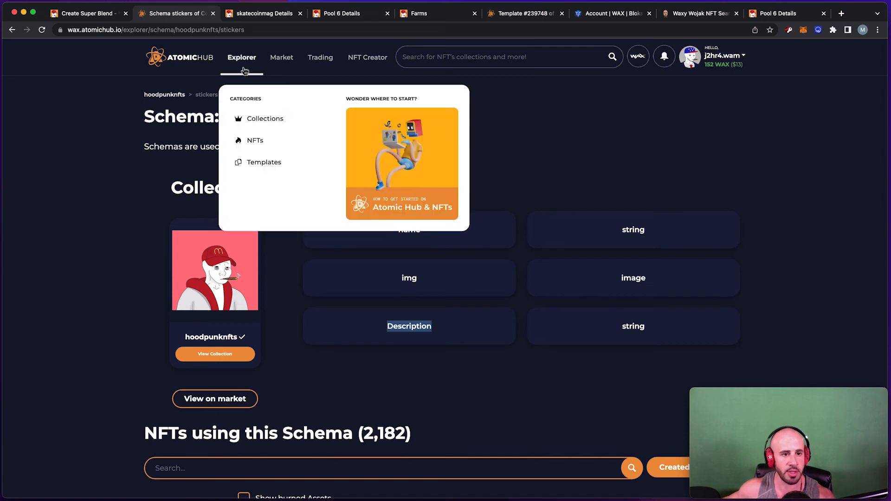
Go to the hoodpunknfts collection's Templates section and start creating a new template.
{"action": "left_click", "coordinate": [356, 61]}
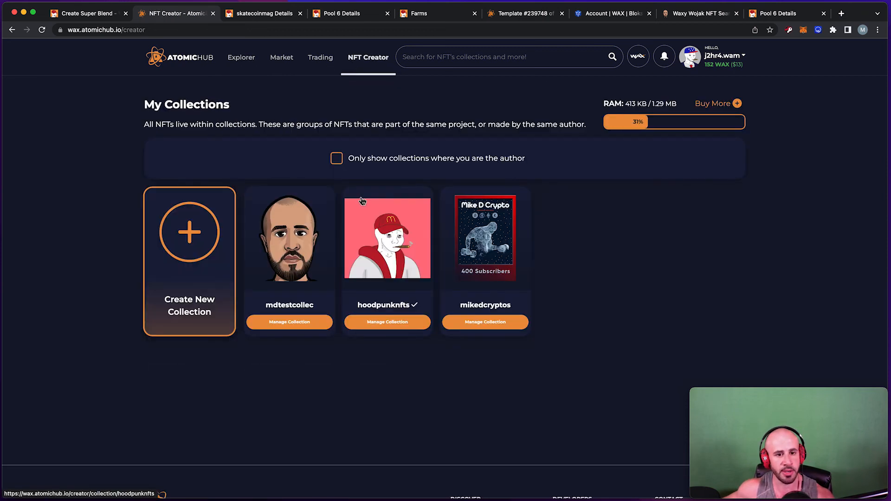
{"action": "scroll", "coordinate": [395, 283], "scroll_direction": "down", "scroll_amount": 1}
{"action": "left_click", "coordinate": [387, 278]}
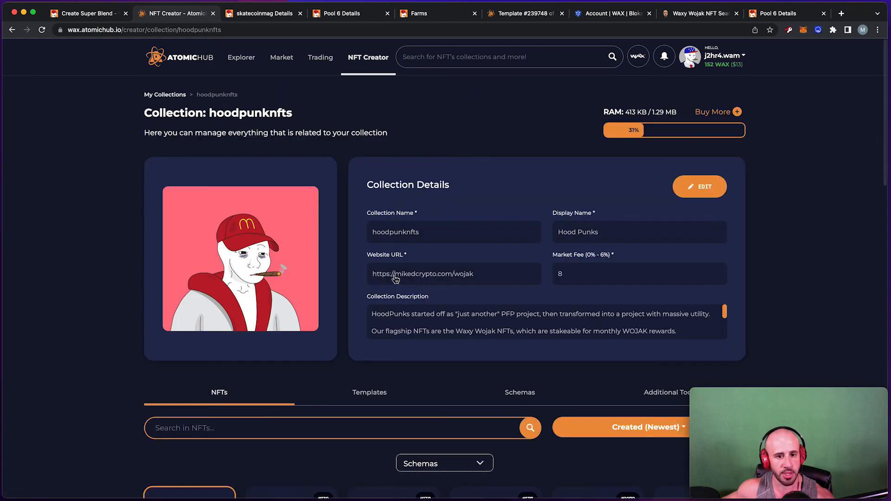
{"action": "scroll", "coordinate": [394, 279], "scroll_direction": "down", "scroll_amount": 3}
{"action": "left_click", "coordinate": [370, 297]}
{"action": "scroll", "coordinate": [338, 308], "scroll_direction": "down", "scroll_amount": 5}
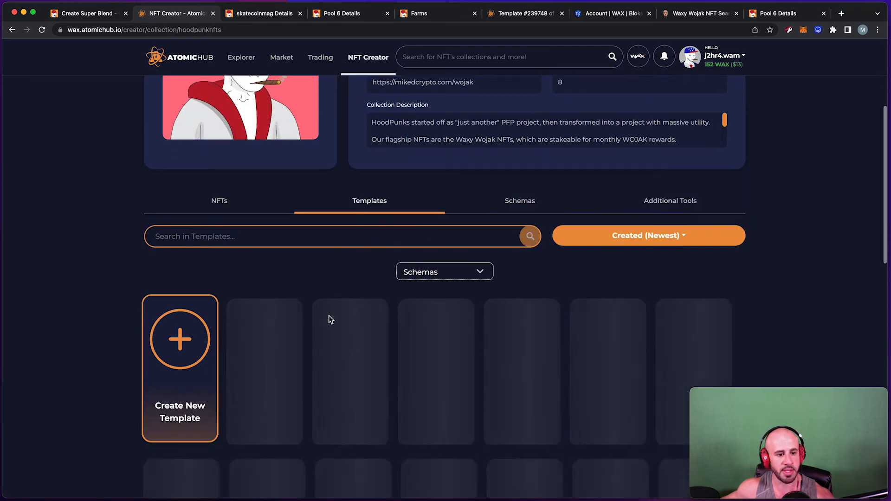
{"action": "left_click", "coordinate": [189, 265]}
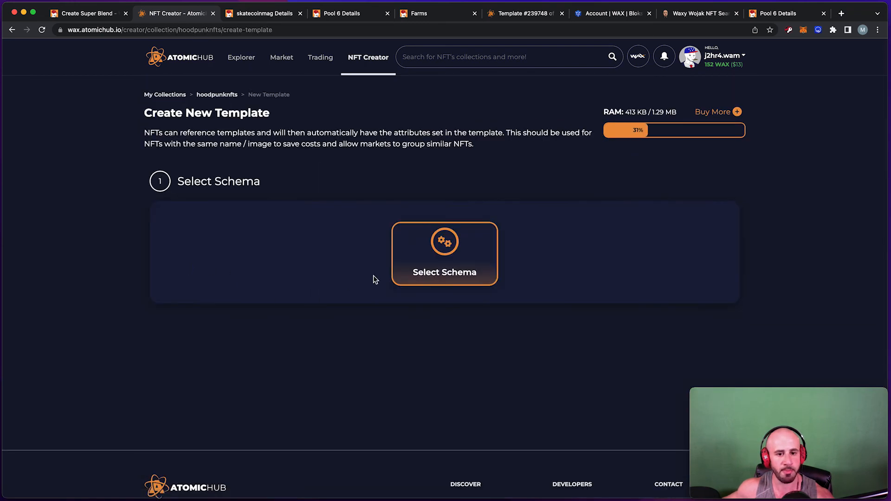
Pick the stickers schema as the basis for the new template.
{"action": "left_click", "coordinate": [446, 253]}
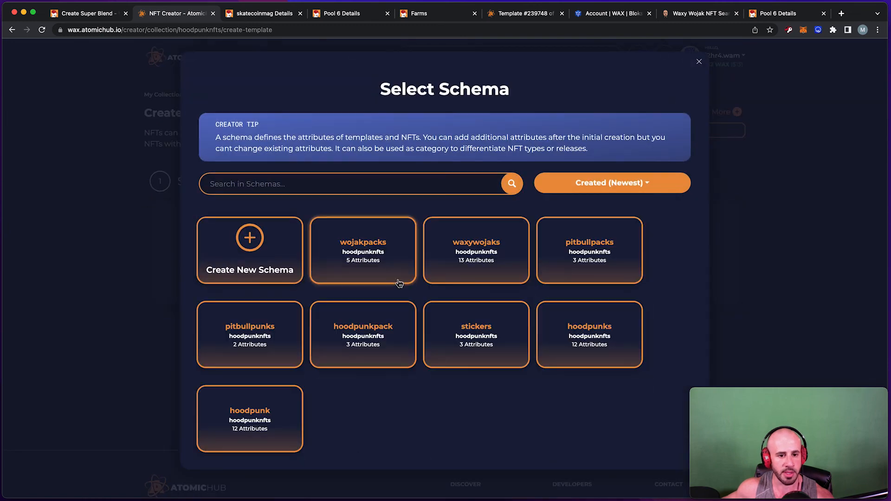
{"action": "left_click", "coordinate": [474, 334]}
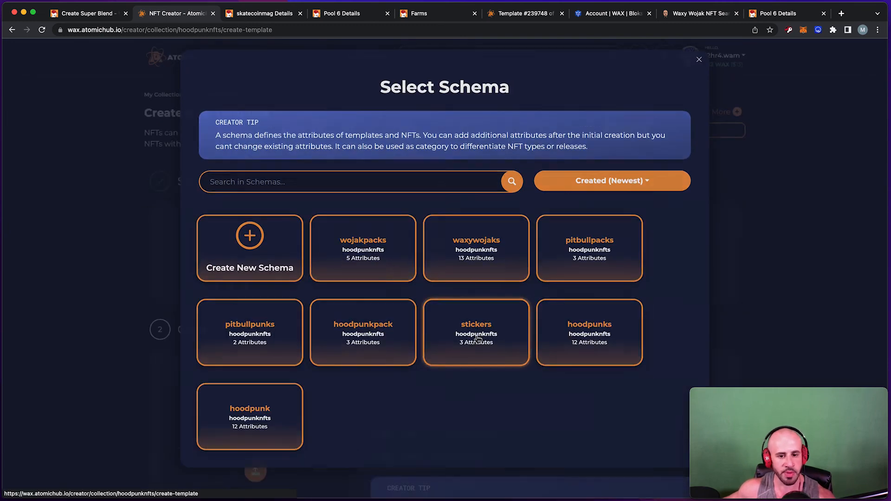
{"action": "scroll", "coordinate": [472, 332], "scroll_direction": "down", "scroll_amount": 3}
{"action": "scroll", "coordinate": [472, 332], "scroll_direction": "down", "scroll_amount": 1}
{"action": "left_click", "coordinate": [418, 251]}
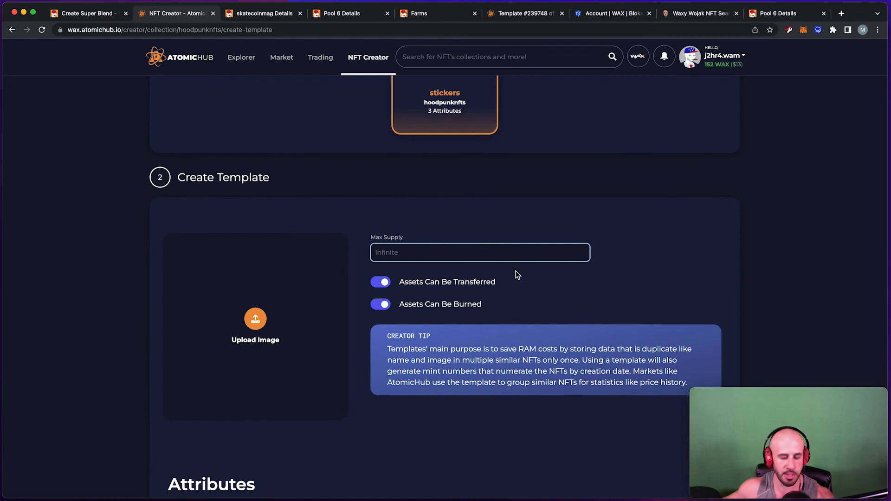
Try test values in the name and img attribute fields, leaving the attributes empty.
{"action": "scroll", "coordinate": [513, 286], "scroll_direction": "down", "scroll_amount": 4}
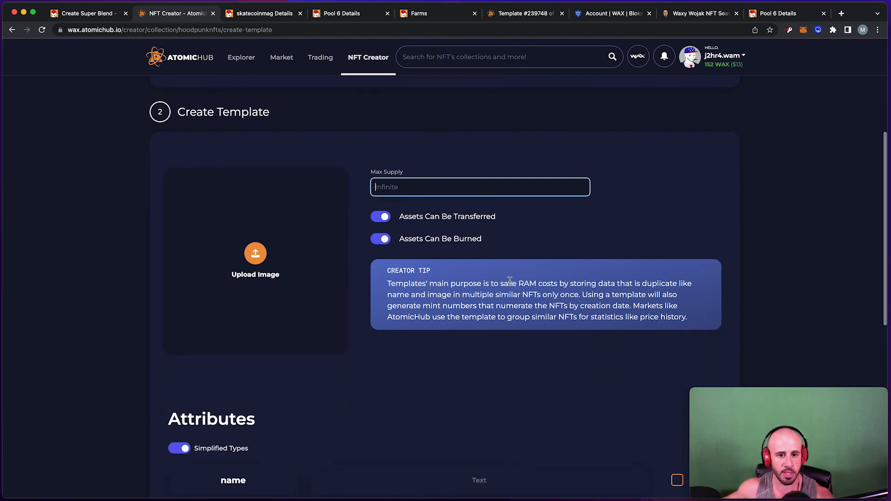
{"action": "scroll", "coordinate": [364, 276], "scroll_direction": "down", "scroll_amount": 8}
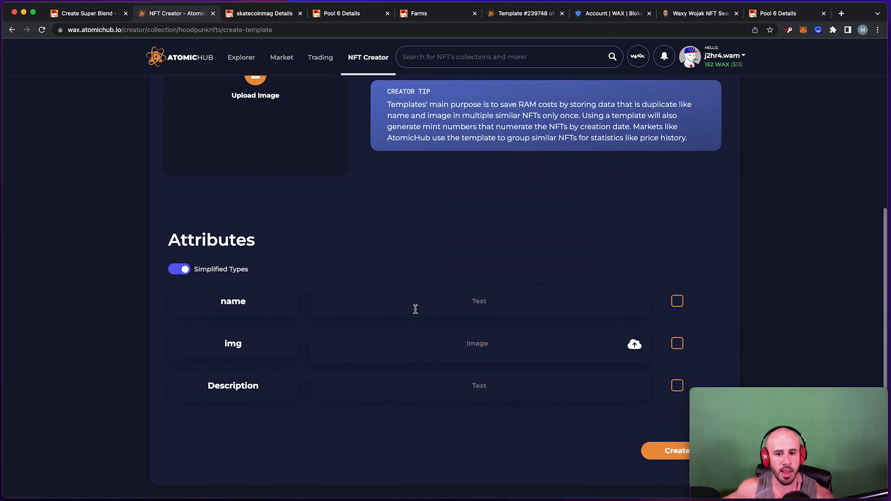
{"action": "scroll", "coordinate": [229, 213], "scroll_direction": "down", "scroll_amount": 2}
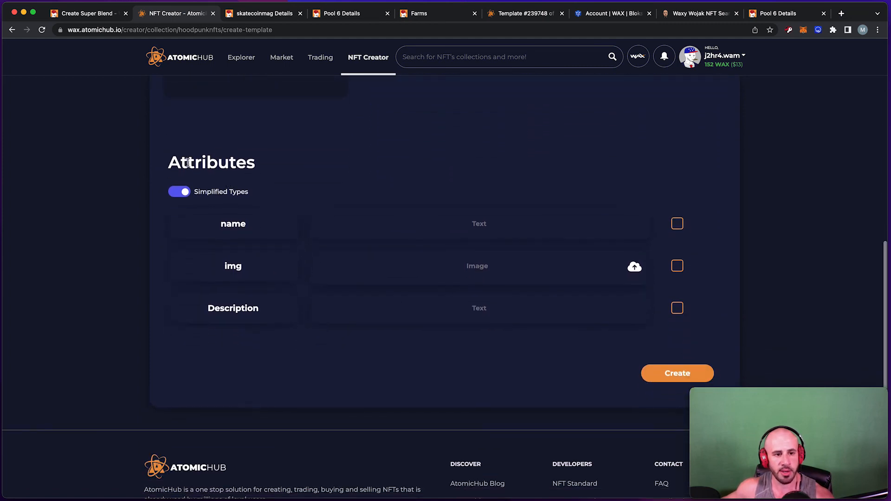
{"action": "left_click_drag", "start_coordinate": [187, 163], "coordinate": [263, 166]}
{"action": "left_click", "coordinate": [274, 227]}
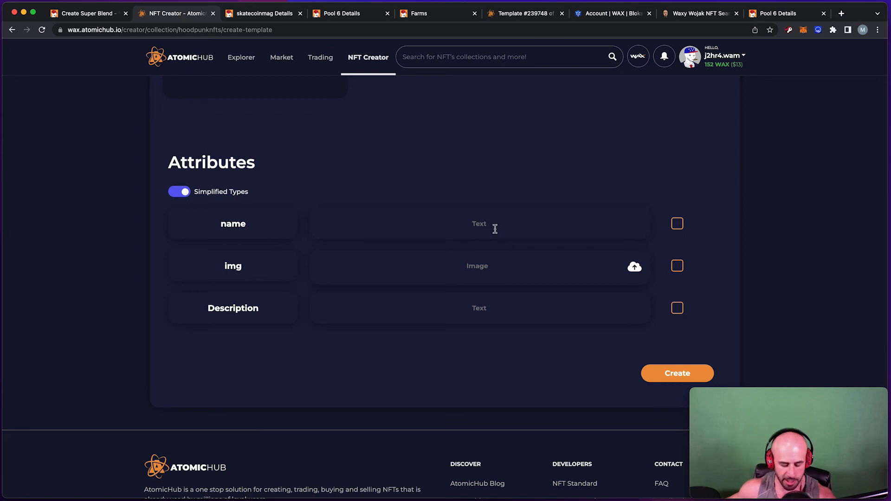
{"action": "type", "text": "dfgd"}
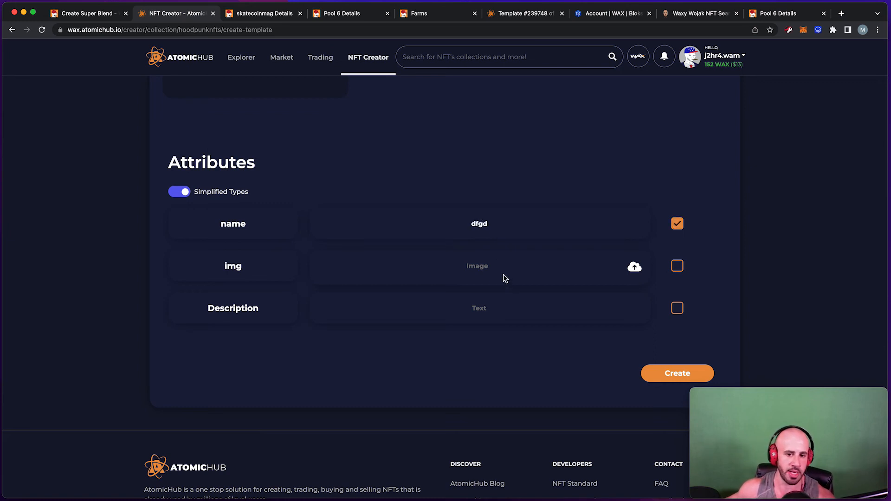
{"action": "left_click", "coordinate": [482, 270]}
{"action": "type", "text": "fdgd"}
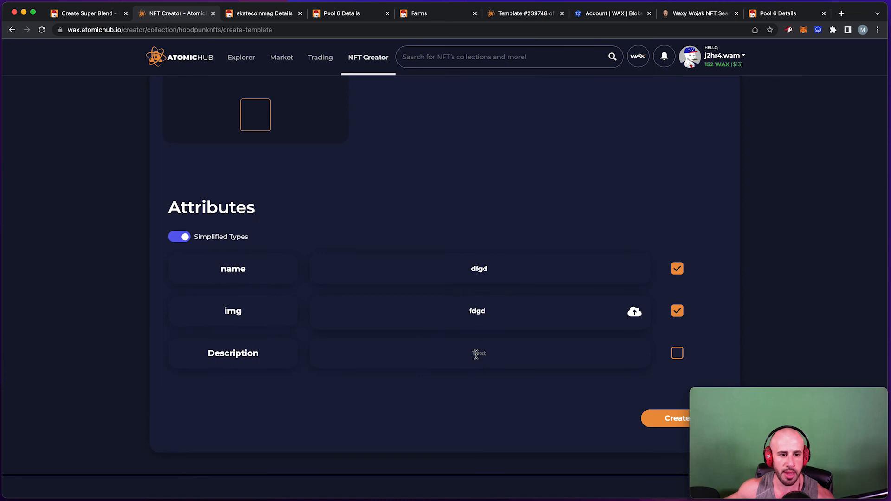
{"action": "type", "text": "fgdfgdfd"}
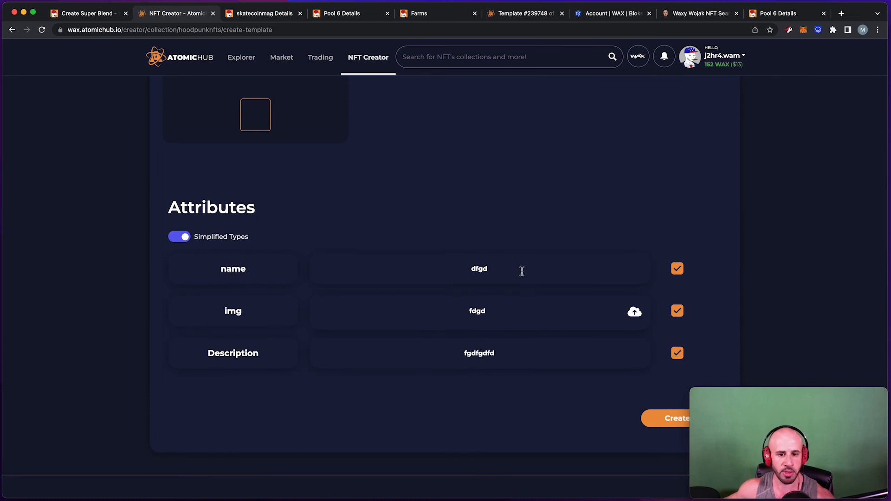
{"action": "scroll", "coordinate": [379, 302], "scroll_direction": "down", "scroll_amount": 1}
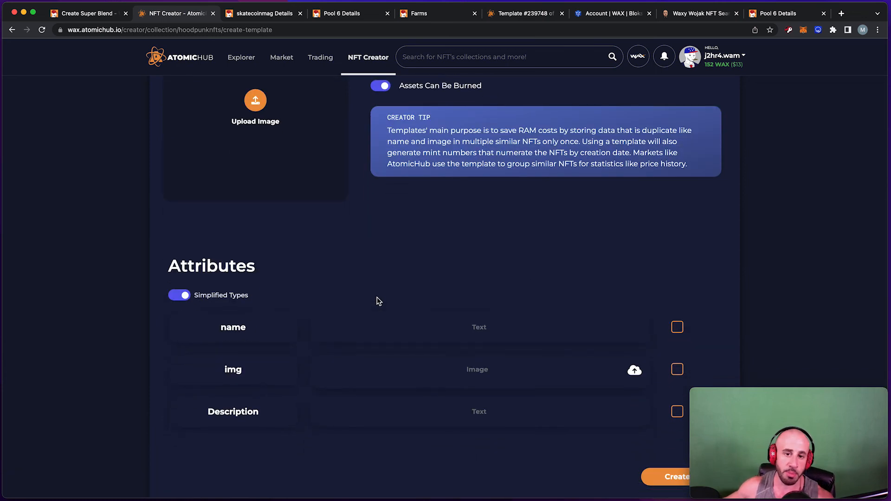
{"action": "scroll", "coordinate": [377, 301], "scroll_direction": "down", "scroll_amount": 2}
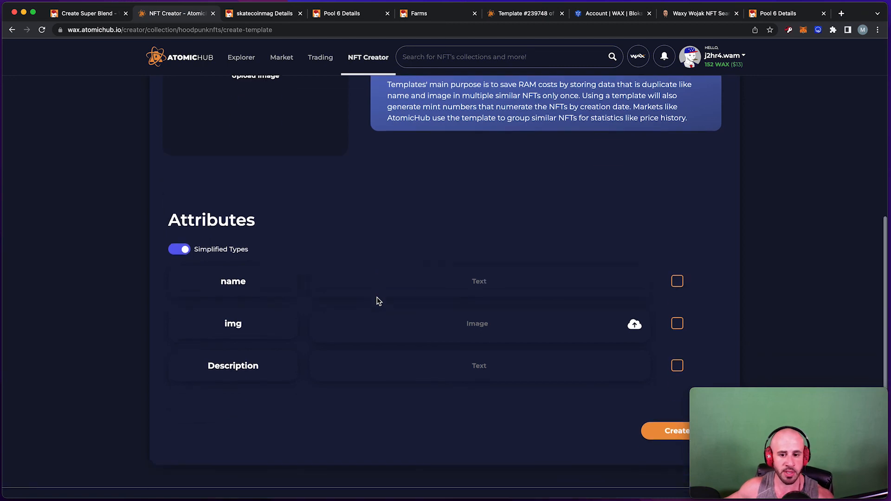
{"action": "scroll", "coordinate": [382, 320], "scroll_direction": "down", "scroll_amount": 3}
{"action": "scroll", "coordinate": [418, 288], "scroll_direction": "up", "scroll_amount": 1}
{"action": "left_click", "coordinate": [478, 221]}
{"action": "scroll", "coordinate": [495, 226], "scroll_direction": "up", "scroll_amount": 1}
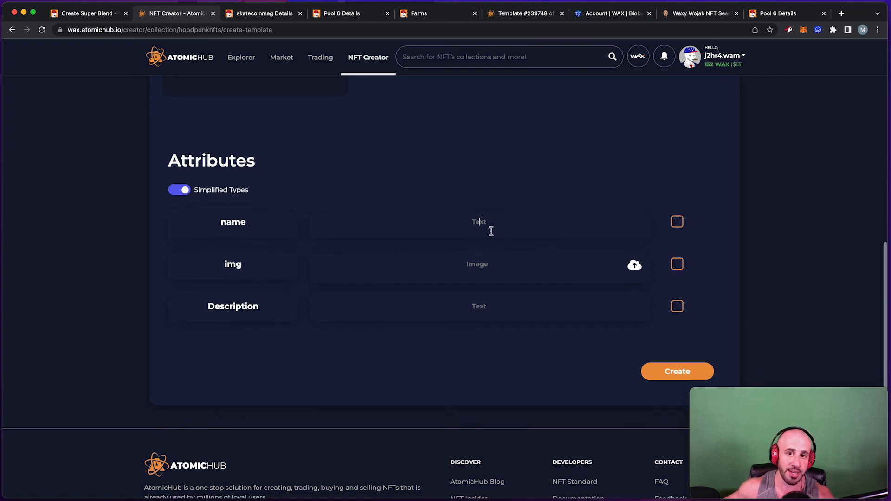
{"action": "scroll", "coordinate": [491, 232], "scroll_direction": "down", "scroll_amount": 1}
{"action": "scroll", "coordinate": [467, 243], "scroll_direction": "down", "scroll_amount": 2}
{"action": "scroll", "coordinate": [642, 320], "scroll_direction": "up", "scroll_amount": 5}
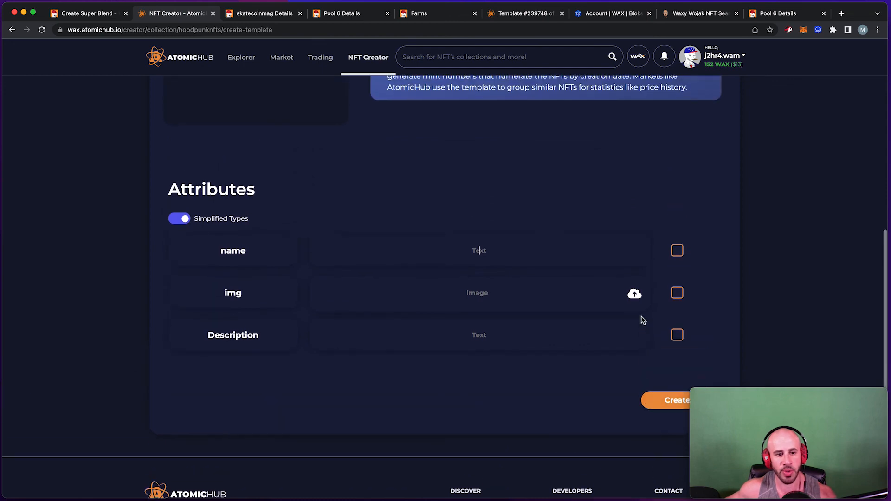
{"action": "scroll", "coordinate": [644, 322], "scroll_direction": "down", "scroll_amount": 5}
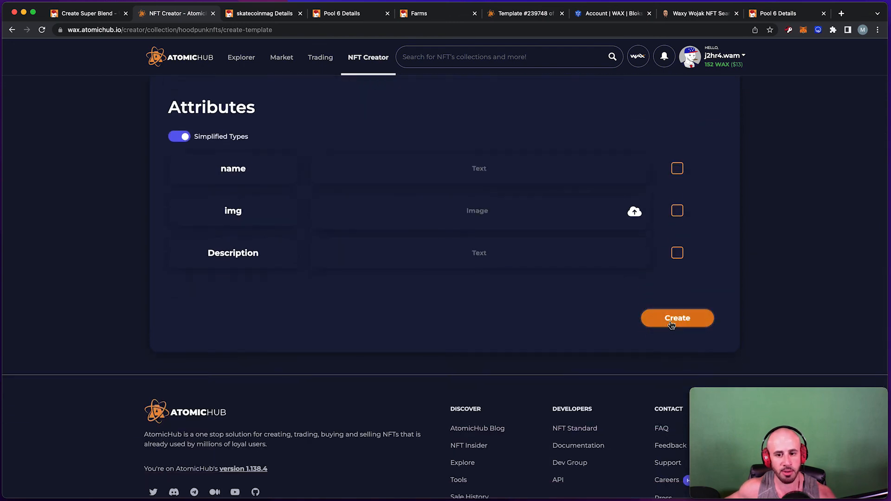
Create the blank stickers template, accepting the terms and confirming the transaction.
{"action": "left_click", "coordinate": [669, 324]}
{"action": "left_click", "coordinate": [457, 222]}
{"action": "left_click", "coordinate": [511, 260]}
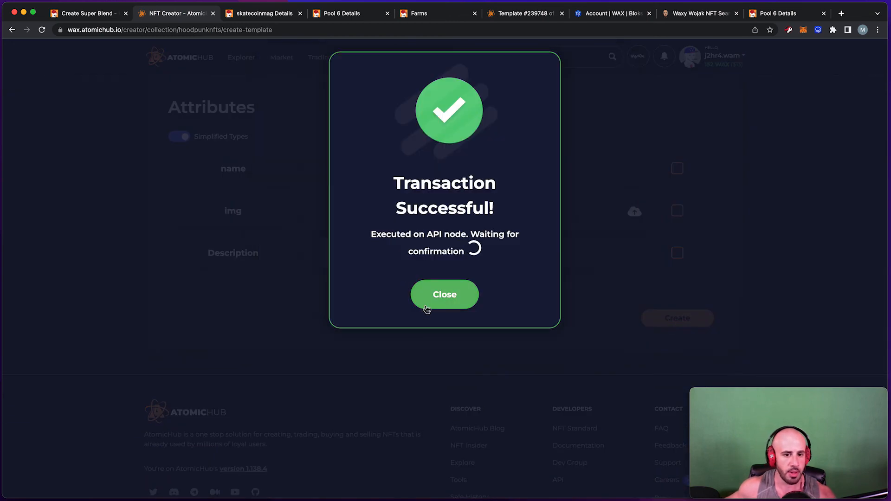
{"action": "left_click", "coordinate": [420, 293]}
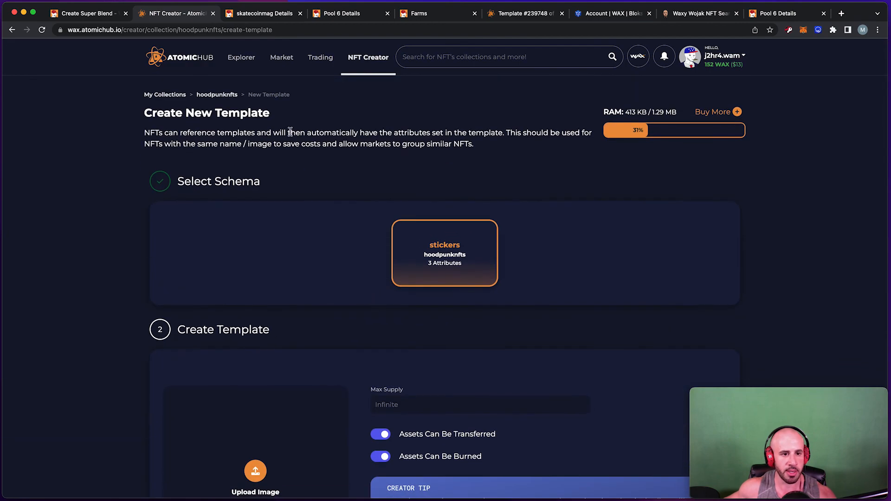
Open new template #603440 from hoodpunknfts Templates and copy its ID 603440.
{"action": "left_click", "coordinate": [383, 60]}
{"action": "left_click", "coordinate": [407, 309]}
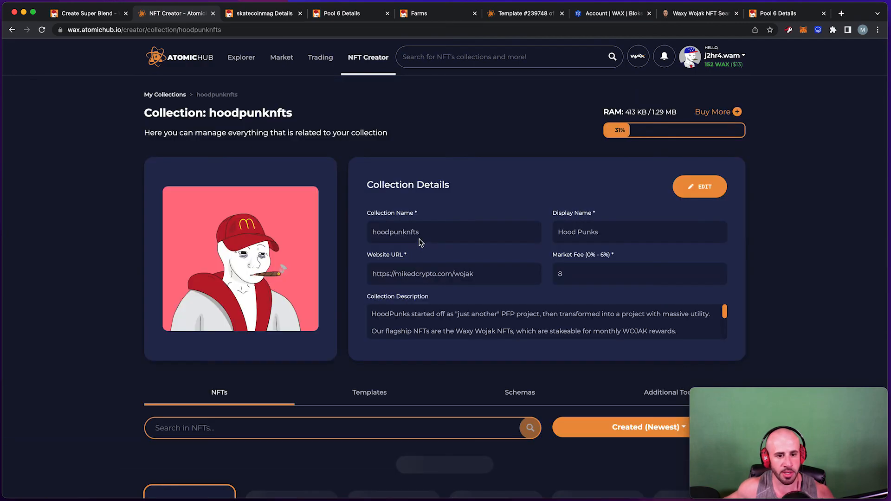
{"action": "scroll", "coordinate": [418, 240], "scroll_direction": "down", "scroll_amount": 7}
{"action": "scroll", "coordinate": [435, 204], "scroll_direction": "up", "scroll_amount": 1}
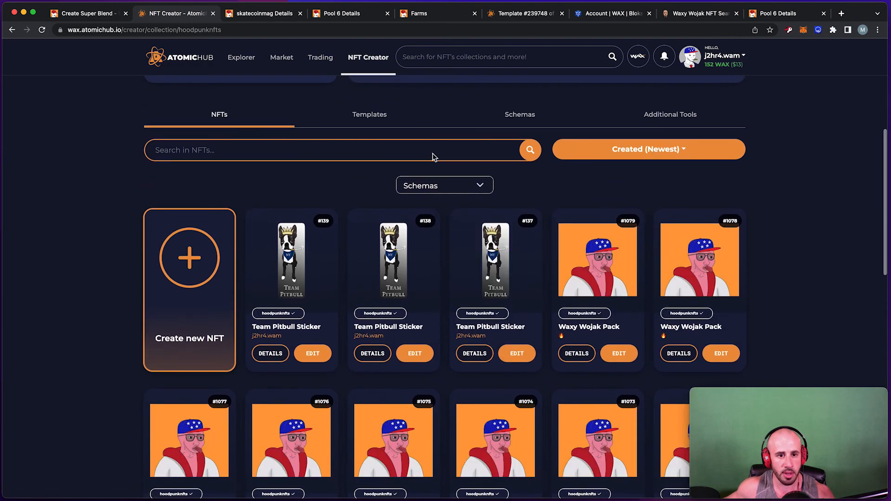
{"action": "left_click", "coordinate": [370, 114]}
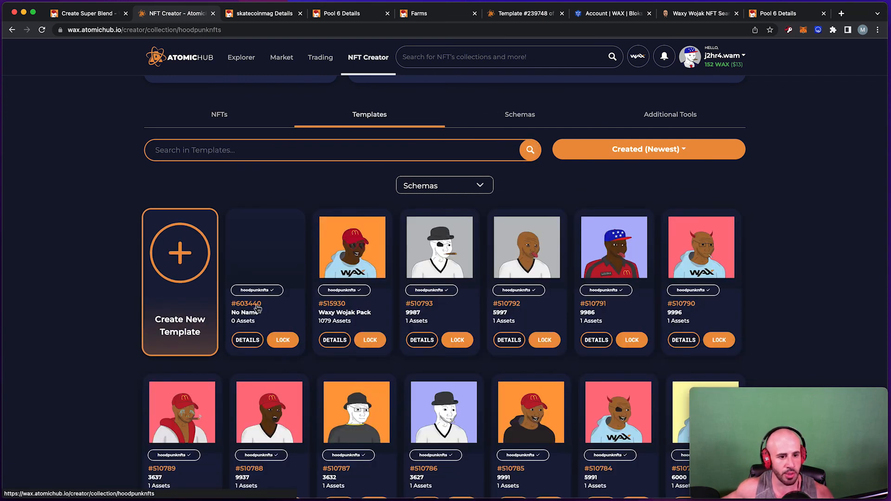
{"action": "left_click", "coordinate": [261, 345]}
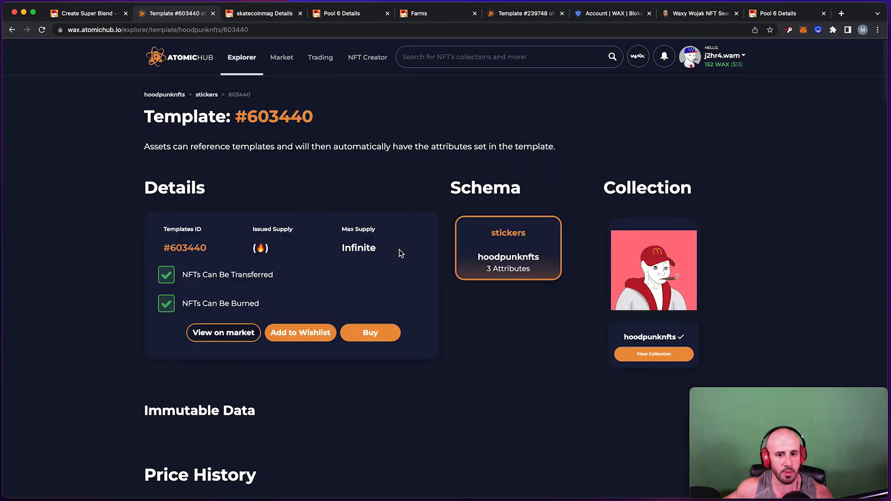
{"action": "scroll", "coordinate": [398, 260], "scroll_direction": "down", "scroll_amount": 2}
{"action": "left_click_drag", "start_coordinate": [186, 348], "coordinate": [282, 328]}
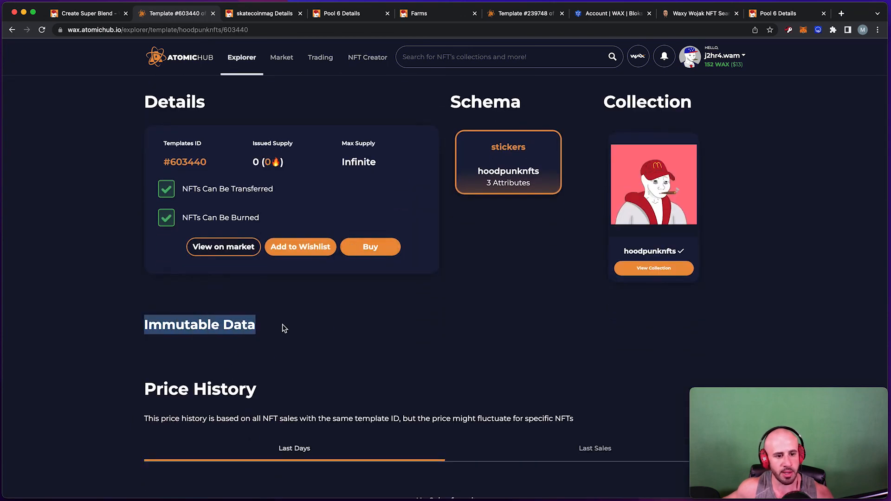
{"action": "scroll", "coordinate": [309, 319], "scroll_direction": "down", "scroll_amount": 3}
{"action": "scroll", "coordinate": [310, 320], "scroll_direction": "up", "scroll_amount": 4}
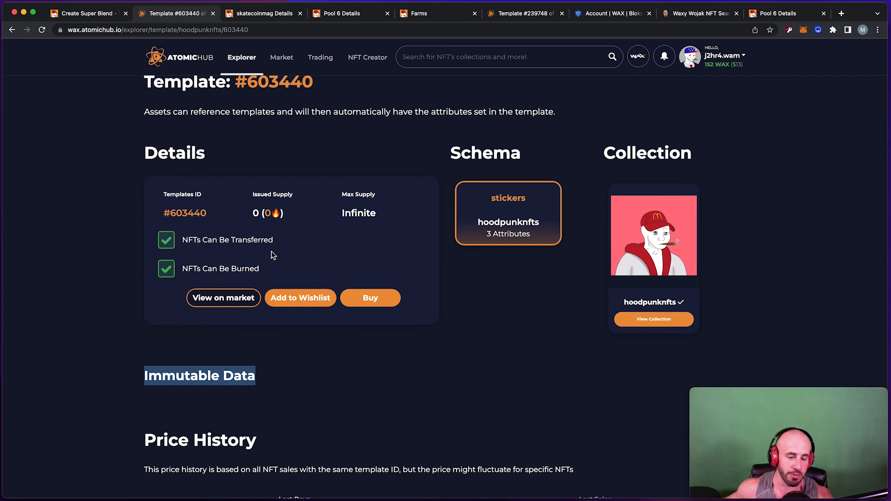
{"action": "scroll", "coordinate": [272, 252], "scroll_direction": "down", "scroll_amount": 1}
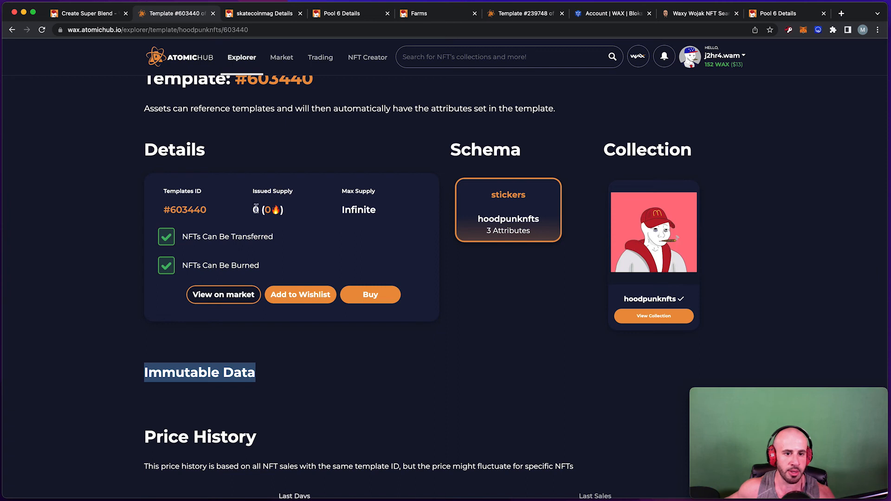
{"action": "double_click", "coordinate": [186, 211]}
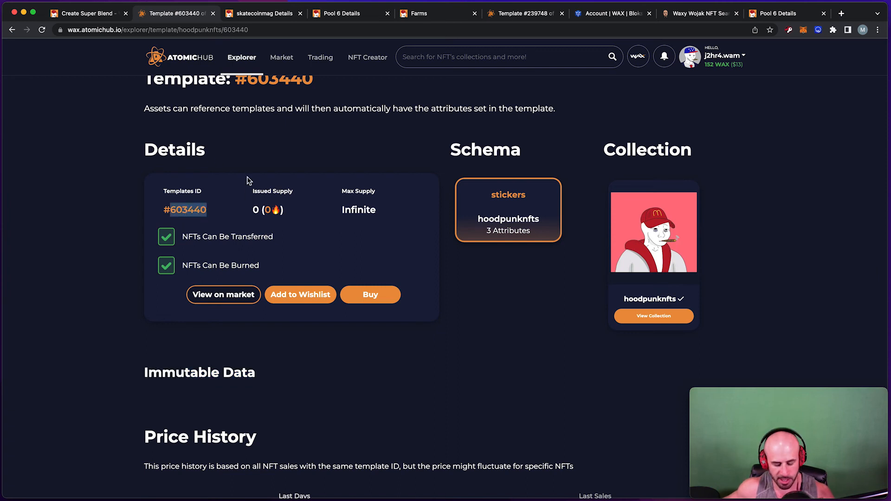
{"action": "key", "text": "super+1"}
Load template 603440's attributes into the result, keeping only the name attribute input.
{"action": "left_click", "coordinate": [260, 258]}
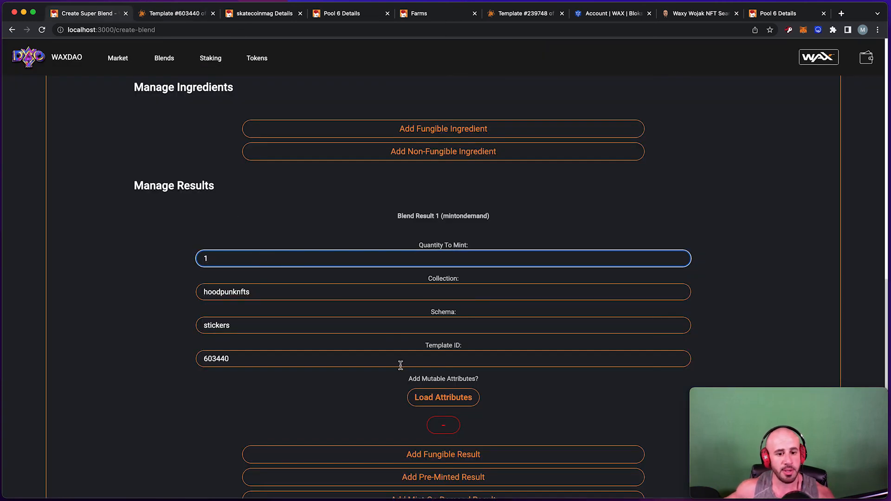
{"action": "left_click", "coordinate": [455, 398]}
{"action": "scroll", "coordinate": [382, 355], "scroll_direction": "down", "scroll_amount": 5}
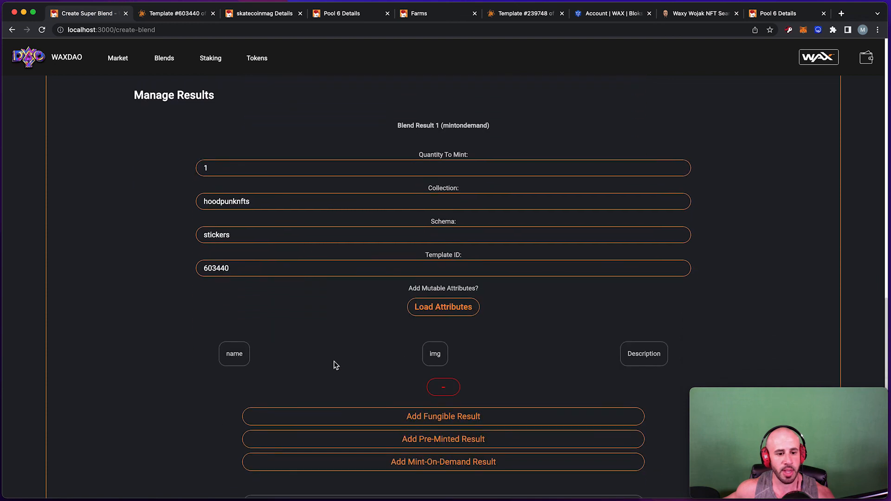
{"action": "left_click", "coordinate": [234, 331]}
{"action": "left_click", "coordinate": [435, 330]}
{"action": "left_click", "coordinate": [635, 331]}
{"action": "scroll", "coordinate": [633, 325], "scroll_direction": "down", "scroll_amount": 2}
{"action": "left_click", "coordinate": [647, 290]}
{"action": "left_click", "coordinate": [425, 284]}
Enter 'Mutable' as the name attribute value.
{"action": "left_click", "coordinate": [407, 330]}
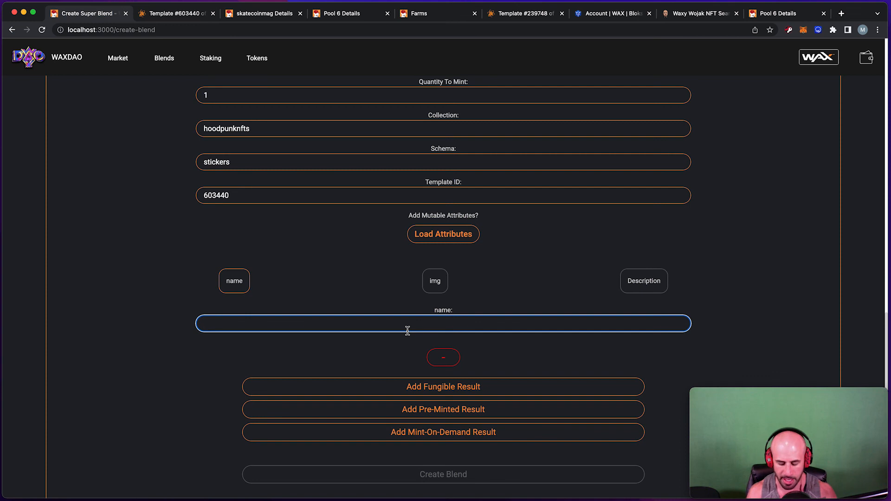
{"action": "type", "text": "Mutable"}
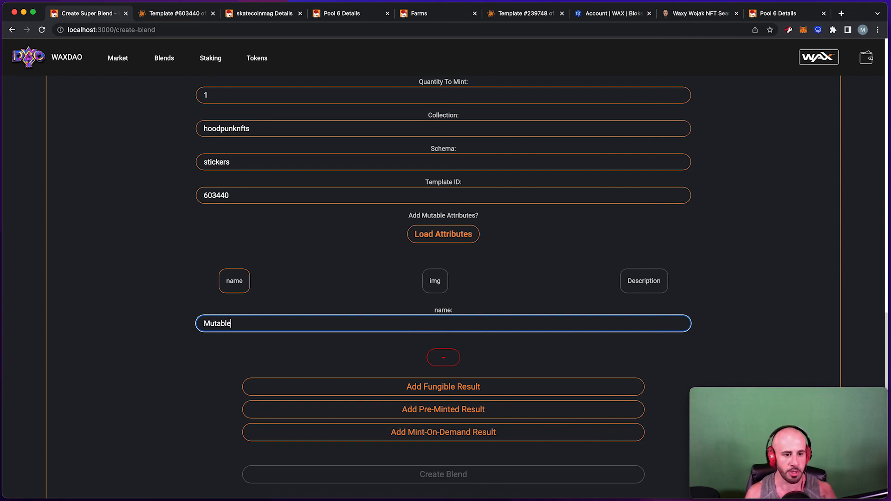
{"action": "left_click", "coordinate": [271, 198]}
{"action": "scroll", "coordinate": [271, 198], "scroll_direction": "down", "scroll_amount": 1}
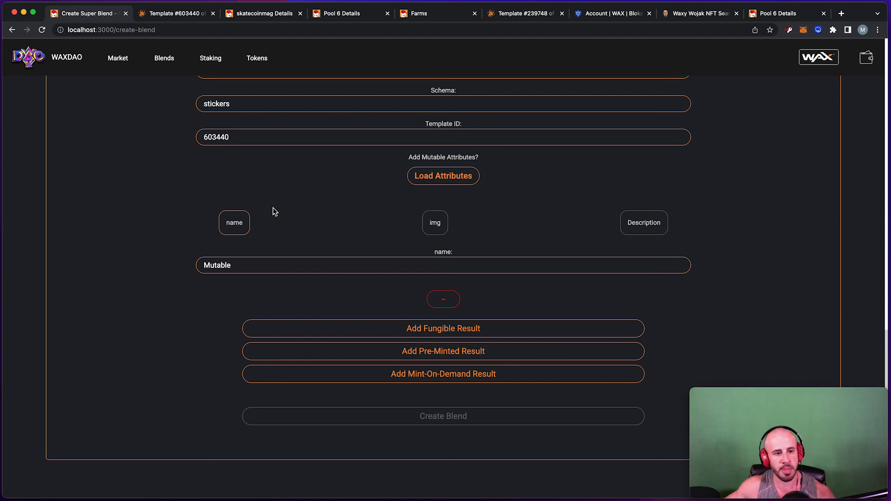
{"action": "left_click", "coordinate": [344, 268]}
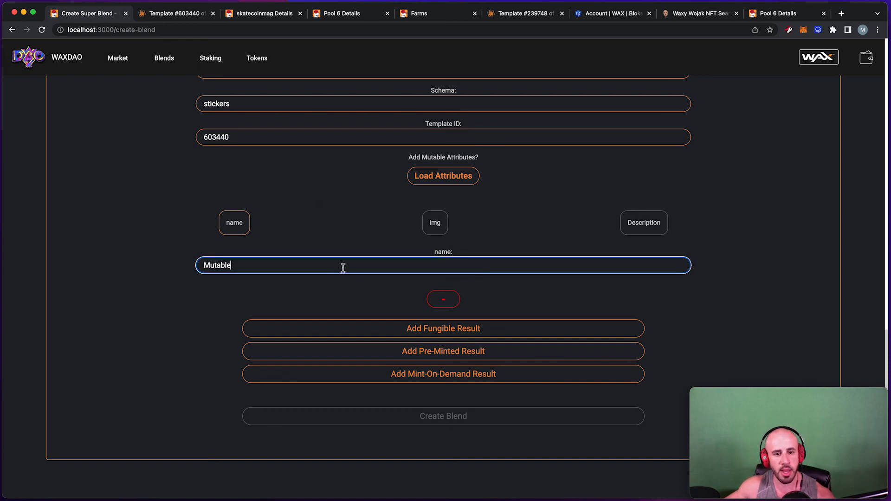
{"action": "scroll", "coordinate": [343, 267], "scroll_direction": "up", "scroll_amount": 3}
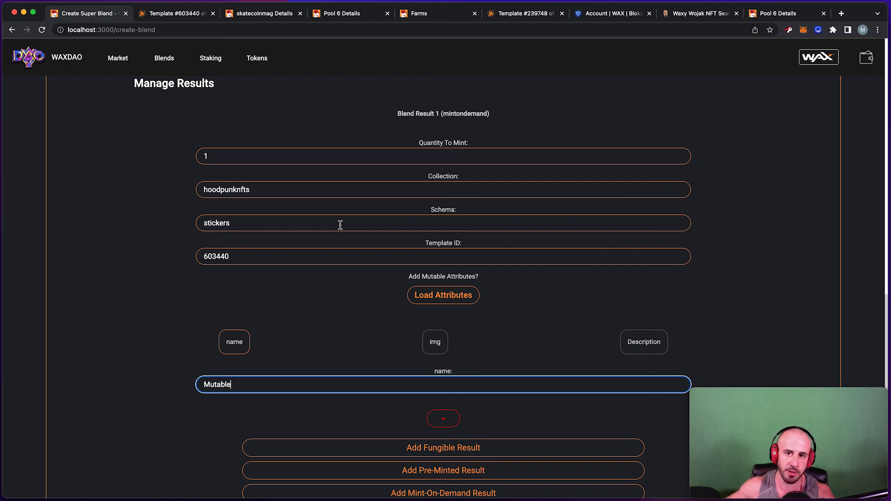
{"action": "scroll", "coordinate": [312, 219], "scroll_direction": "up", "scroll_amount": 2}
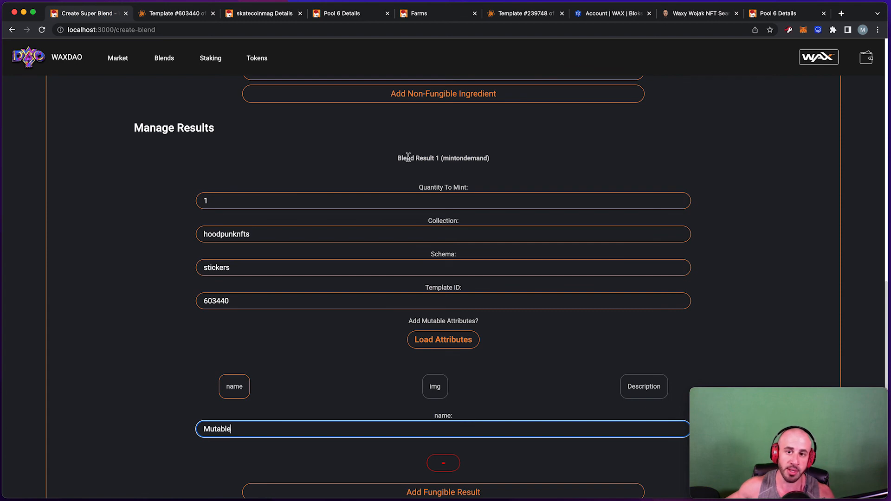
Check the Quantity To Mint value and select the 'Mutable' name value.
{"action": "left_click", "coordinate": [430, 197]}
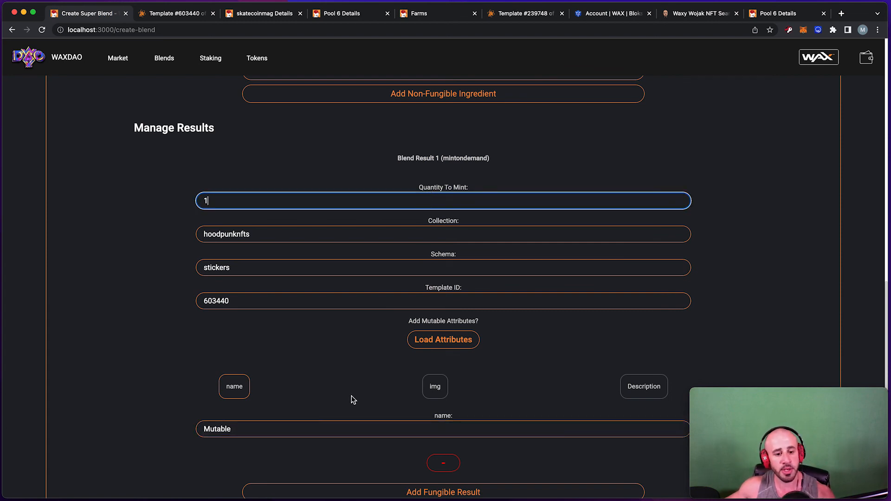
{"action": "left_click_drag", "start_coordinate": [298, 430], "coordinate": [157, 430]}
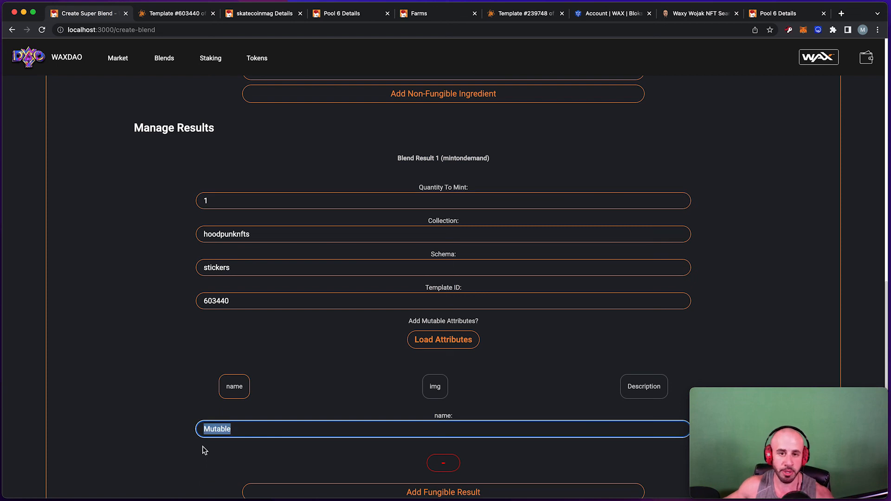
{"action": "left_click_drag", "start_coordinate": [250, 429], "coordinate": [161, 428]}
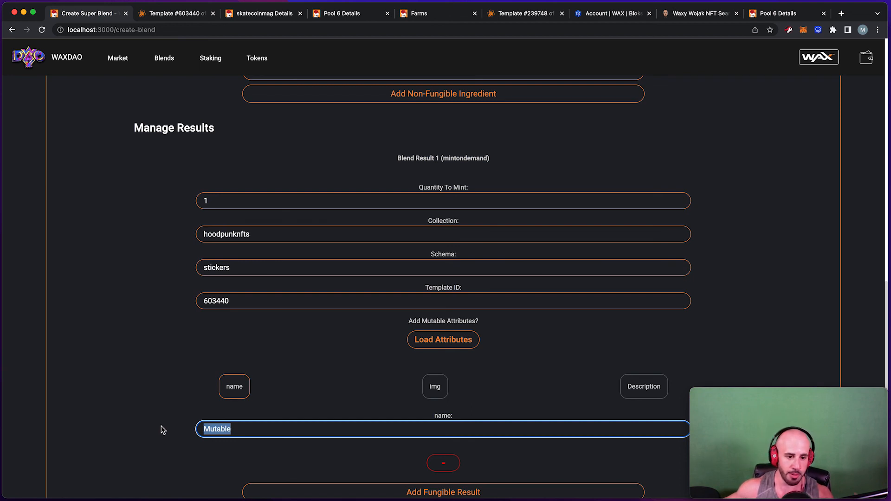
{"action": "left_click", "coordinate": [262, 428]}
{"action": "left_click_drag", "start_coordinate": [262, 428], "coordinate": [191, 434]}
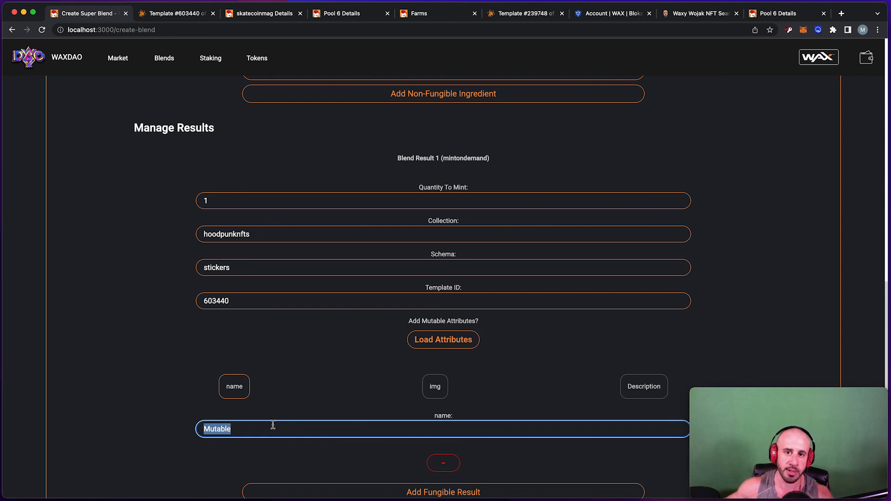
{"action": "left_click_drag", "start_coordinate": [265, 431], "coordinate": [195, 435]}
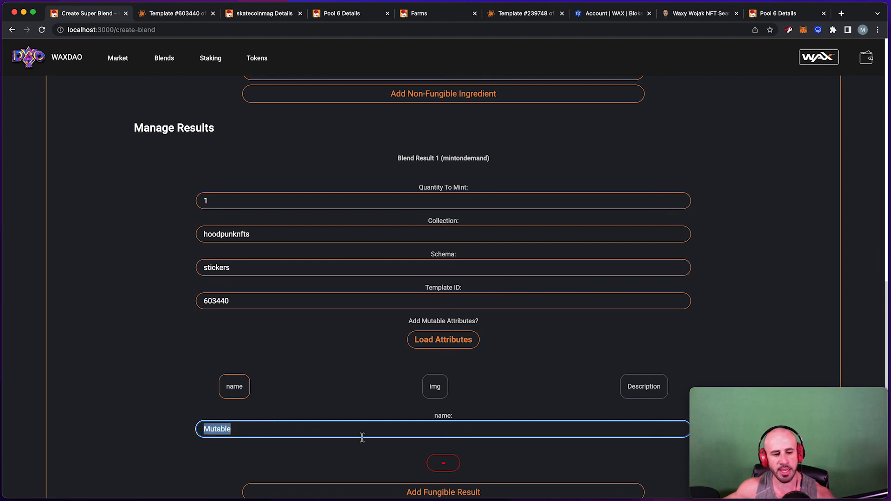
{"action": "left_click_drag", "start_coordinate": [301, 436], "coordinate": [171, 432]}
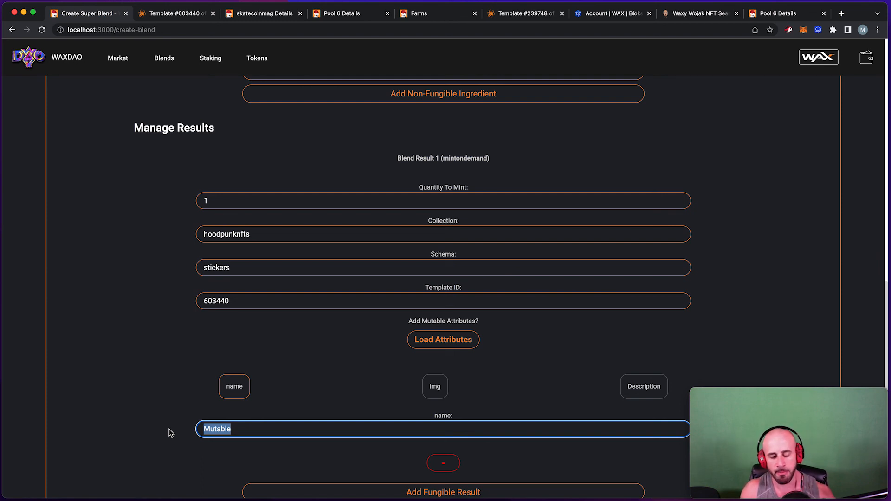
Add img and Description mutable attributes filled with placeholder text.
{"action": "left_click", "coordinate": [437, 392]}
{"action": "left_click", "coordinate": [641, 385]}
{"action": "scroll", "coordinate": [563, 378], "scroll_direction": "down", "scroll_amount": 2}
{"action": "left_click", "coordinate": [329, 368]}
{"action": "type", "text": "xvnxcvnxcbx;lhj"}
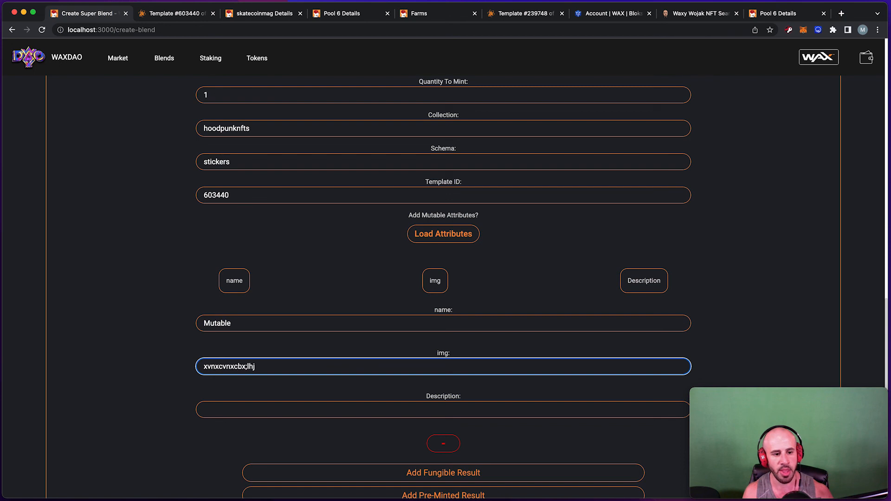
{"action": "key", "text": "Tab"}
{"action": "type", "text": "g;ldkfhgldkfhg"}
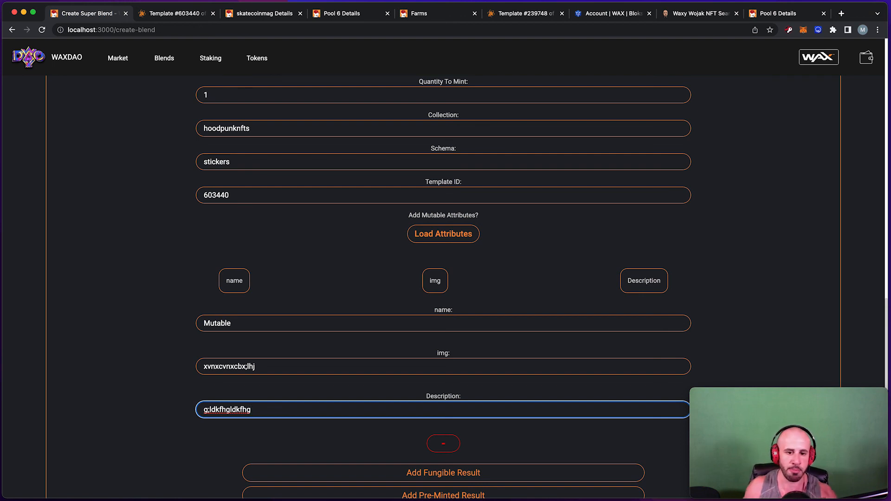
{"action": "scroll", "coordinate": [553, 295], "scroll_direction": "up", "scroll_amount": 7}
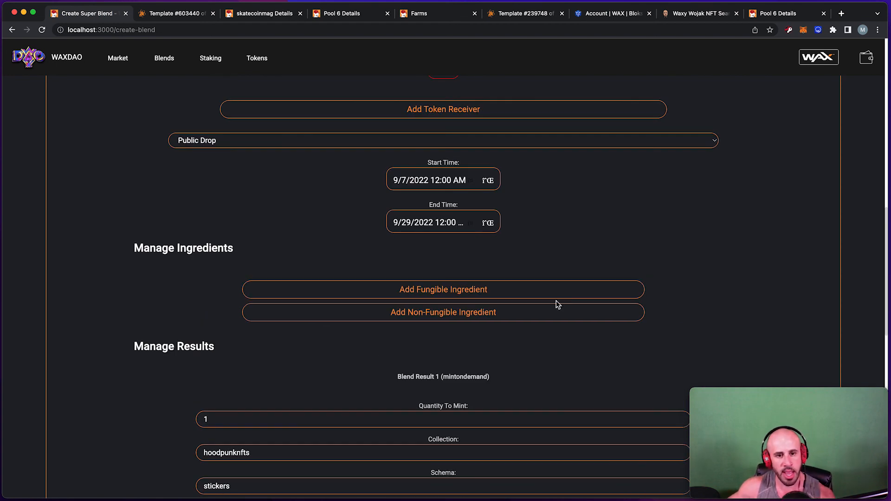
{"action": "scroll", "coordinate": [552, 226], "scroll_direction": "up", "scroll_amount": 1}
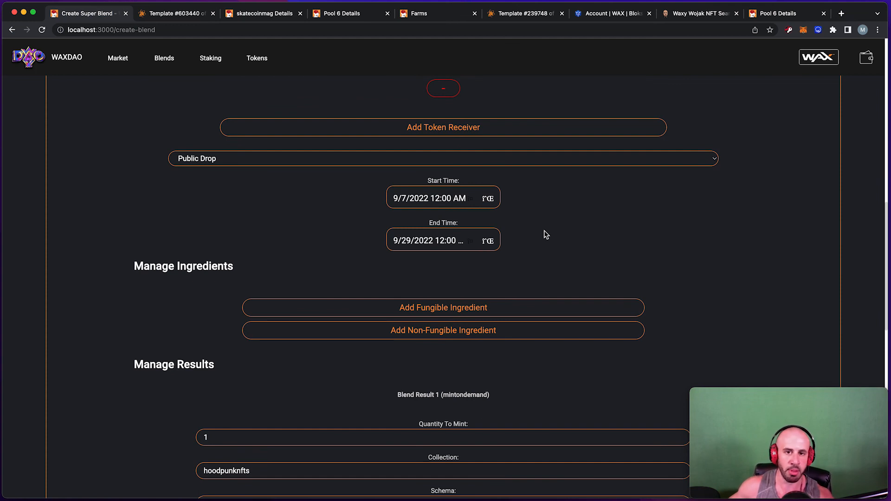
{"action": "scroll", "coordinate": [538, 228], "scroll_direction": "up", "scroll_amount": 3}
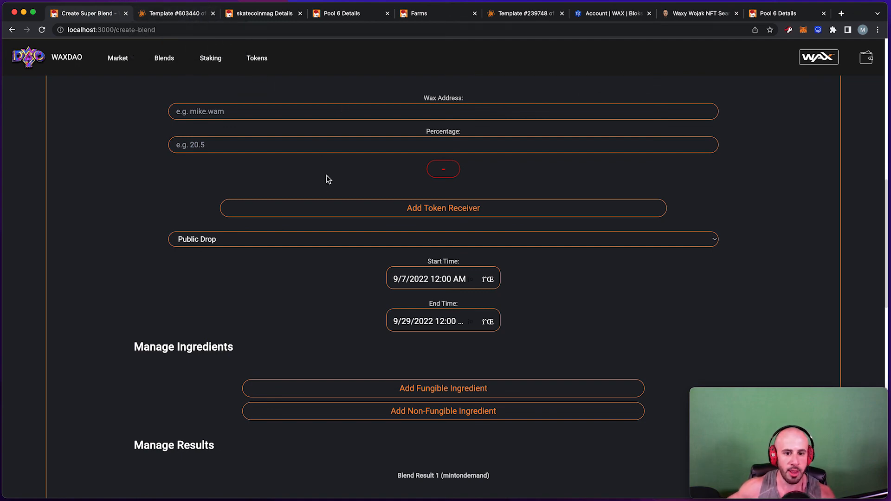
{"action": "left_click", "coordinate": [168, 14]}
{"action": "left_click", "coordinate": [104, 14]}
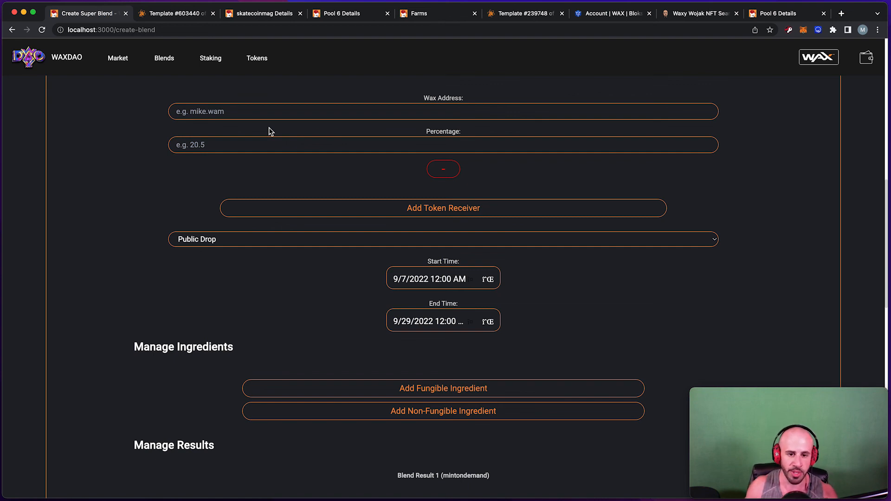
{"action": "scroll", "coordinate": [288, 118], "scroll_direction": "up", "scroll_amount": 3}
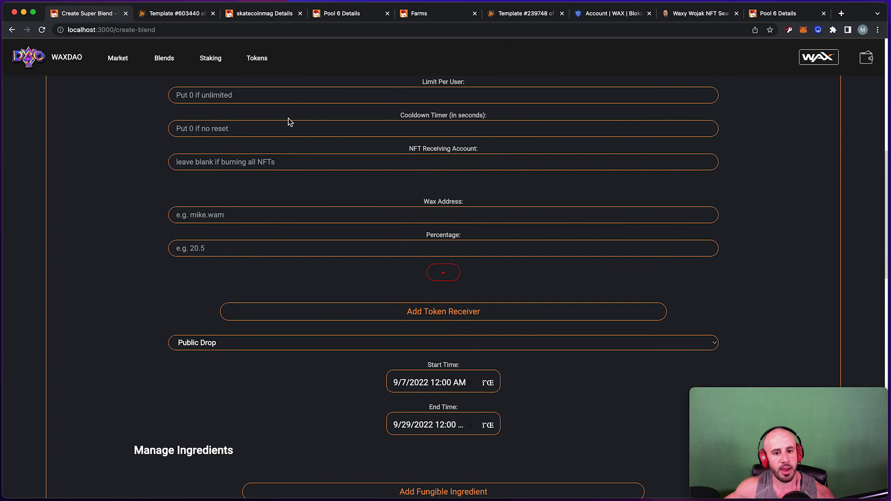
{"action": "scroll", "coordinate": [289, 122], "scroll_direction": "up", "scroll_amount": 10}
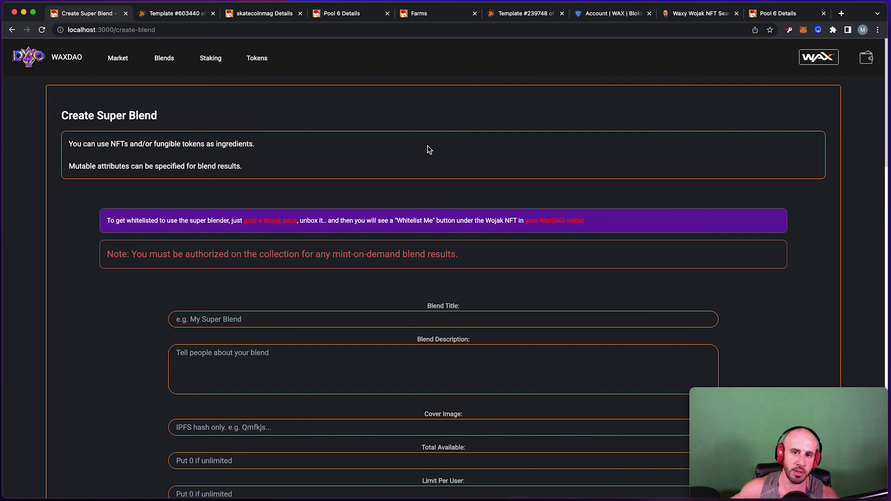
{"action": "scroll", "coordinate": [446, 162], "scroll_direction": "down", "scroll_amount": 15}
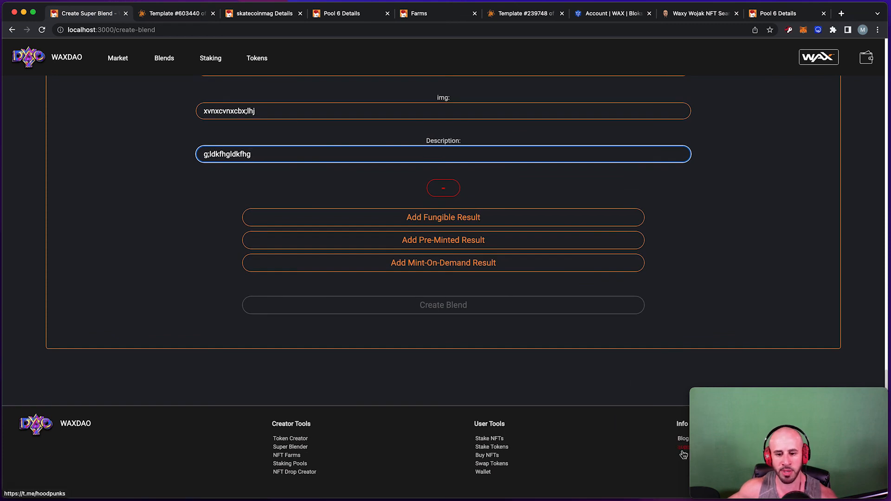
View the WaxDAO Telegram group page, decline the app prompt, and close it.
{"action": "key", "text": "ctrl+Tab"}
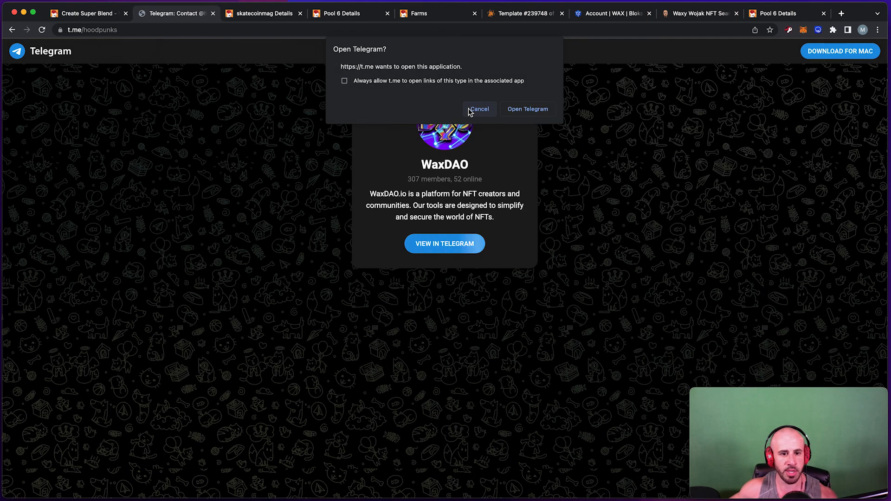
{"action": "left_click", "coordinate": [469, 111]}
{"action": "left_click", "coordinate": [213, 13]}
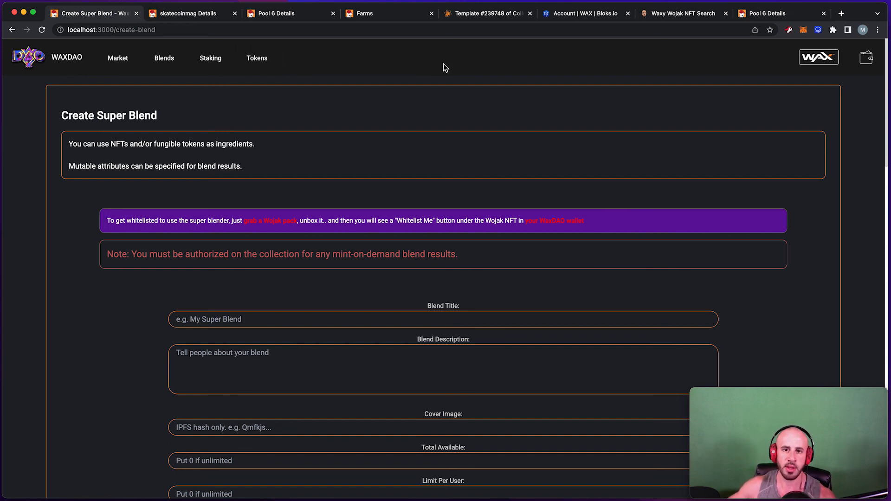
Open the Market's NFT Drops page and scroll through drops like hoodpunknfts at 109 WAX.
{"action": "left_click", "coordinate": [119, 62]}
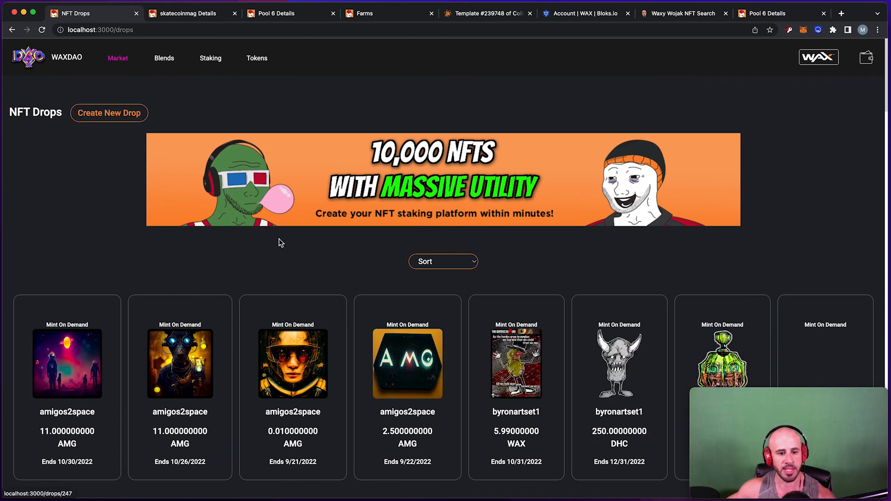
{"action": "scroll", "coordinate": [278, 243], "scroll_direction": "down", "scroll_amount": 4}
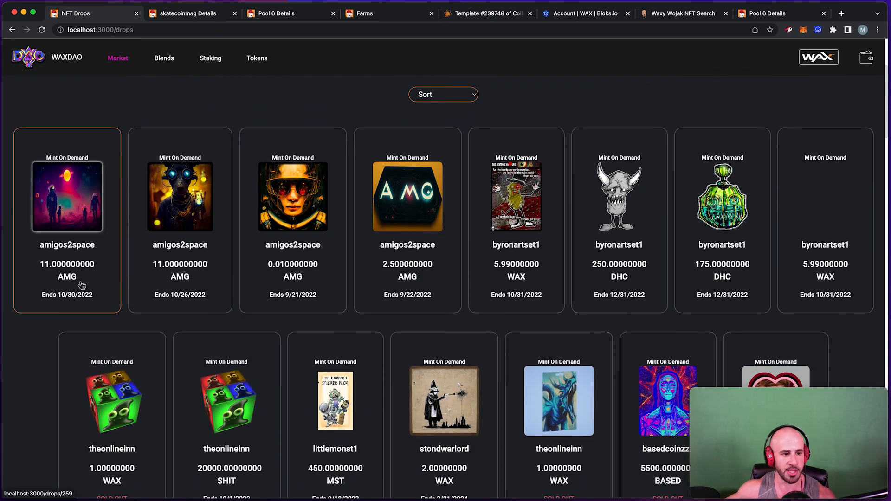
{"action": "scroll", "coordinate": [73, 282], "scroll_direction": "down", "scroll_amount": 1}
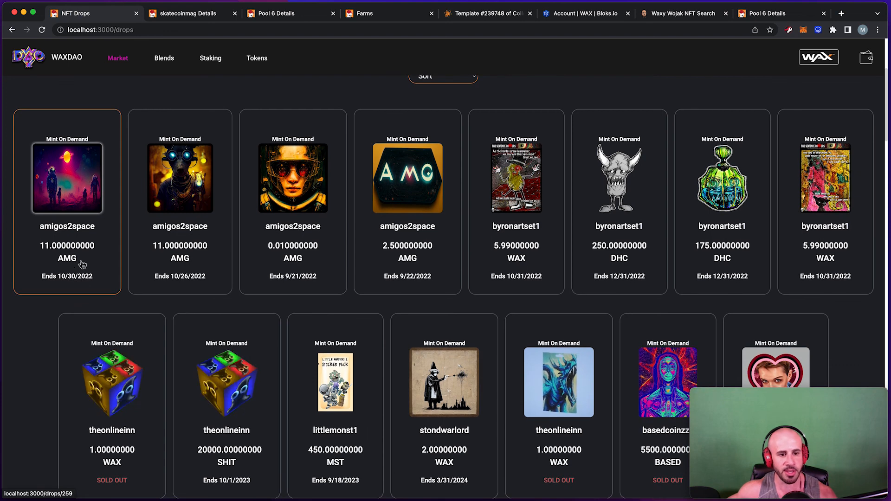
{"action": "scroll", "coordinate": [429, 262], "scroll_direction": "down", "scroll_amount": 3}
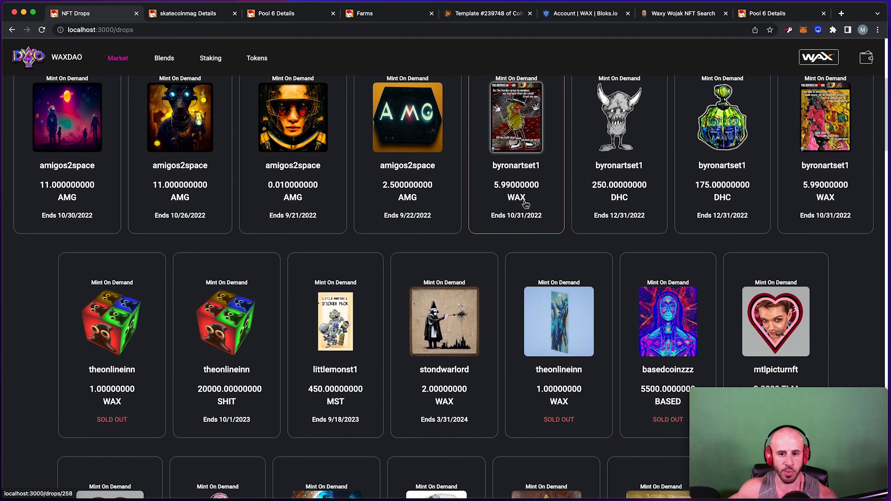
{"action": "scroll", "coordinate": [616, 201], "scroll_direction": "down", "scroll_amount": 2}
{"action": "scroll", "coordinate": [616, 201], "scroll_direction": "down", "scroll_amount": 7}
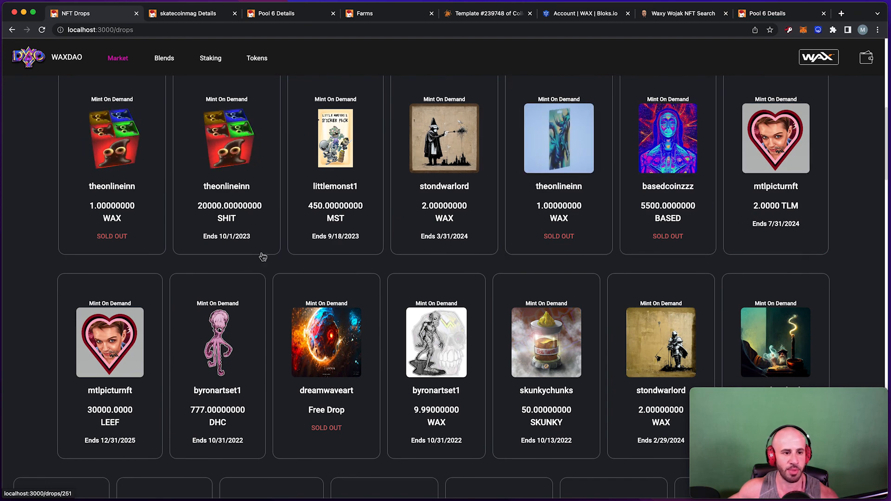
{"action": "scroll", "coordinate": [228, 224], "scroll_direction": "down", "scroll_amount": 1}
{"action": "scroll", "coordinate": [226, 228], "scroll_direction": "down", "scroll_amount": 10}
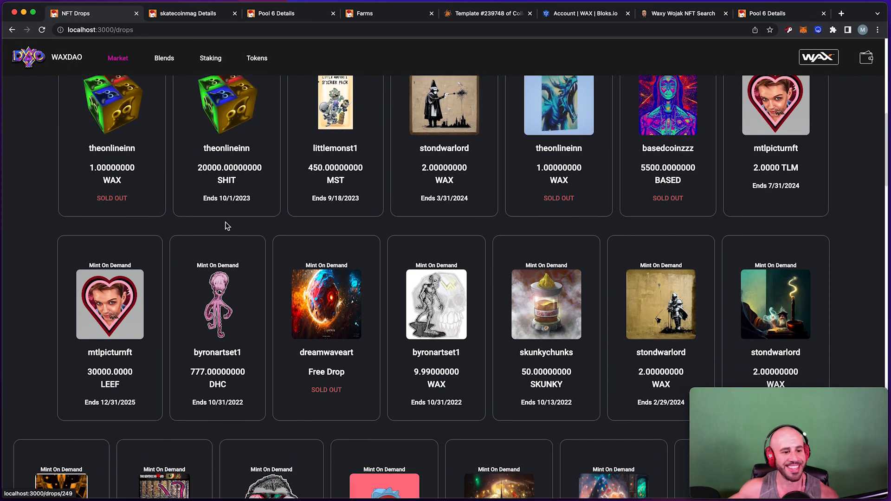
{"action": "scroll", "coordinate": [227, 238], "scroll_direction": "down", "scroll_amount": 6}
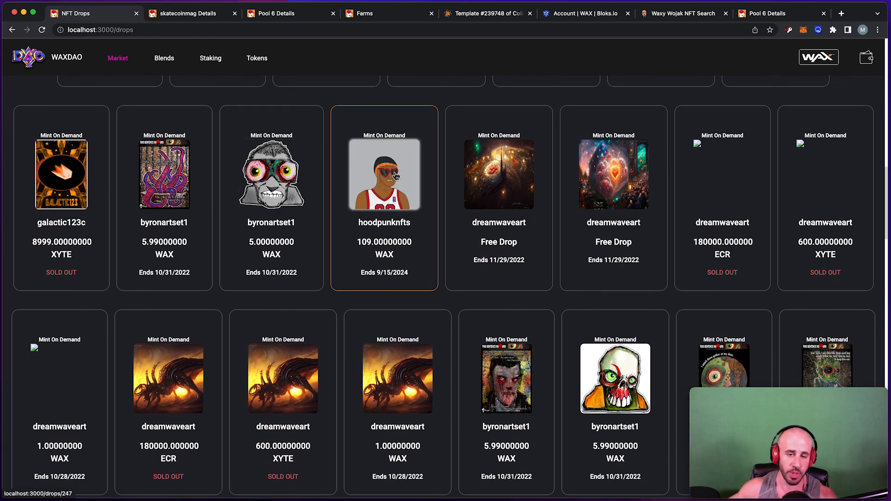
{"action": "scroll", "coordinate": [396, 176], "scroll_direction": "up", "scroll_amount": 7}
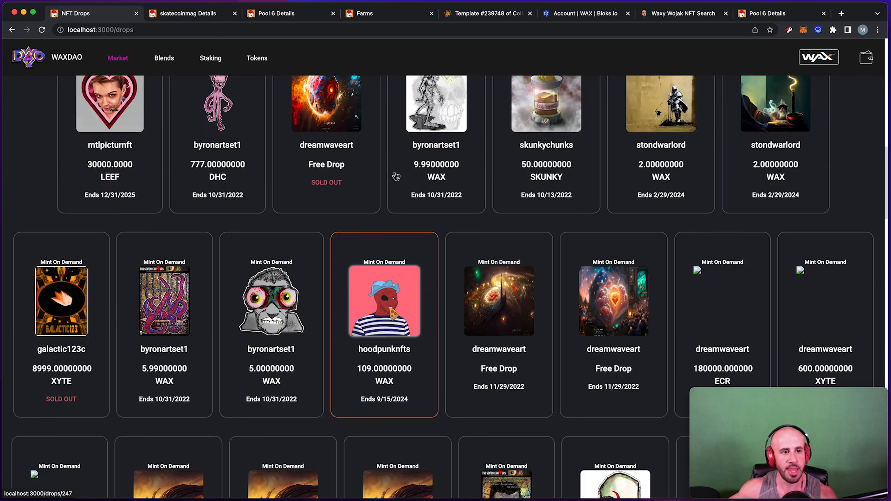